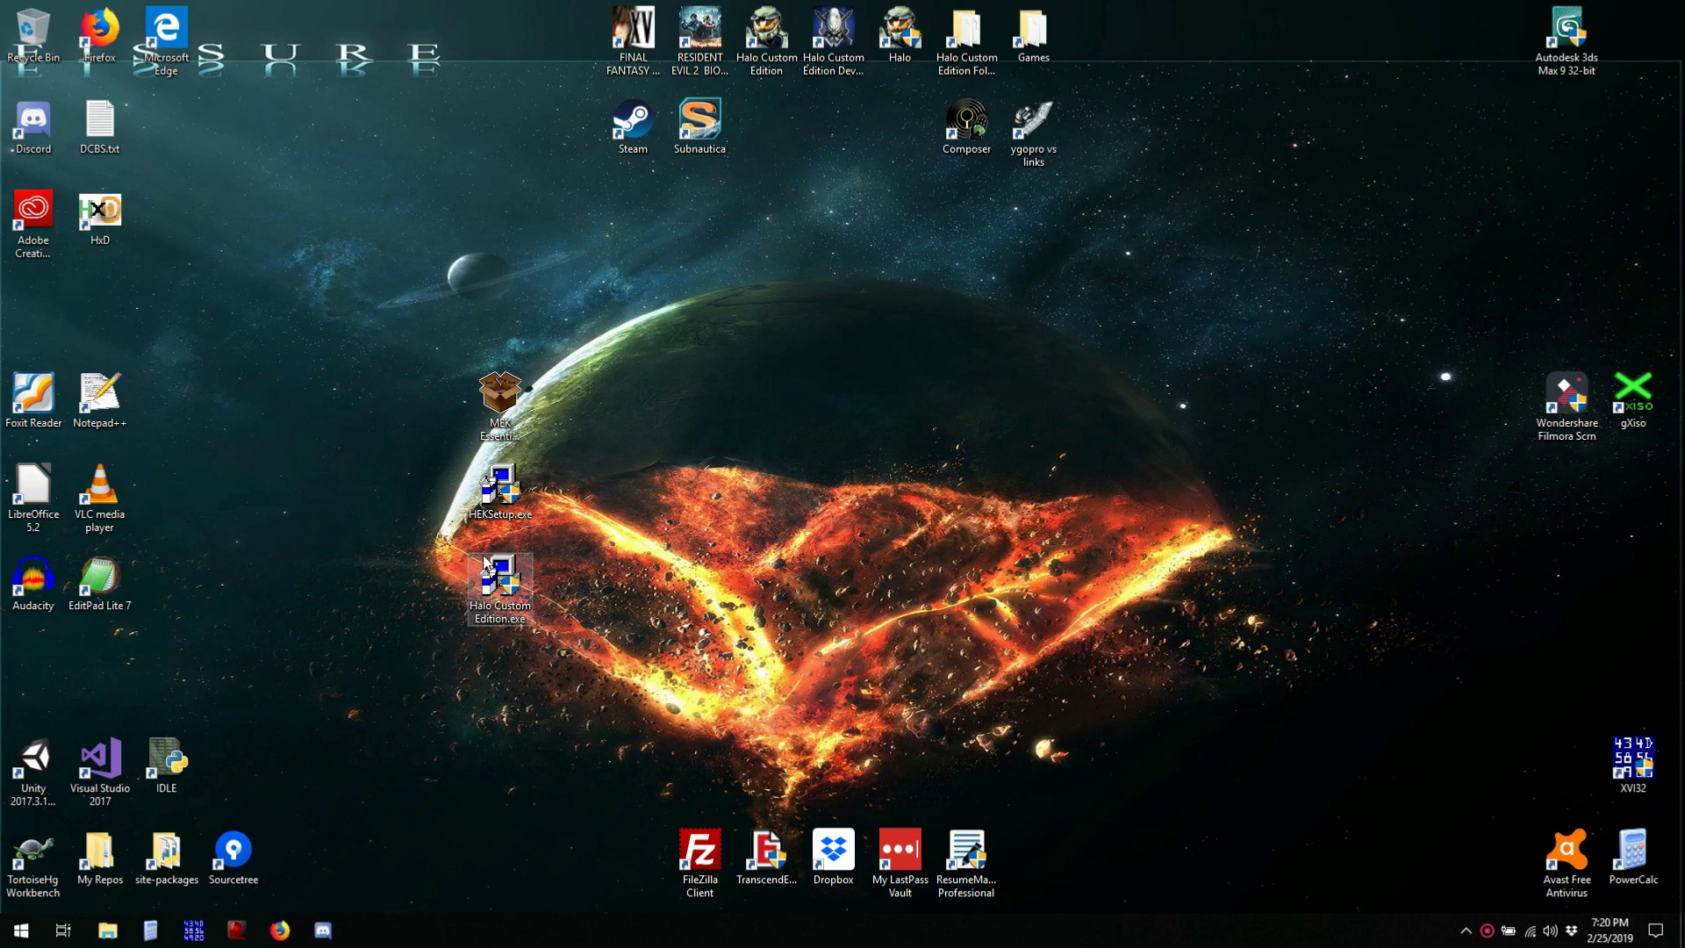
# Select the Halo Custom Edition installer, then the MEK Essentials Setup installer, on the desktop
pyautogui.click(509, 583)
pyautogui.hotkey('shift', 'Up')
pyautogui.hotkey('shift', 'Down')
pyautogui.hotkey('shift', 'Up')
pyautogui.hotkey('shift', 'Down')
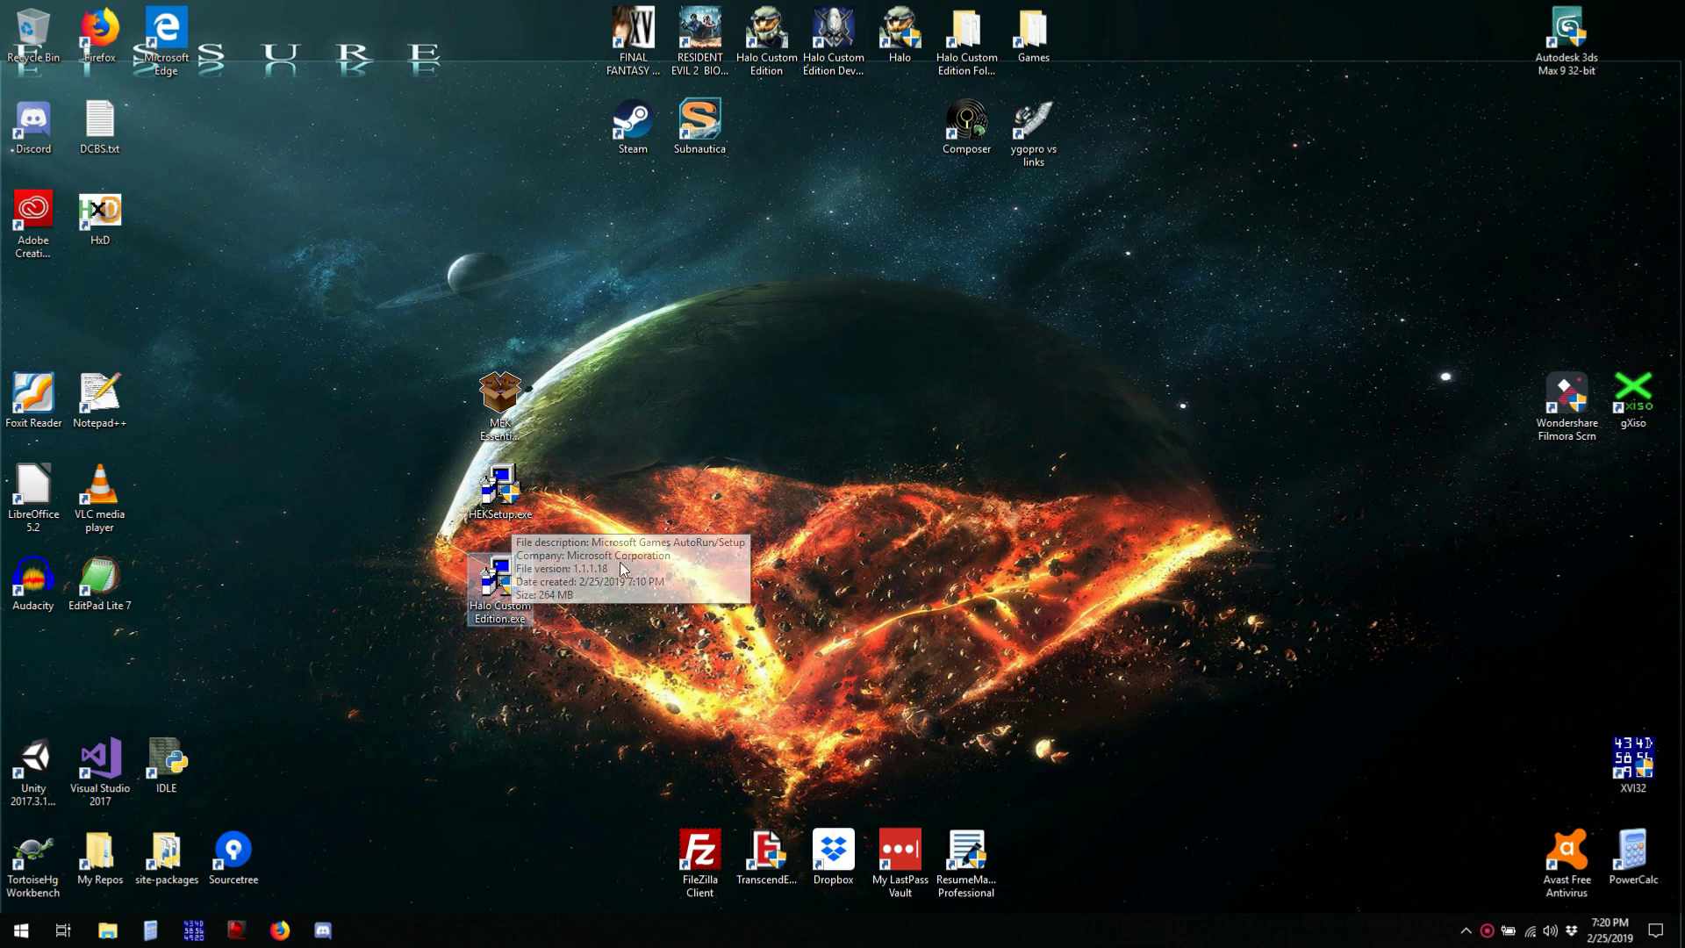
pyautogui.click(511, 420)
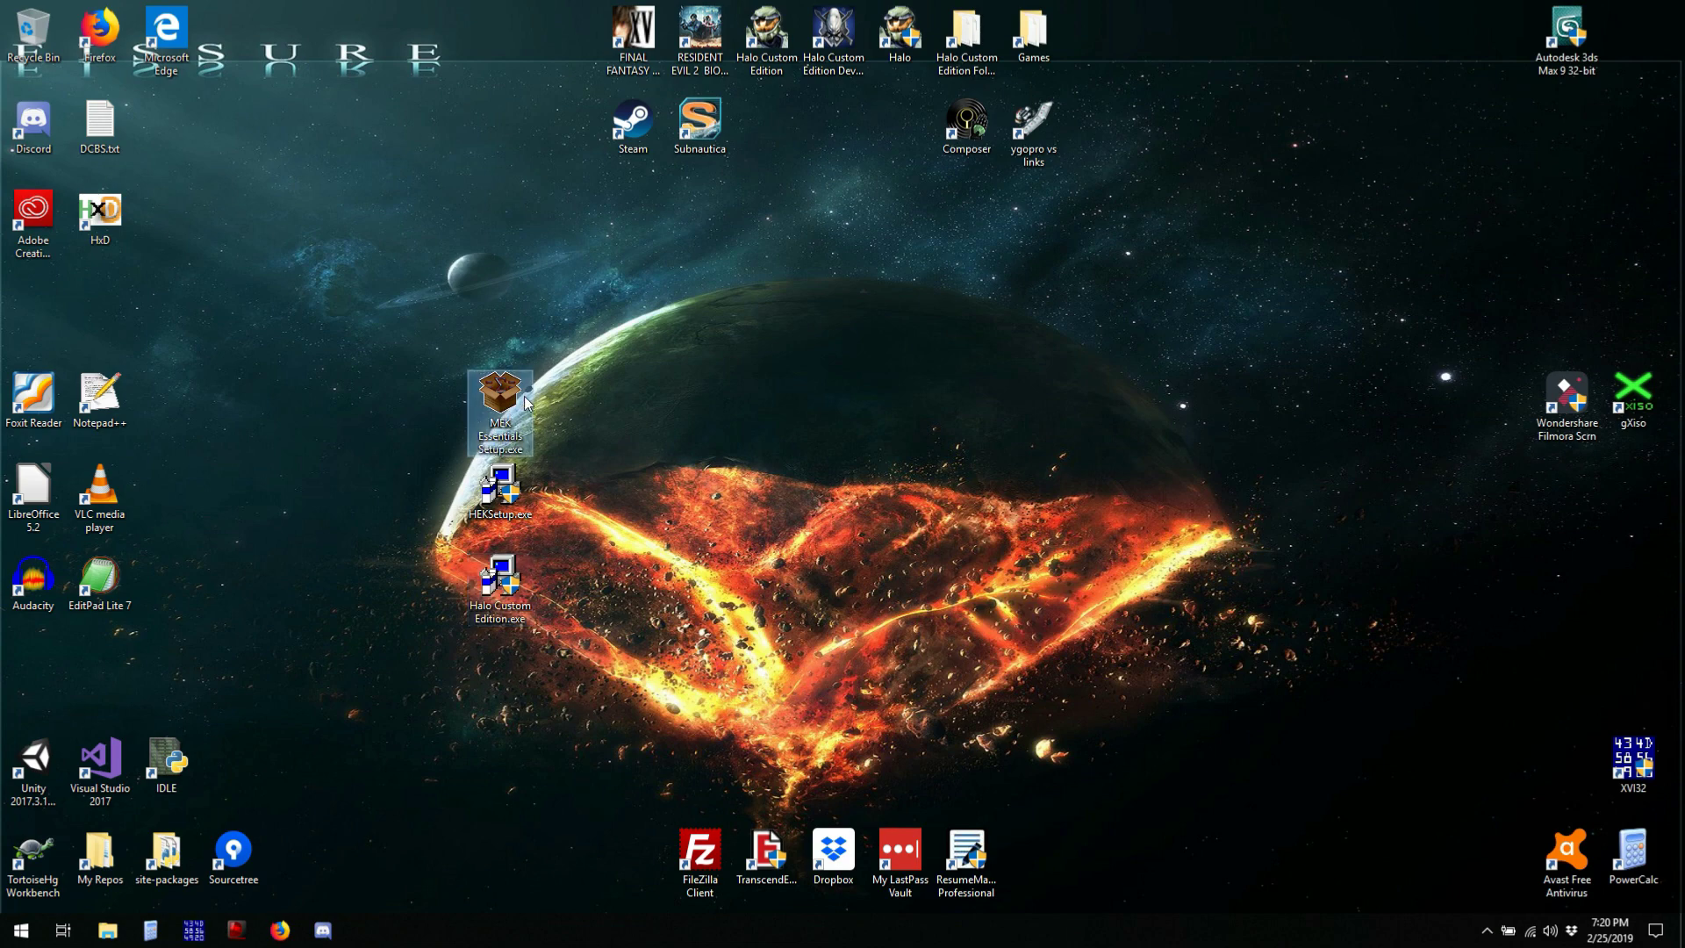
# Create a new desktop folder named halo_test
pyautogui.moveTo(509, 400)
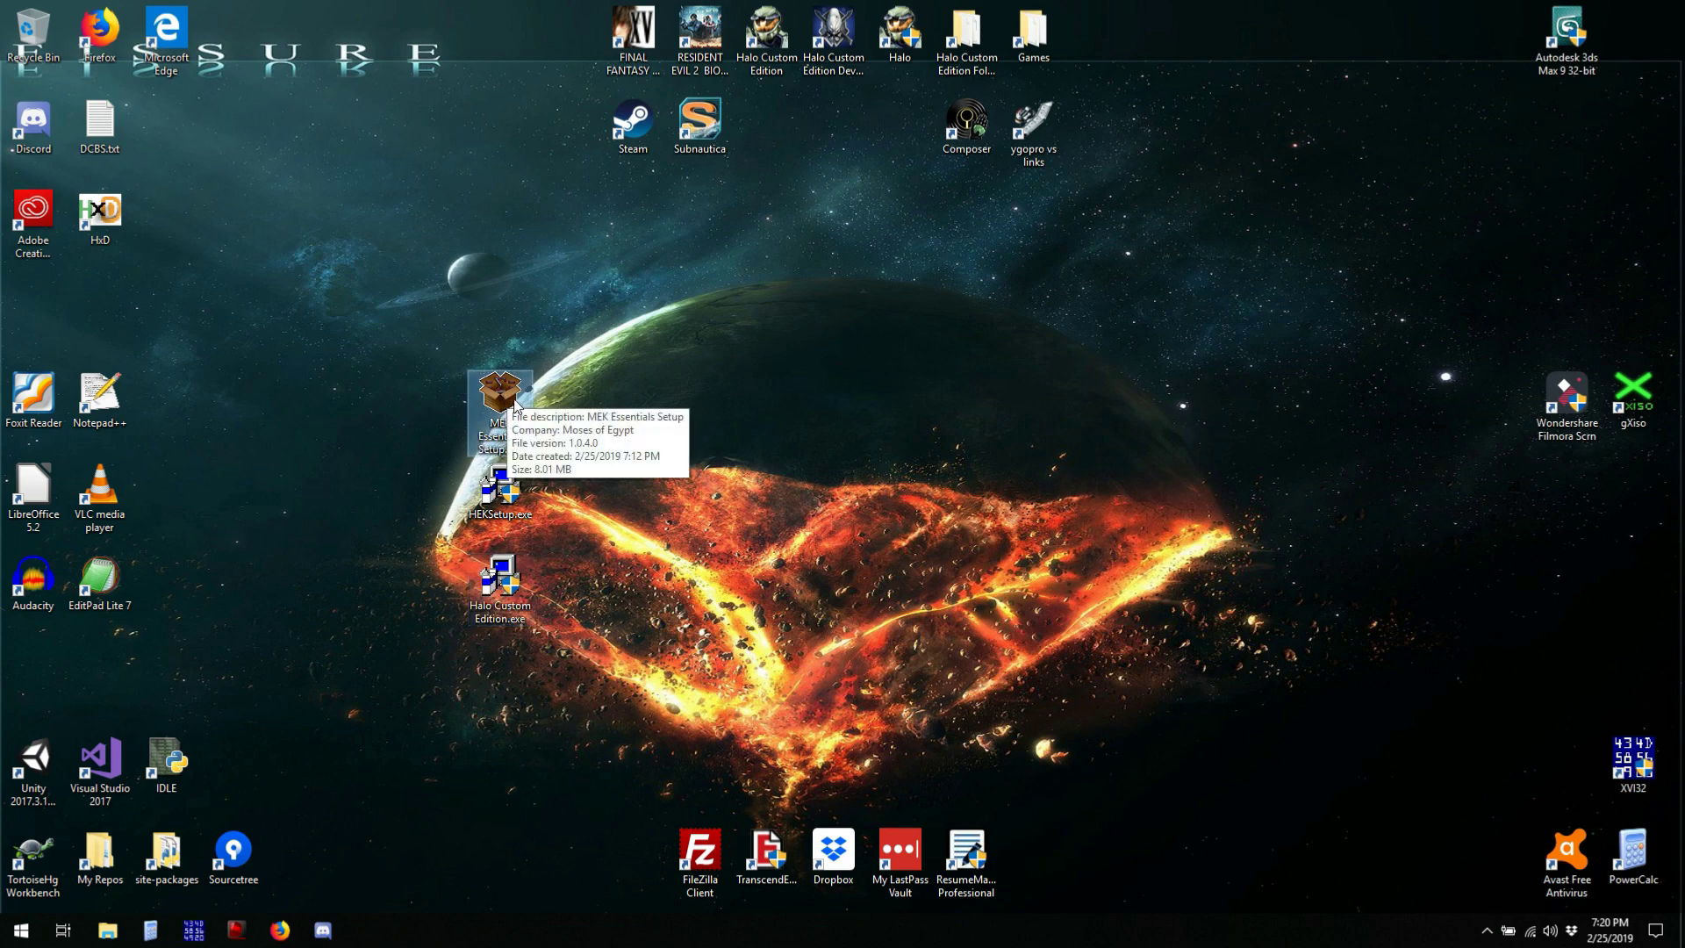
pyautogui.rightClick(736, 404)
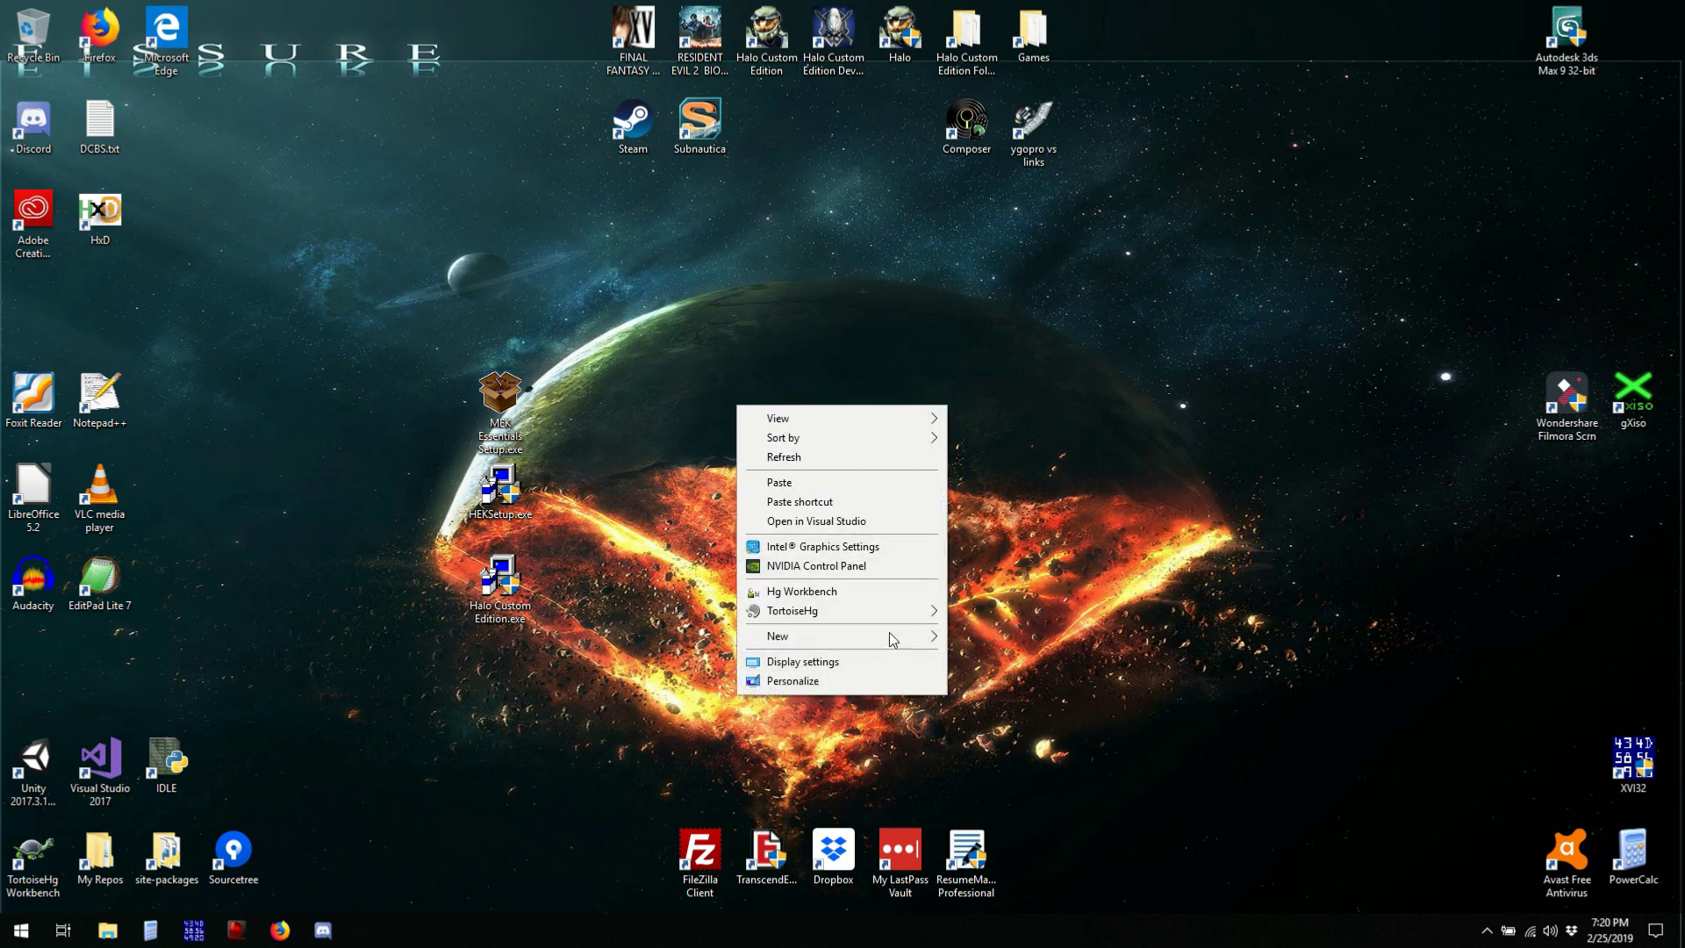
pyautogui.moveTo(893, 638)
pyautogui.click(1041, 636)
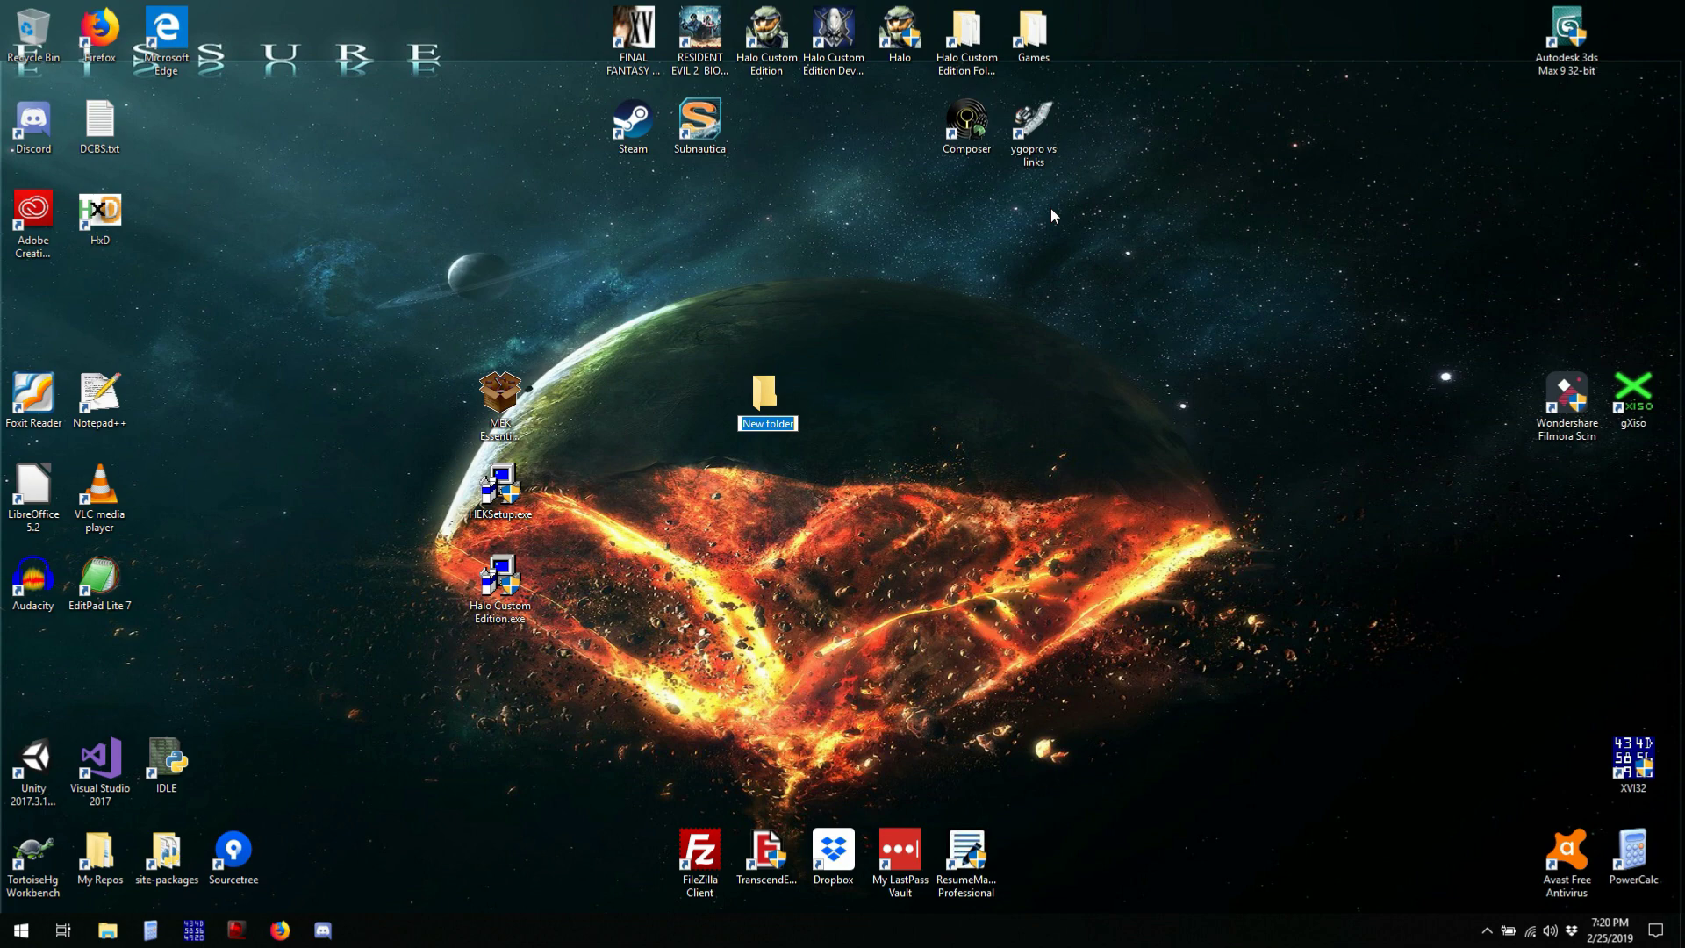
pyautogui.write('halo_test')
pyautogui.press('Return')
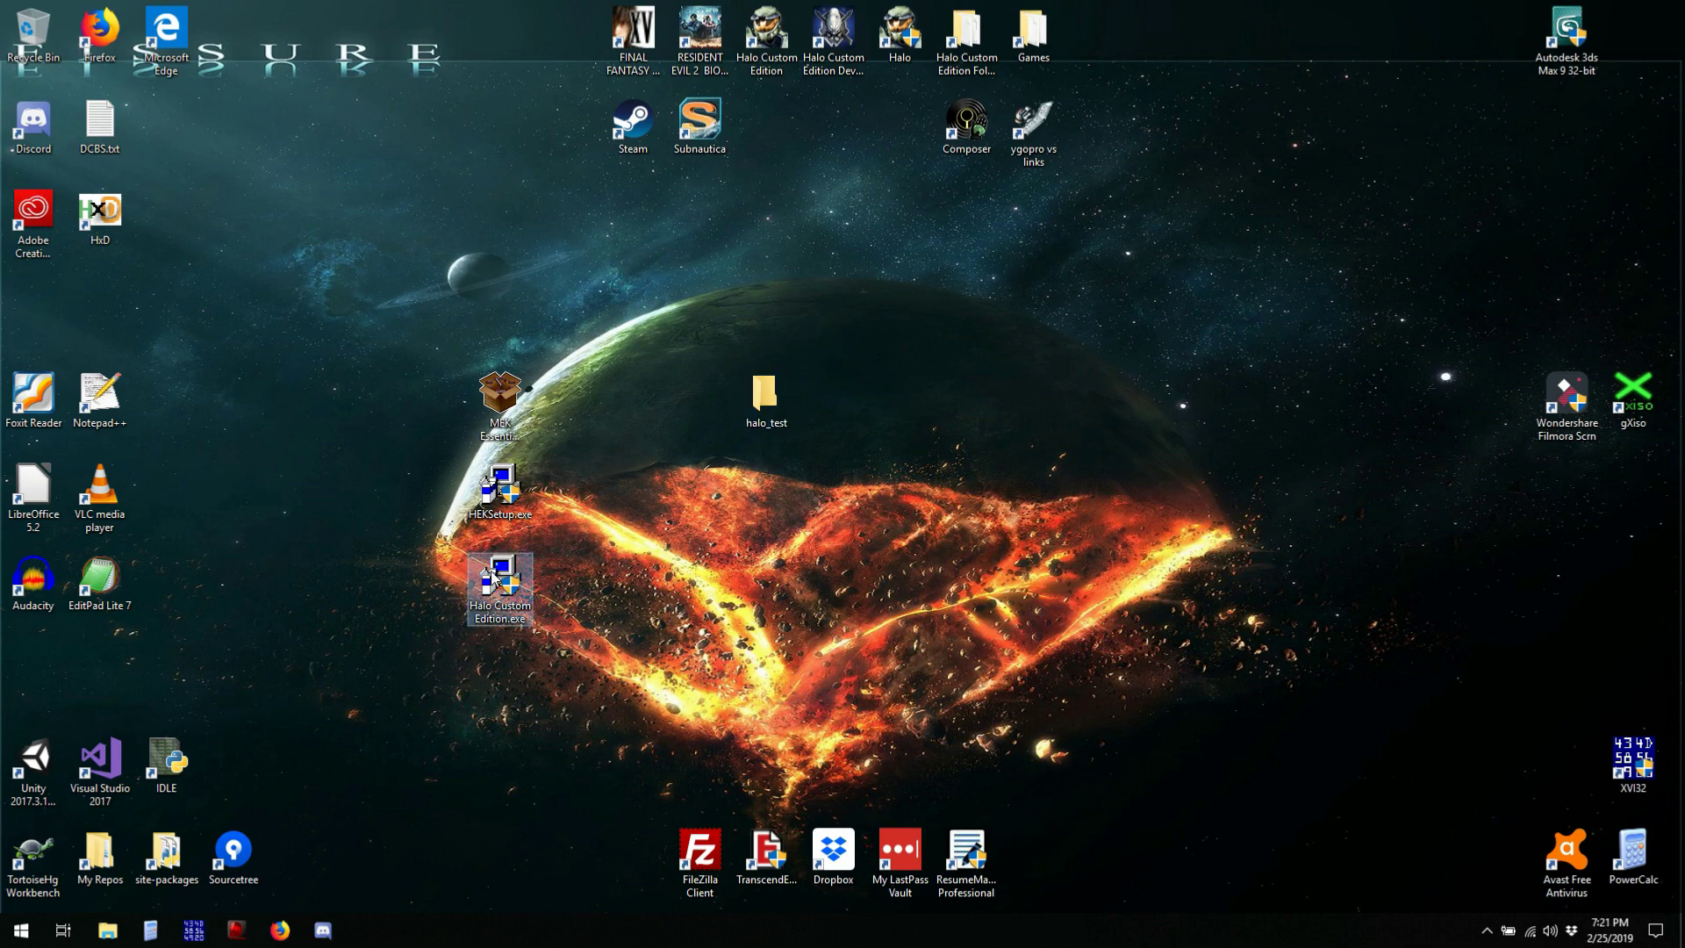
# Open Halo Custom Edition.exe as a 7-Zip archive and copy its maps folder into halo_test
pyautogui.rightClick(494, 581)
pyautogui.moveTo(743, 344)
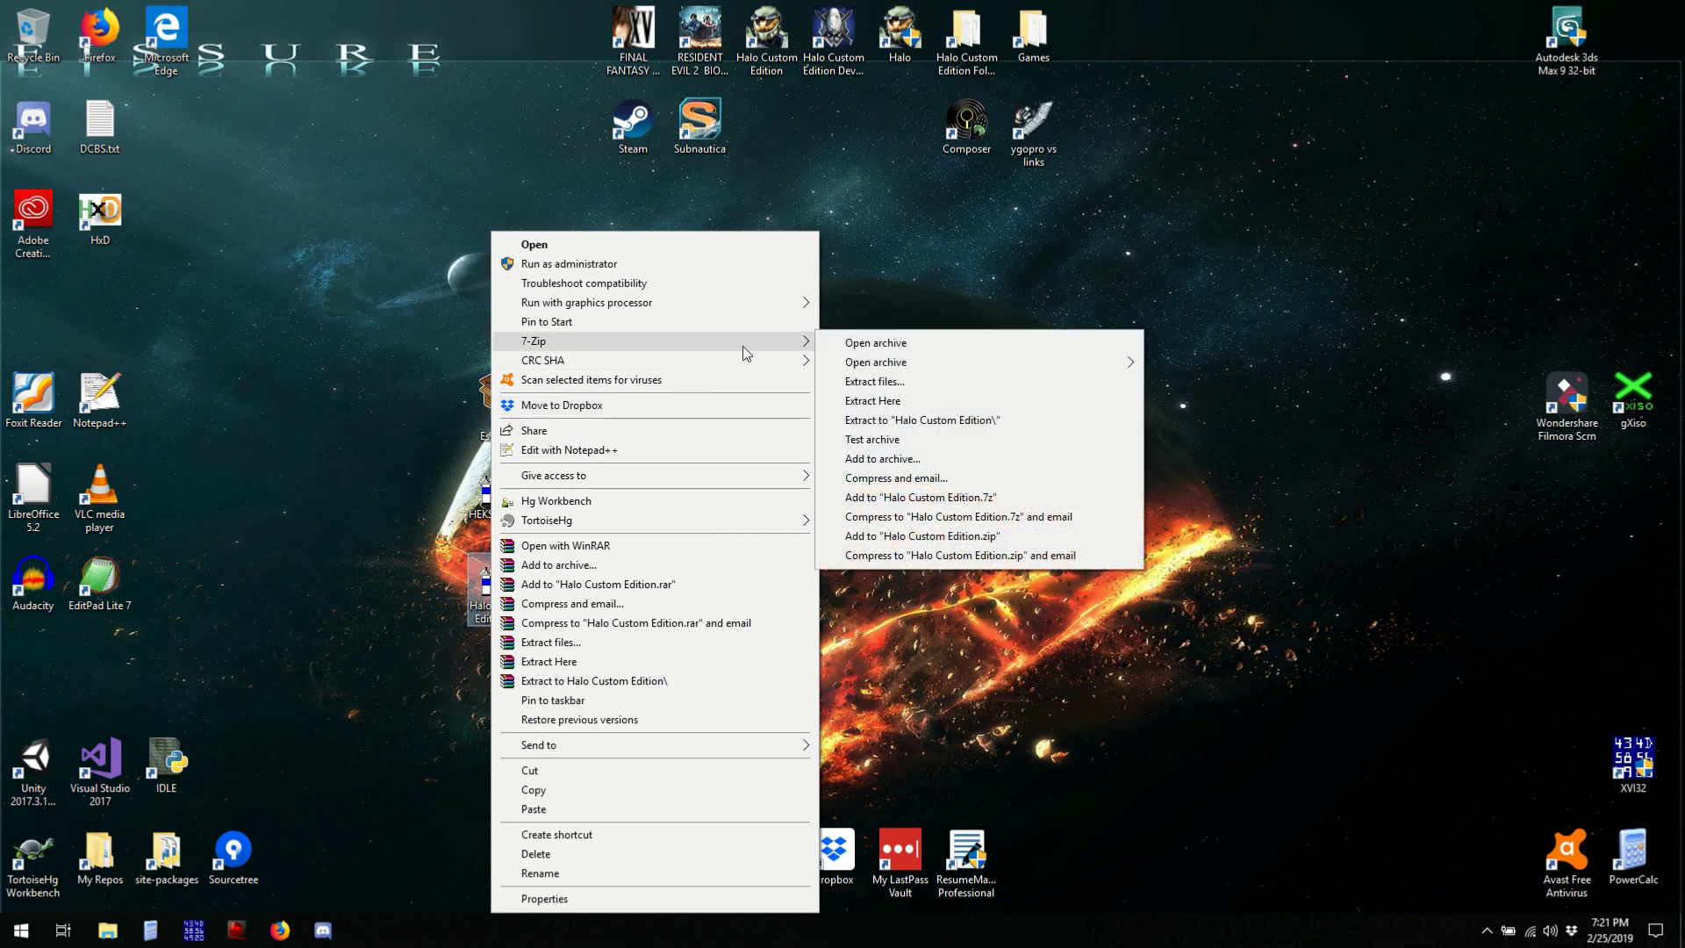
pyautogui.click(875, 343)
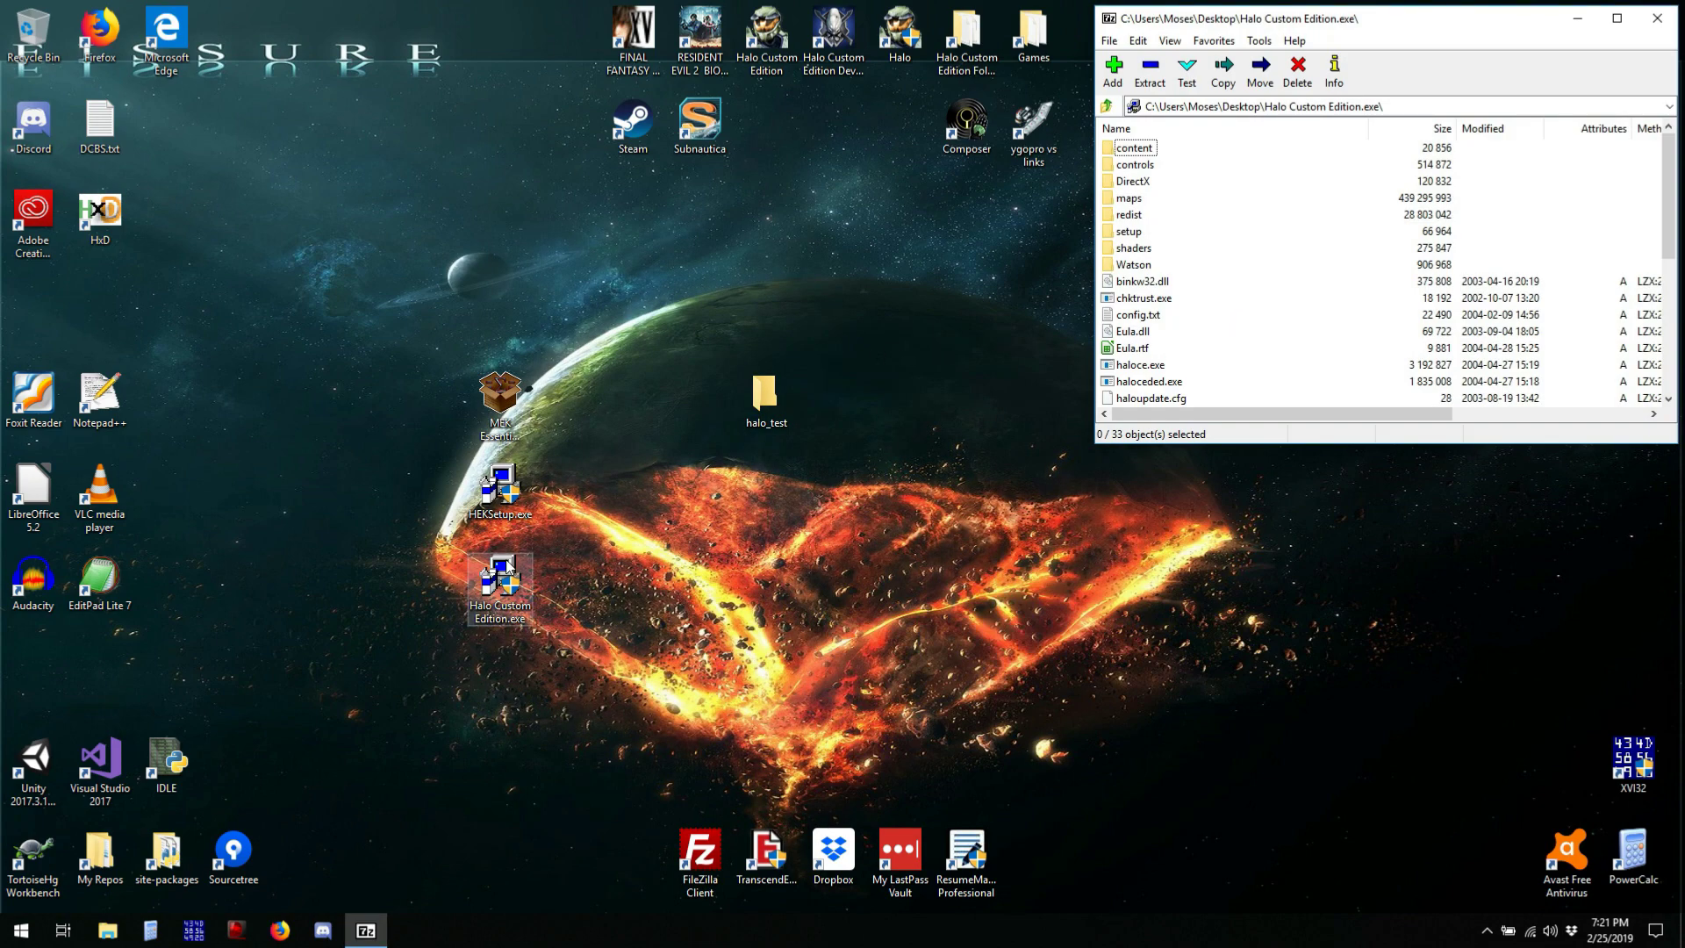
pyautogui.doubleClick(764, 393)
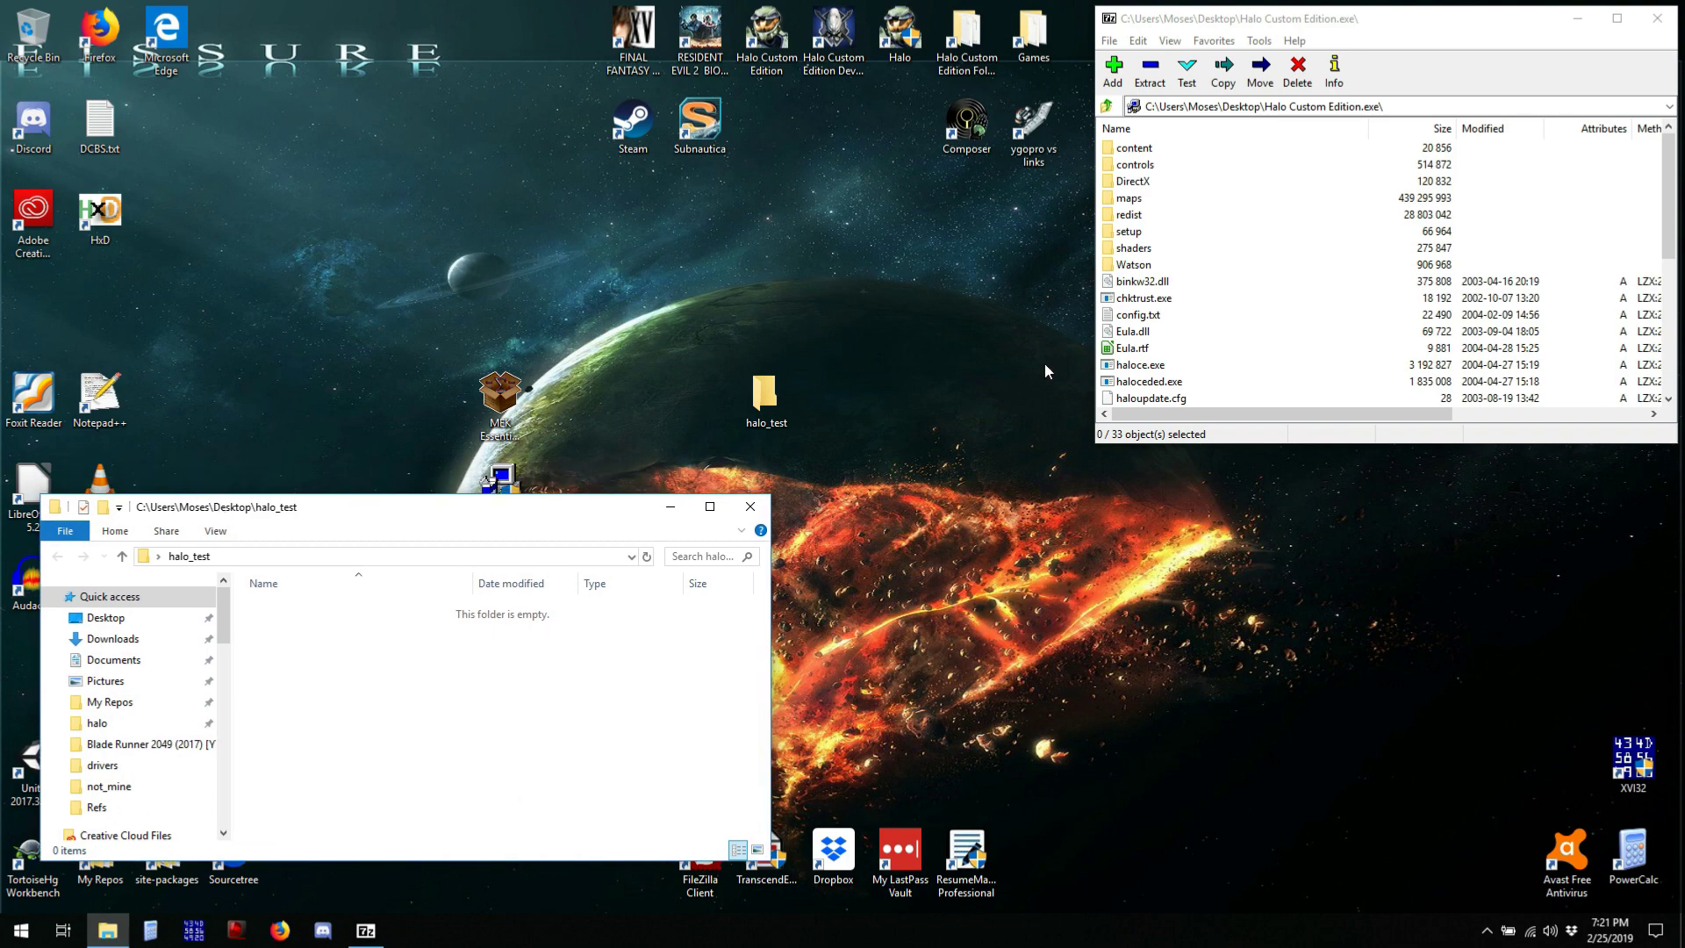
pyautogui.moveTo(1130, 203); pyautogui.dragTo(713, 675)
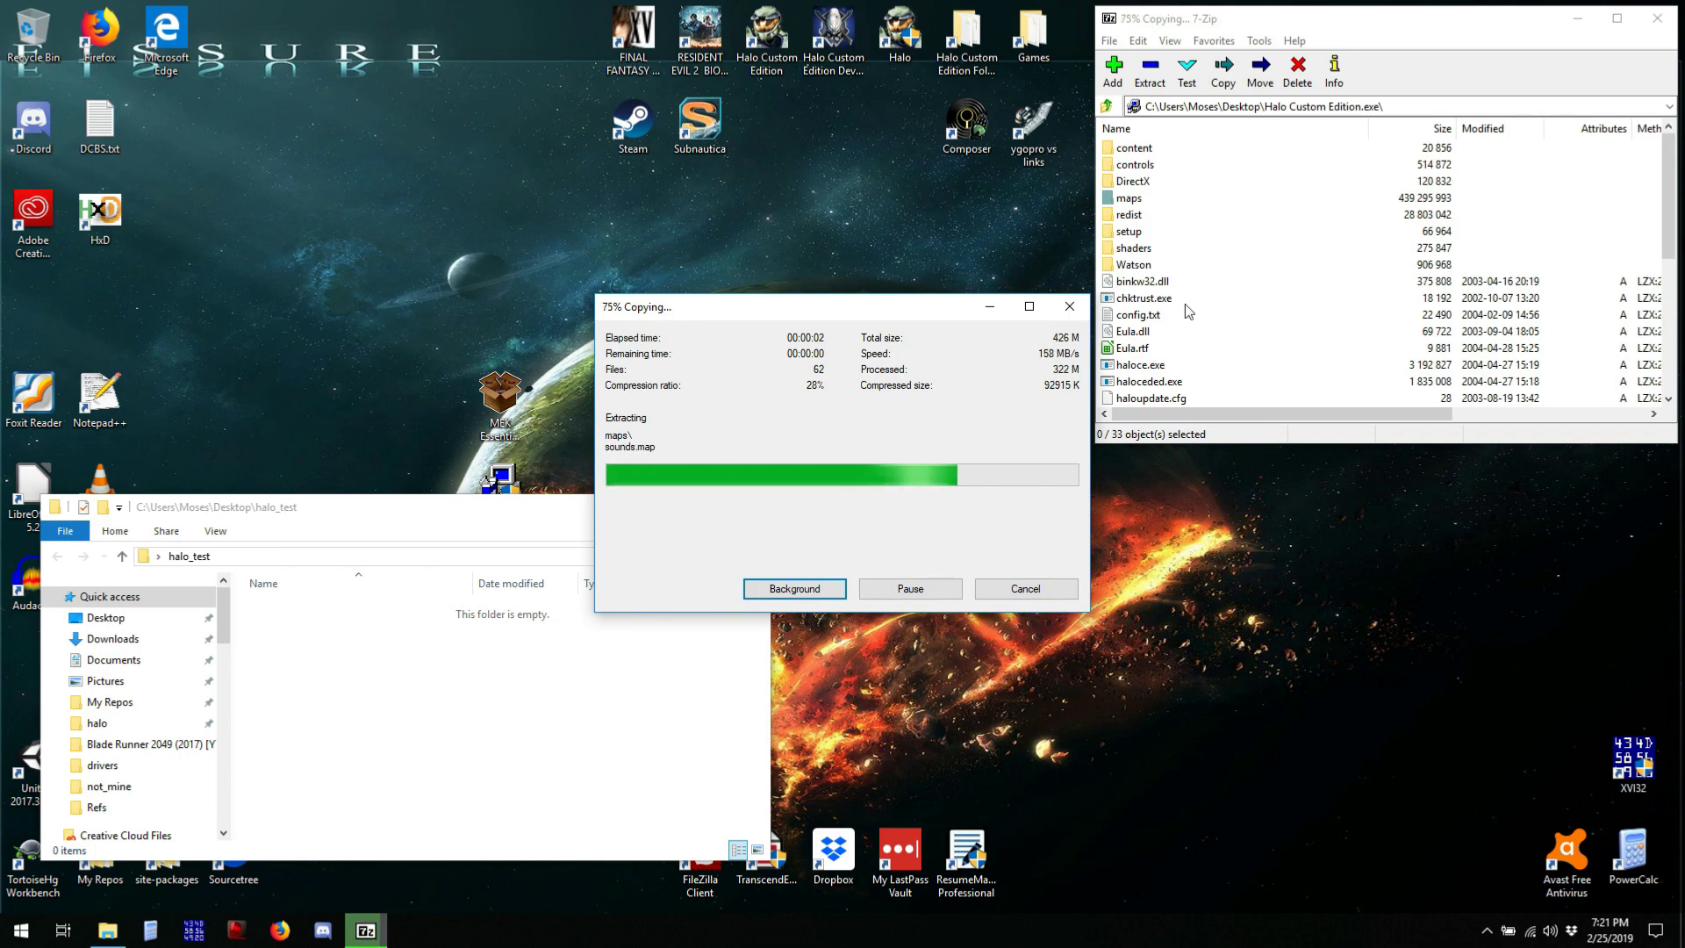
# Extract all archive items into halo_test, replacing duplicates, and close the archive
pyautogui.click(1141, 249)
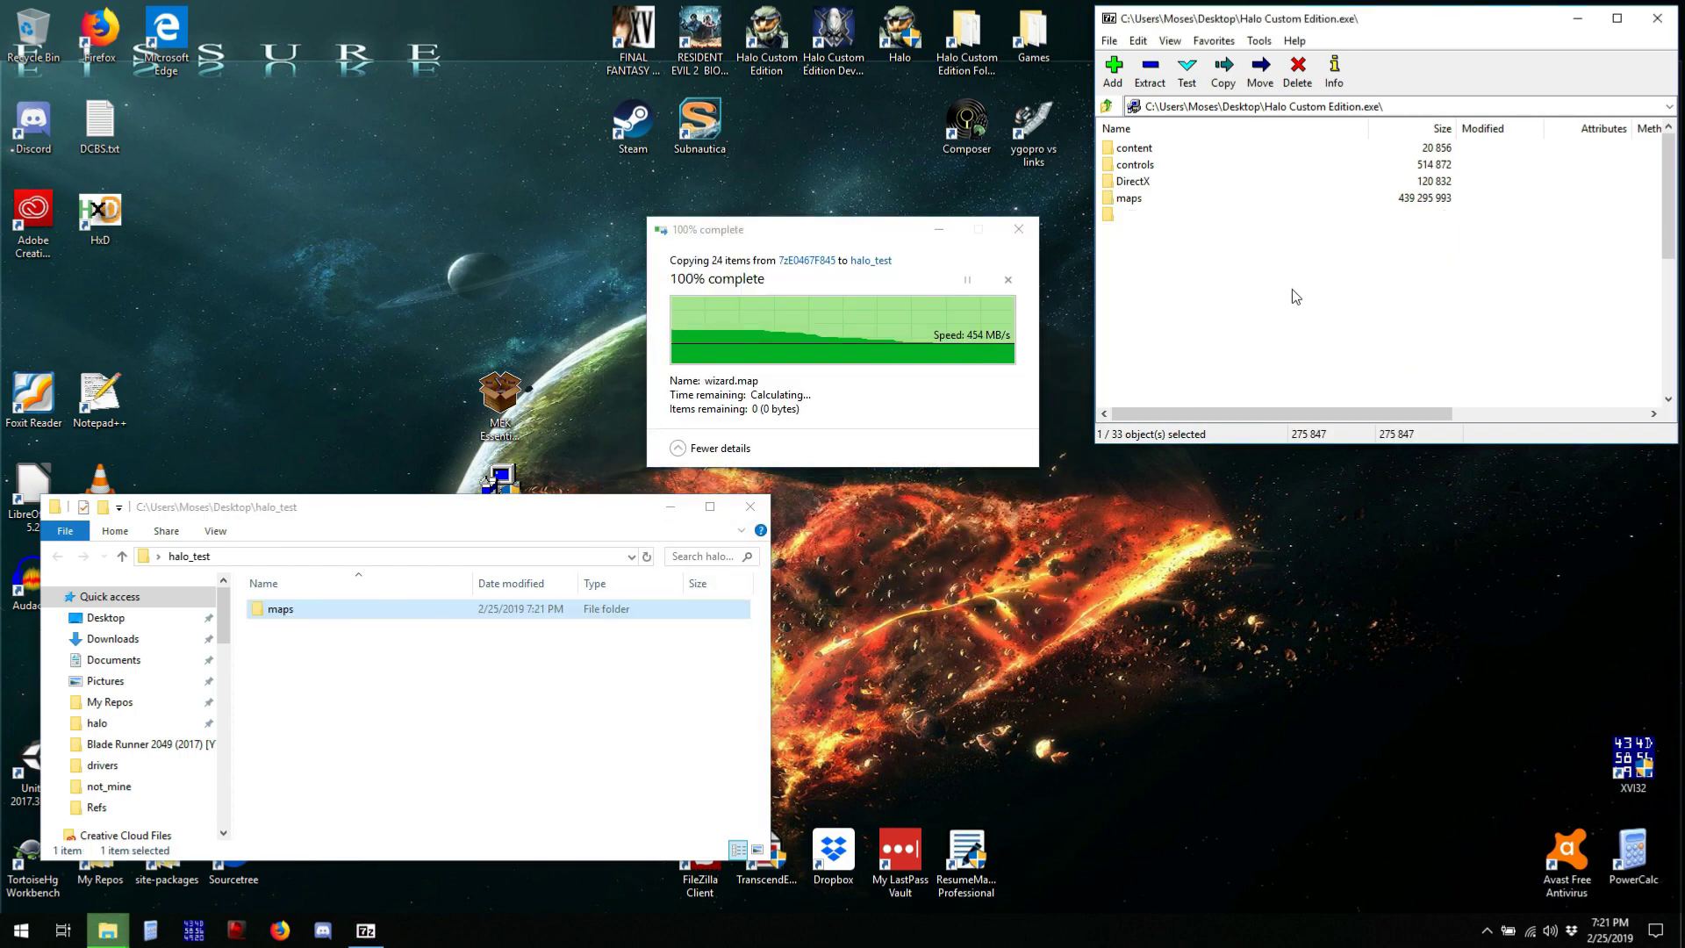
pyautogui.scroll(-6, 1281, 330)
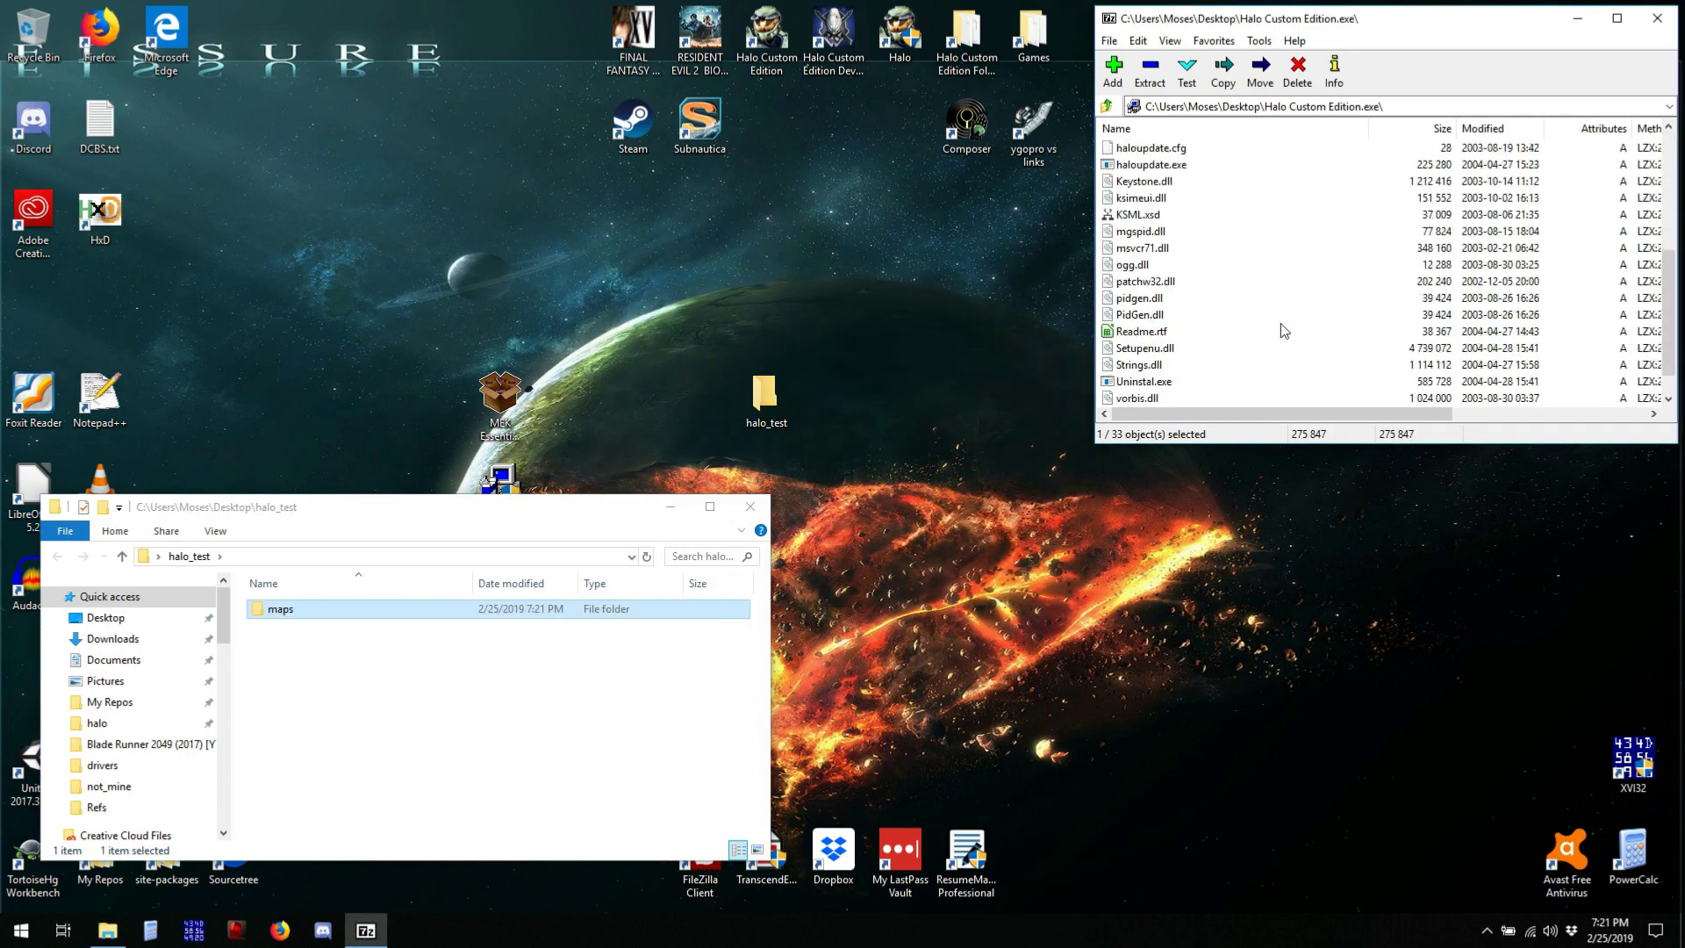
pyautogui.scroll(6, 1266, 347)
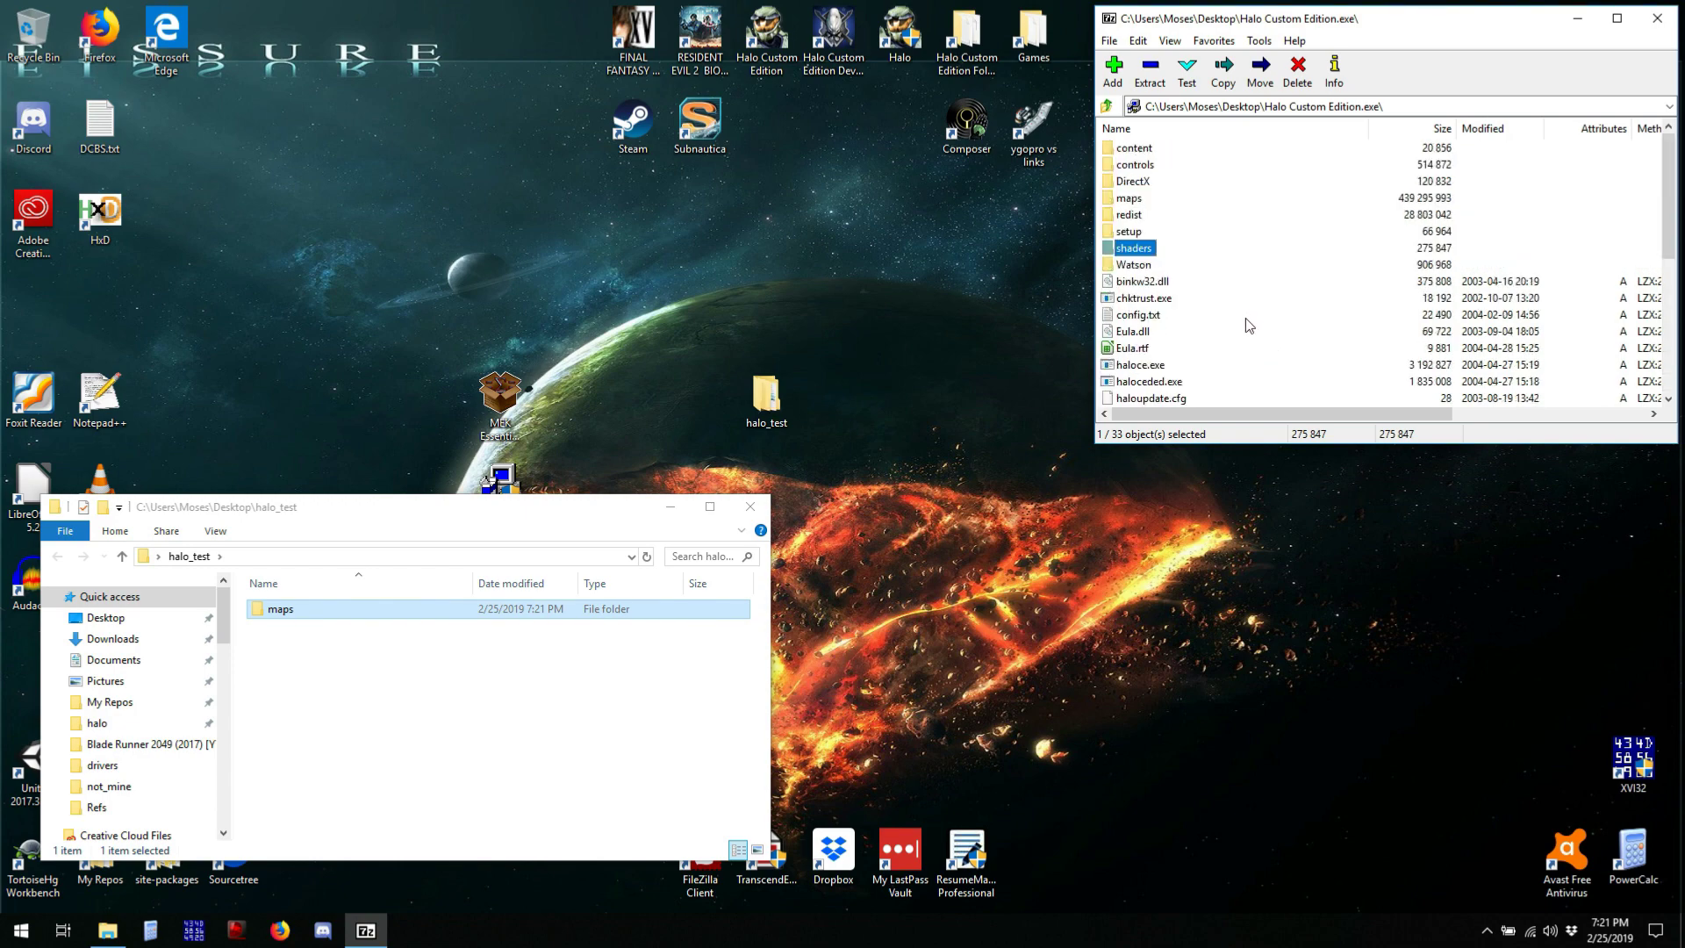
pyautogui.hotkey('ctrl', 'a')
pyautogui.moveTo(1127, 289); pyautogui.dragTo(630, 723)
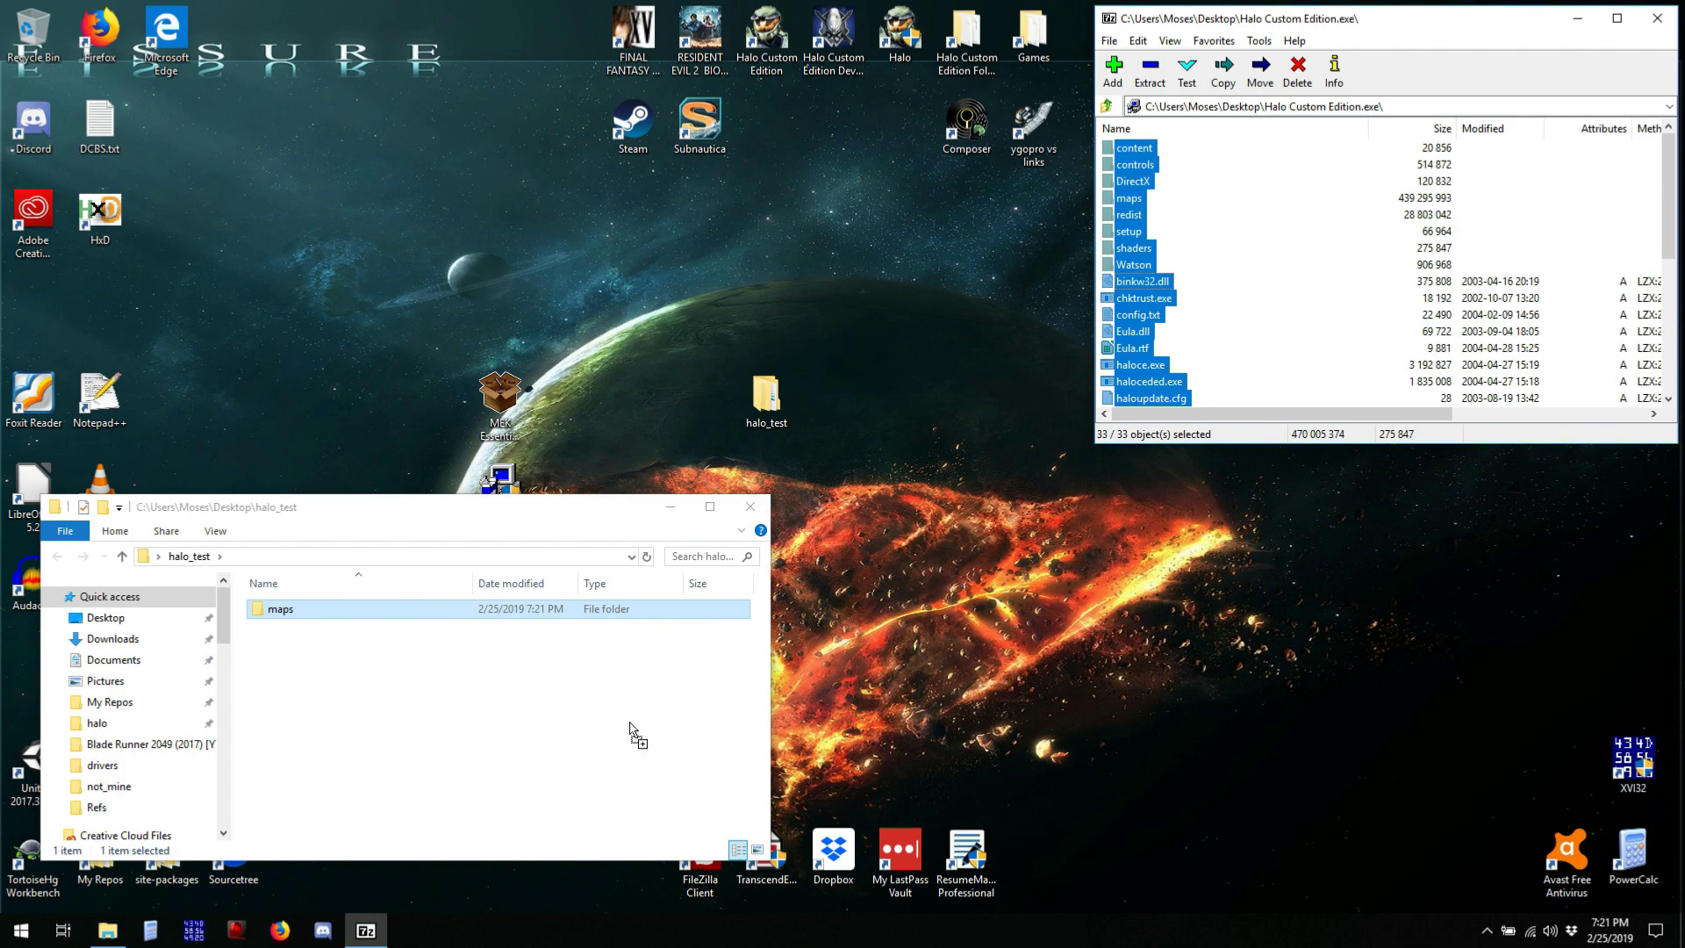
pyautogui.moveTo(629, 723); pyautogui.dragTo(638, 732)
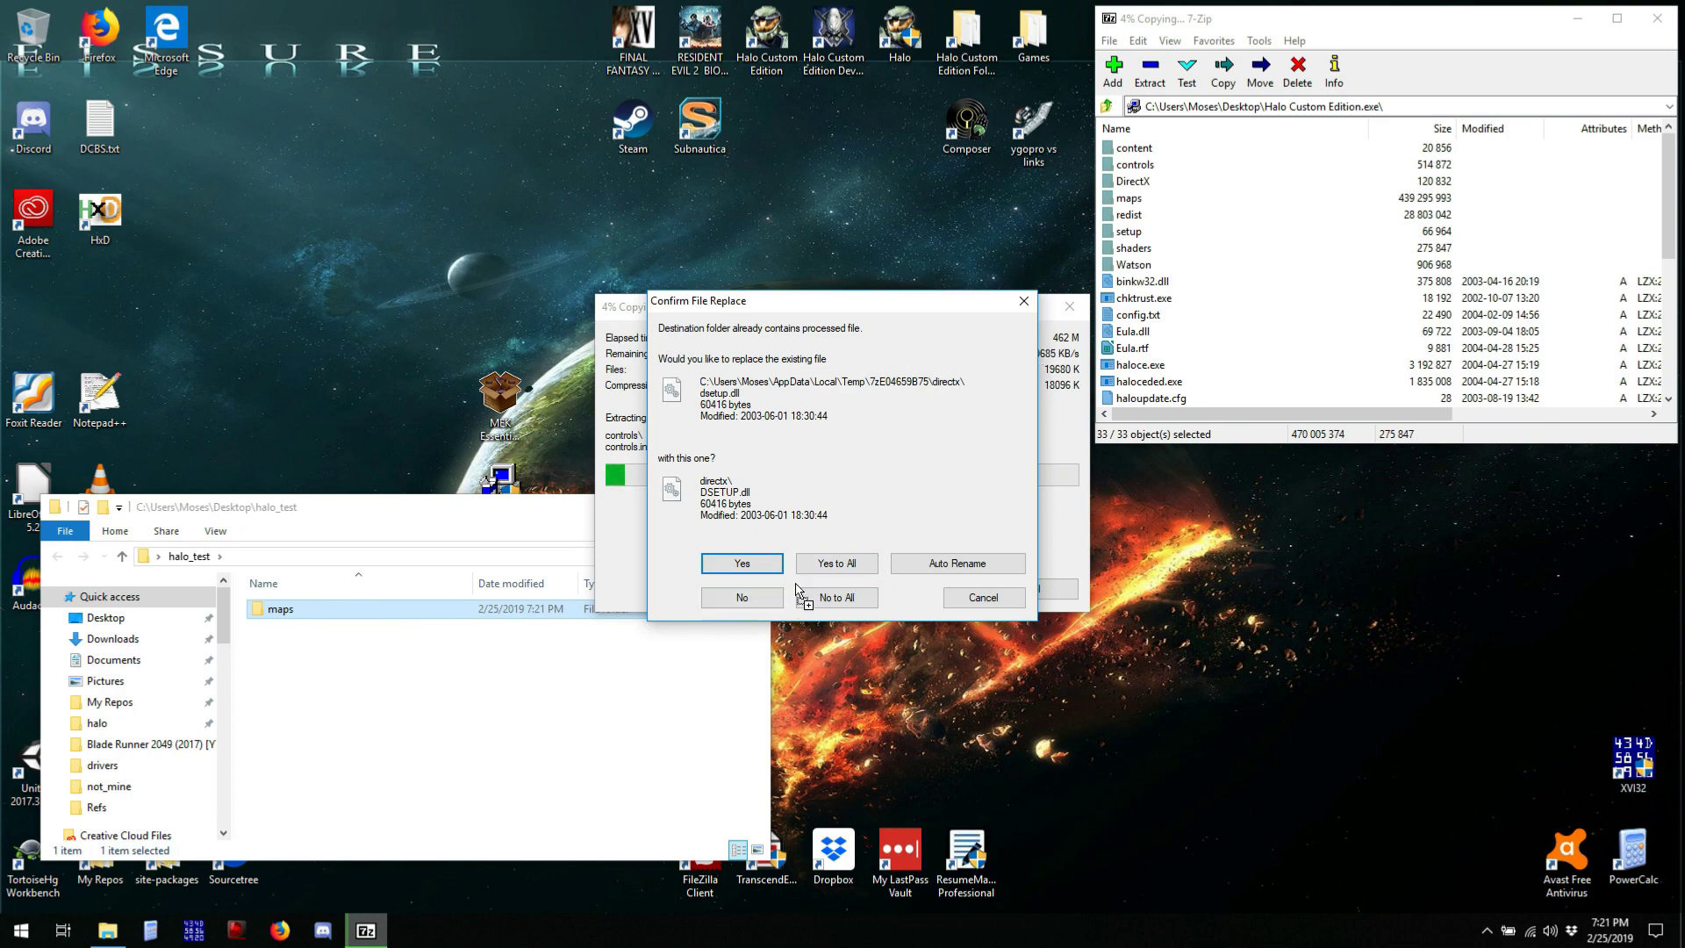
pyautogui.click(823, 567)
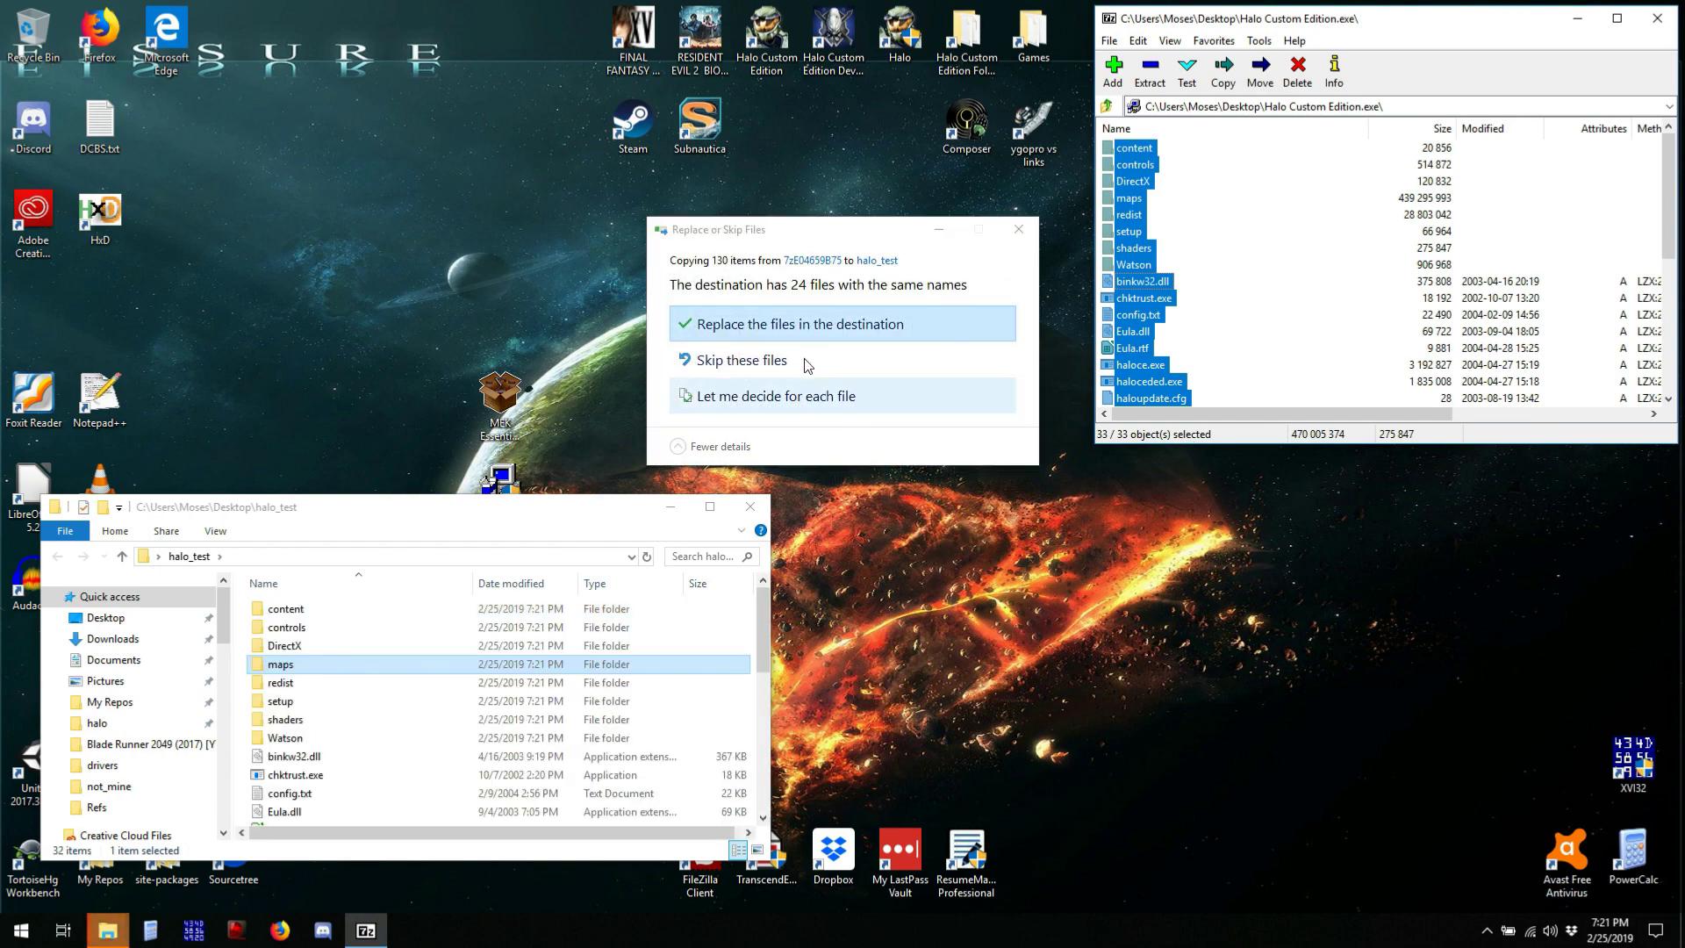
pyautogui.click(781, 334)
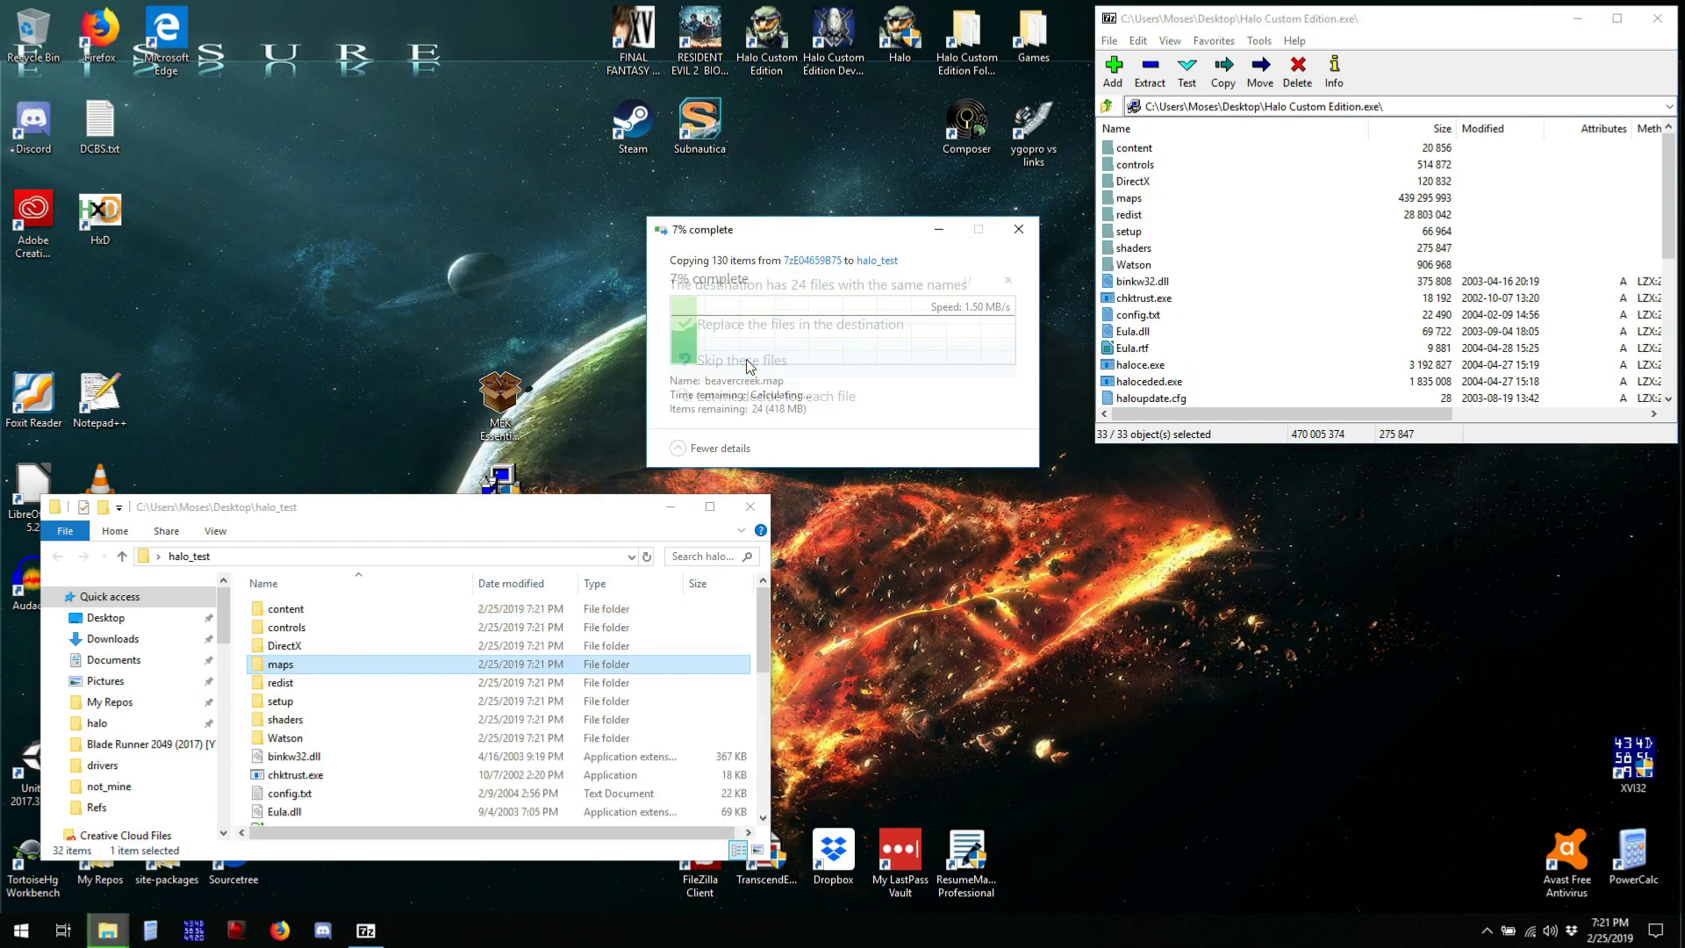
pyautogui.click(1658, 18)
pyautogui.moveTo(501, 511); pyautogui.dragTo(1352, 362)
# Open HEKSetup.exe in 7-Zip and extract its eight loose files, including guerilla.exe and sapien.exe, into halo_test
pyautogui.rightClick(498, 507)
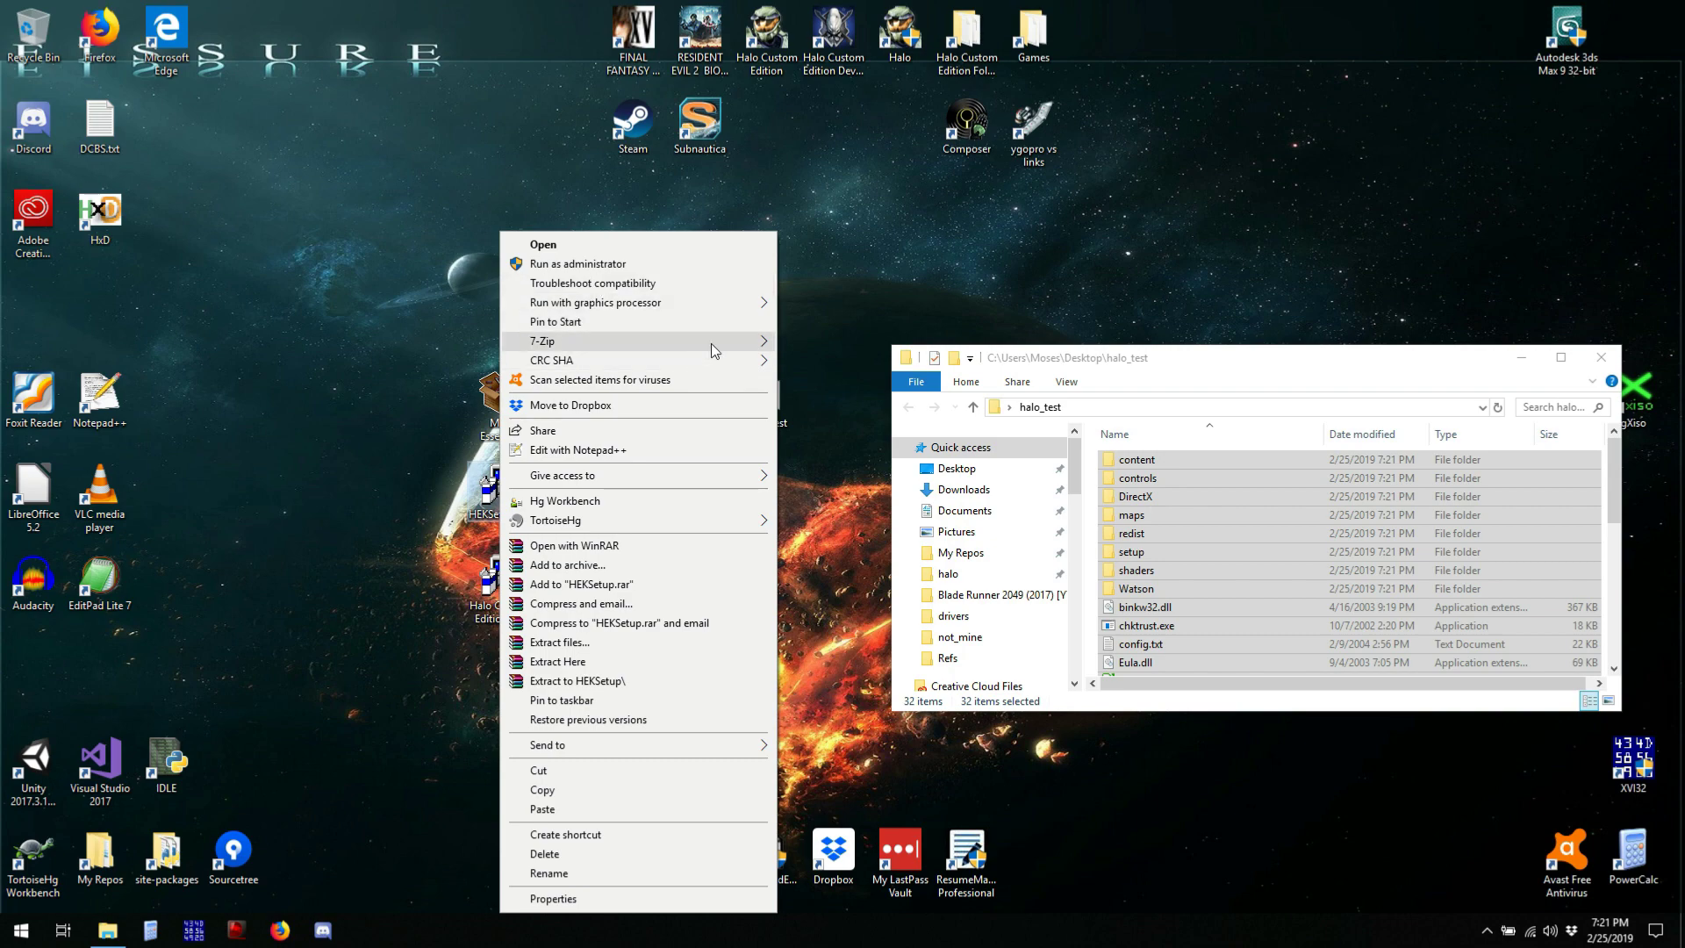
pyautogui.moveTo(710, 342)
pyautogui.click(808, 350)
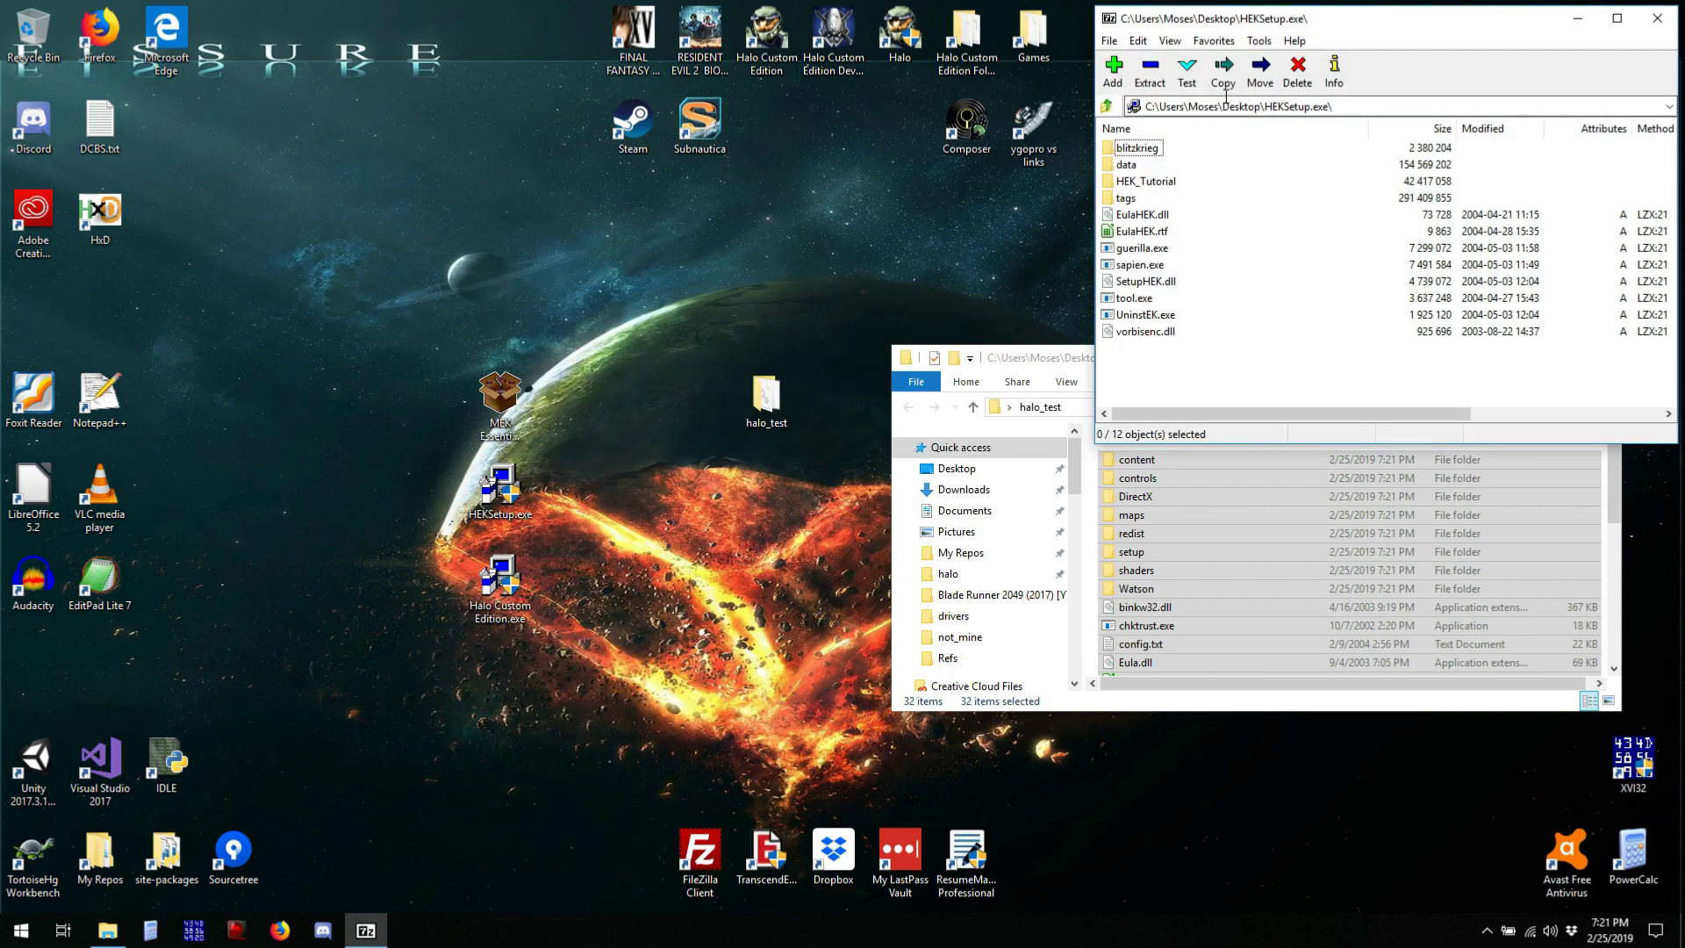
pyautogui.moveTo(1243, 24); pyautogui.dragTo(261, 35)
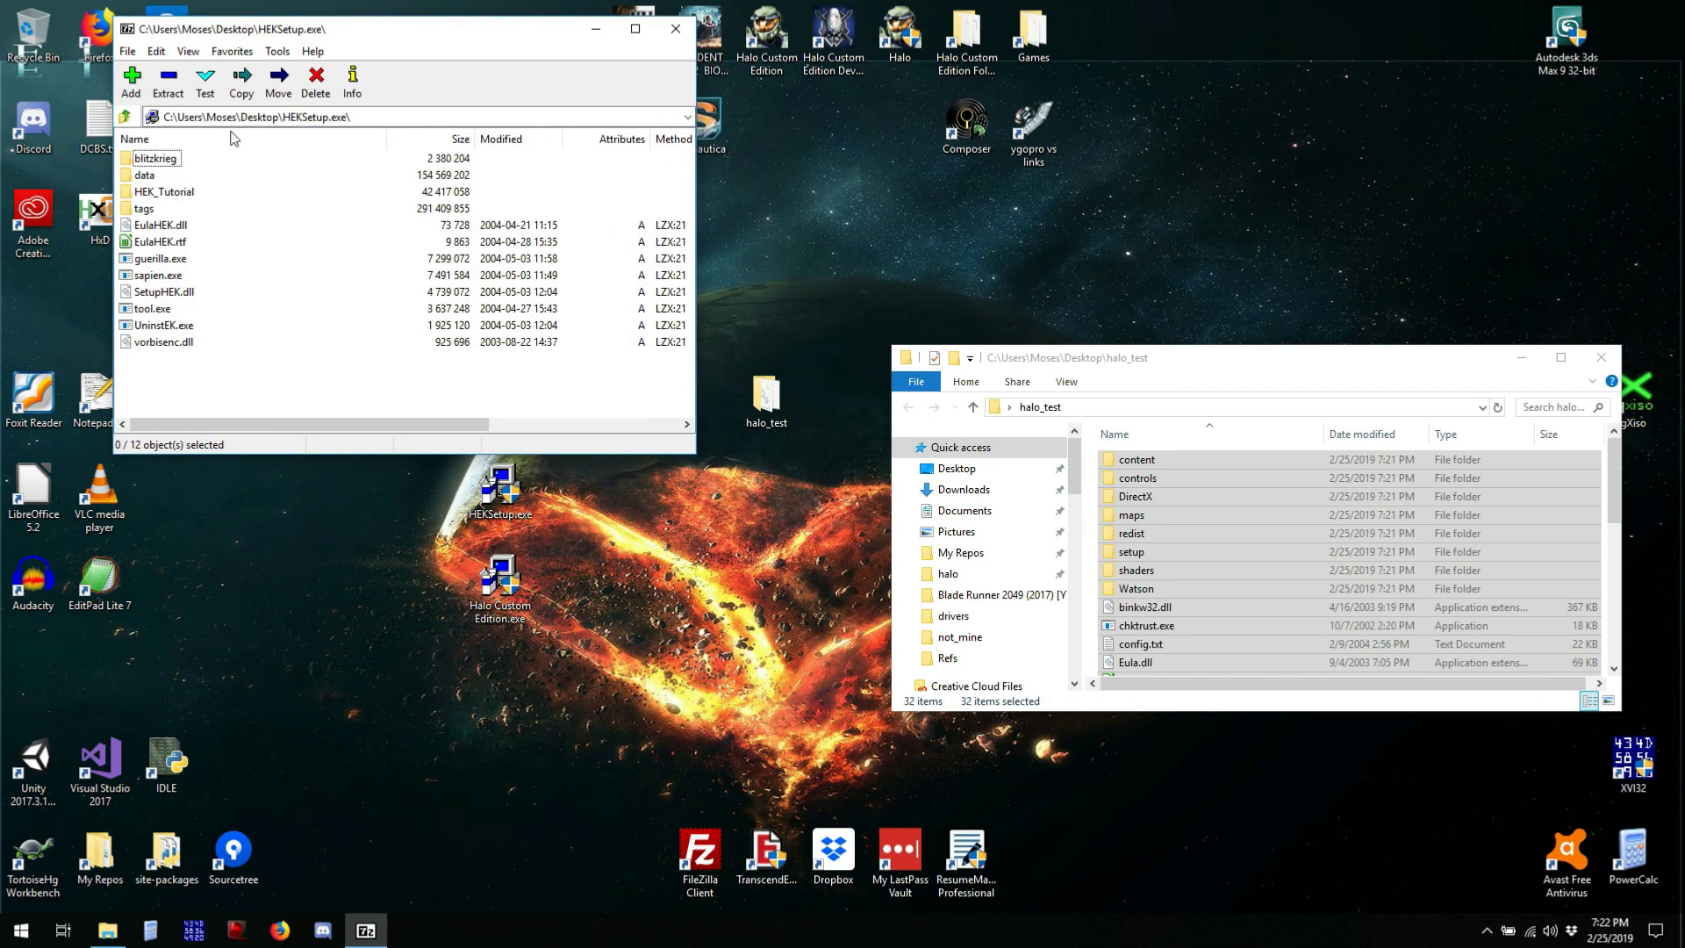
pyautogui.click(142, 210)
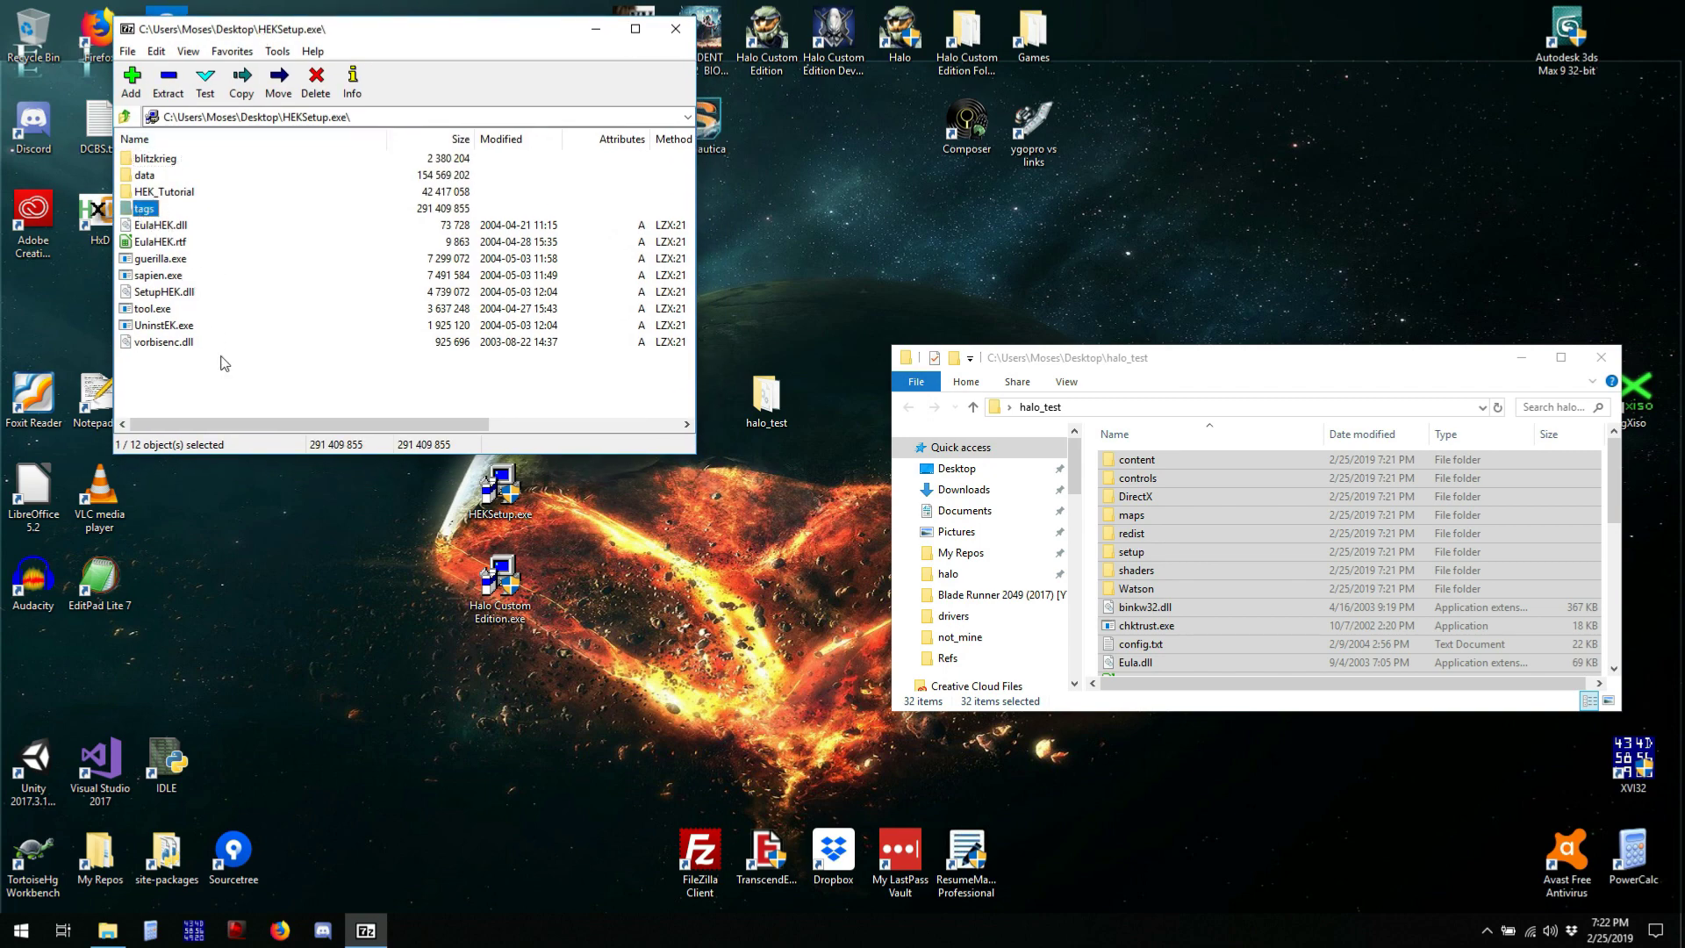
pyautogui.click(158, 274)
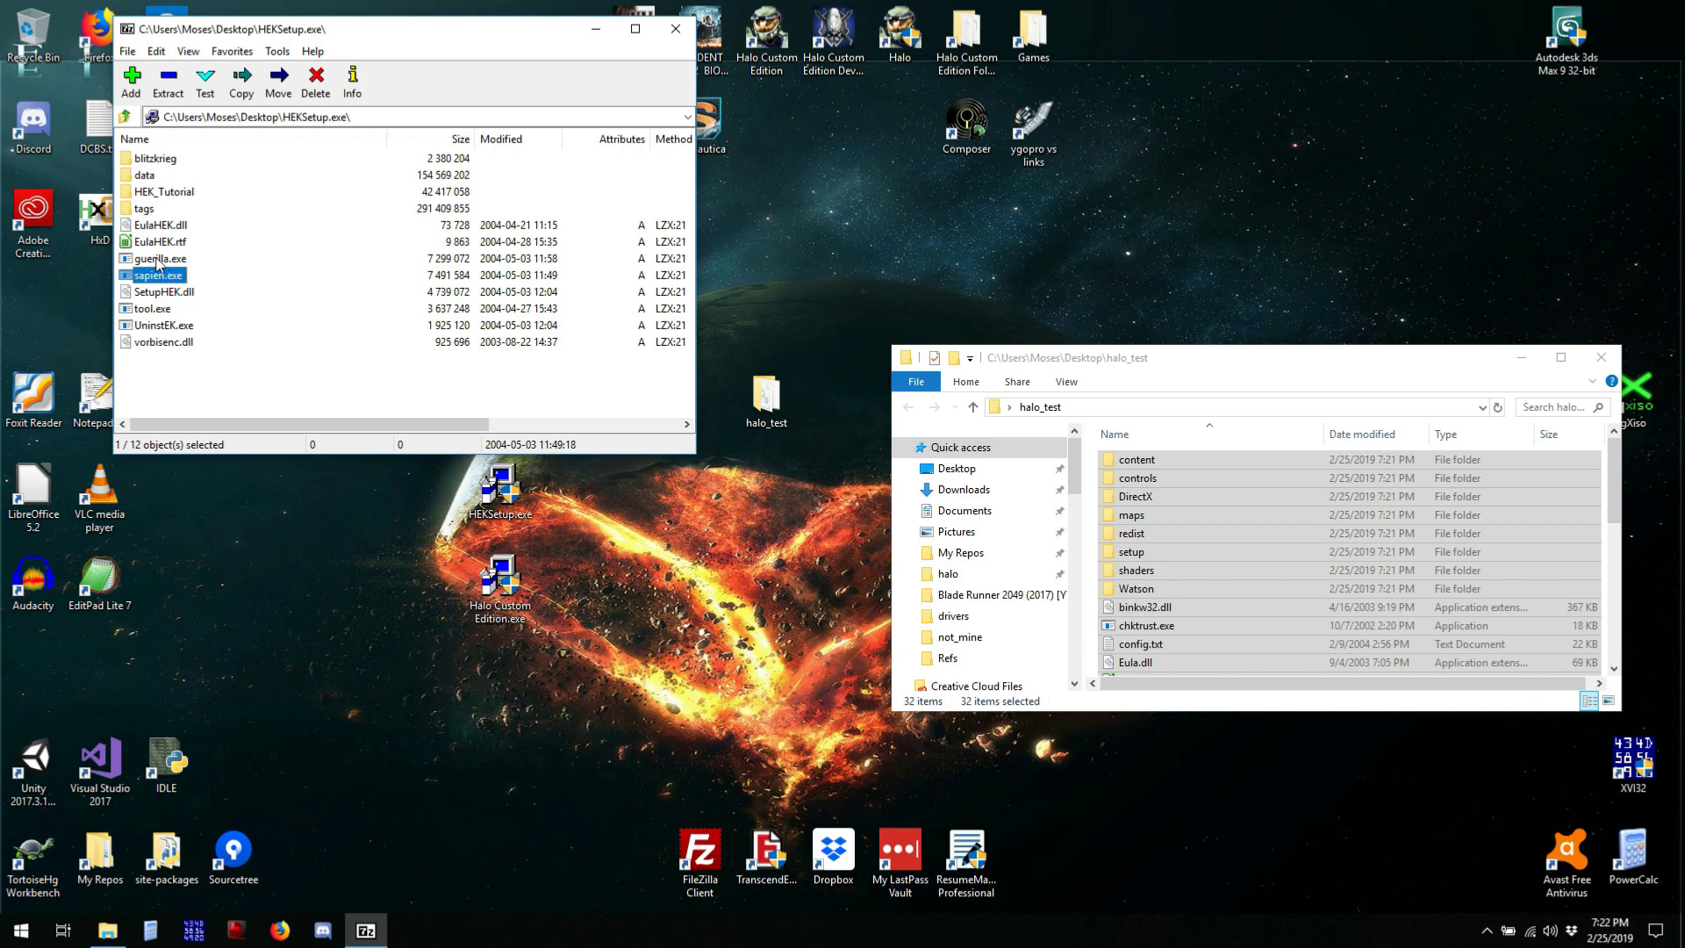
pyautogui.keyDown('ctrl'); pyautogui.click(158, 260); pyautogui.keyUp('ctrl')
pyautogui.keyDown('ctrl'); pyautogui.click(169, 242); pyautogui.keyUp('ctrl')
pyautogui.keyDown('ctrl'); pyautogui.click(166, 227); pyautogui.keyUp('ctrl')
pyautogui.keyDown('ctrl'); pyautogui.moveTo(203, 380); pyautogui.dragTo(163, 298); pyautogui.keyUp('ctrl')
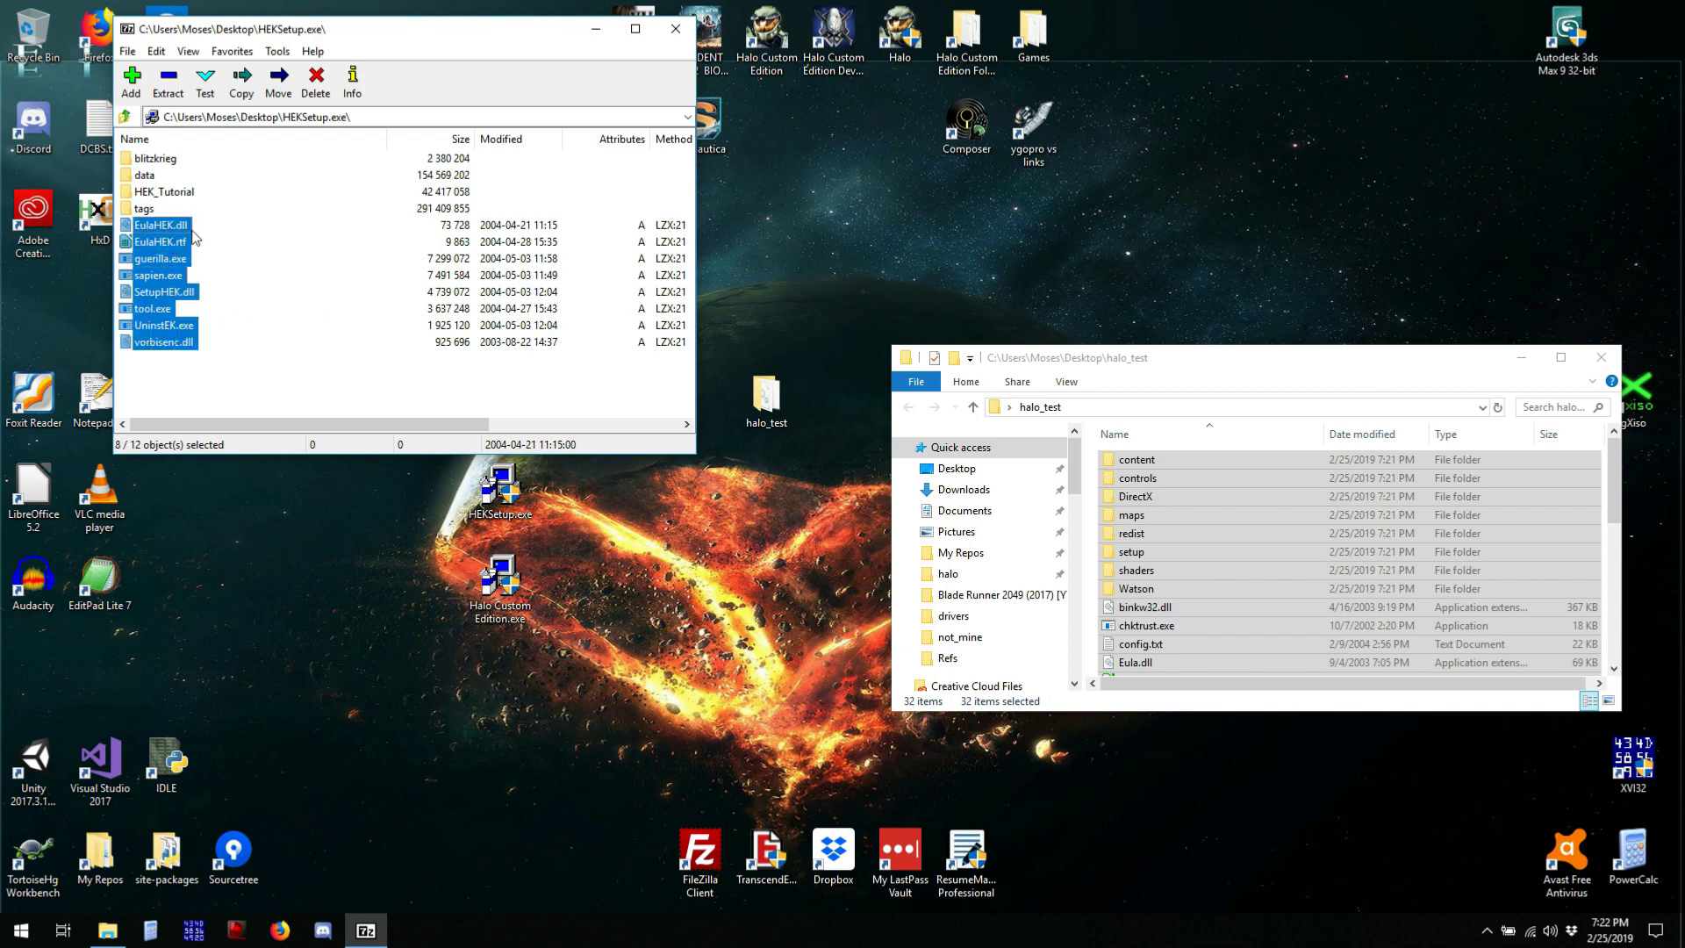
pyautogui.moveTo(154, 233); pyautogui.dragTo(1146, 702)
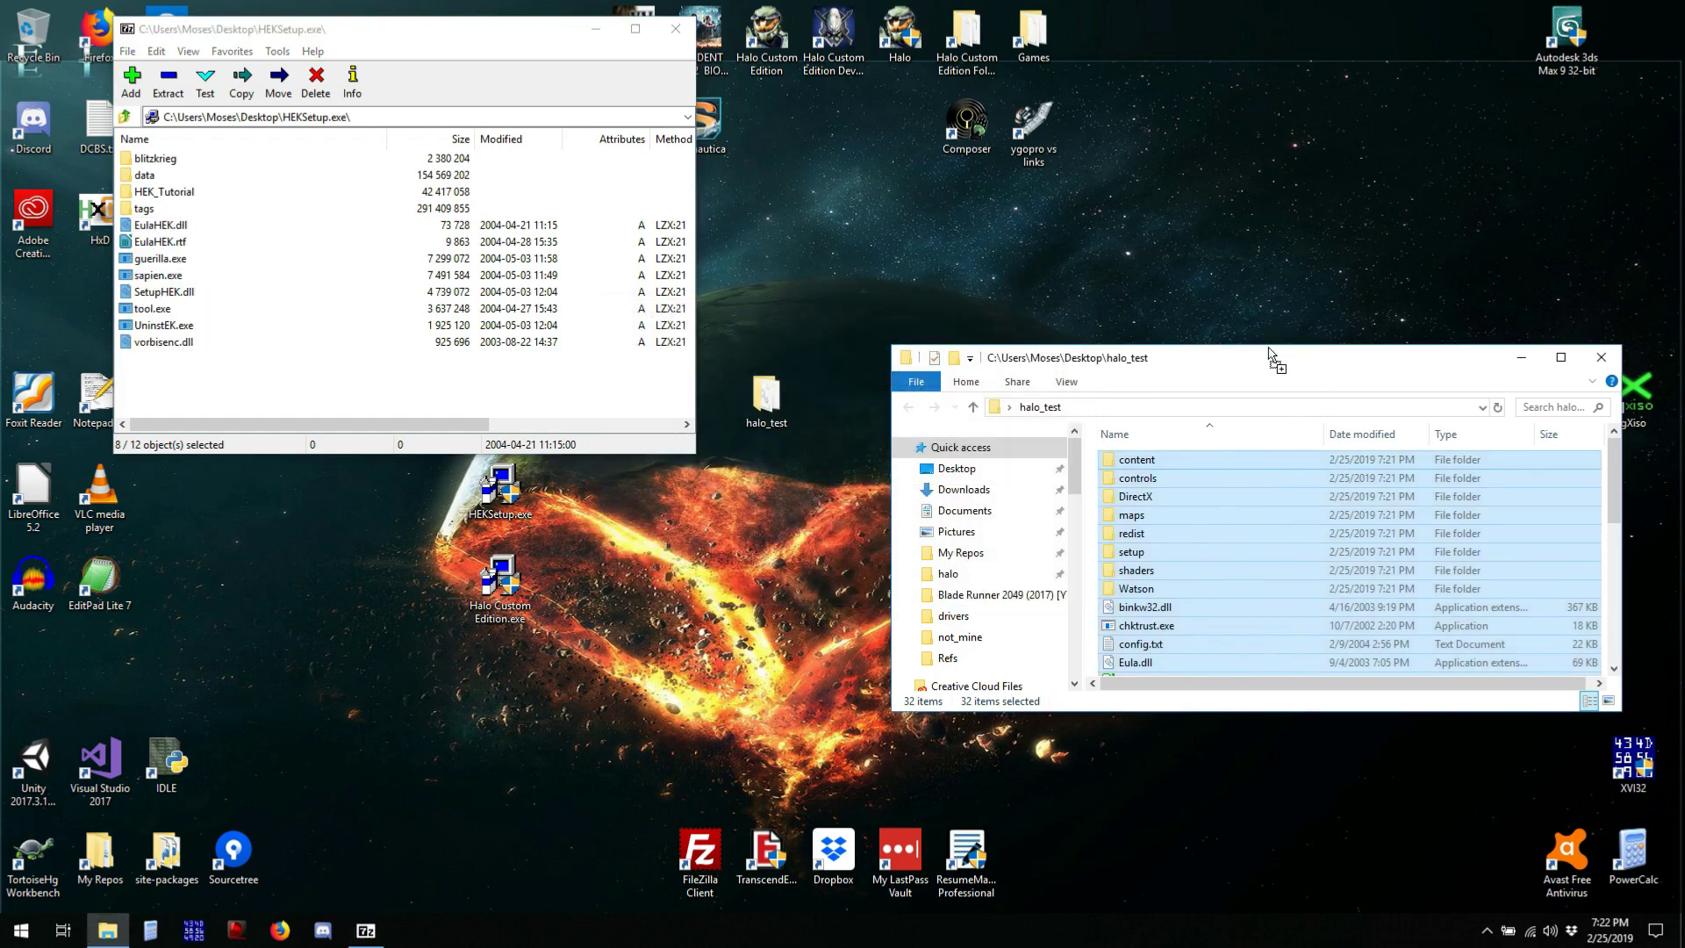
# Create a folder named tags inside halo_test
pyautogui.moveTo(1256, 347); pyautogui.dragTo(1256, 112)
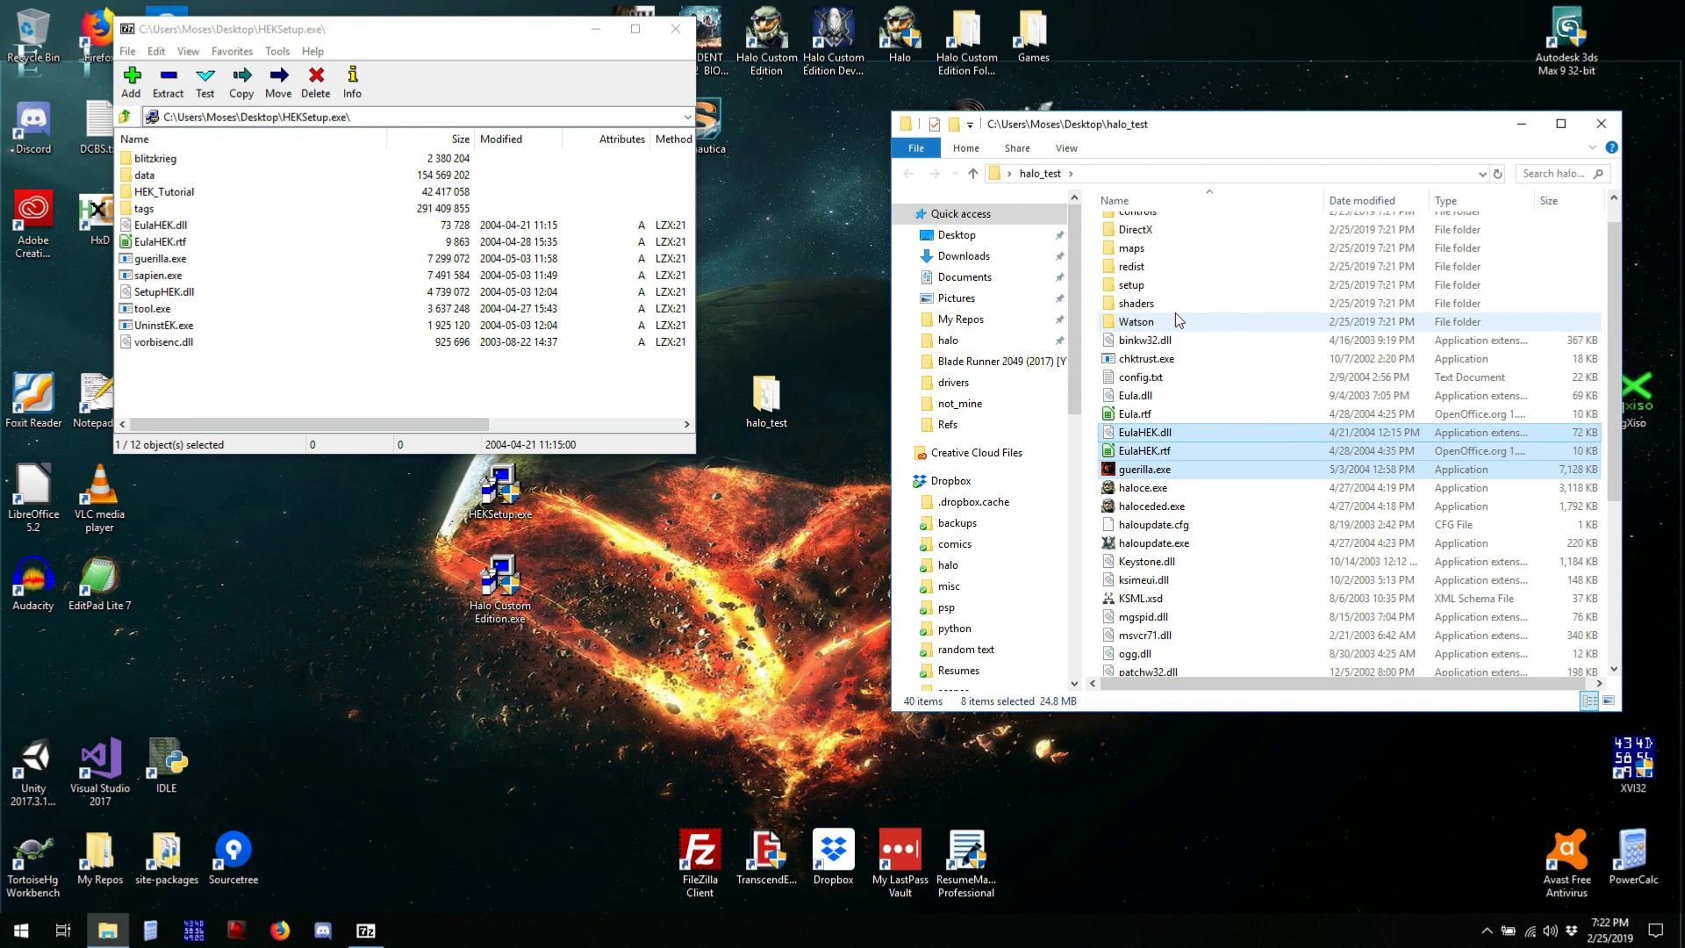
pyautogui.rightClick(1093, 349)
pyautogui.moveTo(1187, 641)
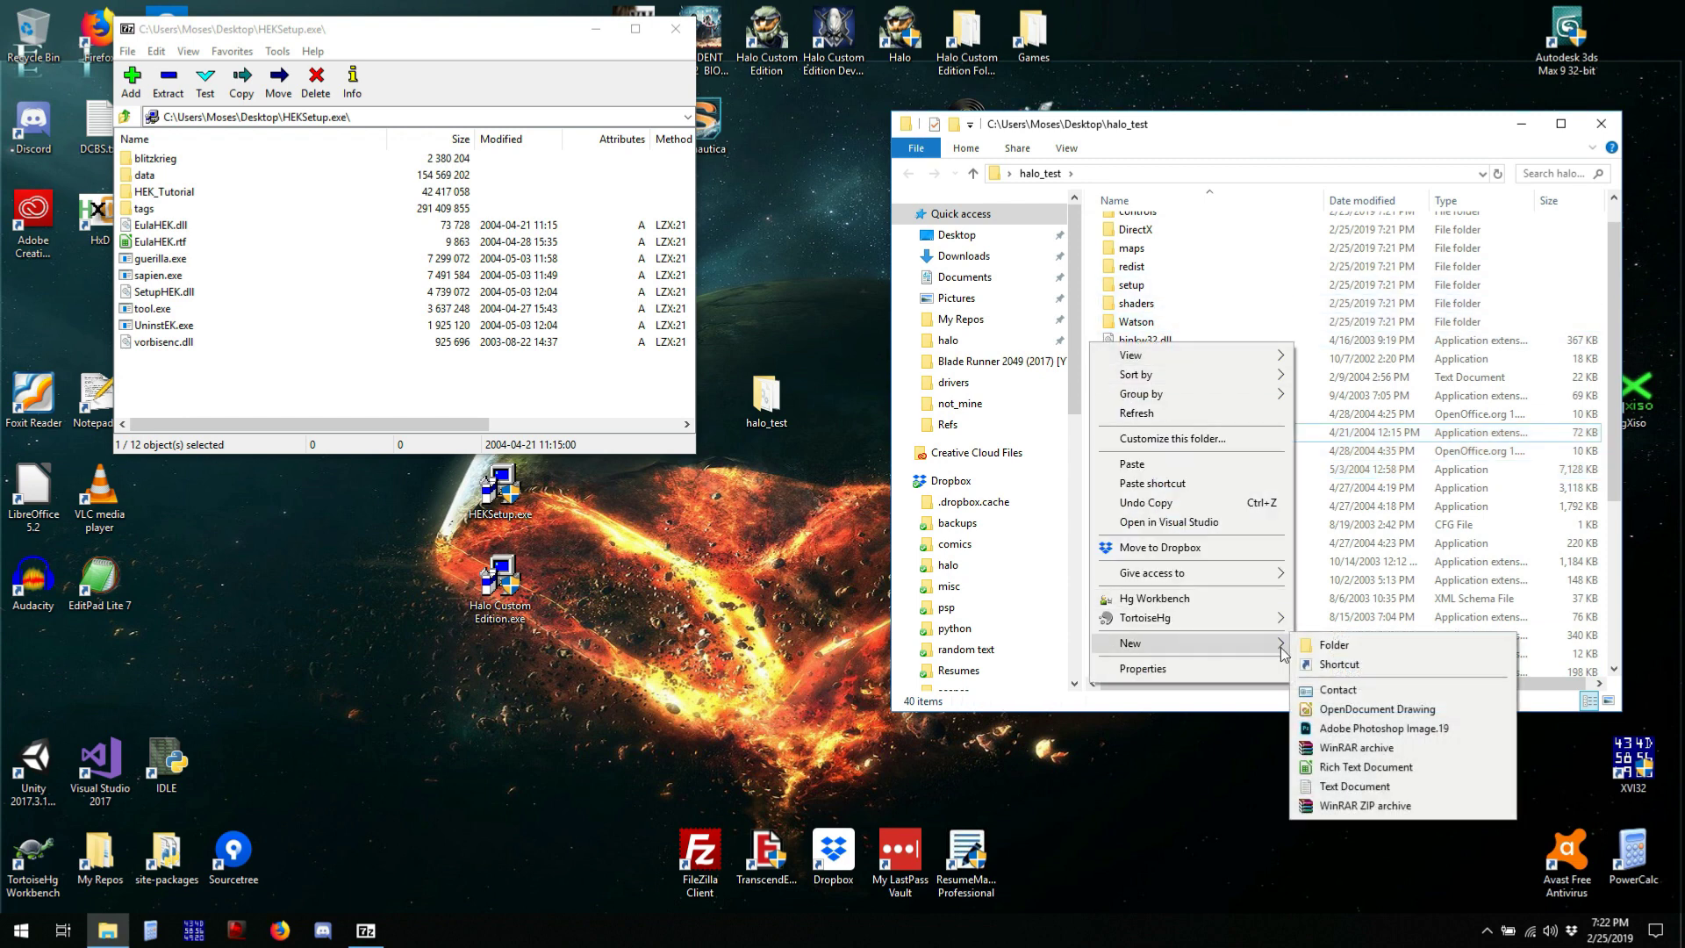
pyautogui.click(1439, 638)
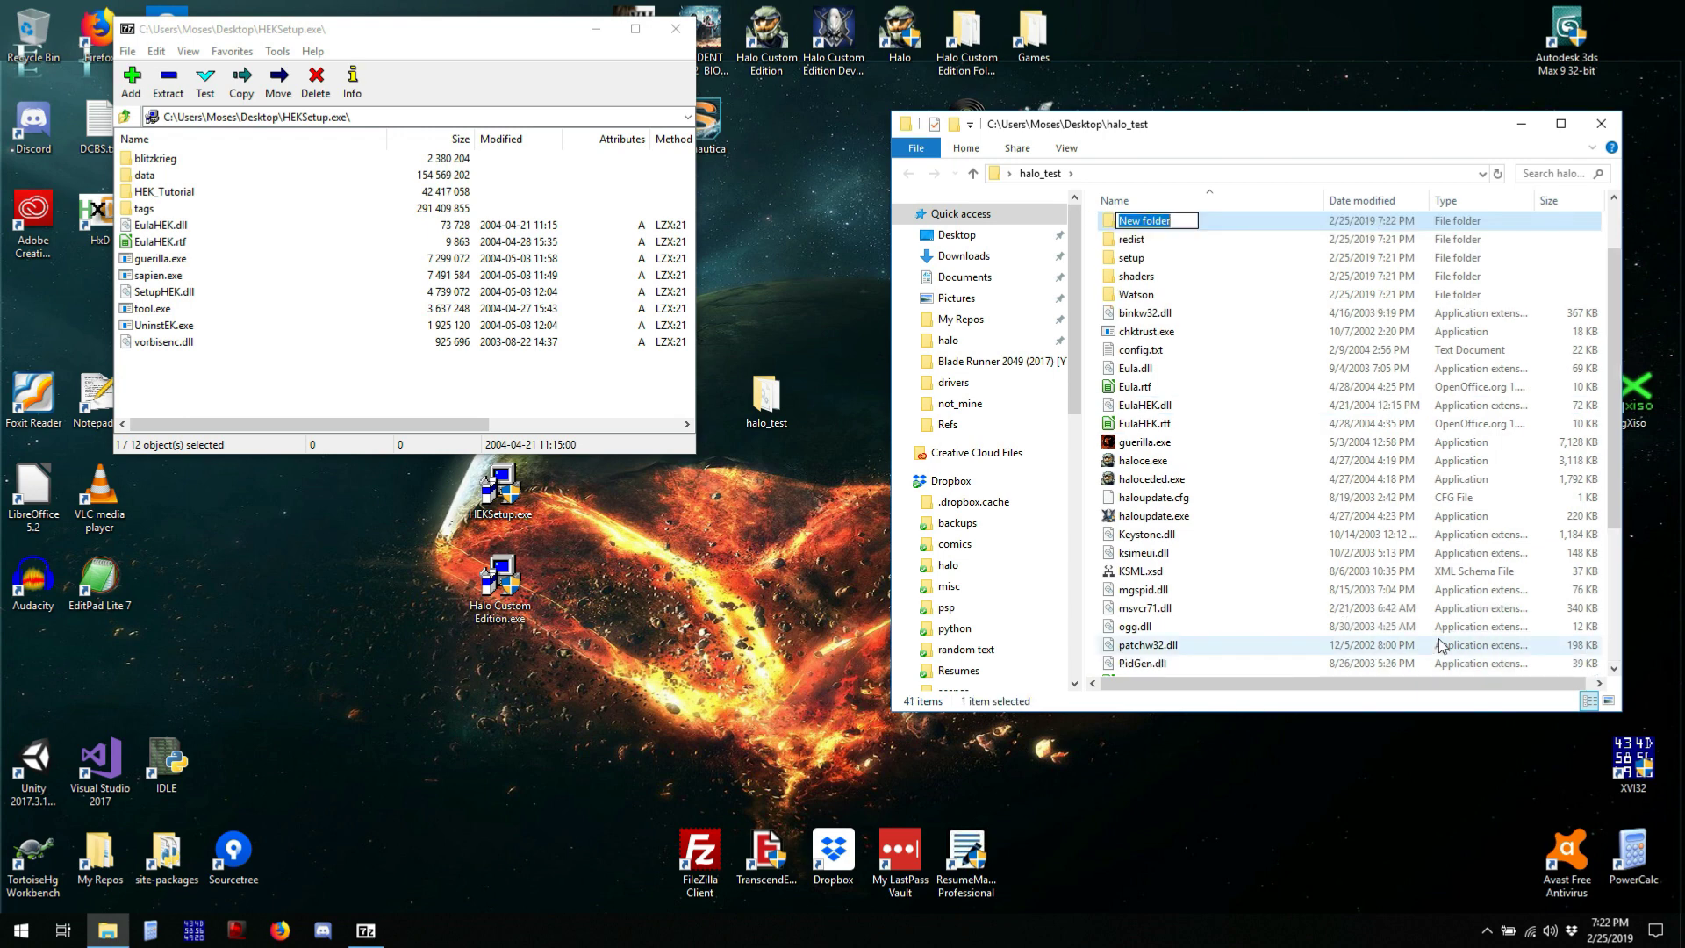
pyautogui.write('tags')
pyautogui.press('Return')
pyautogui.press('Return')
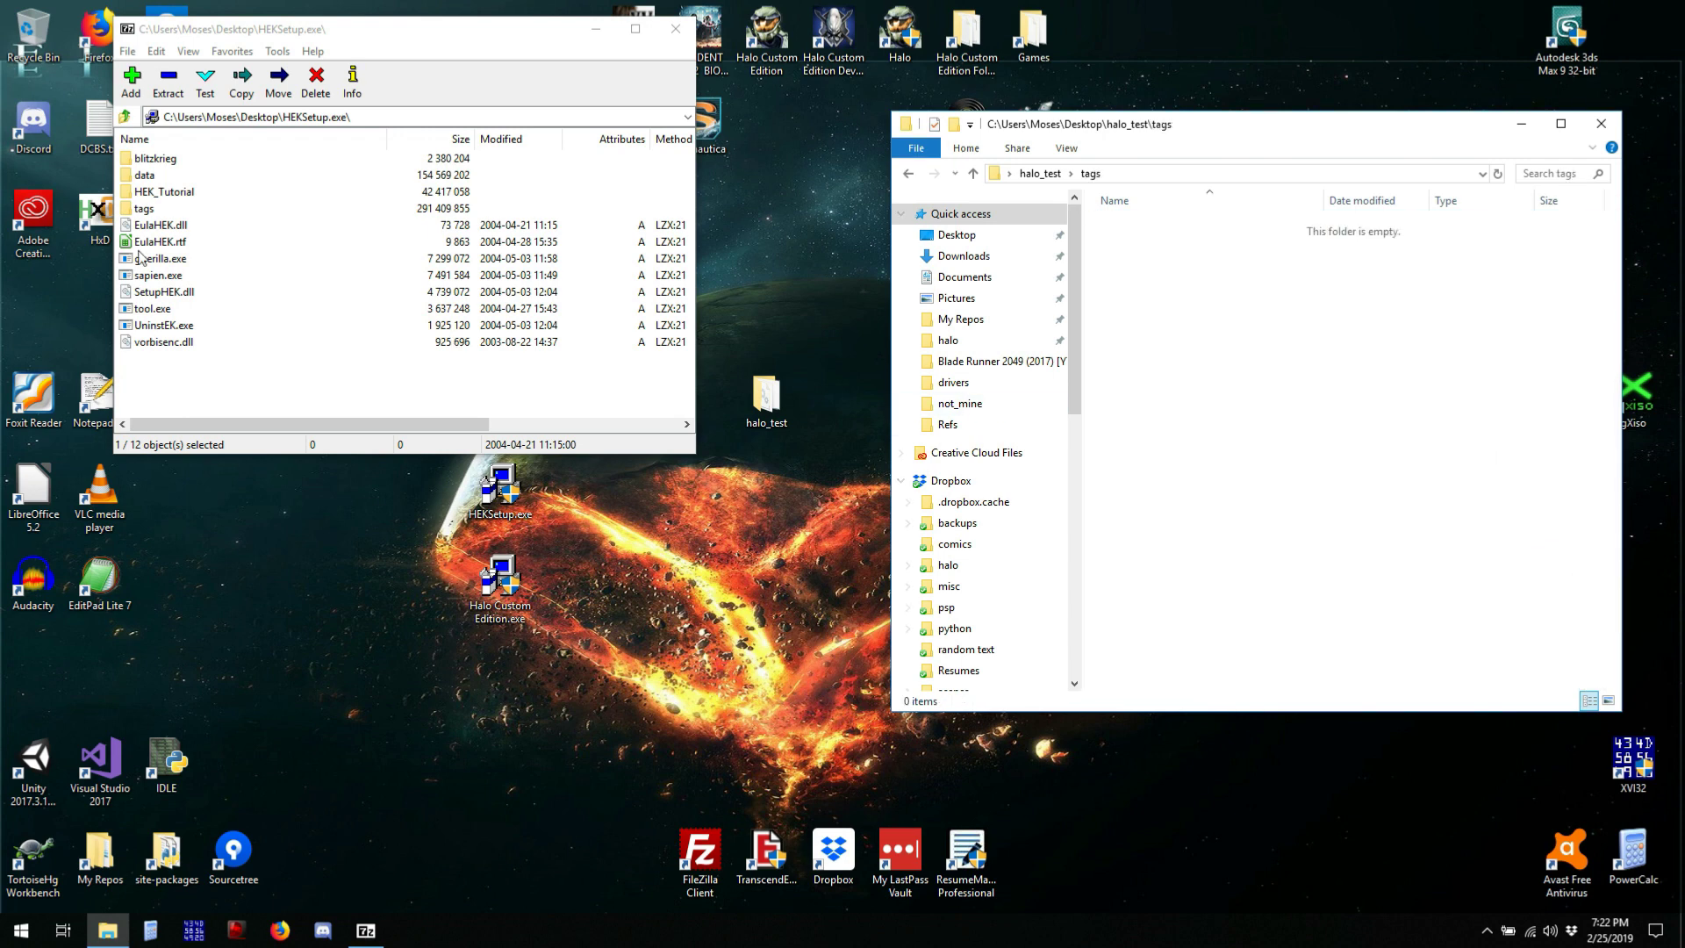
# Create a ui folder inside halo_test\tags
pyautogui.doubleClick(143, 211)
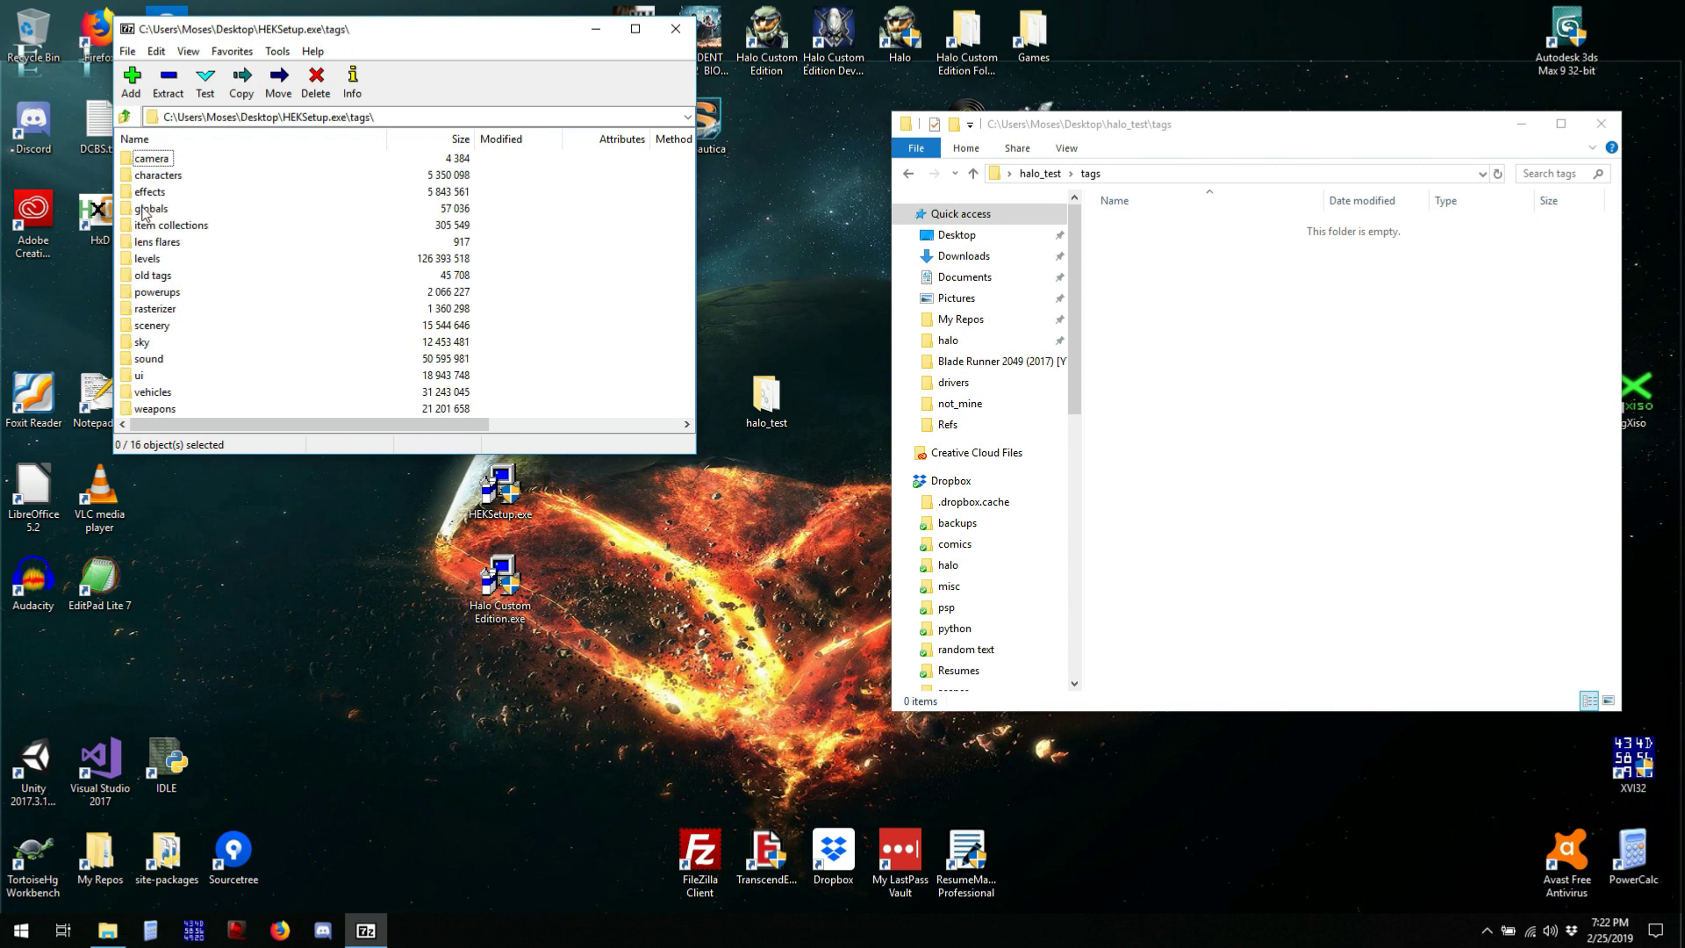
pyautogui.click(138, 377)
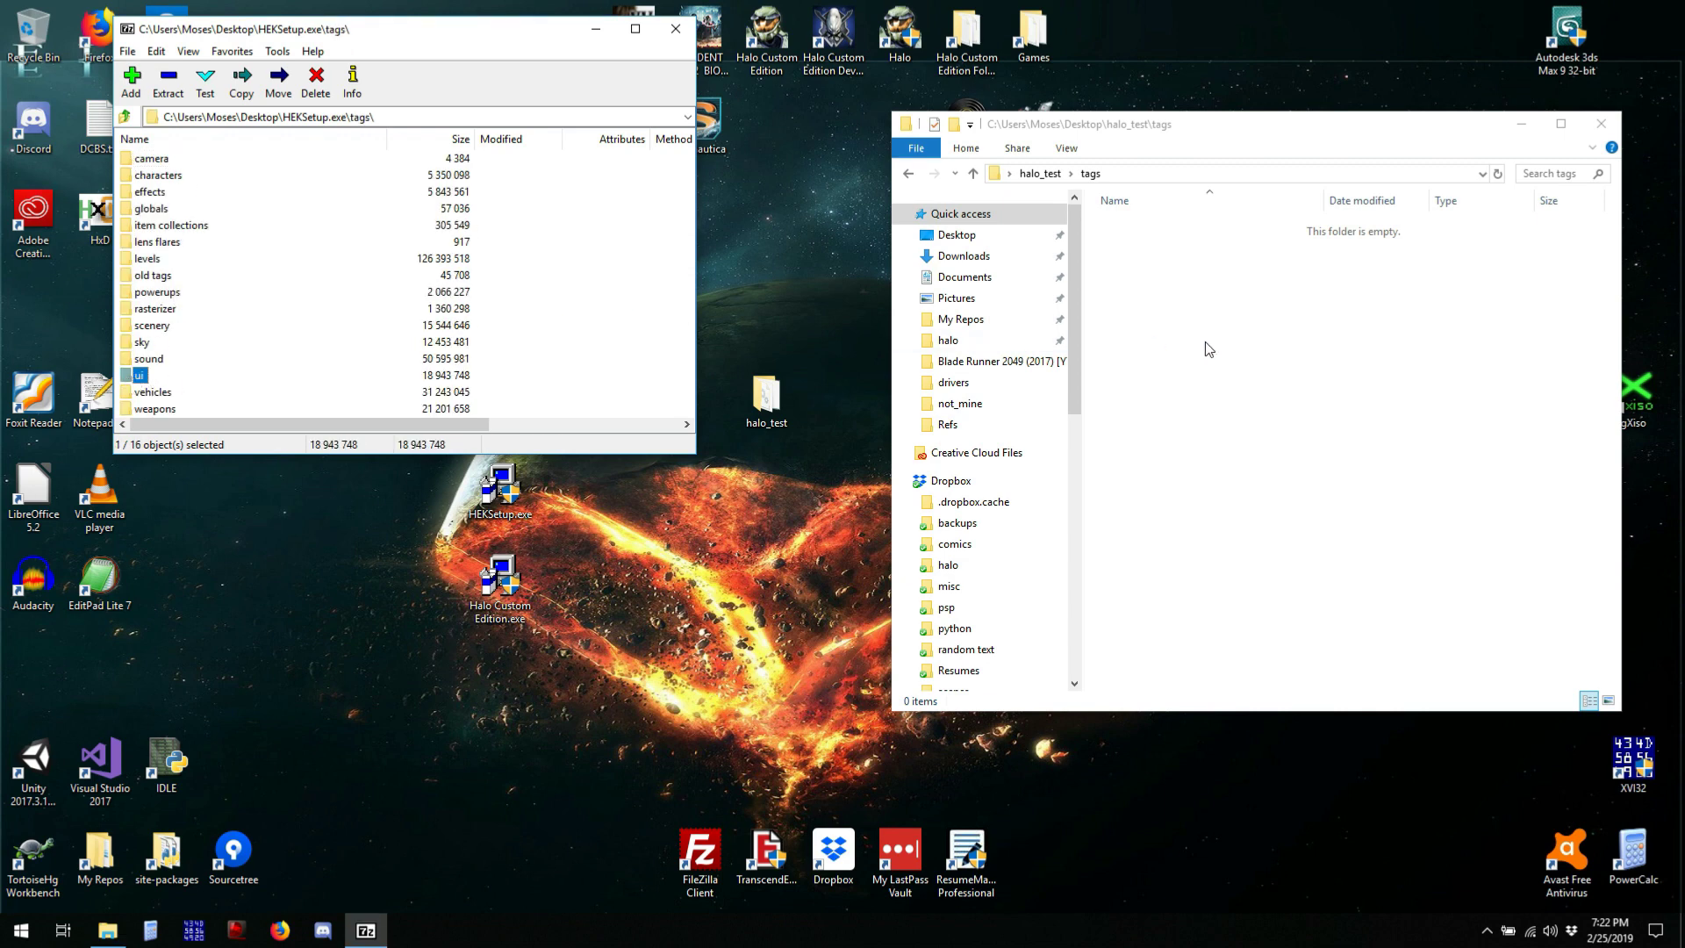
pyautogui.rightClick(1309, 417)
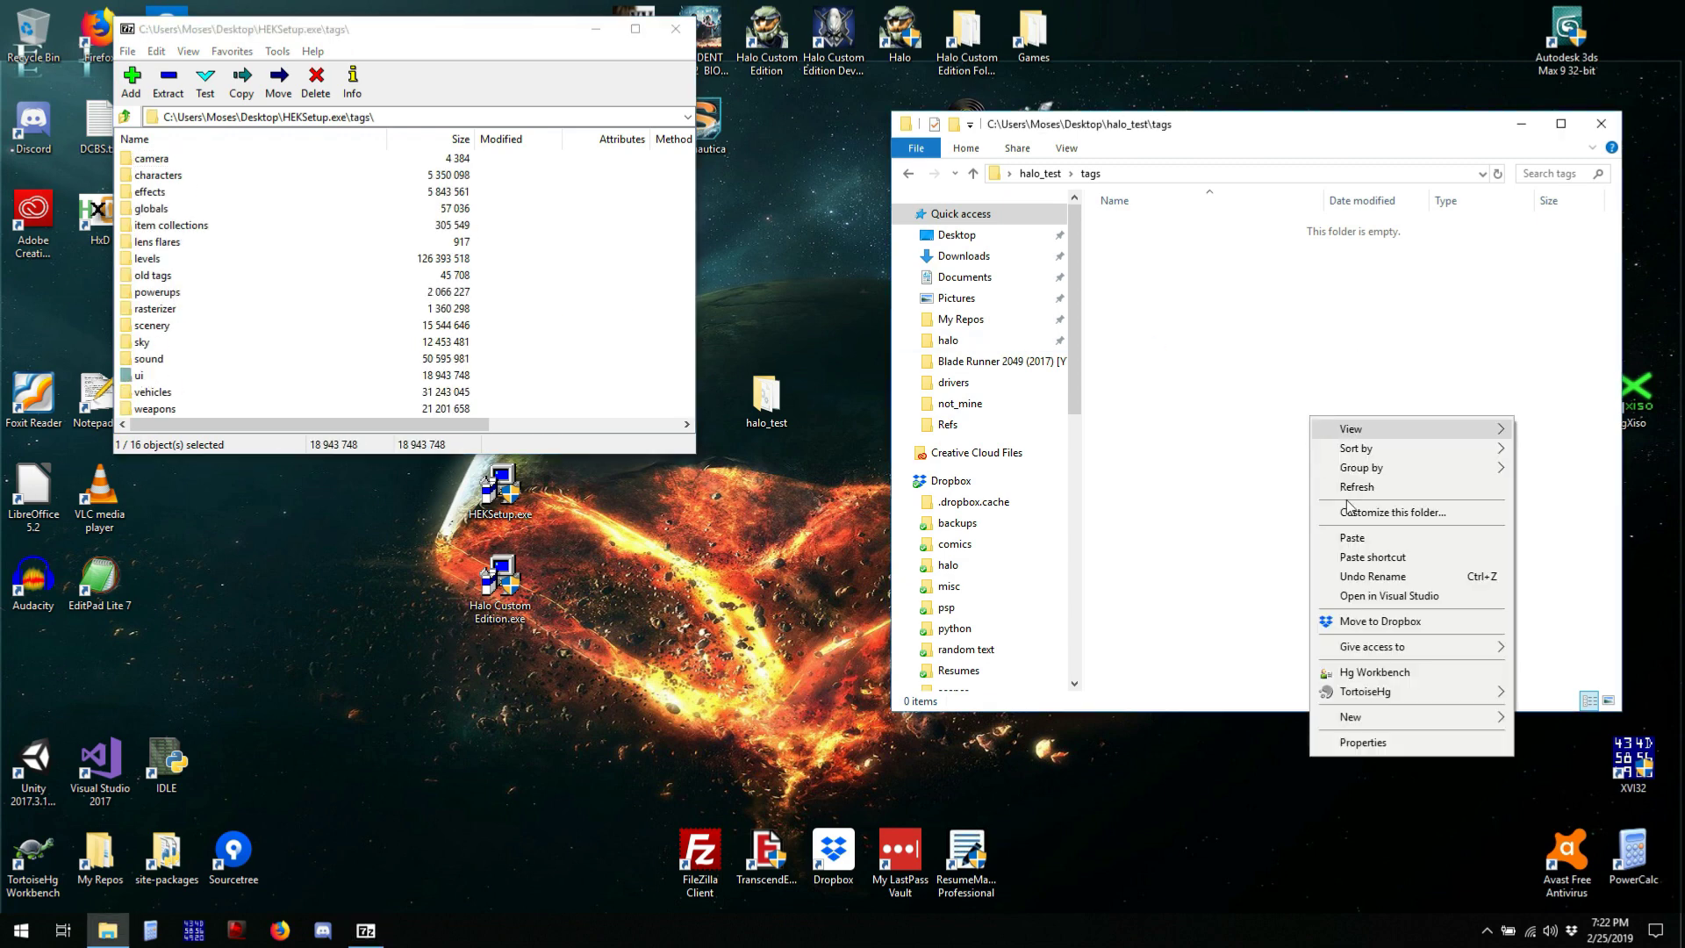
pyautogui.moveTo(1343, 717)
pyautogui.click(1284, 718)
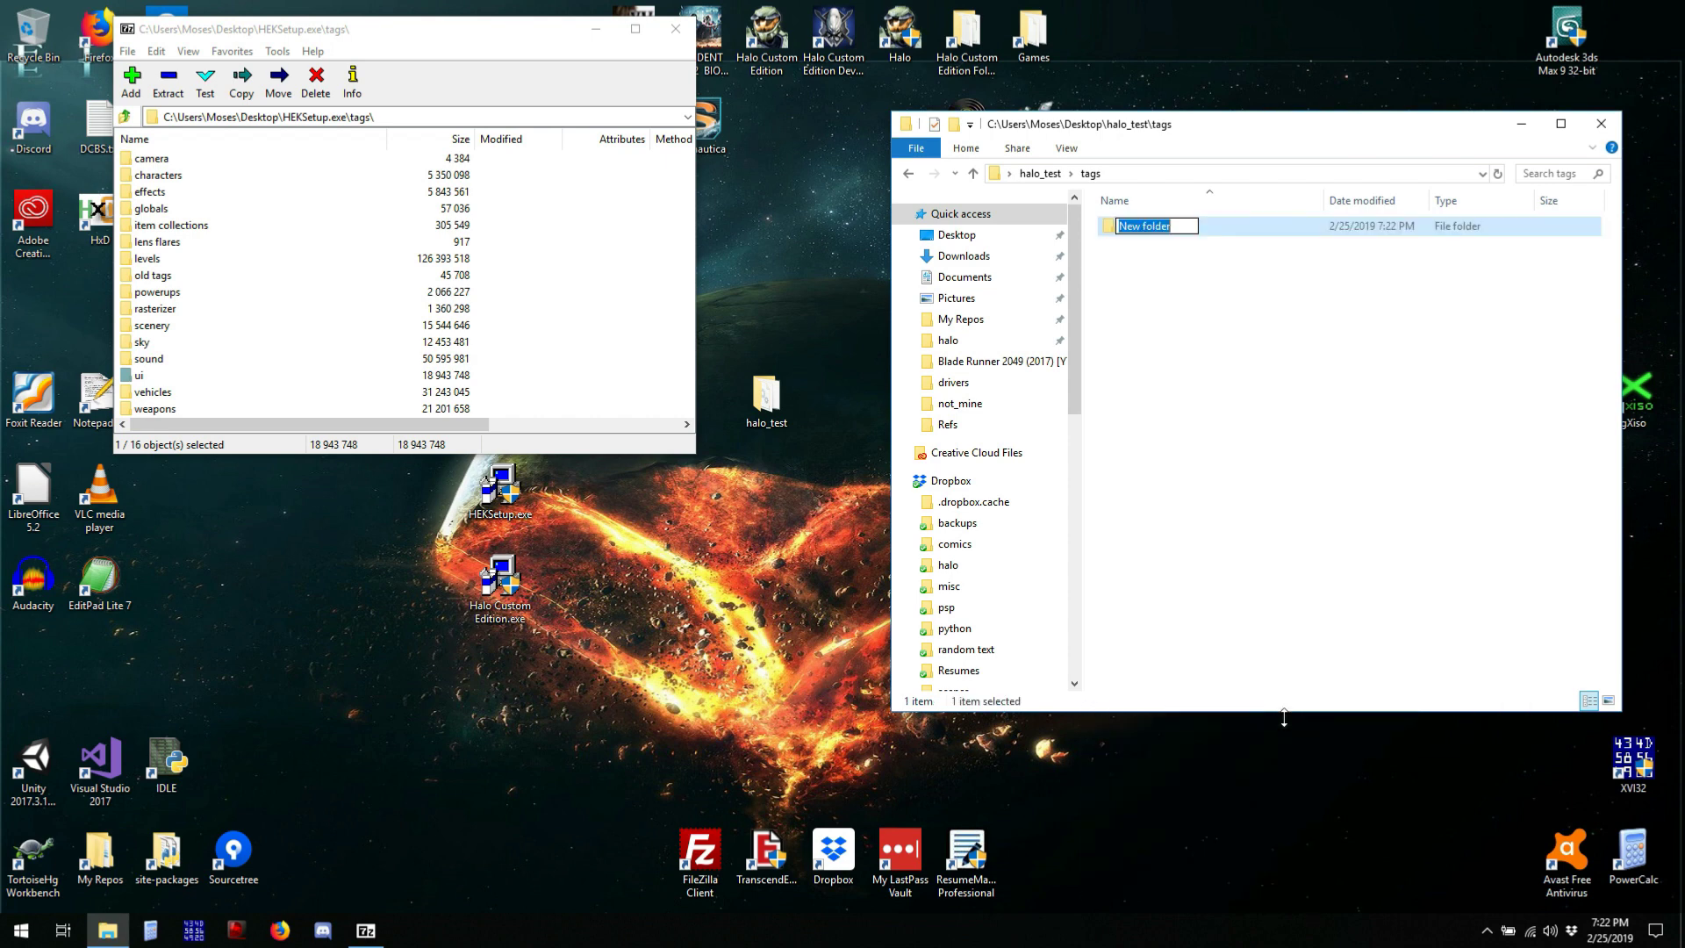
pyautogui.write('ui')
pyautogui.press('Return')
pyautogui.press('Return')
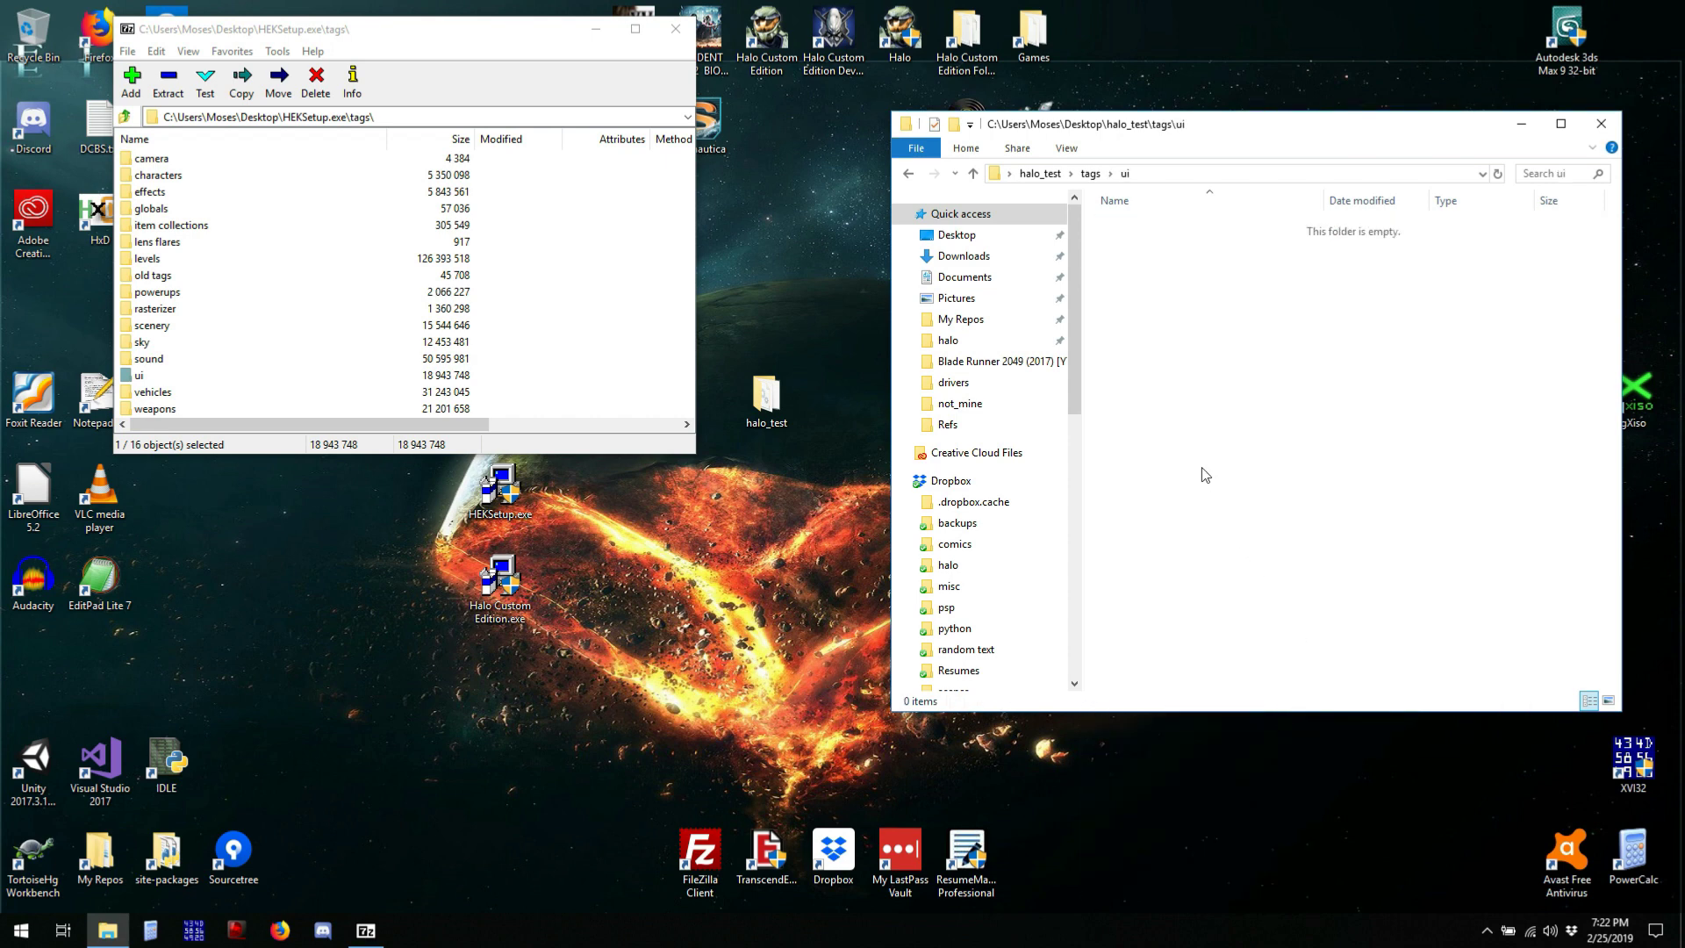
# Extract the archived tags\ui\editor folder into halo_test\tags\ui
pyautogui.rightClick(1202, 468)
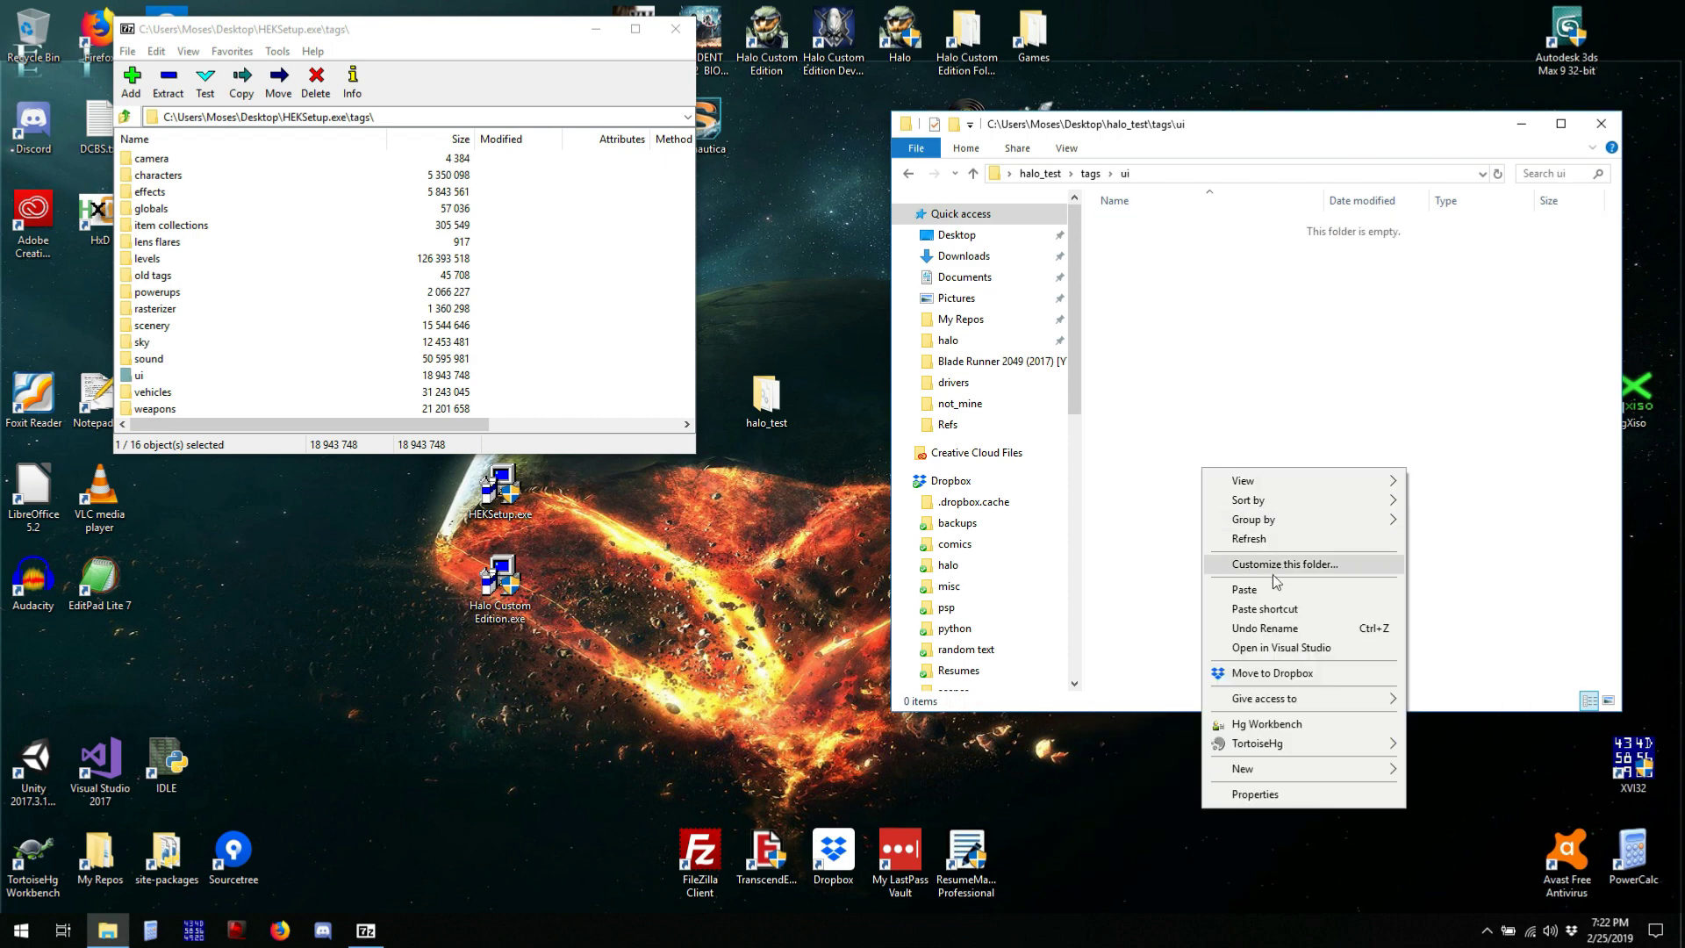
pyautogui.click(1234, 235)
pyautogui.doubleClick(136, 378)
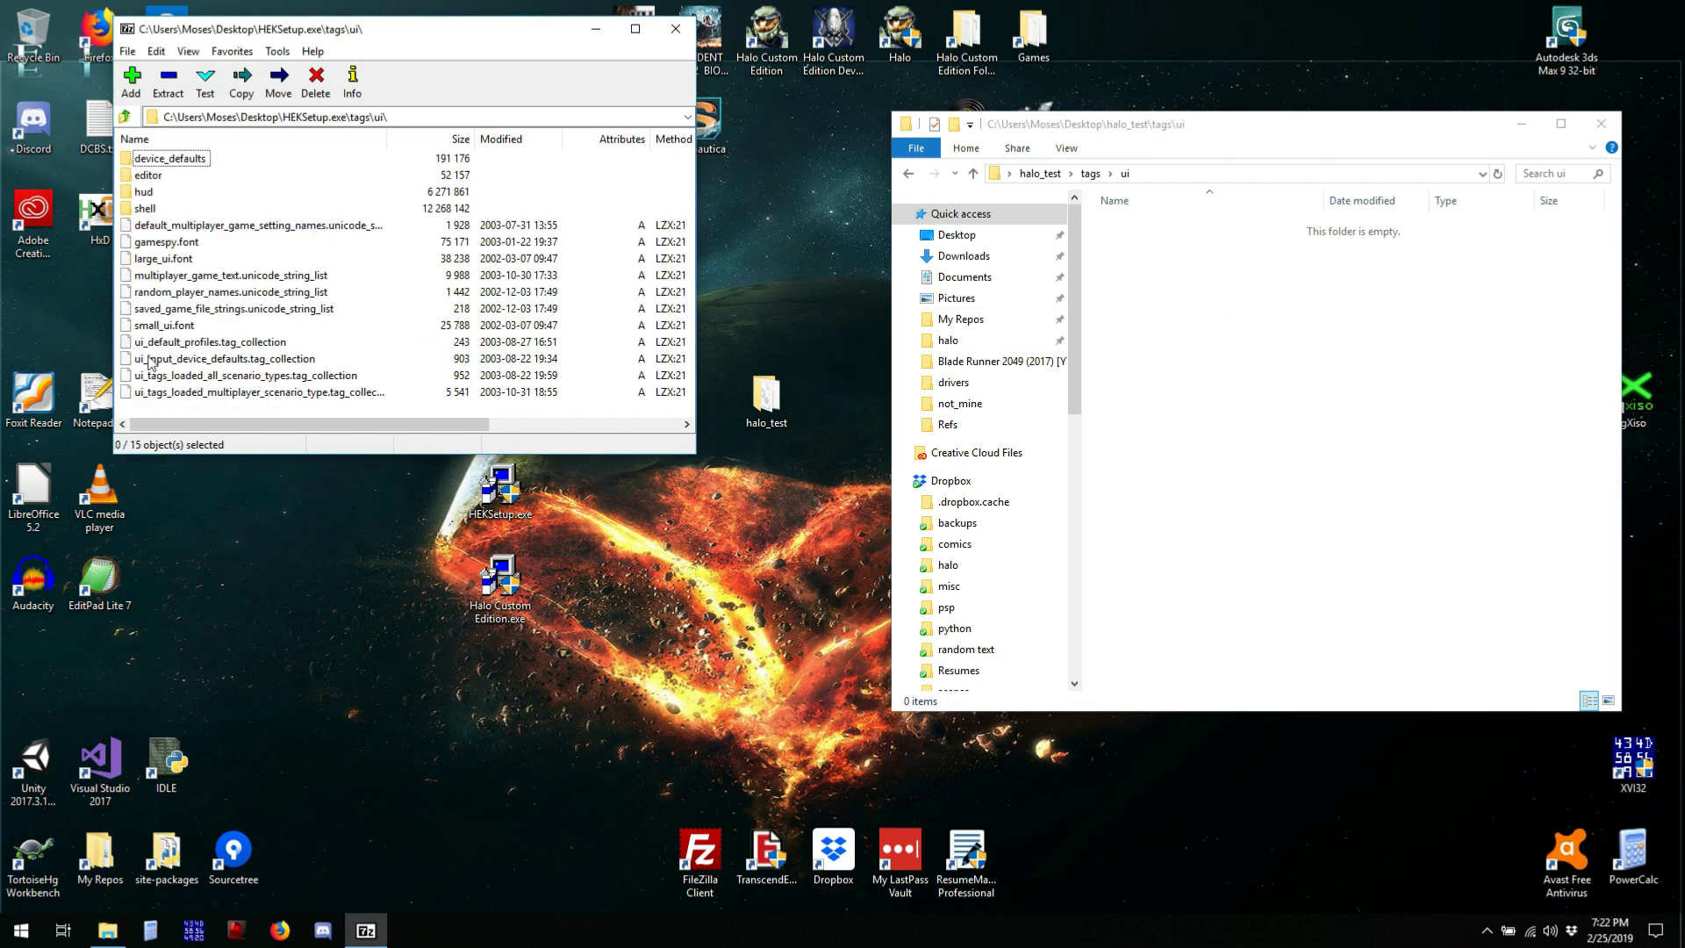
pyautogui.click(136, 176)
pyautogui.moveTo(136, 175); pyautogui.dragTo(1203, 331)
pyautogui.press('BackSpace')
pyautogui.press('BackSpace')
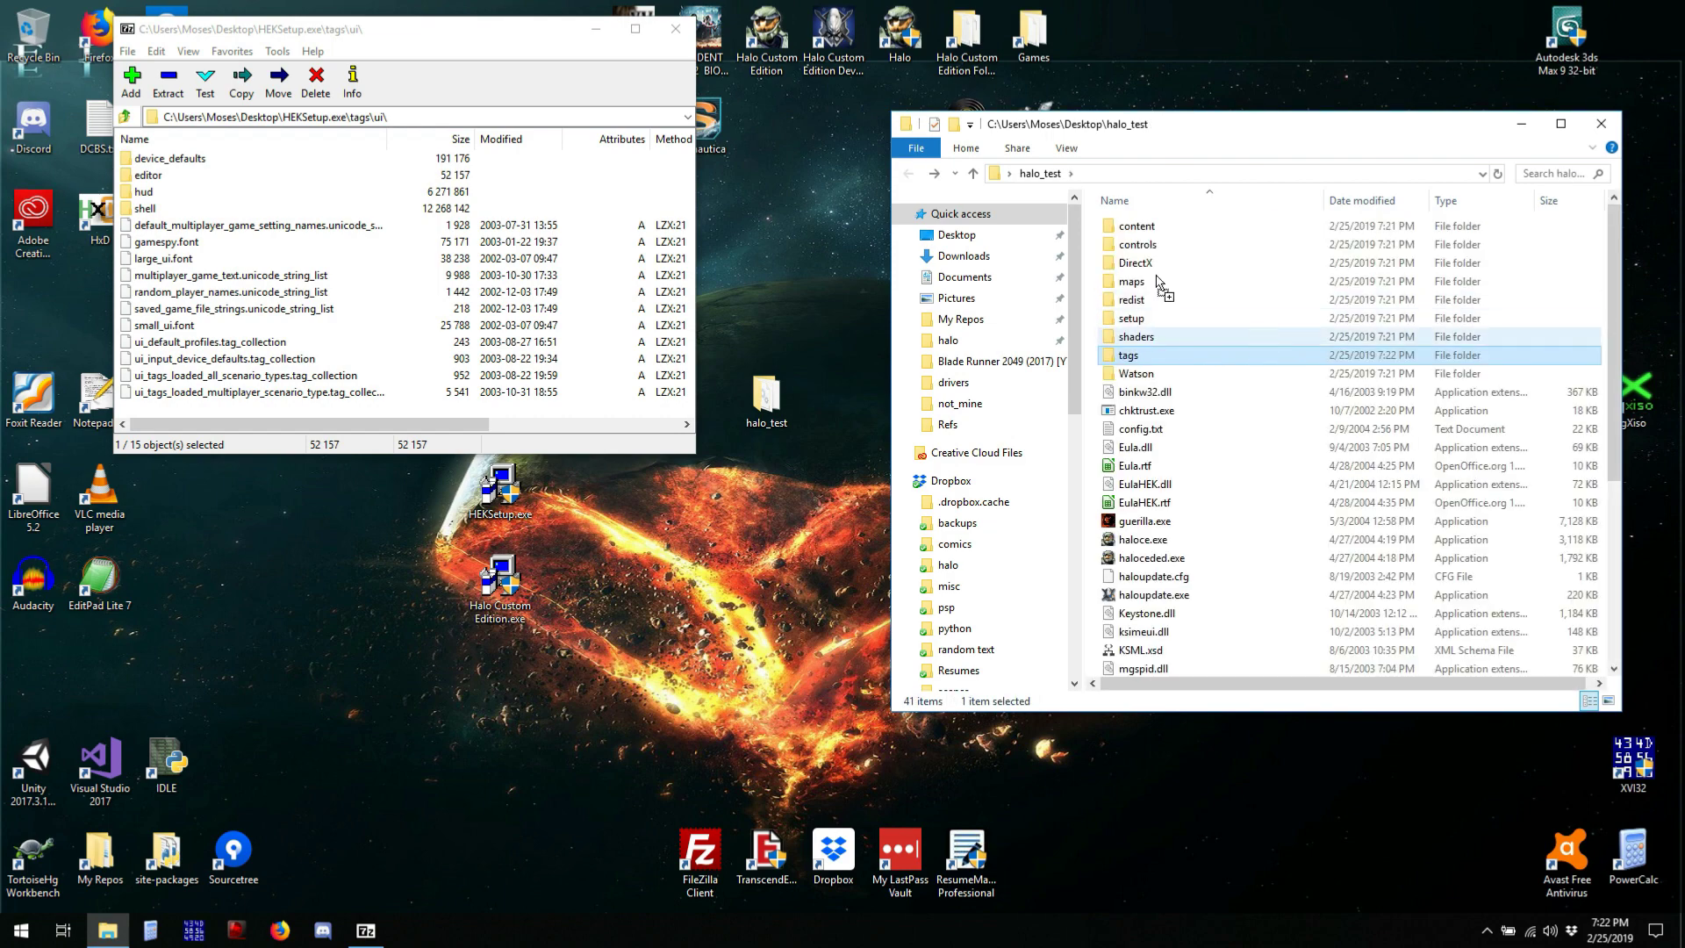
# Close 7-Zip, accept the MEK Essentials licence agreement, and install it
pyautogui.click(676, 29)
pyautogui.moveTo(1171, 123); pyautogui.dragTo(1276, 220)
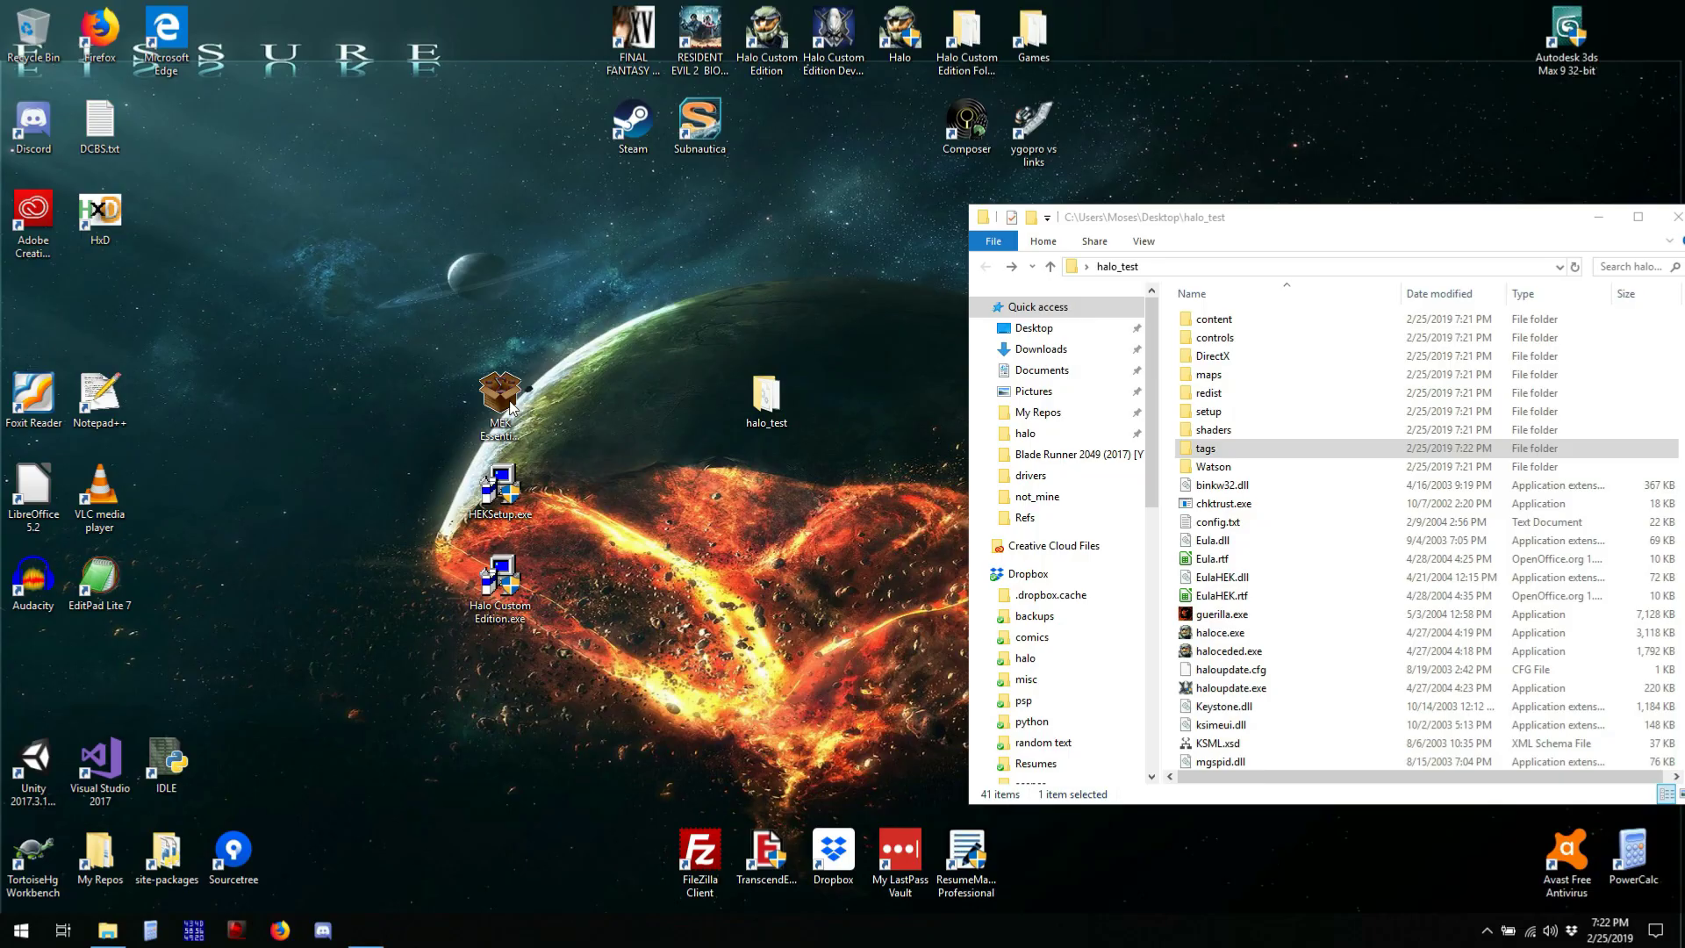
pyautogui.click(715, 552)
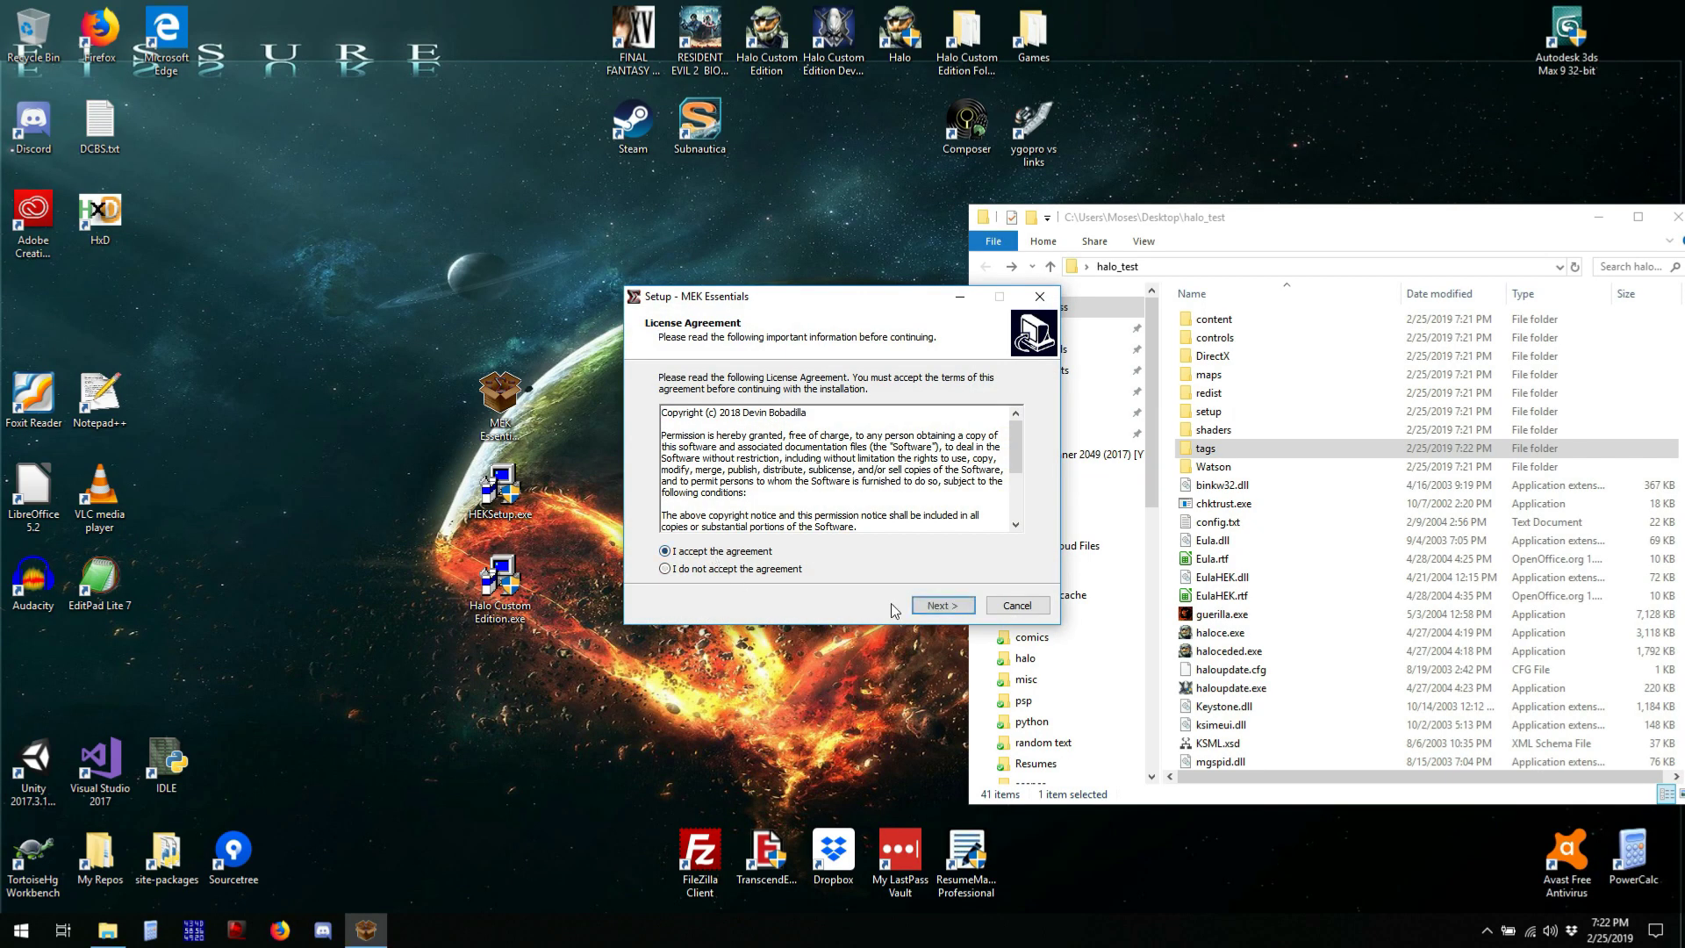
pyautogui.click(941, 606)
pyautogui.click(942, 605)
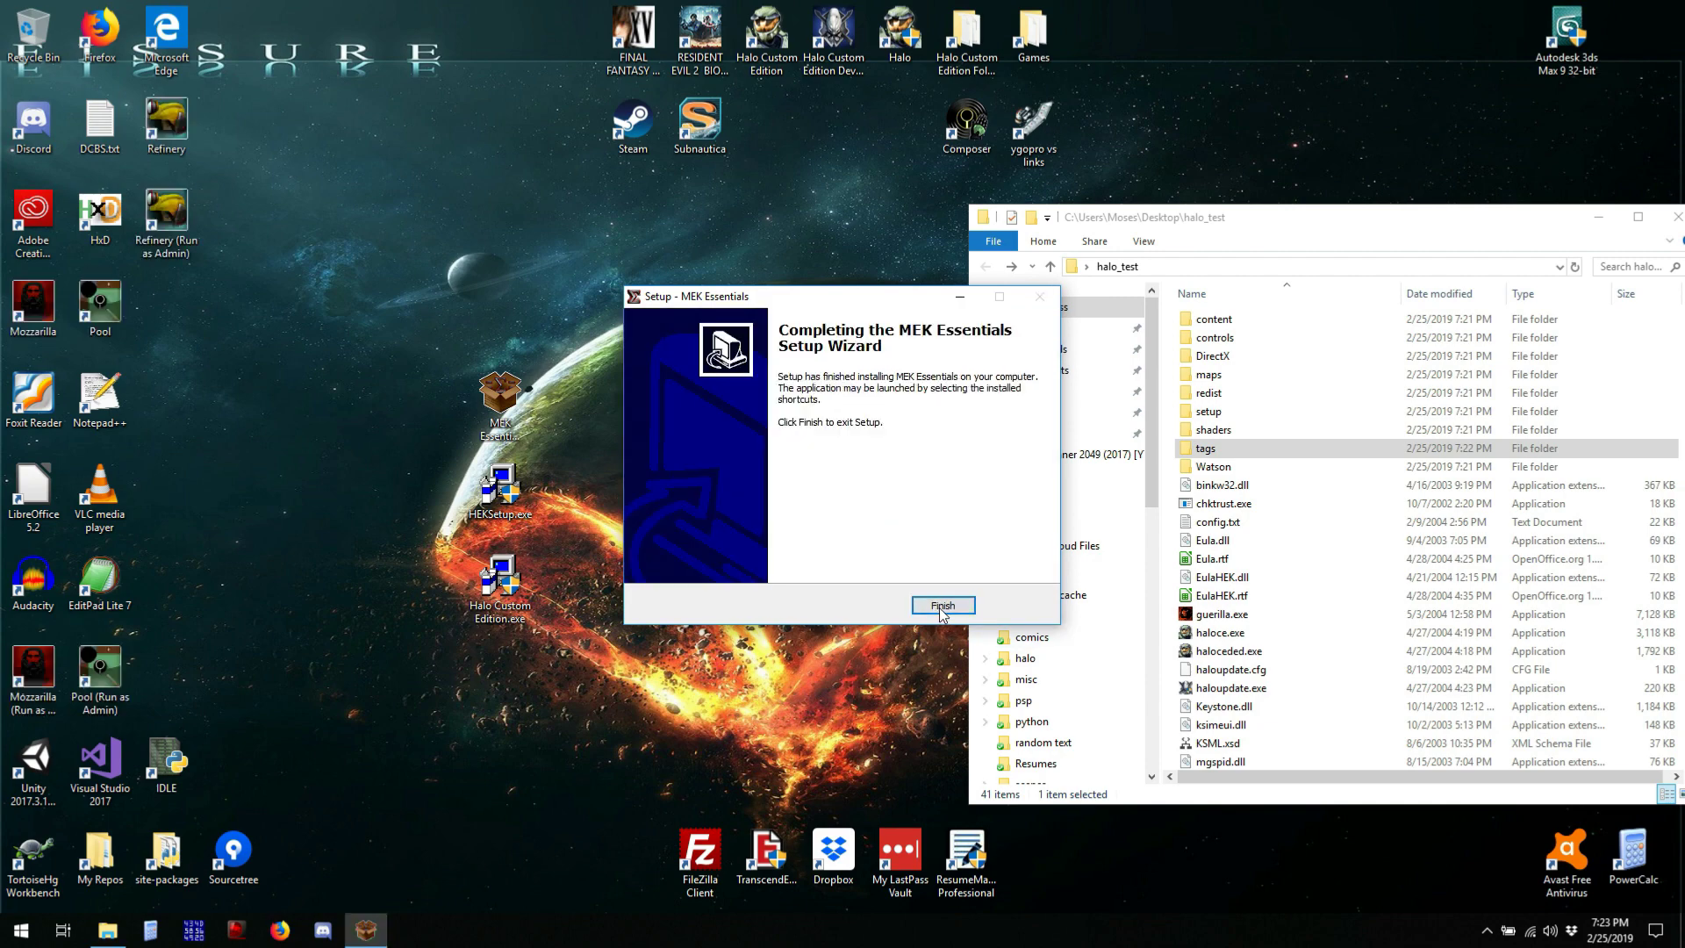
# Finish the MEK setup and rearrange desktop shortcuts, moving Mozzarilla beside Subnautica
pyautogui.click(939, 605)
pyautogui.moveTo(232, 295); pyautogui.dragTo(68, 96)
pyautogui.moveTo(167, 215); pyautogui.dragTo(900, 215)
pyautogui.moveTo(35, 307); pyautogui.dragTo(801, 182)
pyautogui.moveTo(865, 294); pyautogui.dragTo(103, 131)
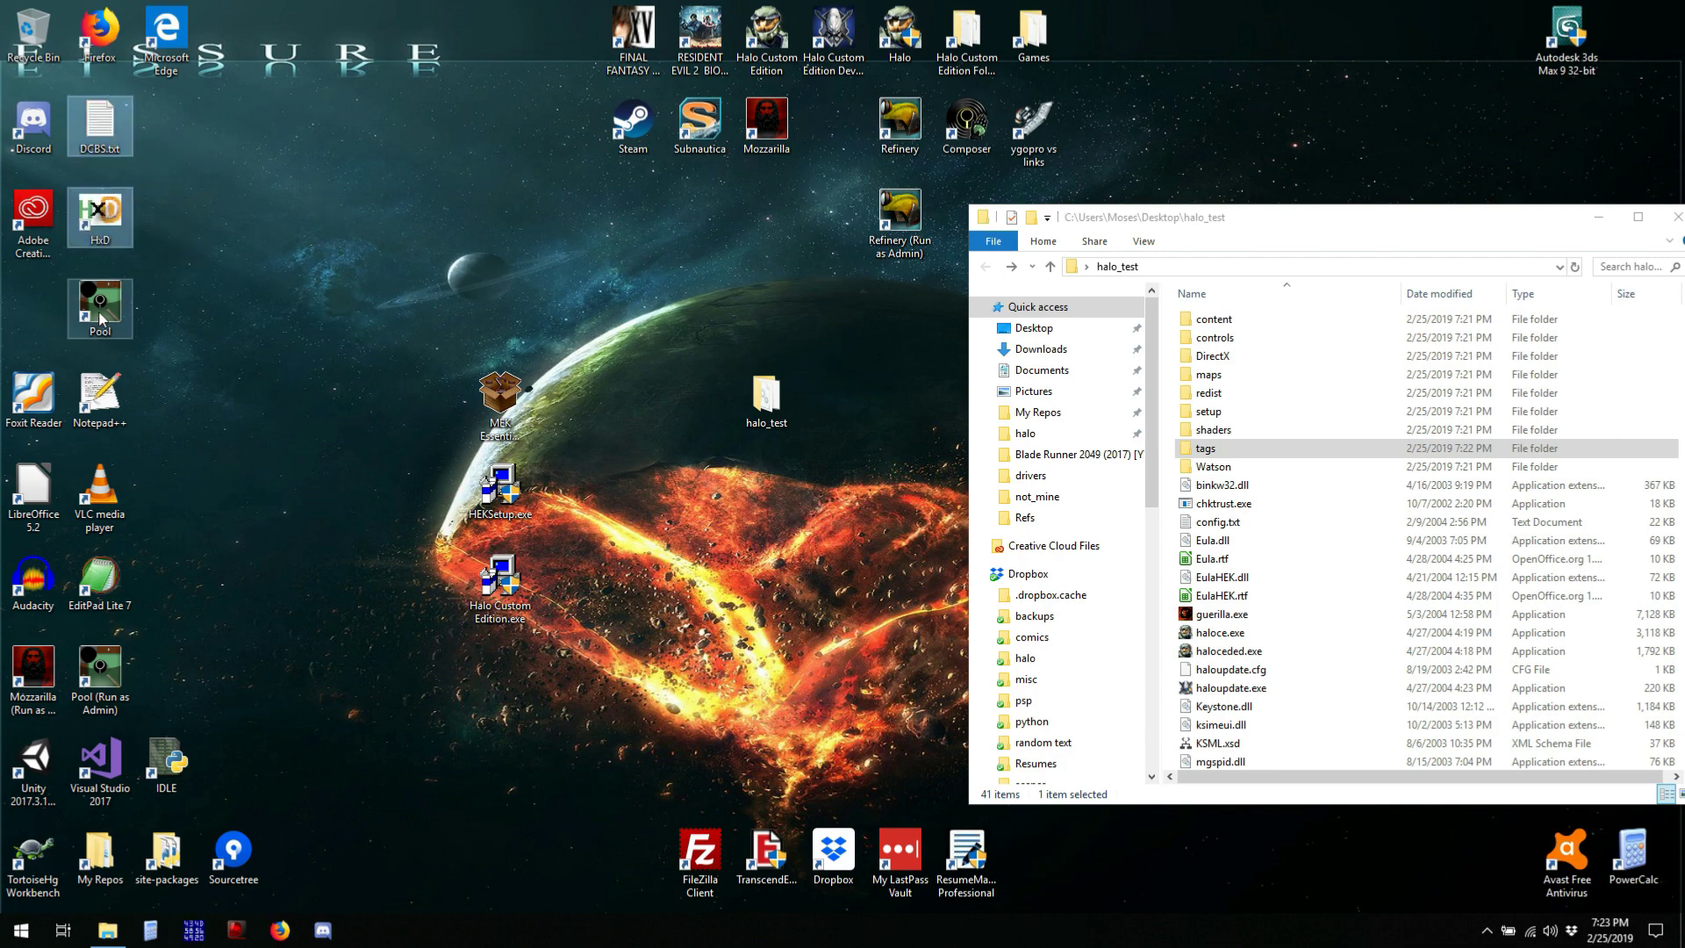
# Place the Pool and Run as Admin shortcuts beside Refinery and Mozzarilla, then launch Refinery (Run as Admin)
pyautogui.moveTo(103, 309); pyautogui.dragTo(781, 290)
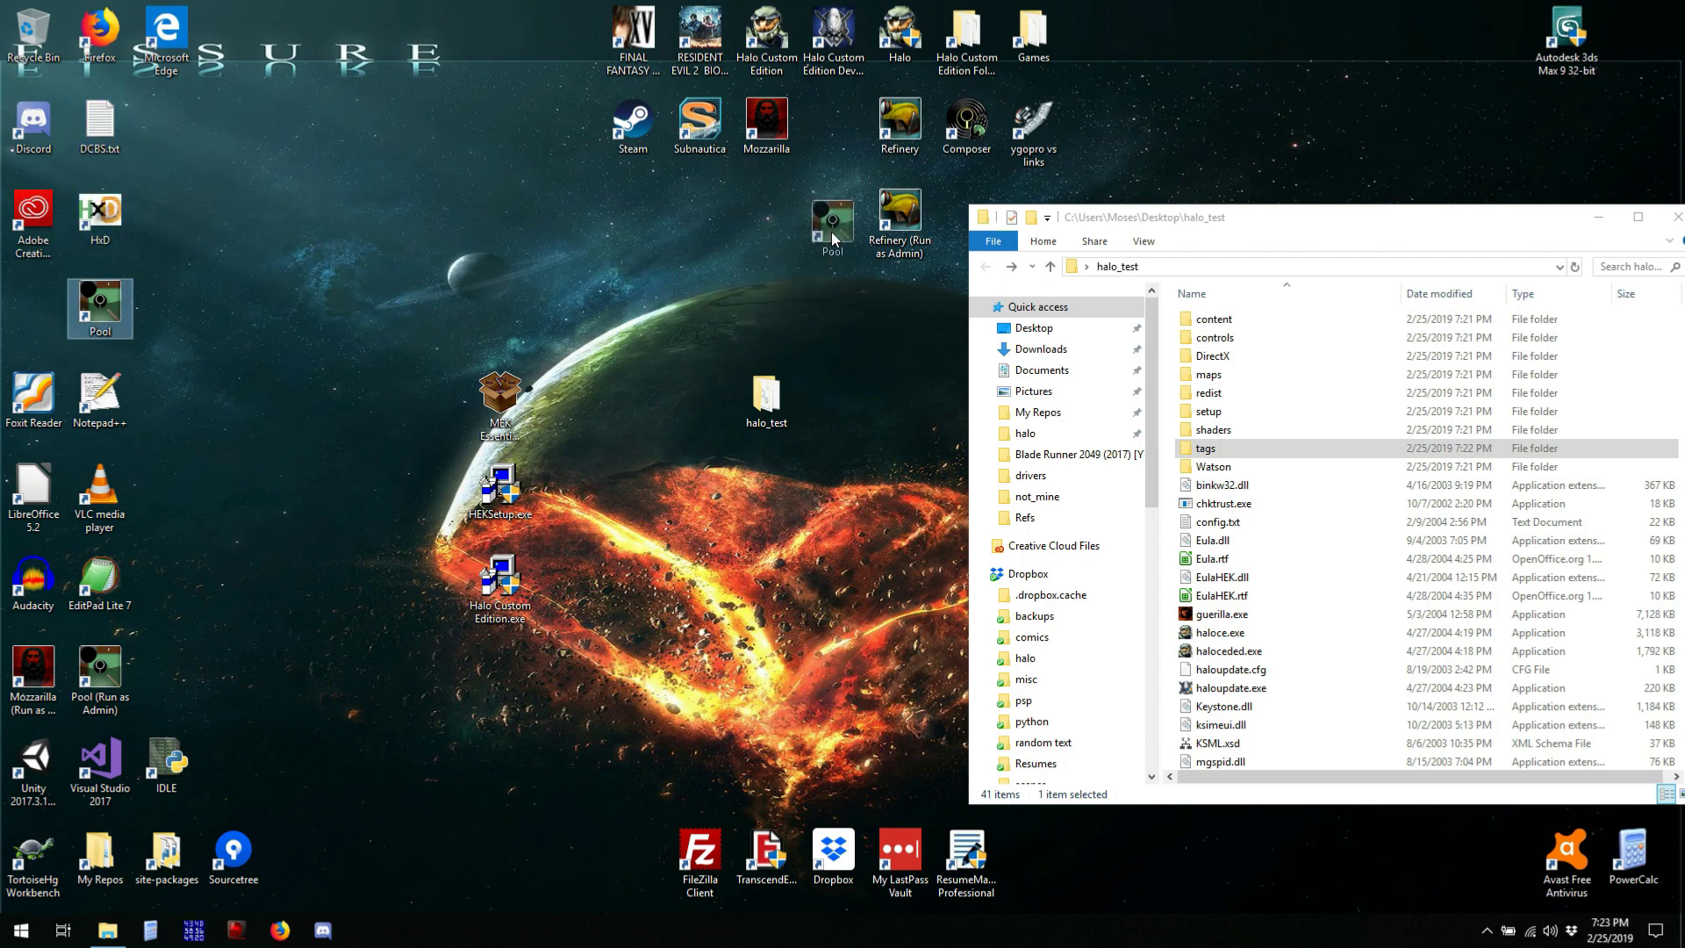
pyautogui.moveTo(829, 235); pyautogui.dragTo(827, 229)
pyautogui.moveTo(100, 671); pyautogui.dragTo(702, 250)
pyautogui.moveTo(33, 680); pyautogui.dragTo(766, 245)
pyautogui.moveTo(834, 228); pyautogui.dragTo(832, 123)
pyautogui.click(703, 225)
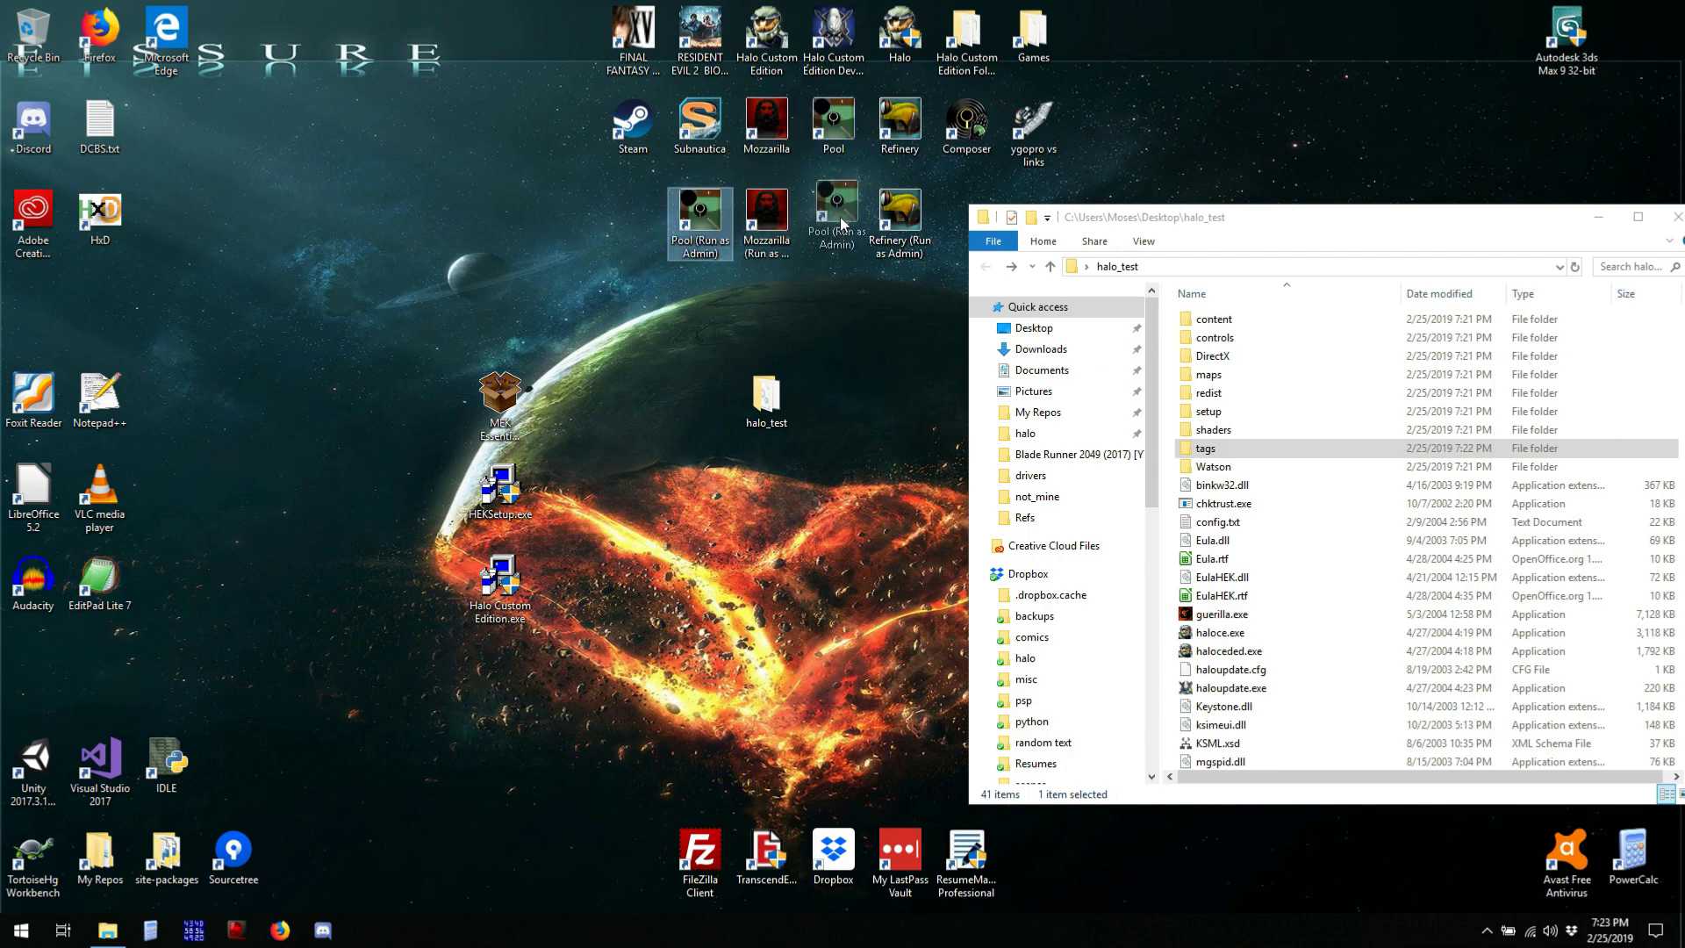
pyautogui.moveTo(839, 218); pyautogui.dragTo(839, 219)
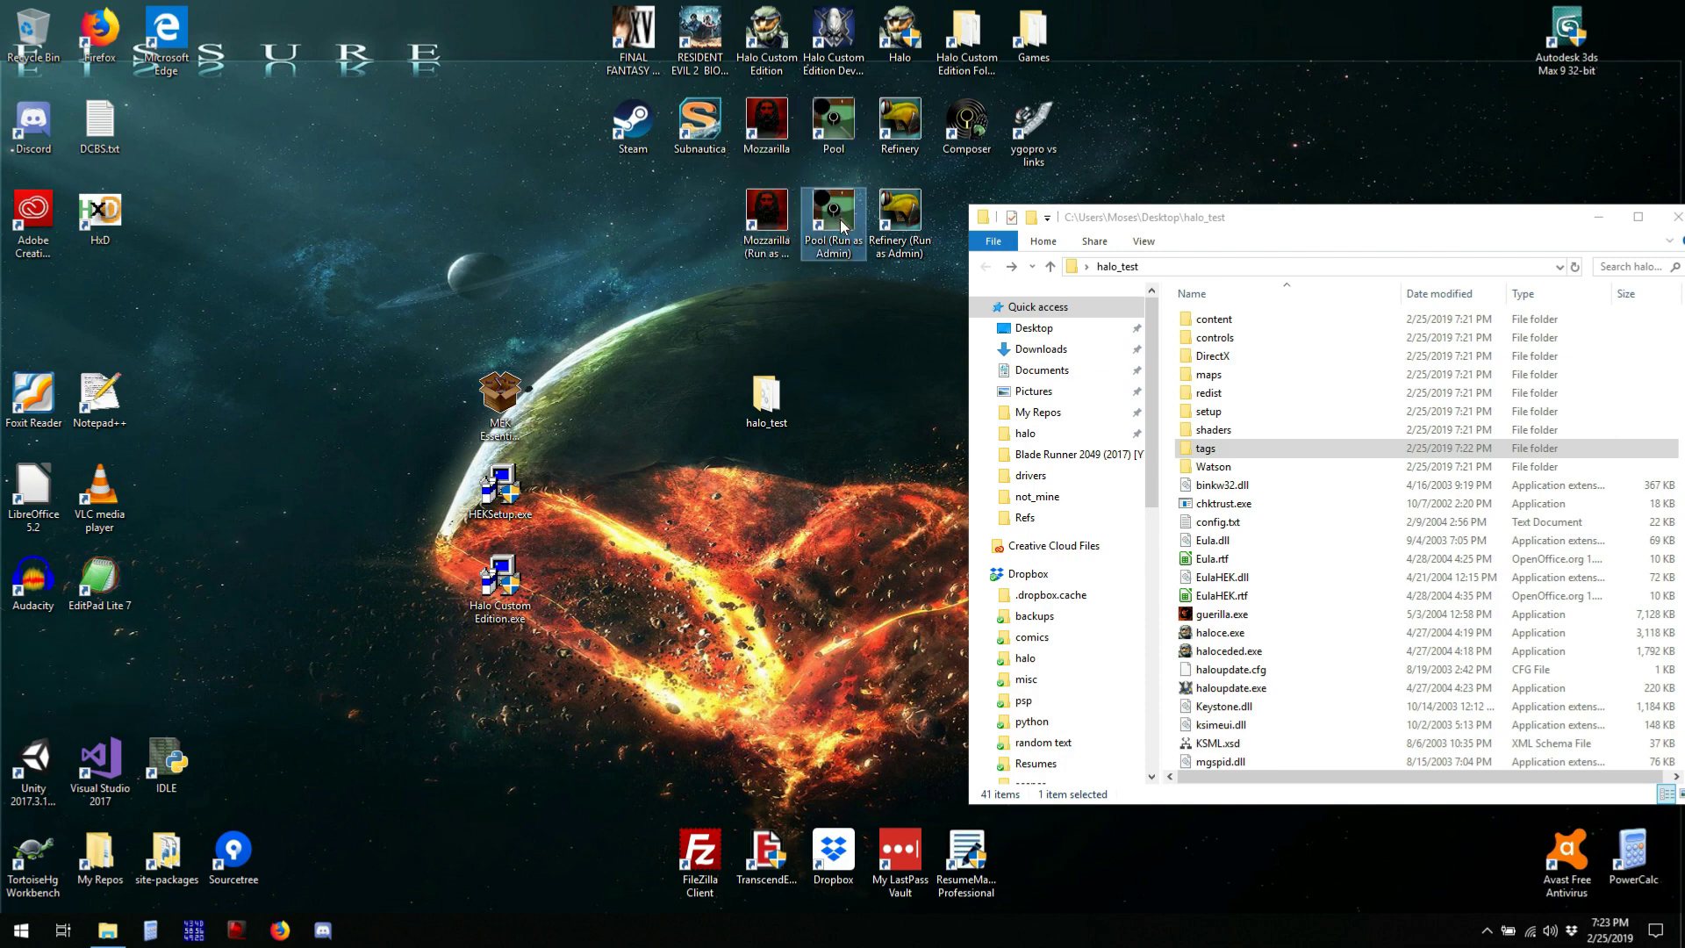
pyautogui.click(901, 219)
pyautogui.doubleClick(901, 220)
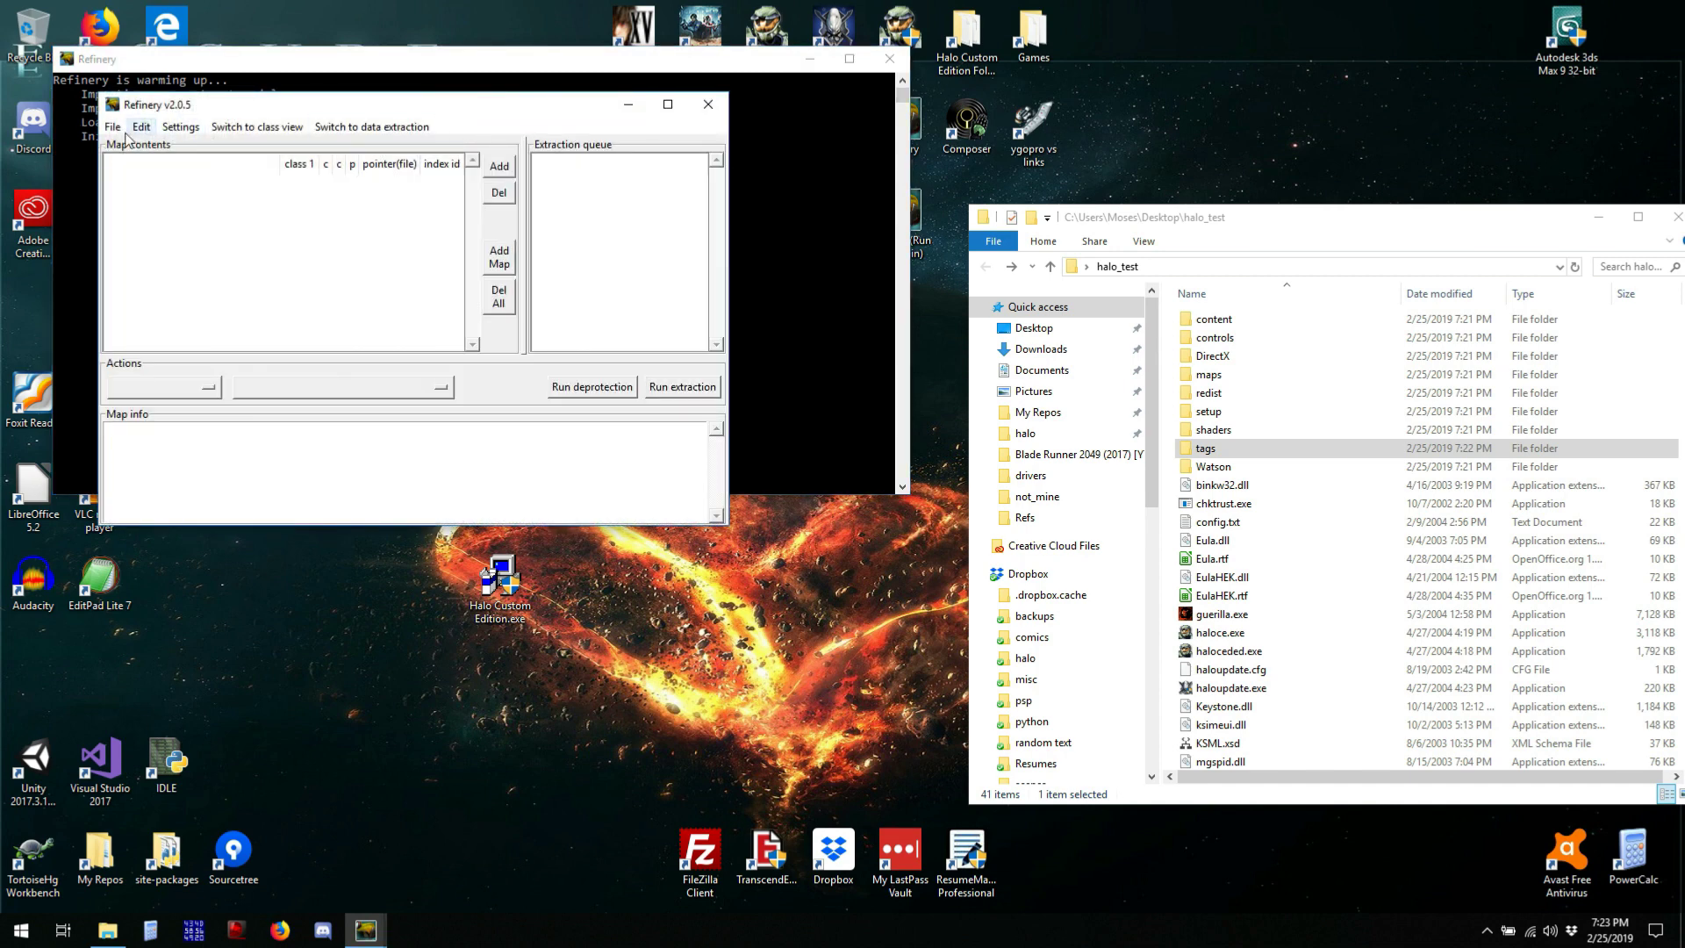
# Load bloodgulch.map from Desktop\halo_test\maps
pyautogui.click(114, 127)
pyautogui.click(123, 146)
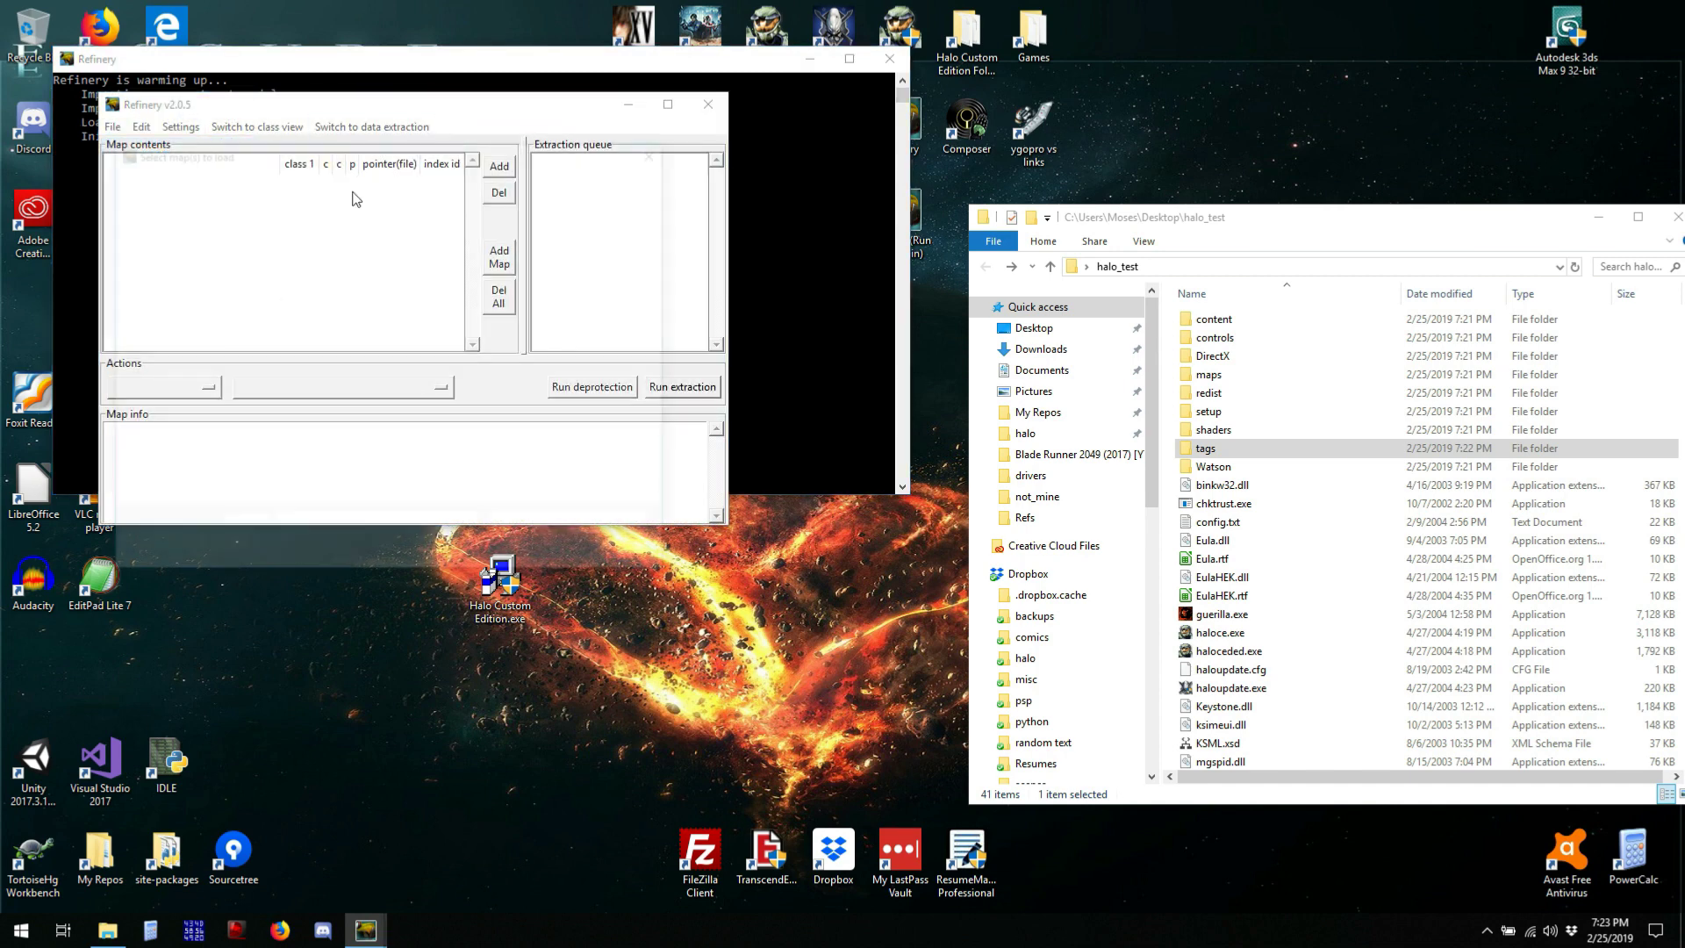
pyautogui.click(170, 311)
pyautogui.click(303, 278)
pyautogui.doubleClick(303, 277)
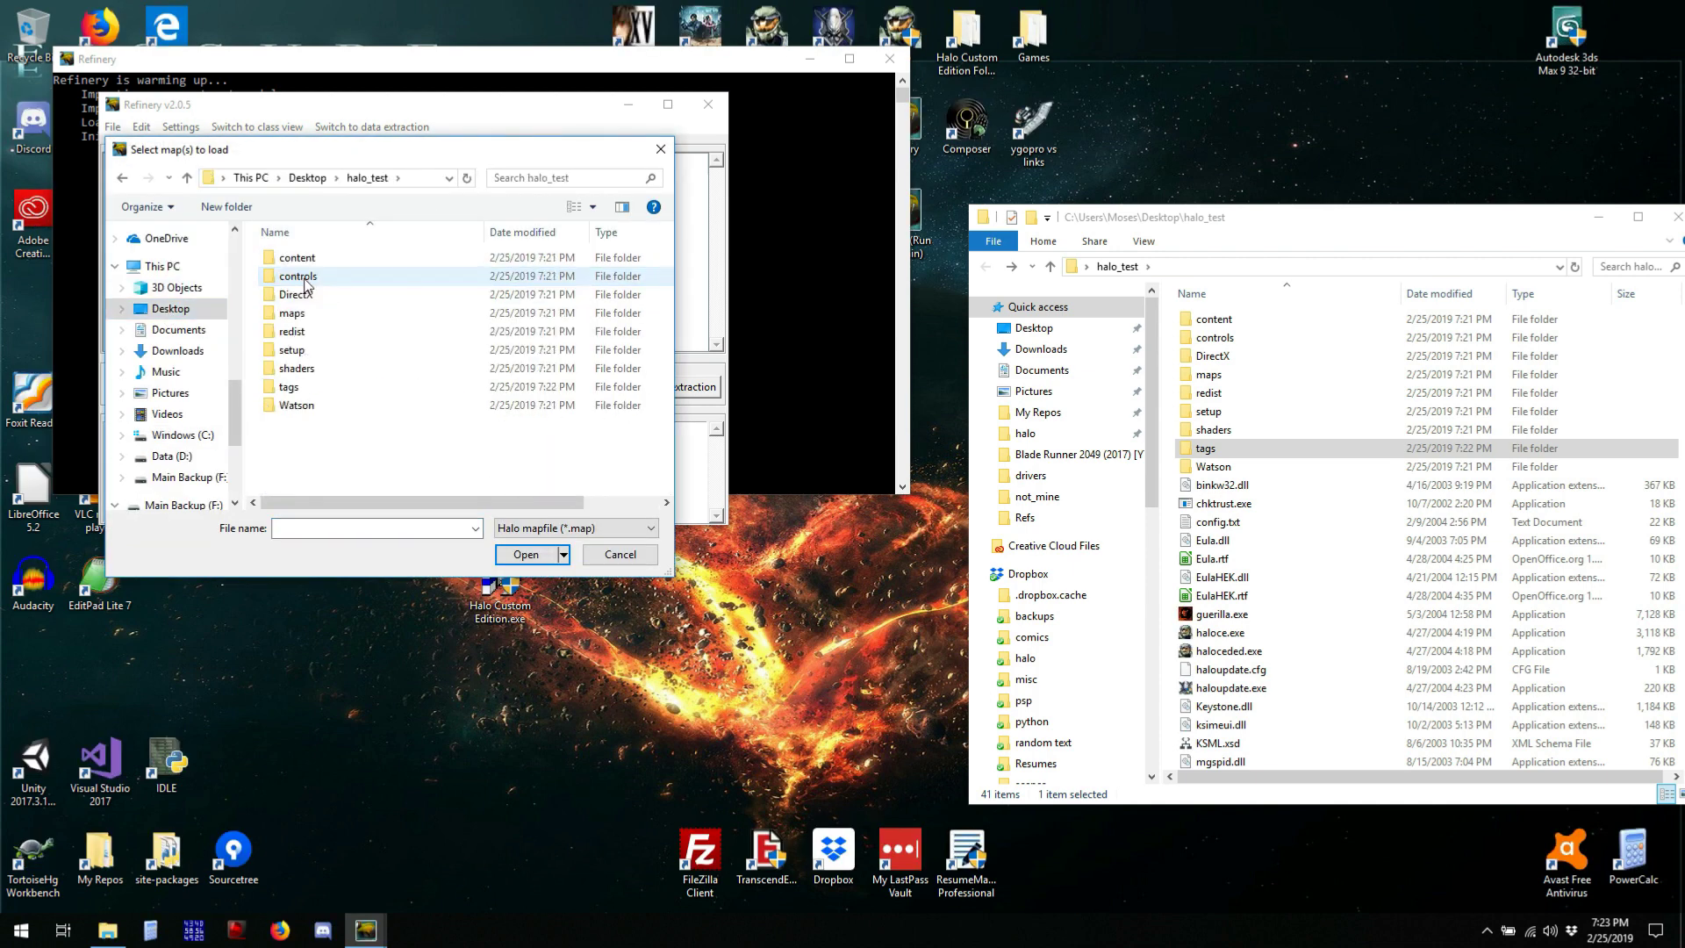
pyautogui.doubleClick(310, 316)
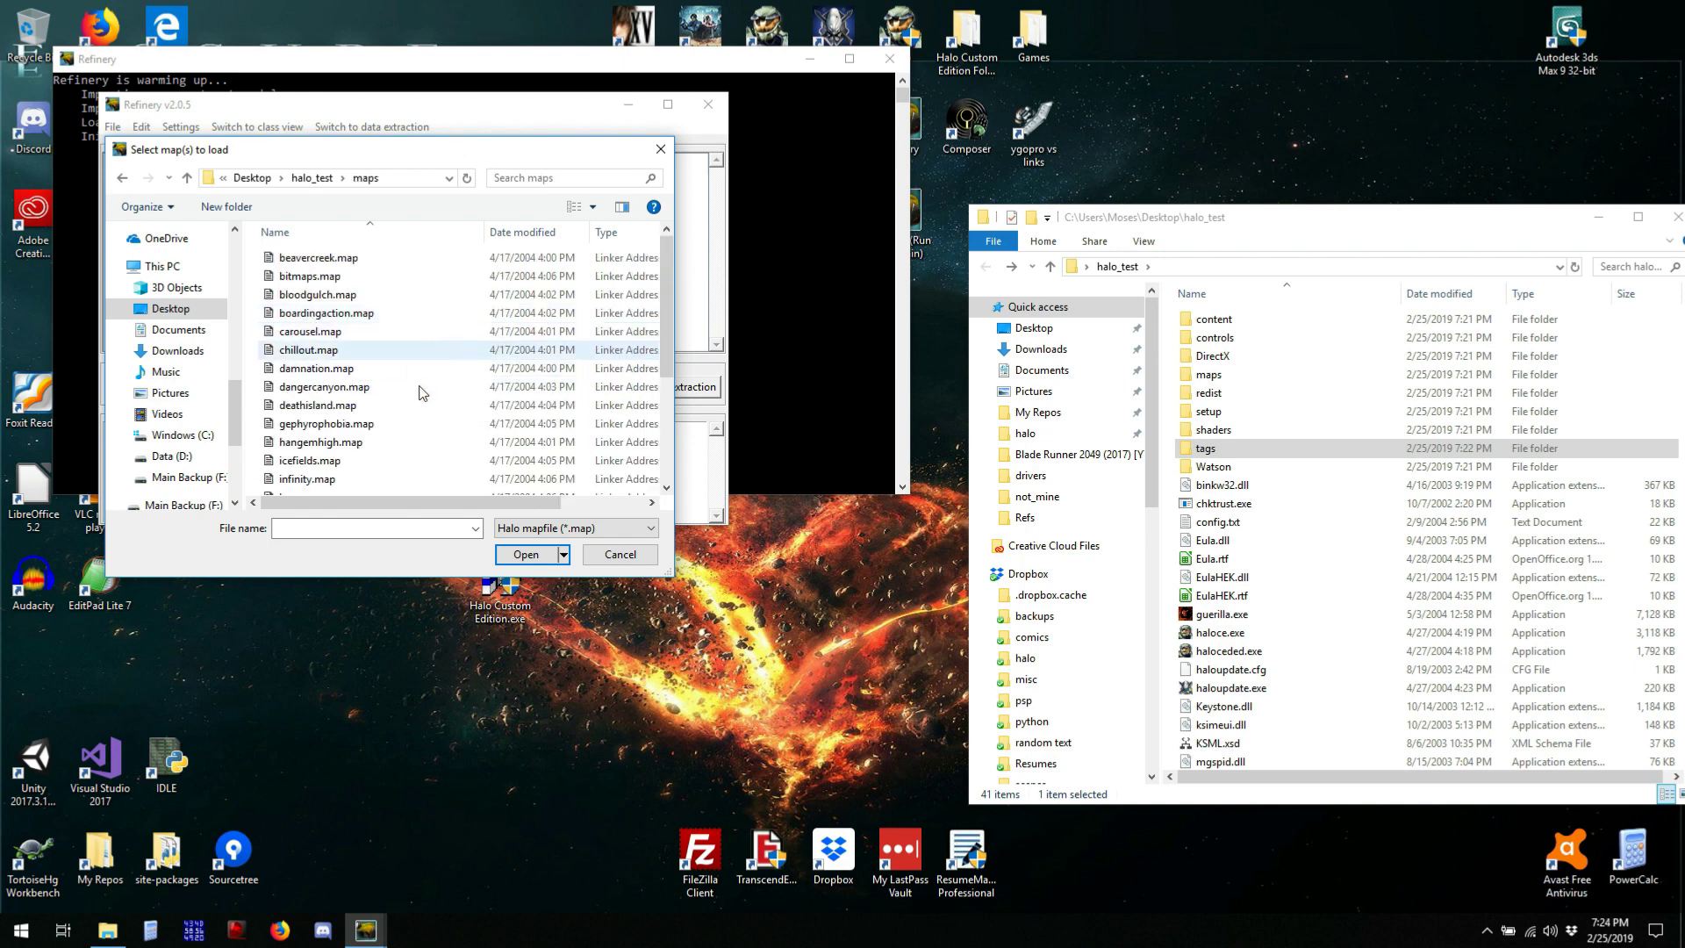
pyautogui.scroll(-3, 420, 395)
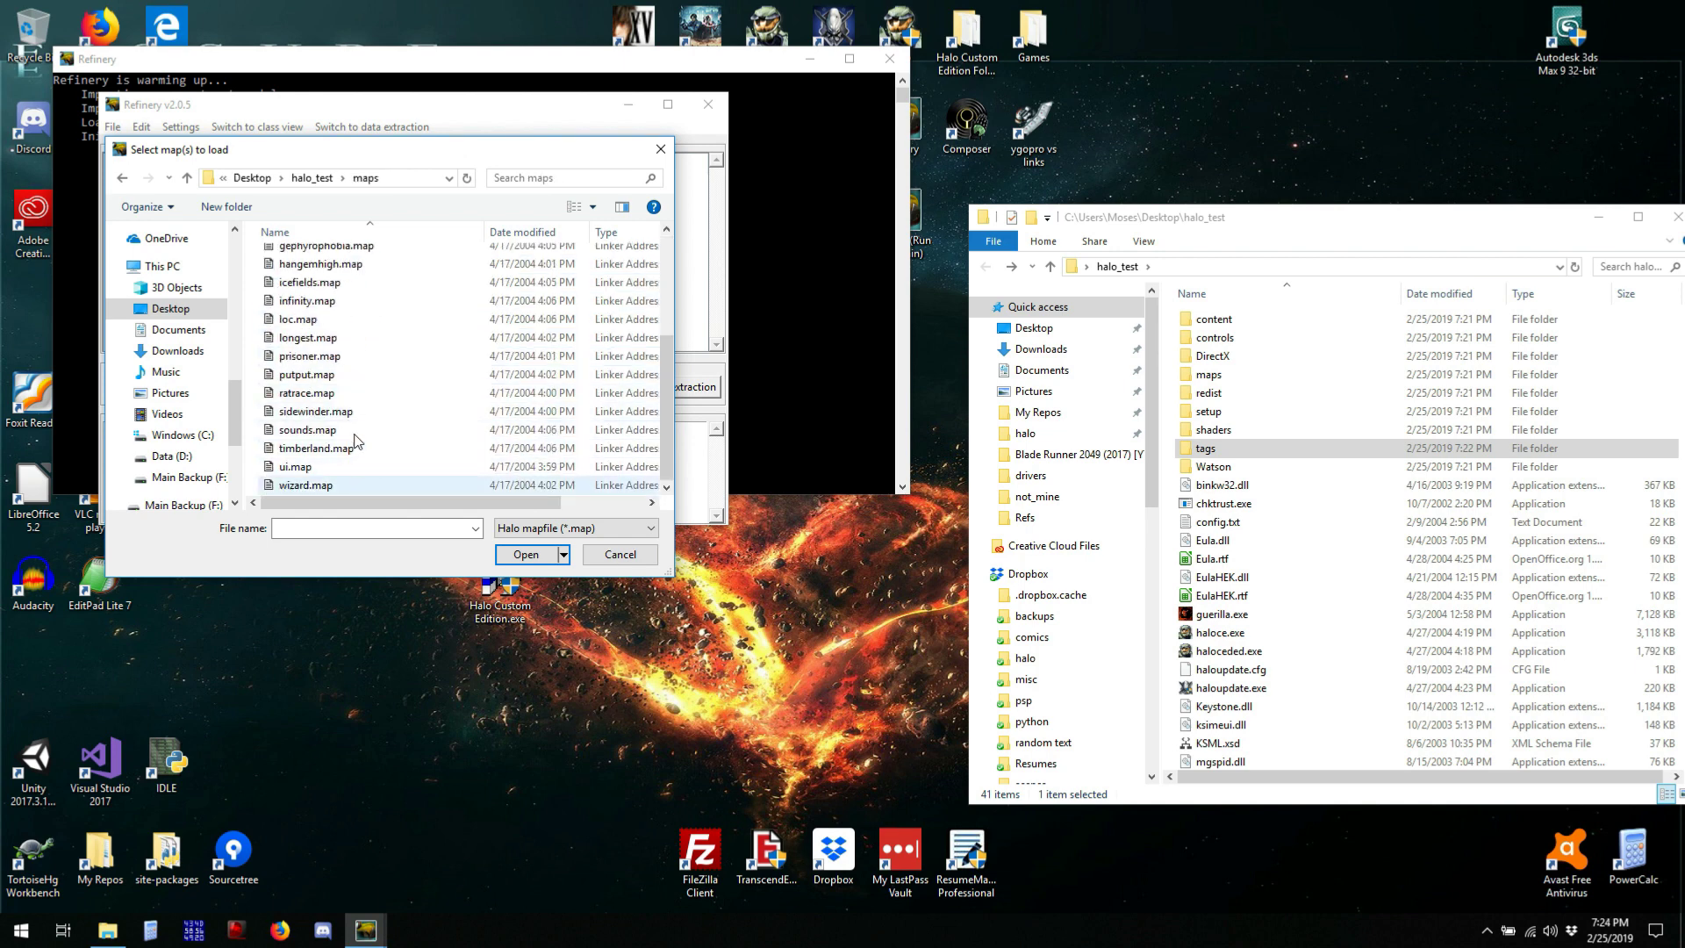
pyautogui.scroll(4, 364, 392)
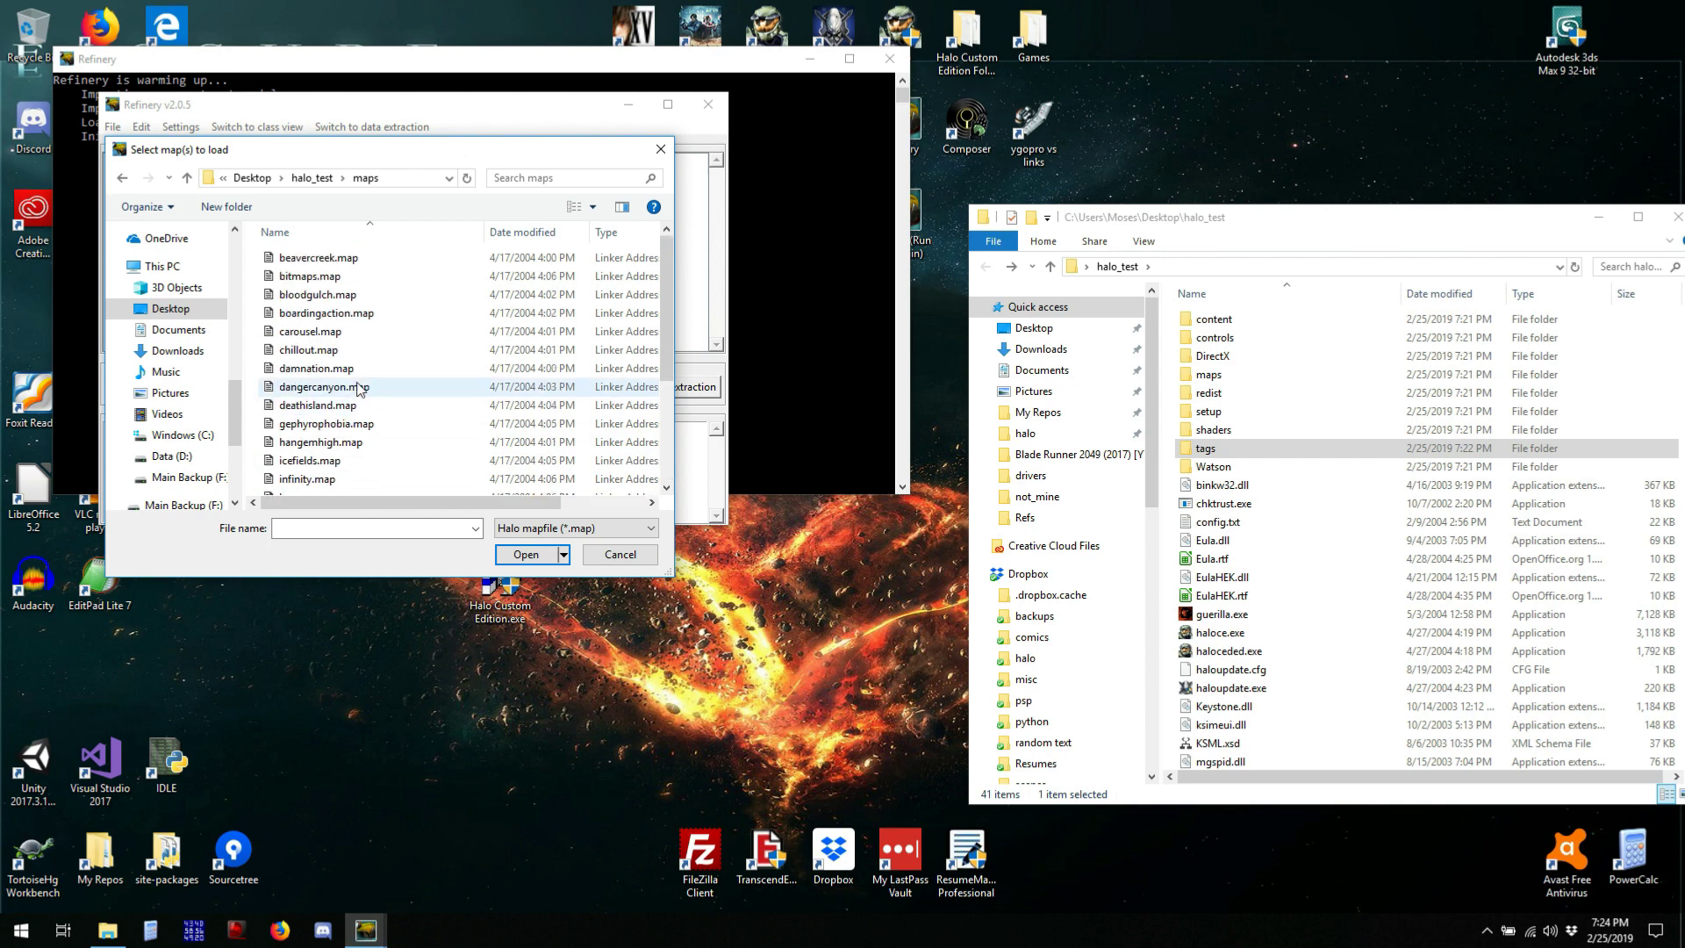
pyautogui.doubleClick(332, 296)
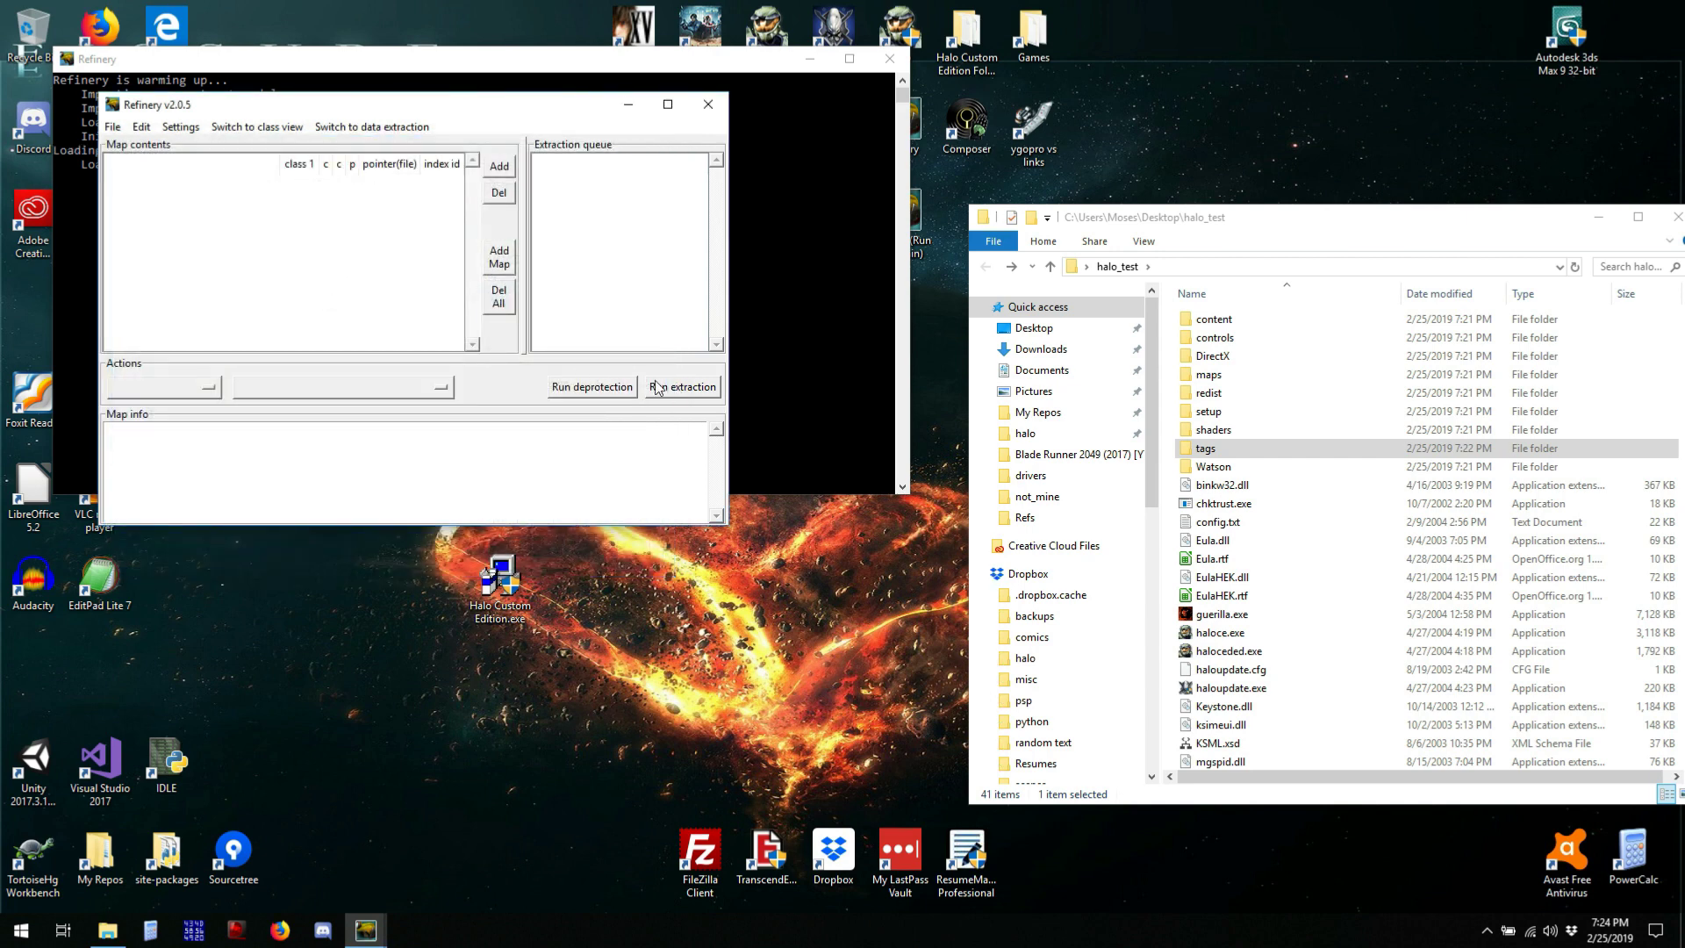
# Rearrange the console and main Refinery windows side by side
pyautogui.moveTo(518, 63); pyautogui.dragTo(1023, 49)
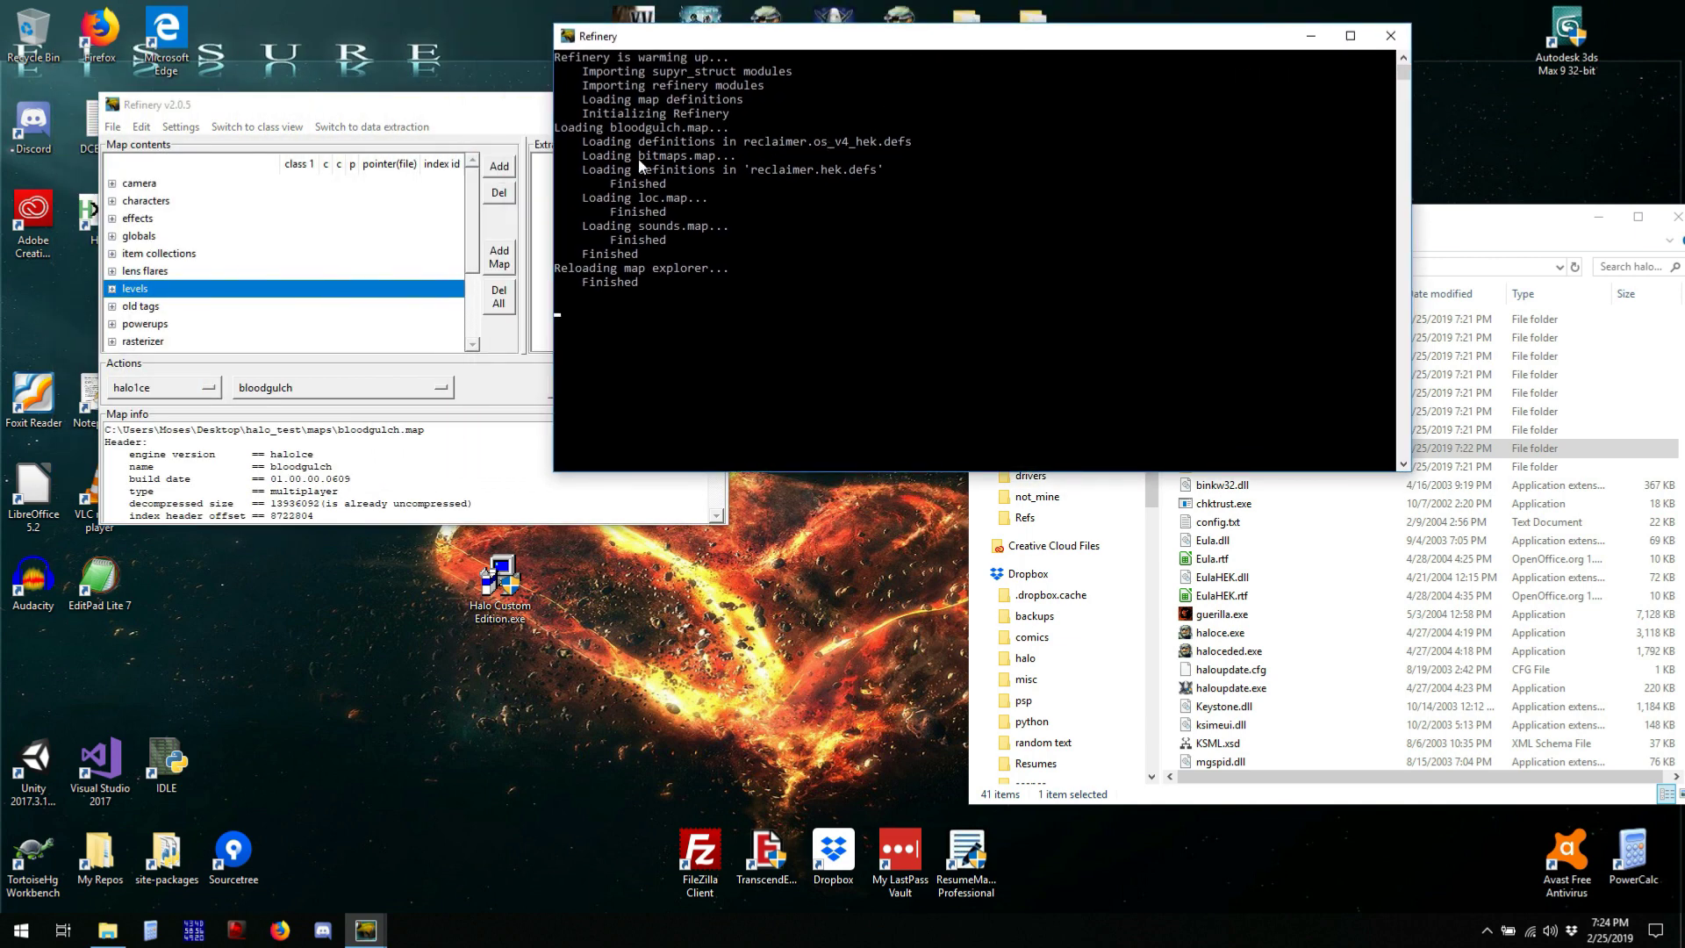
pyautogui.moveTo(321, 104); pyautogui.dragTo(339, 209)
pyautogui.moveTo(641, 41); pyautogui.dragTo(94, 23)
pyautogui.moveTo(425, 210); pyautogui.dragTo(470, 216)
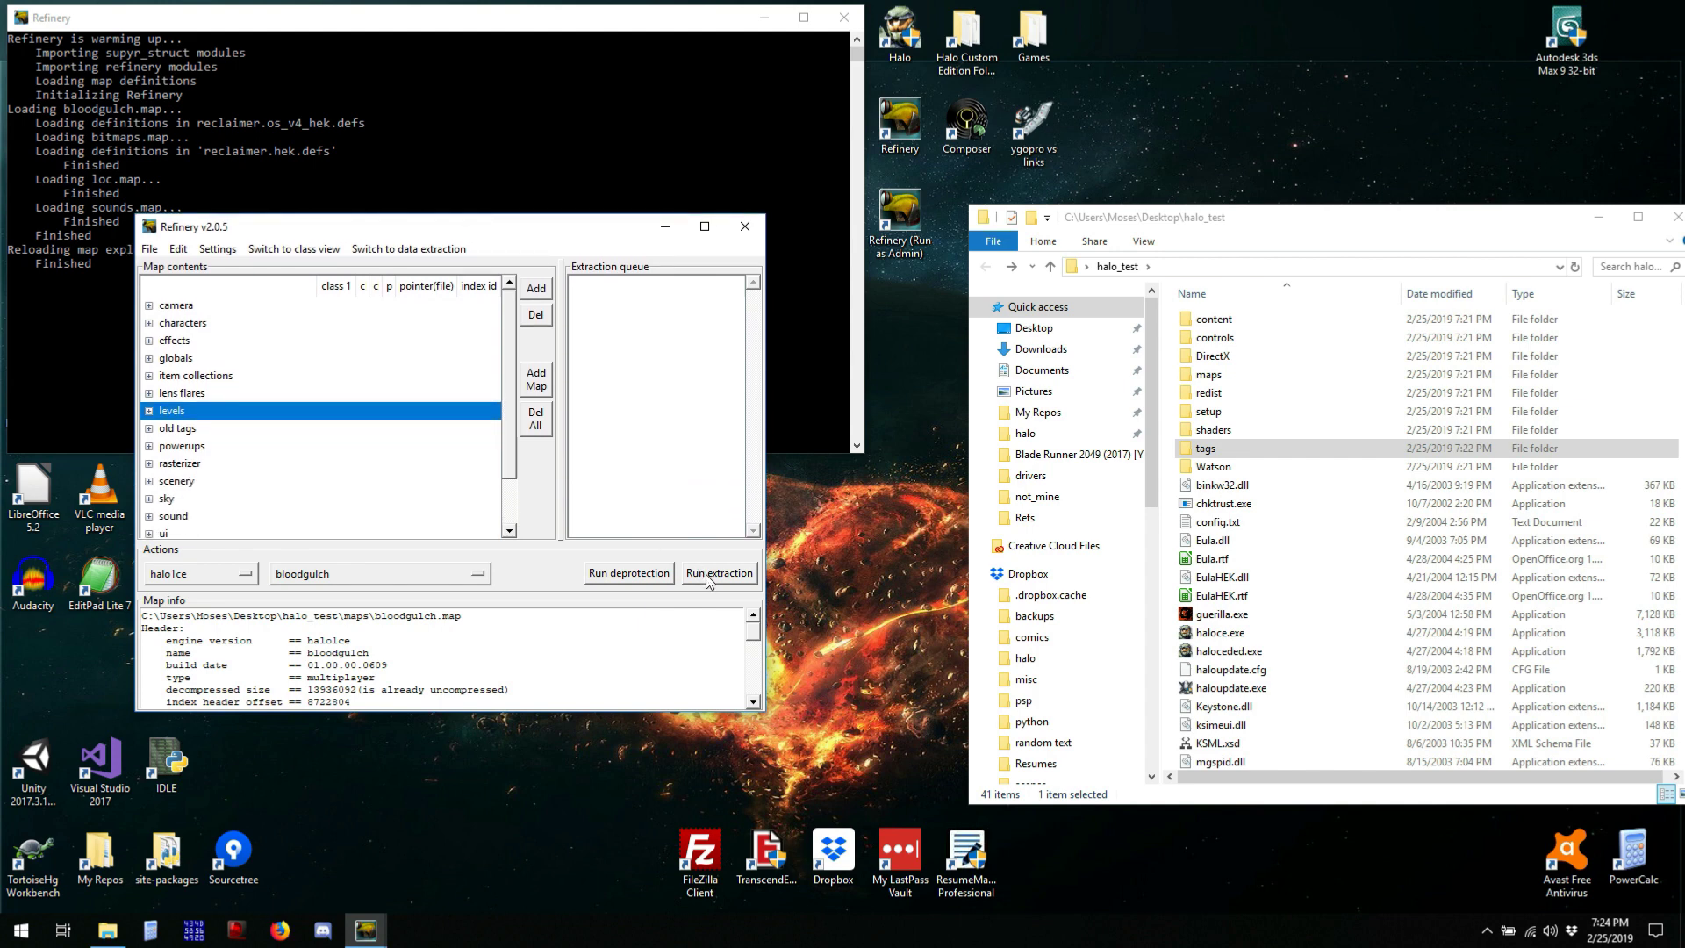
# Copy the halo_test\tags path from Explorer into Refinery's extraction directory field
pyautogui.click(534, 380)
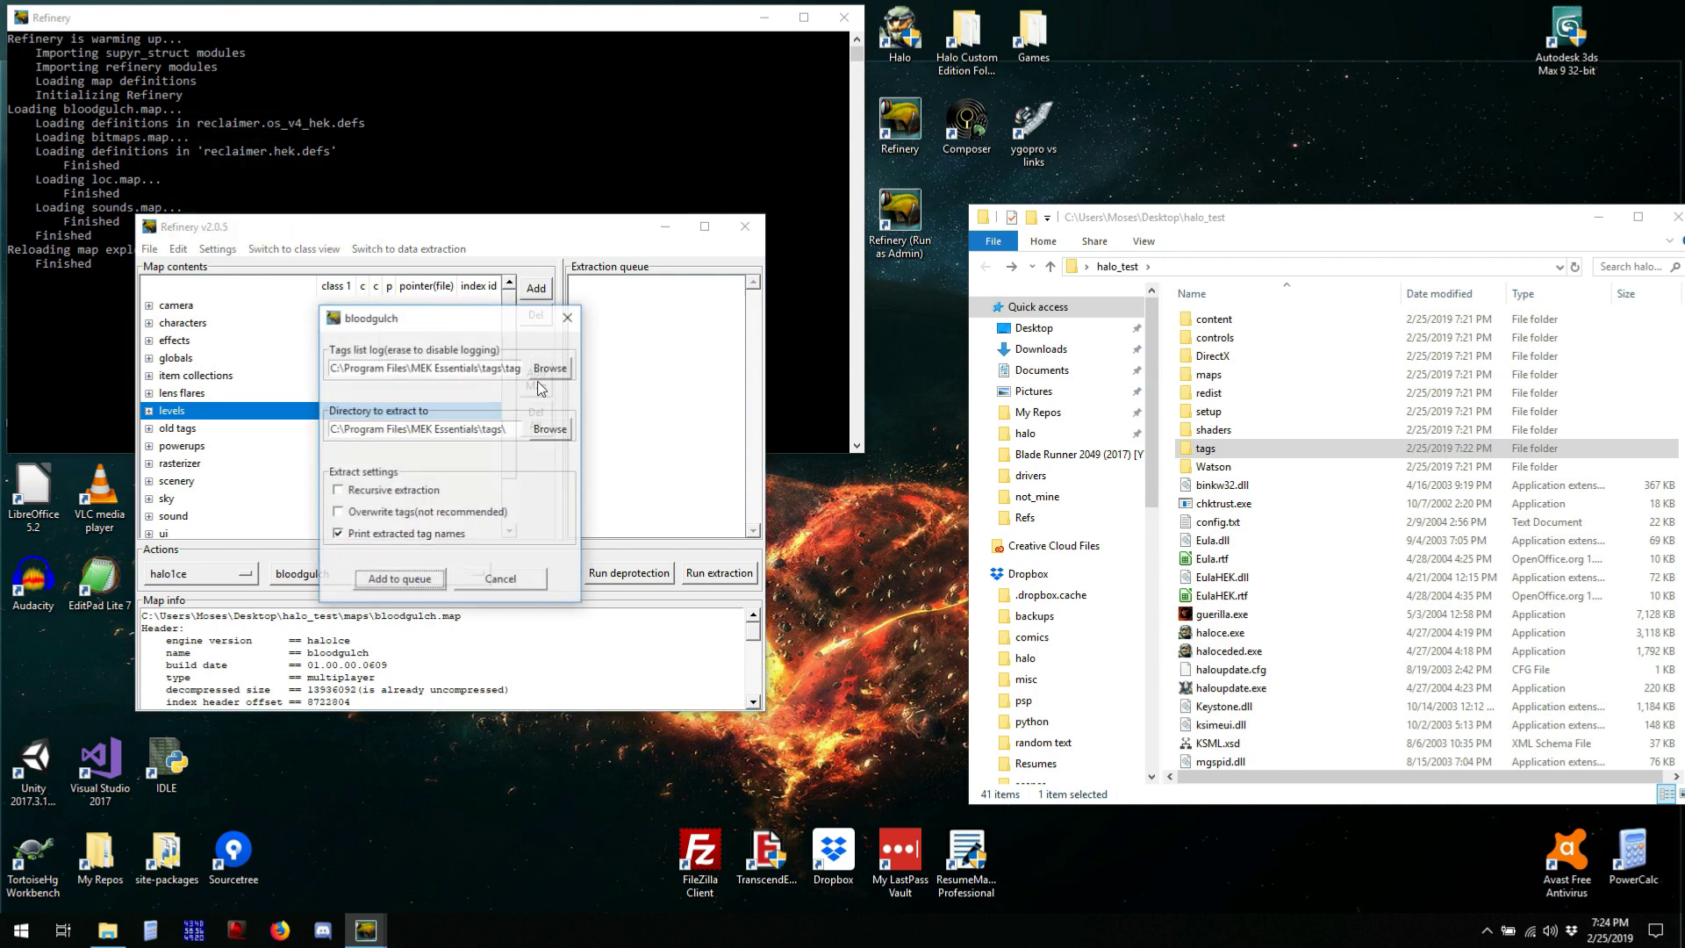
pyautogui.tripleClick(516, 432)
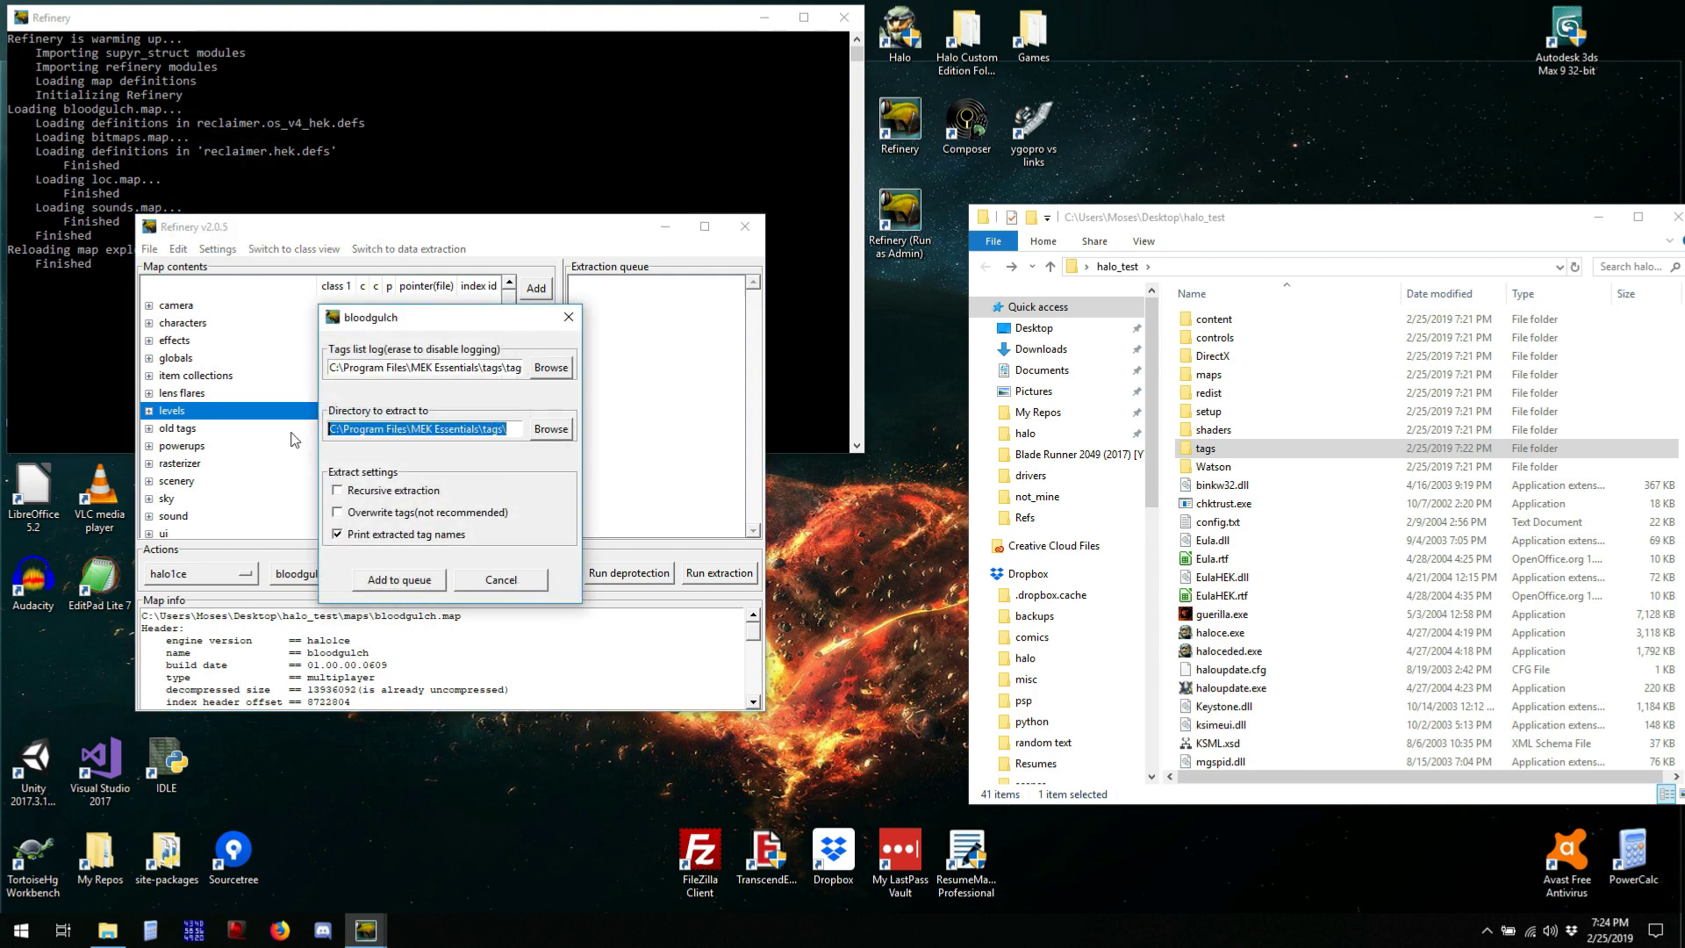
pyautogui.doubleClick(1228, 448)
pyautogui.click(1344, 266)
pyautogui.hotkey('ctrl', 'c')
pyautogui.click(495, 454)
pyautogui.hotkey('ctrl', 'v')
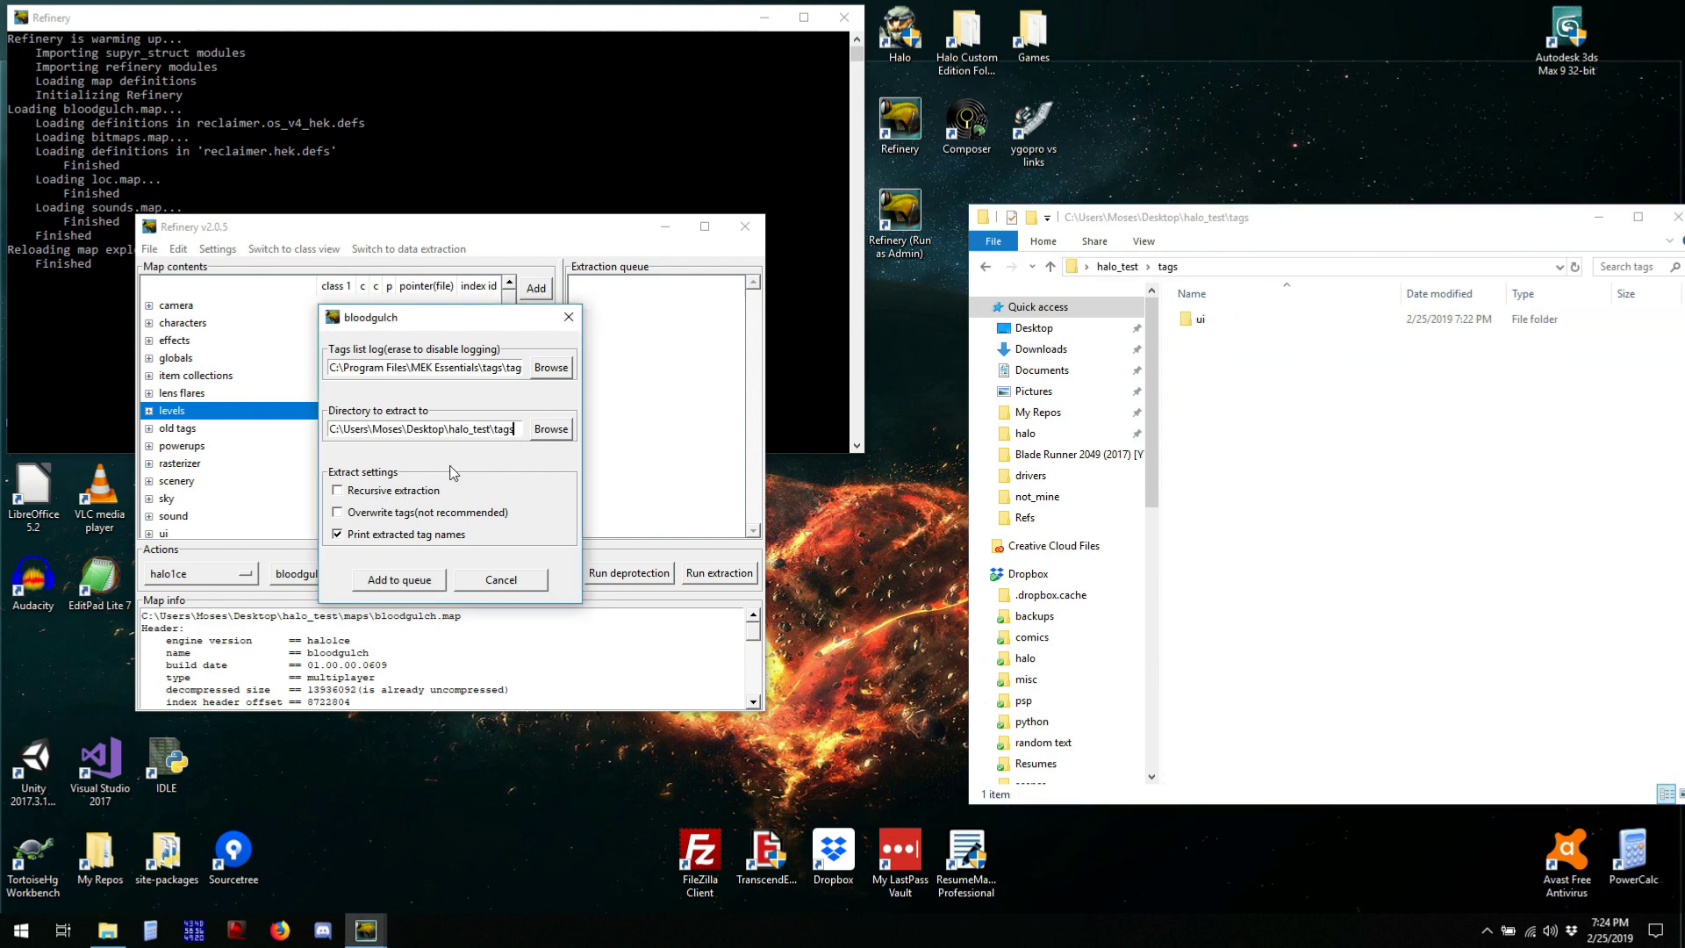
pyautogui.click(492, 581)
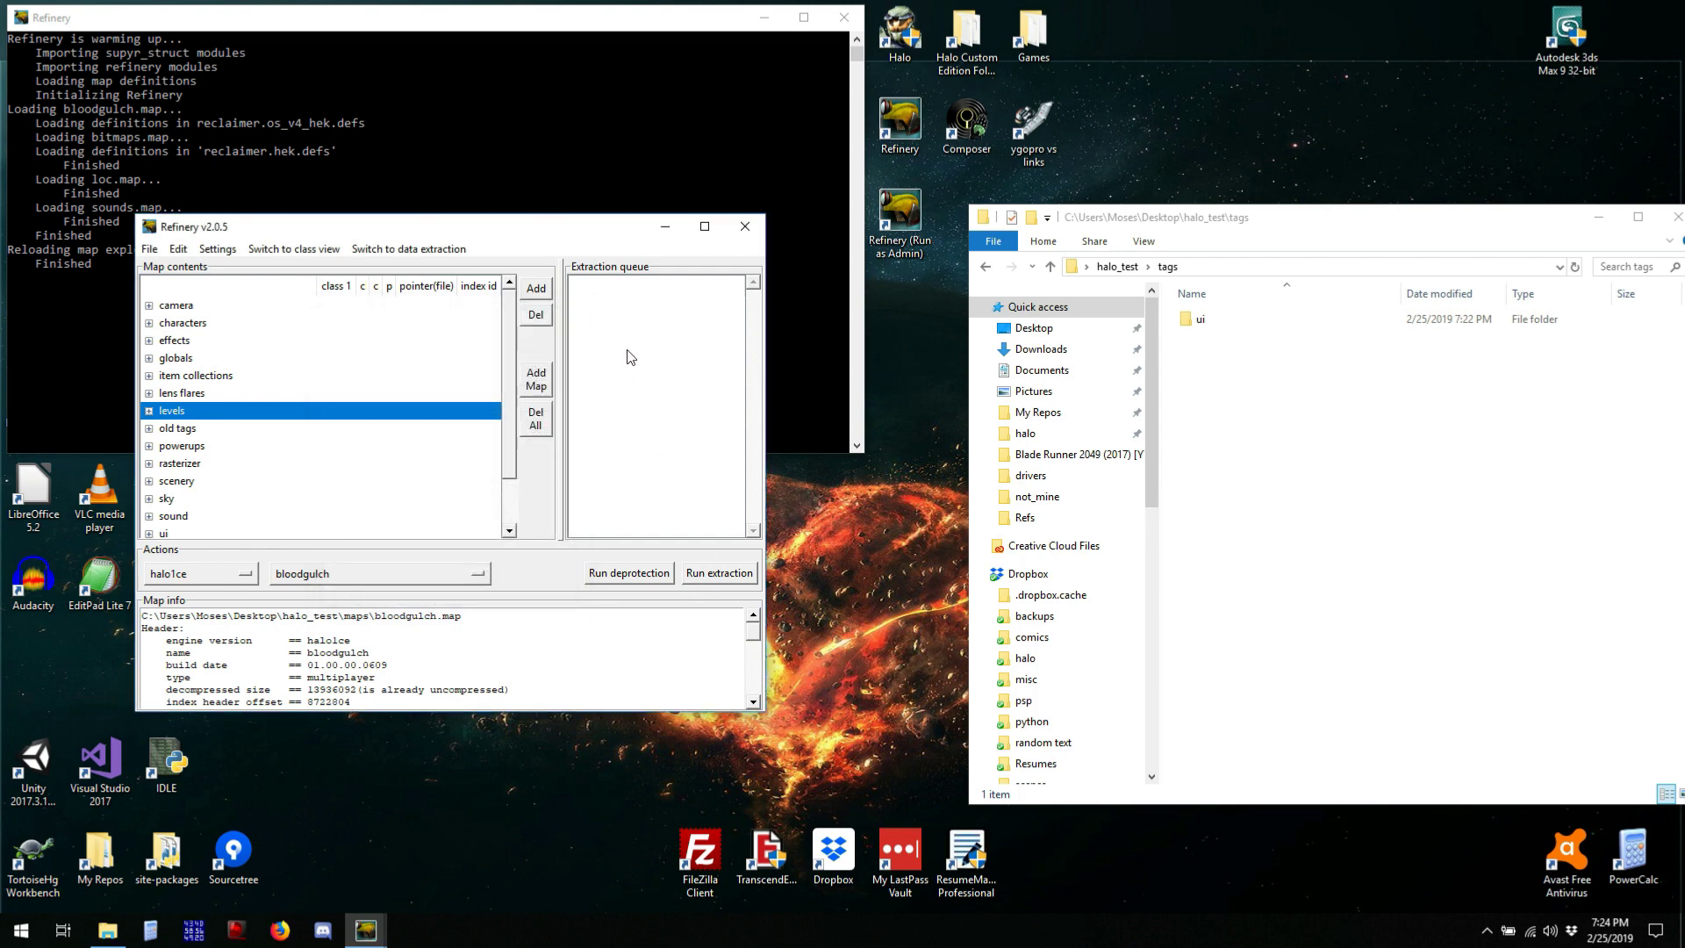
# Re-enter the tags path as the extraction directory and clear the tag-list log path
pyautogui.click(719, 574)
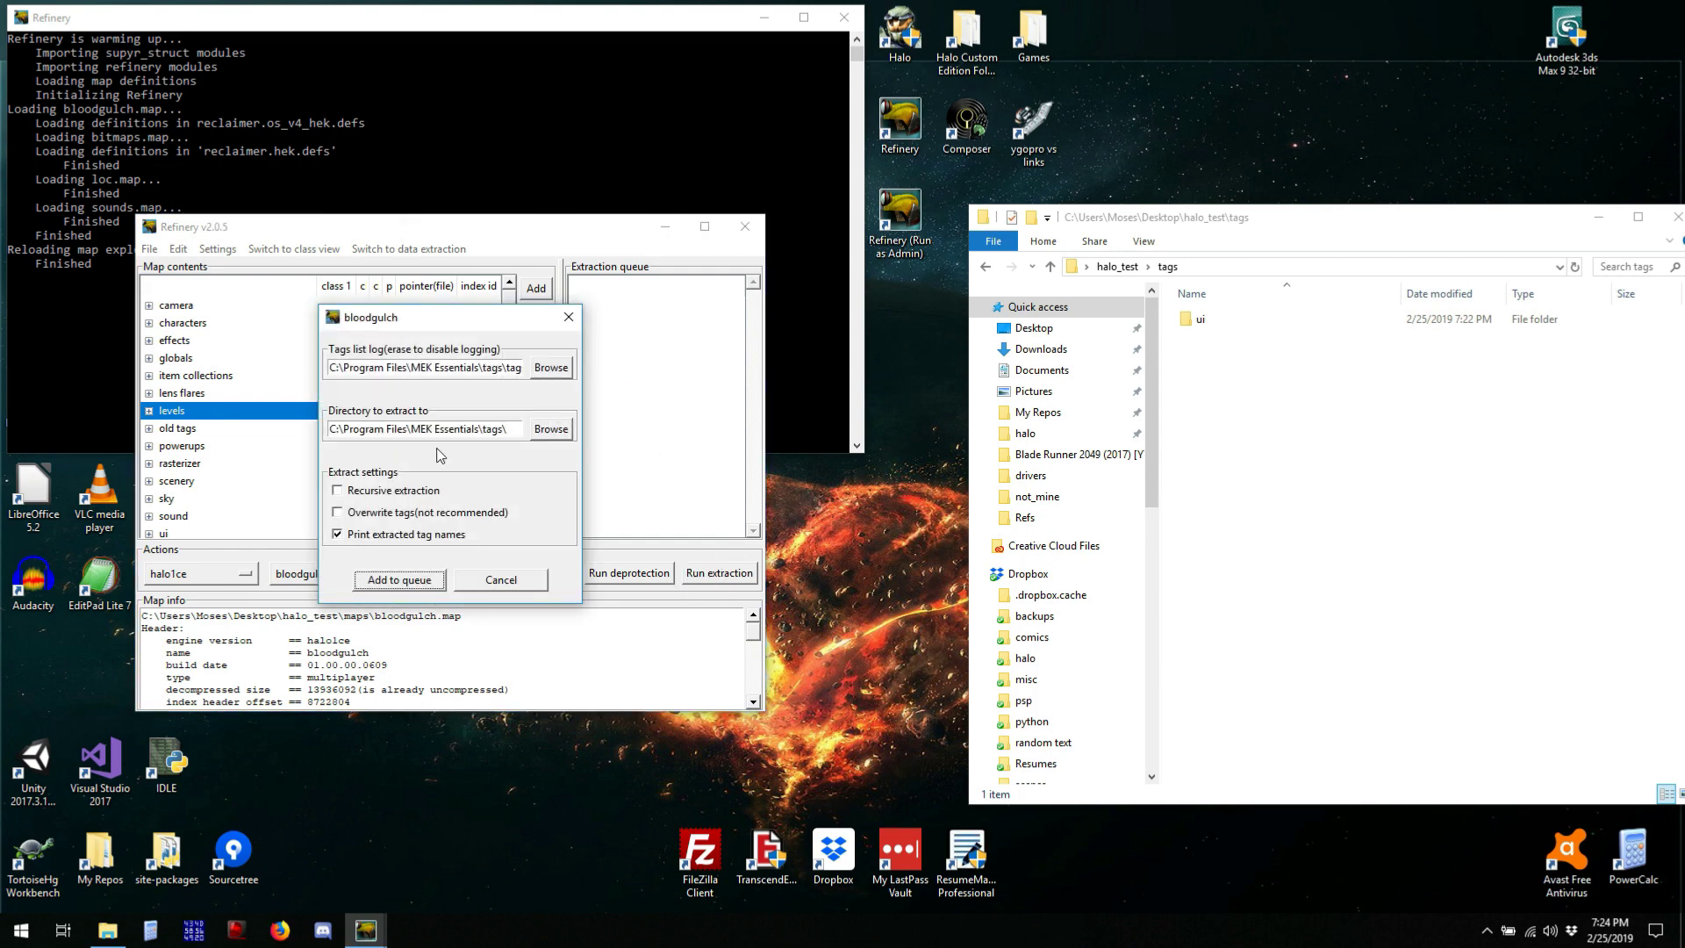
pyautogui.tripleClick(487, 429)
pyautogui.hotkey('ctrl', 'v')
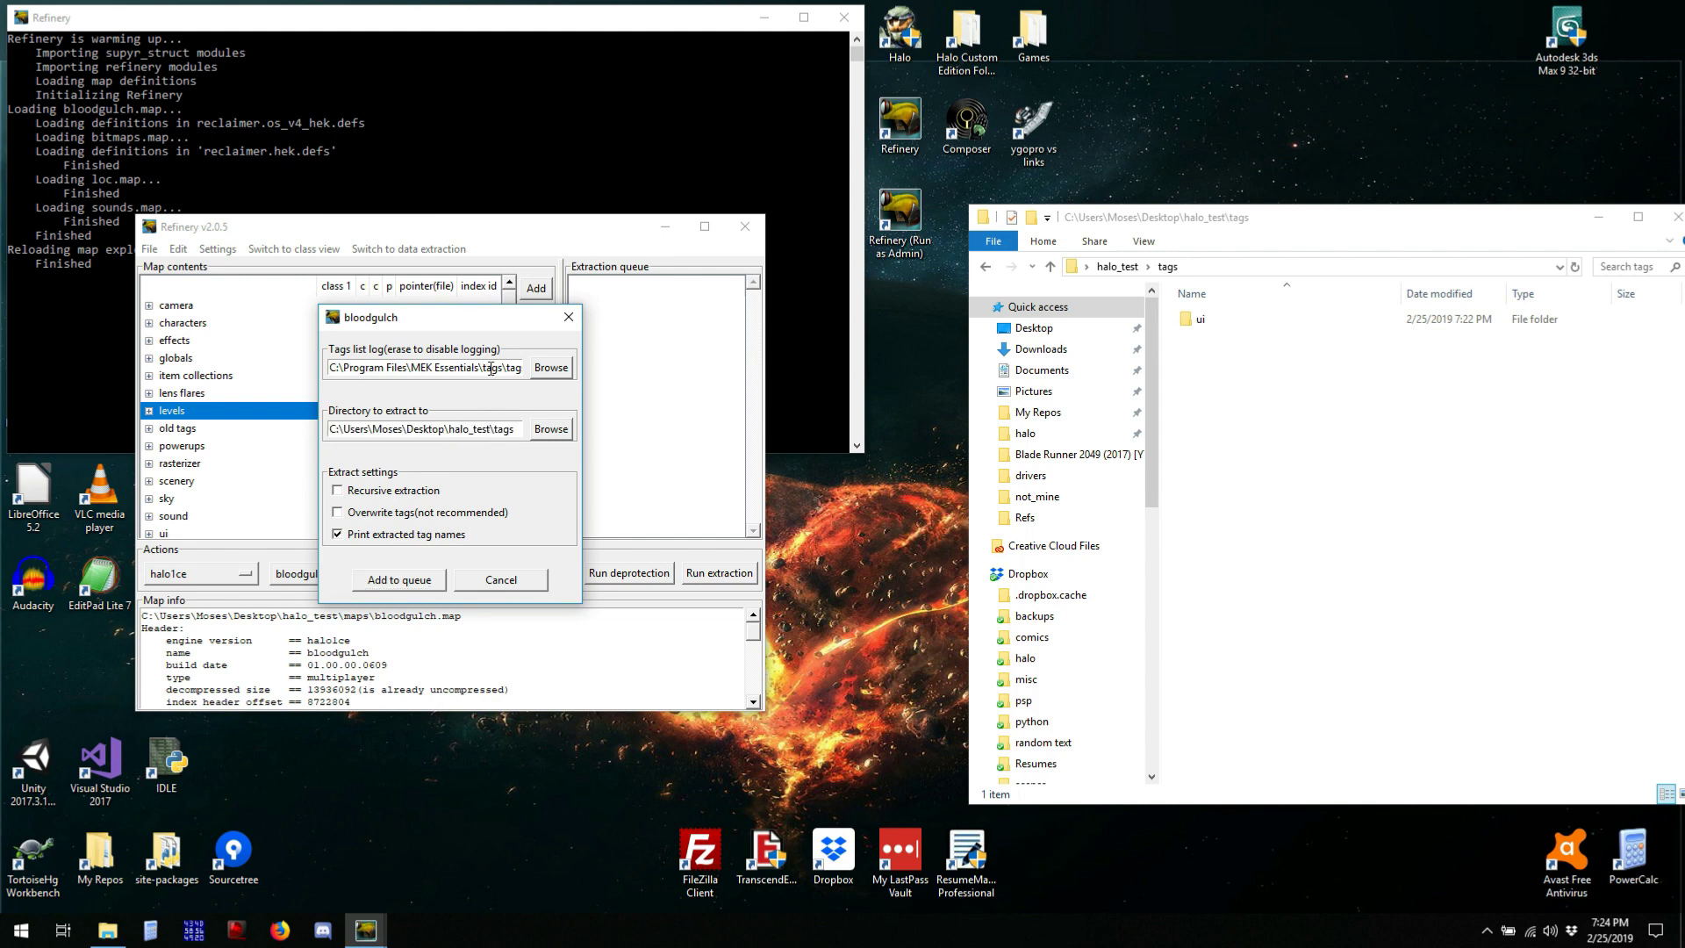
pyautogui.moveTo(491, 368); pyautogui.dragTo(269, 360)
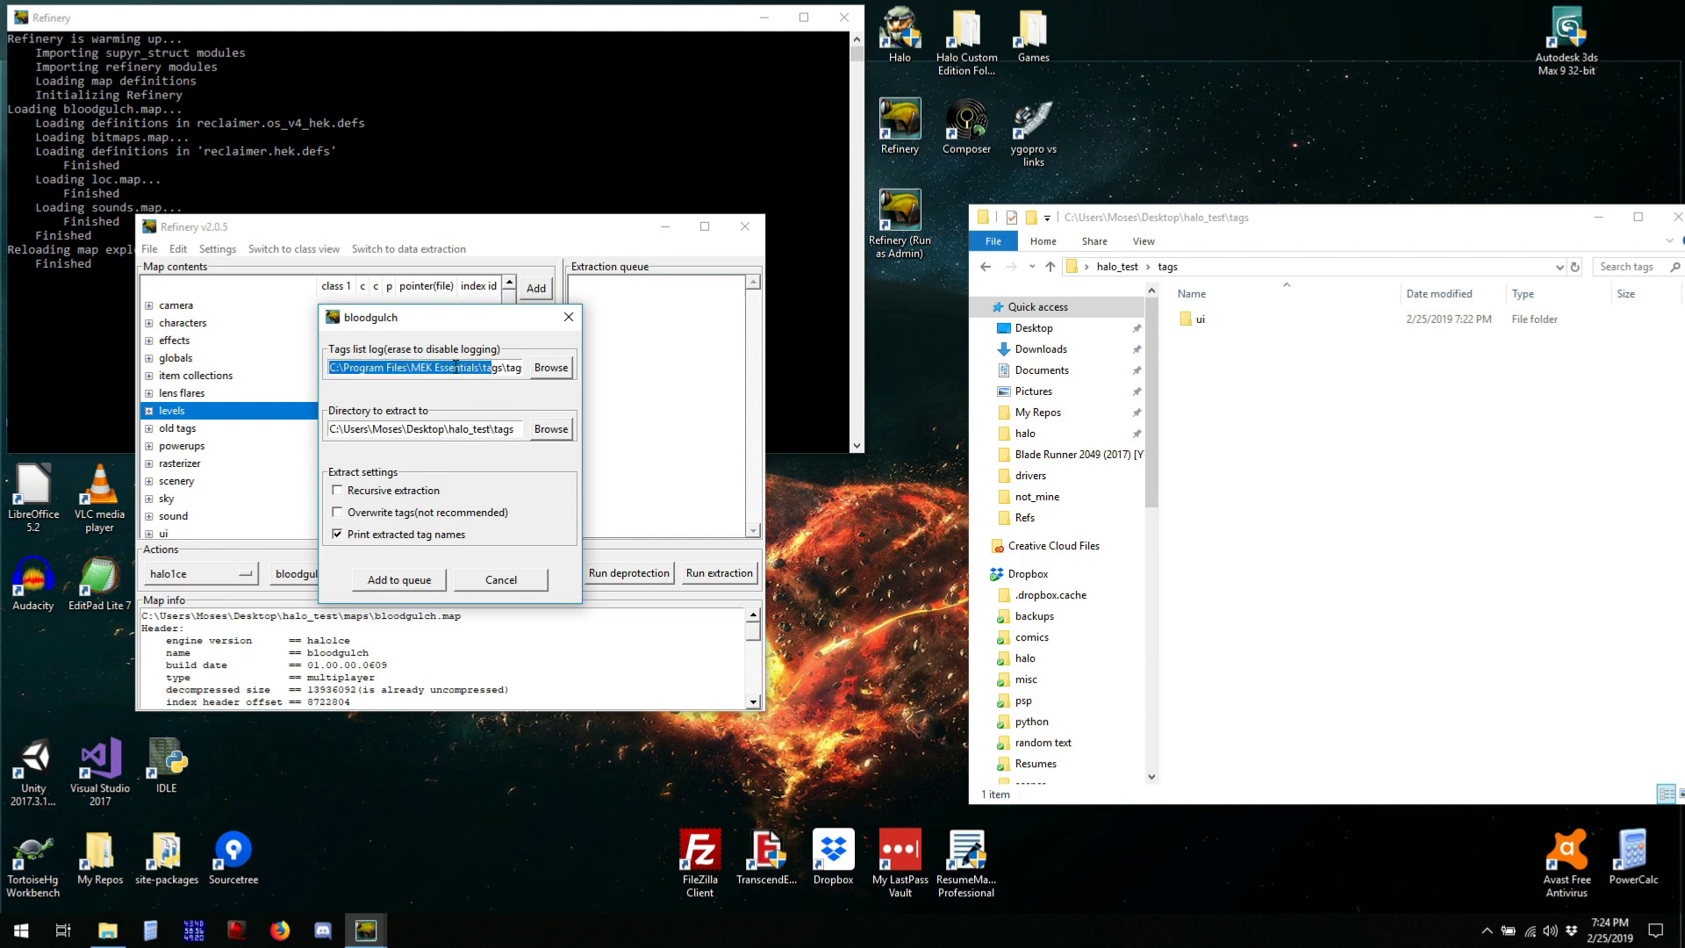
pyautogui.press('BackSpace')
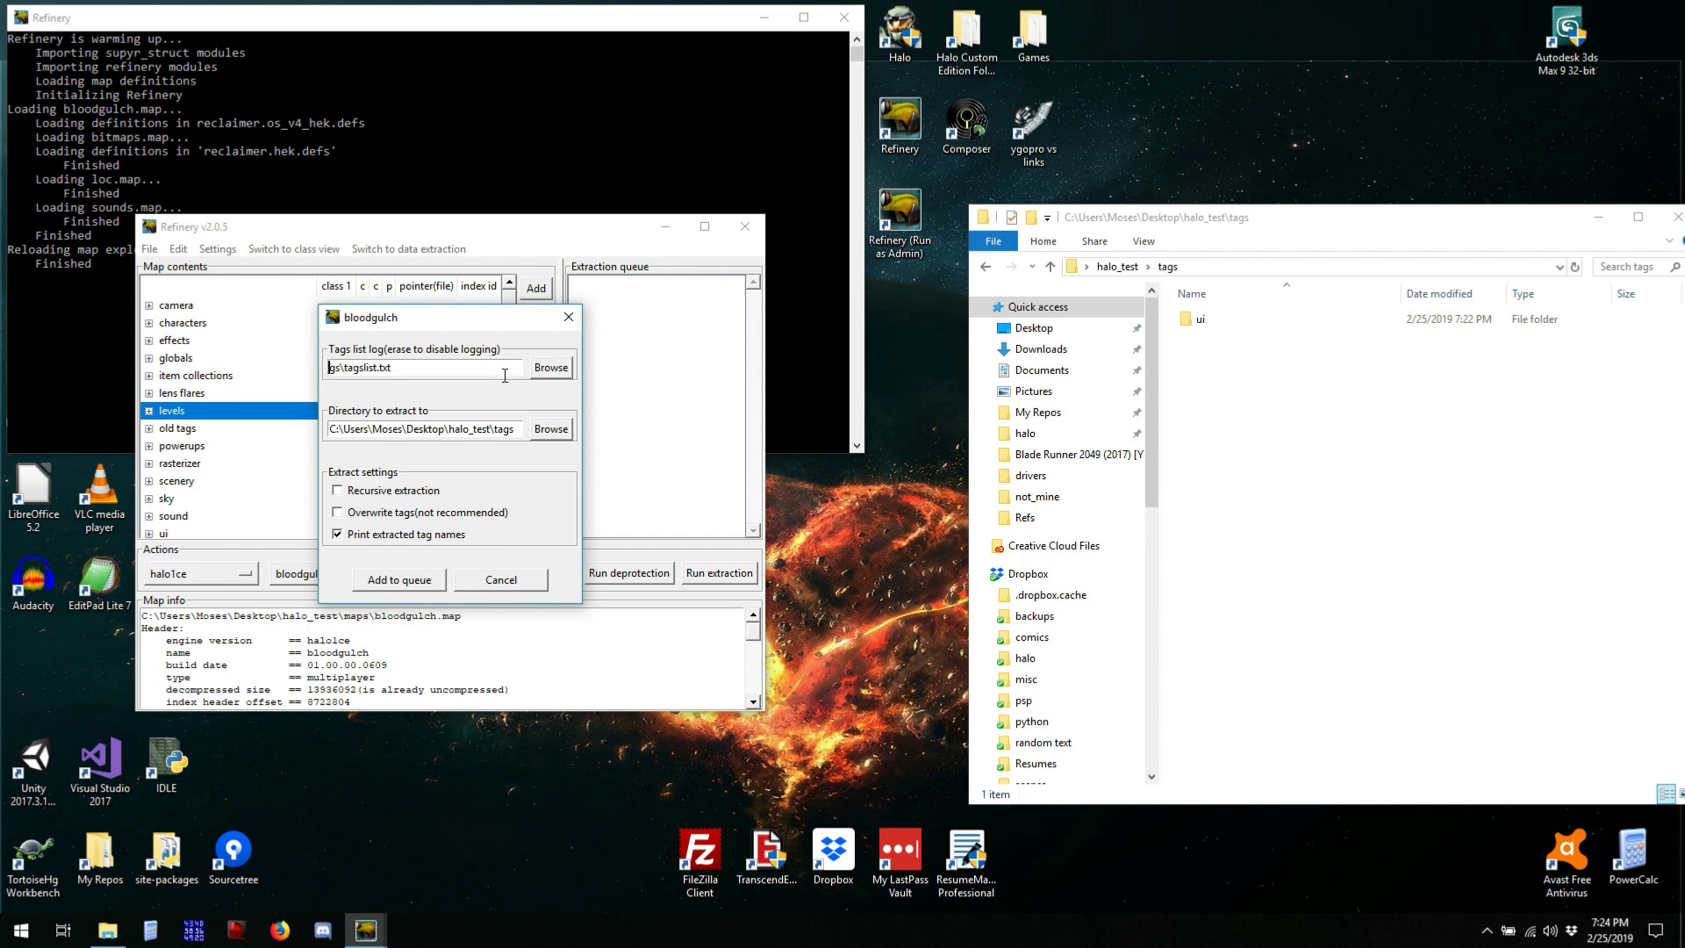
pyautogui.moveTo(497, 368); pyautogui.dragTo(330, 366)
pyautogui.press('BackSpace')
# Queue and run the bloodgulch extraction until the log reports 2455 tags
pyautogui.click(424, 580)
pyautogui.click(719, 572)
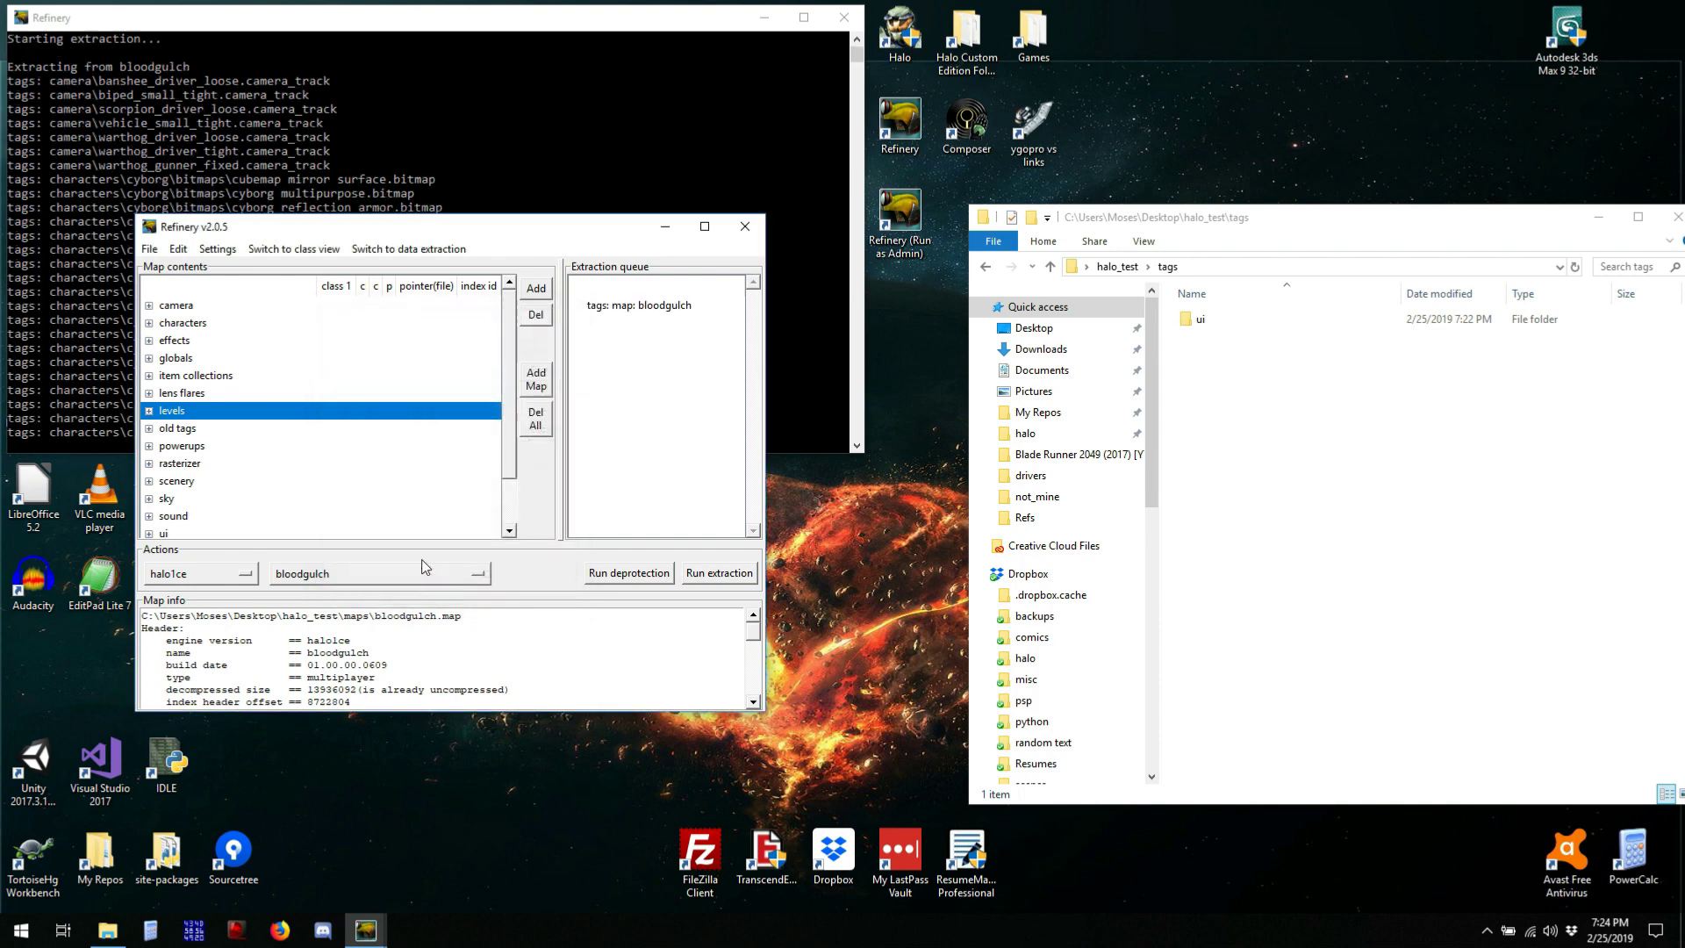
pyautogui.click(863, 264)
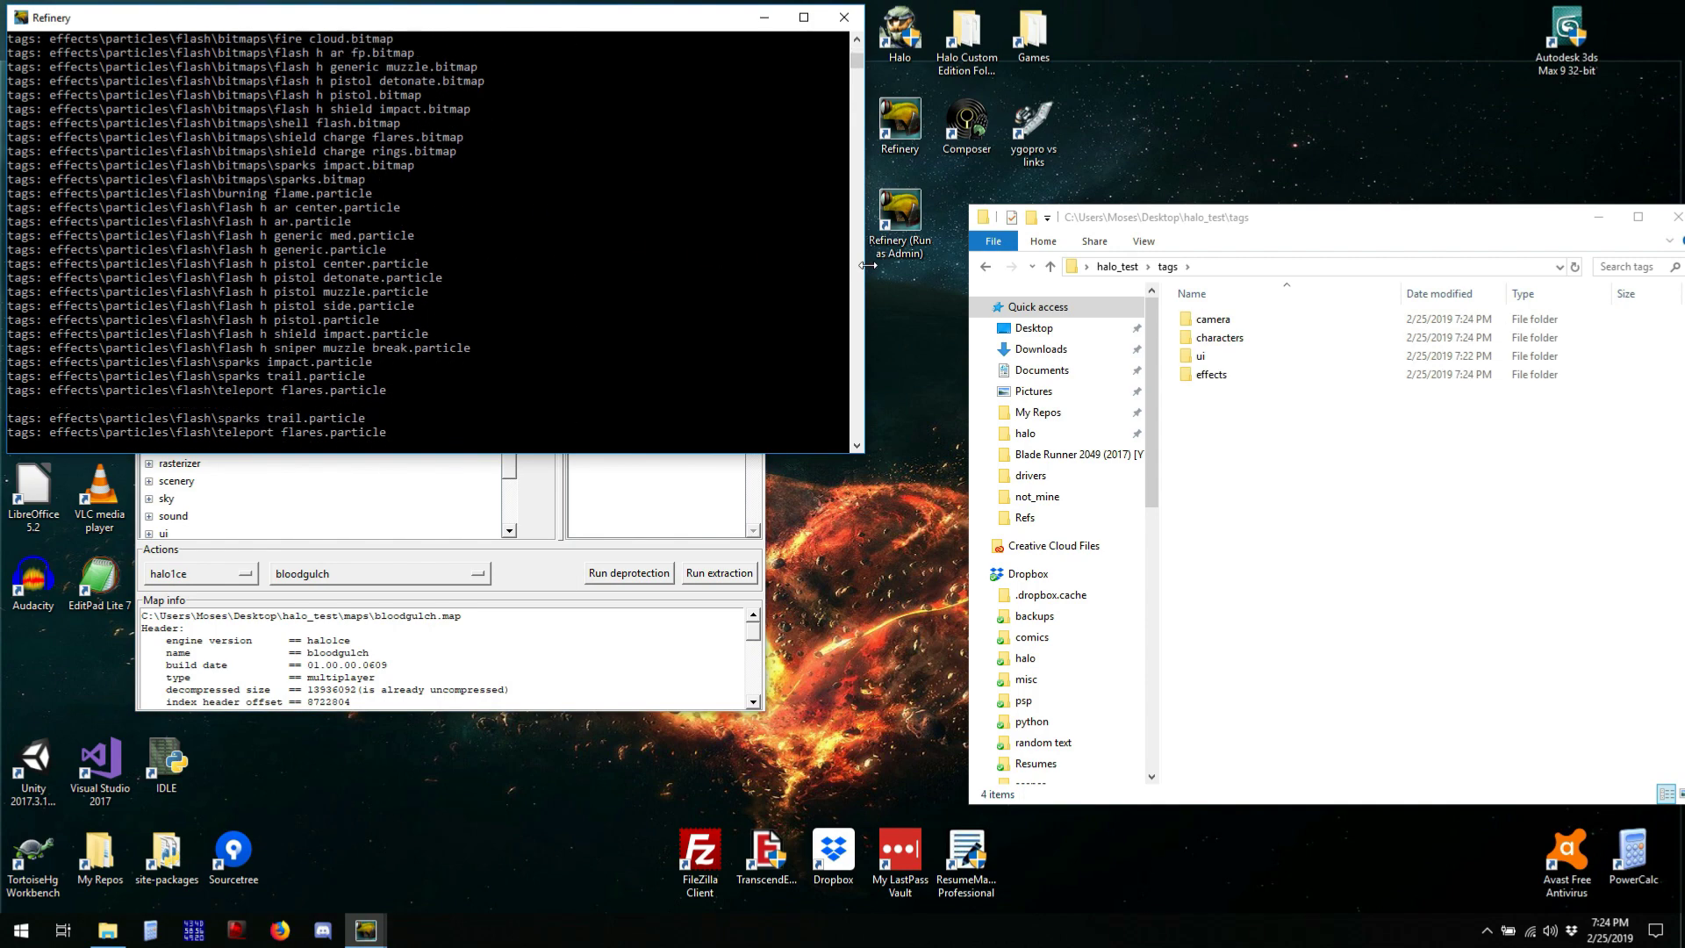
pyautogui.moveTo(864, 264); pyautogui.dragTo(974, 264)
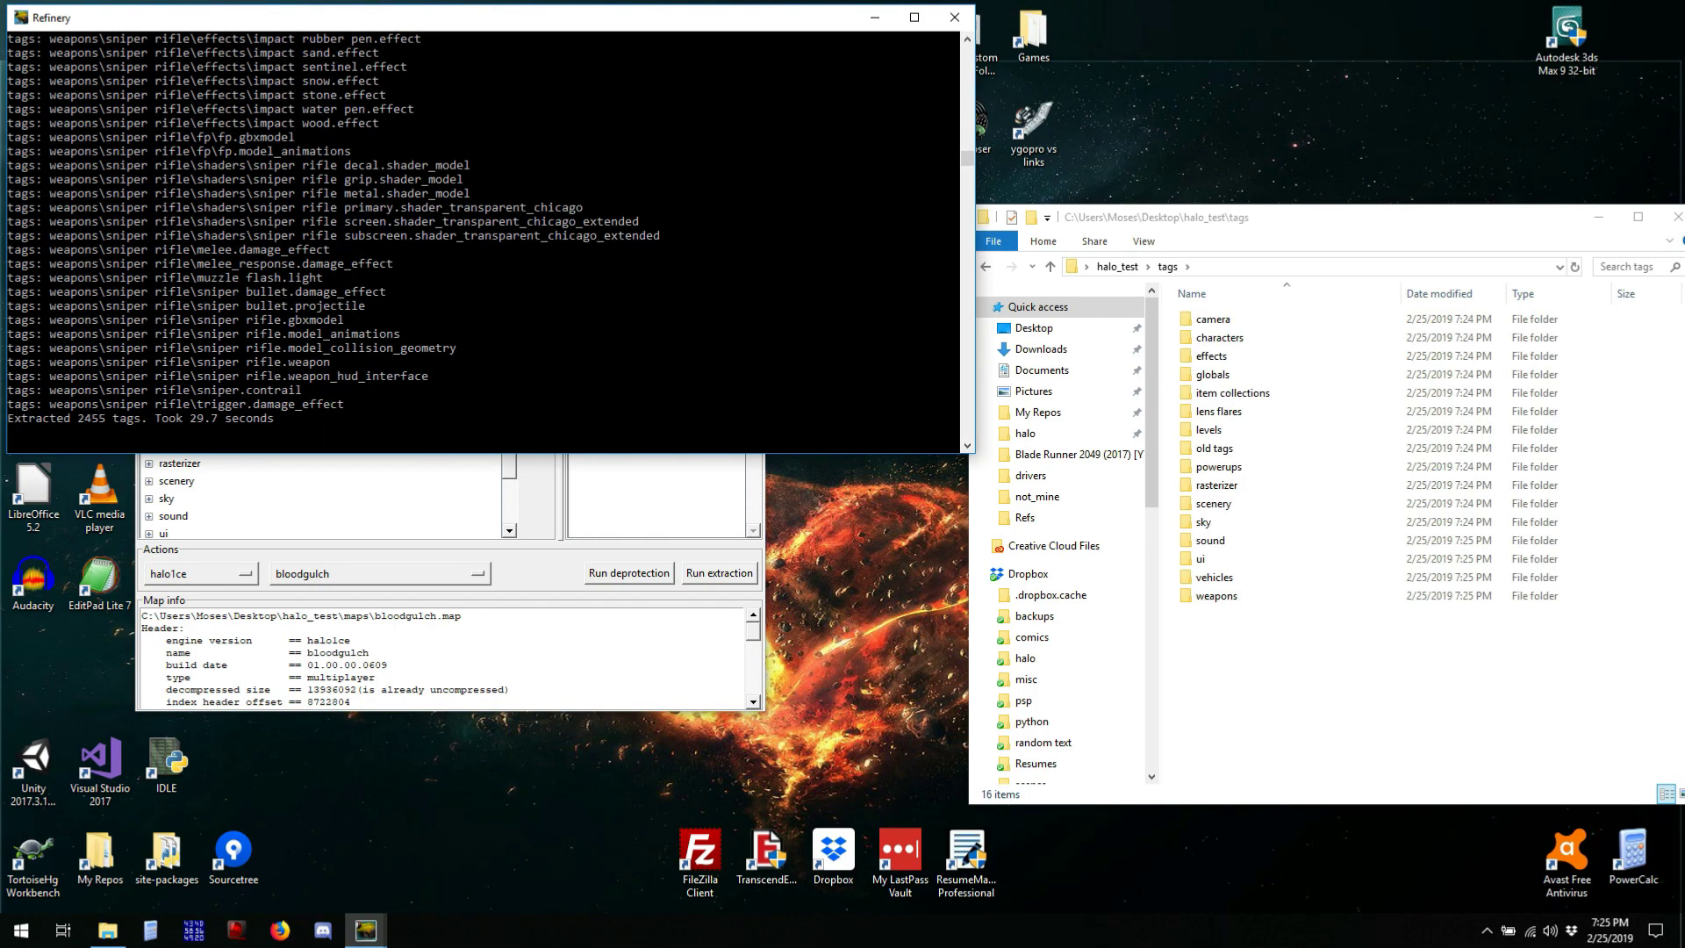
pyautogui.click(632, 483)
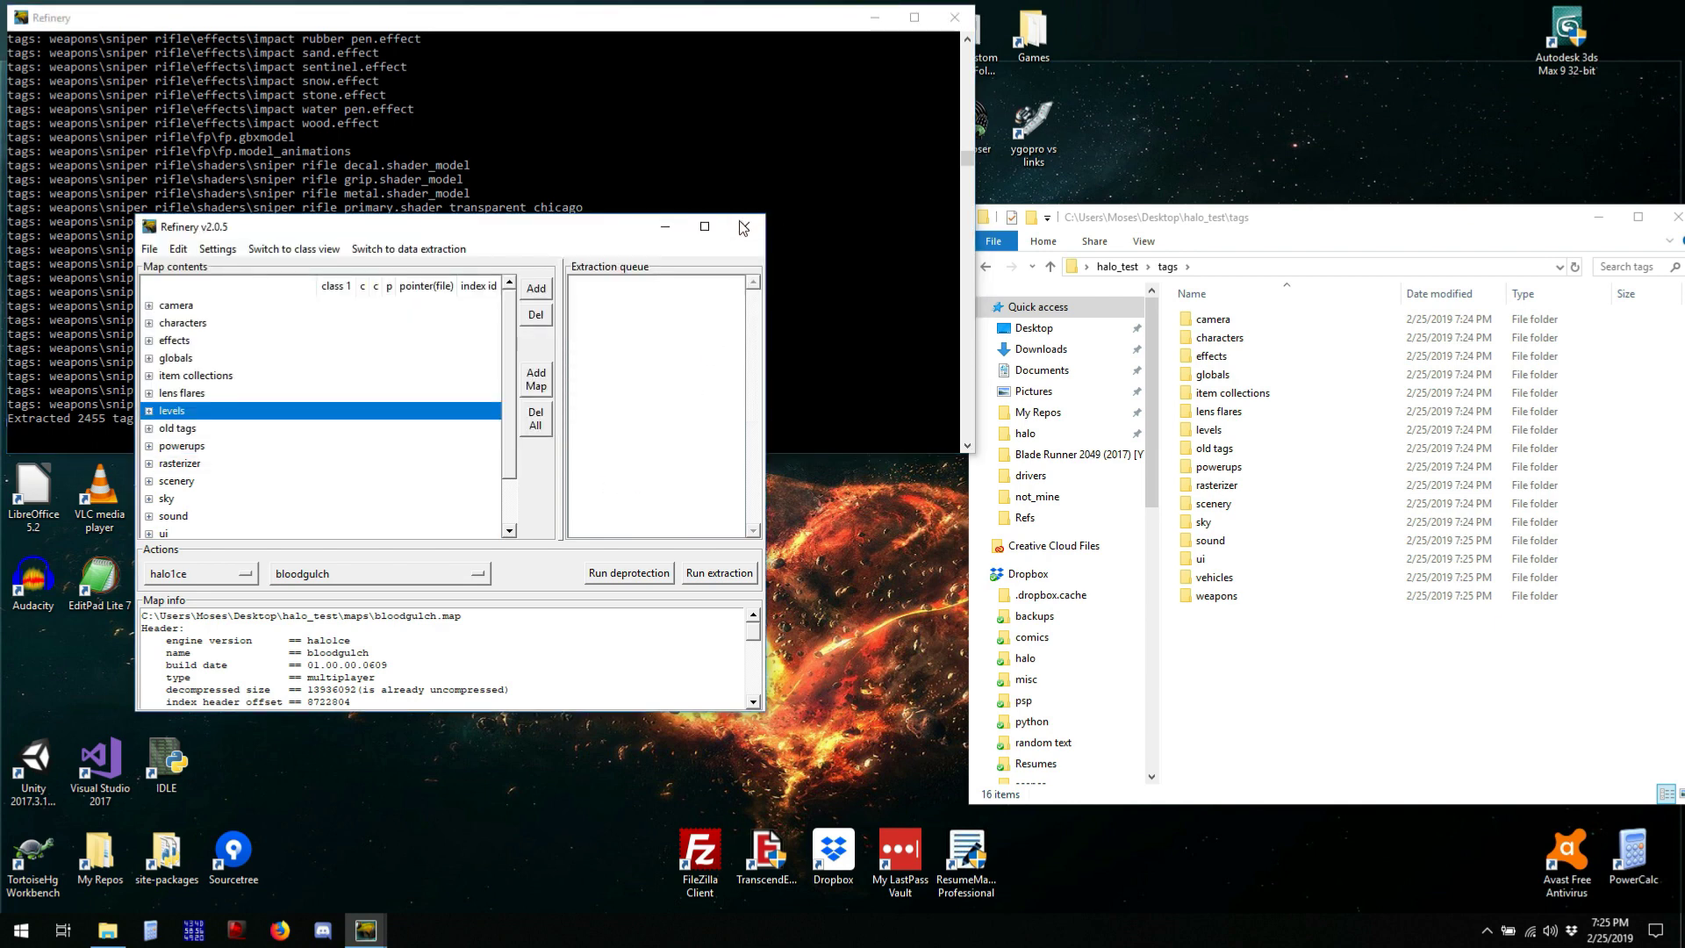
# Return File Explorer to the halo_test folder and enlarge its file list
pyautogui.click(1338, 530)
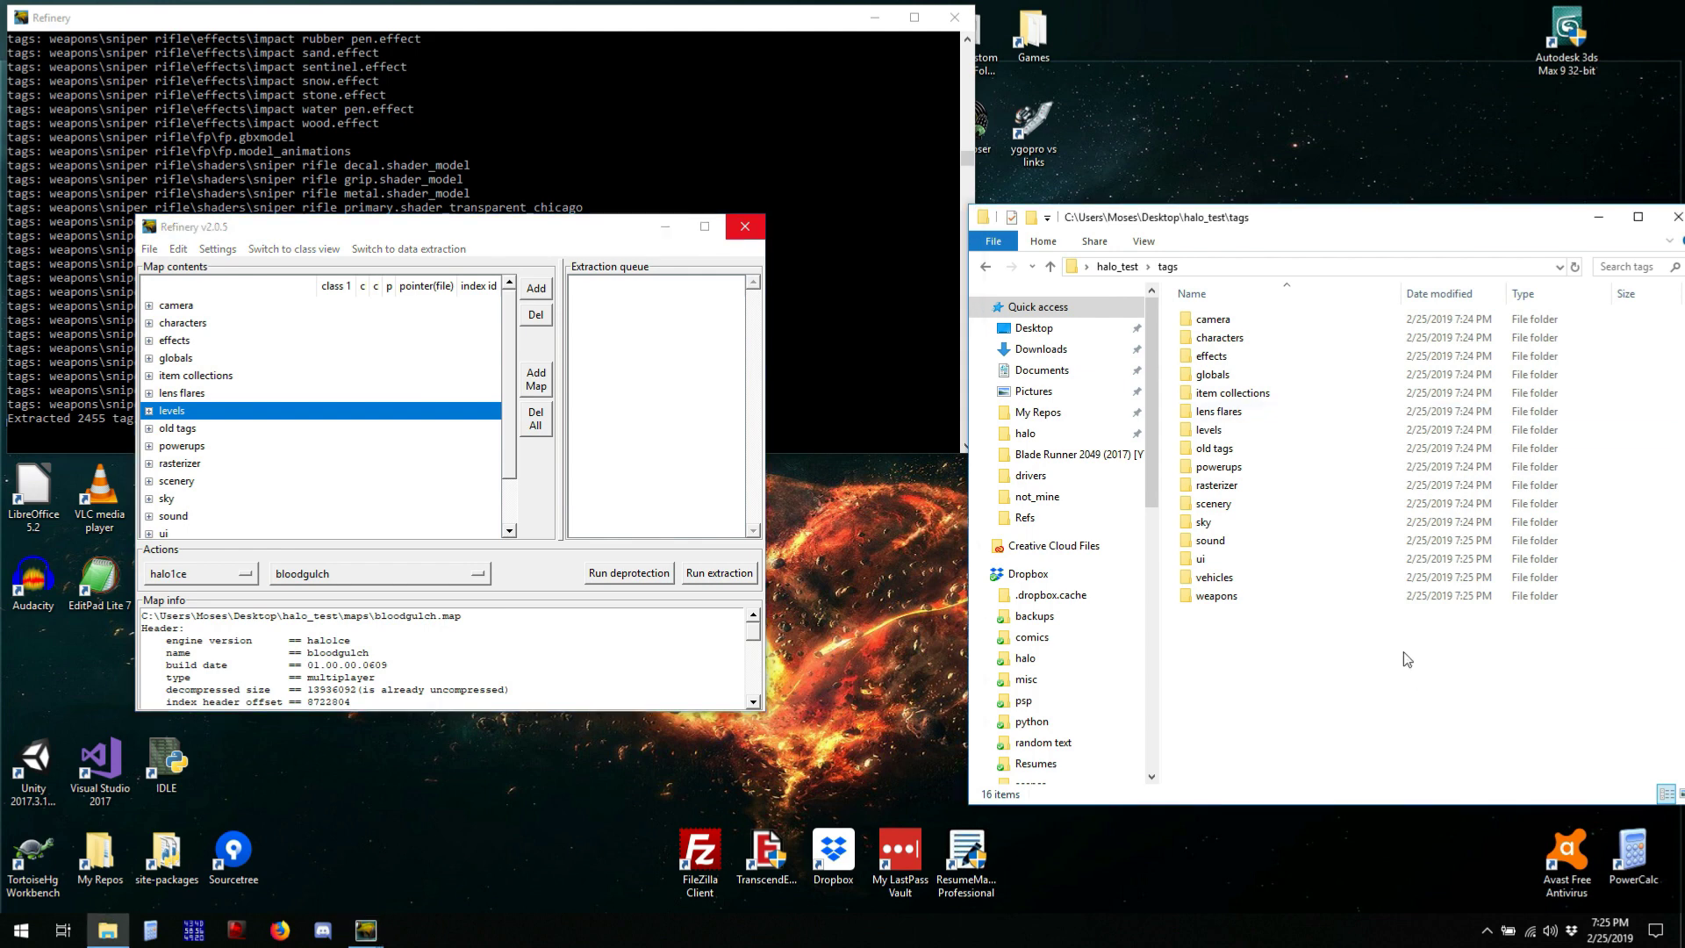
pyautogui.hotkey('alt', 'Left')
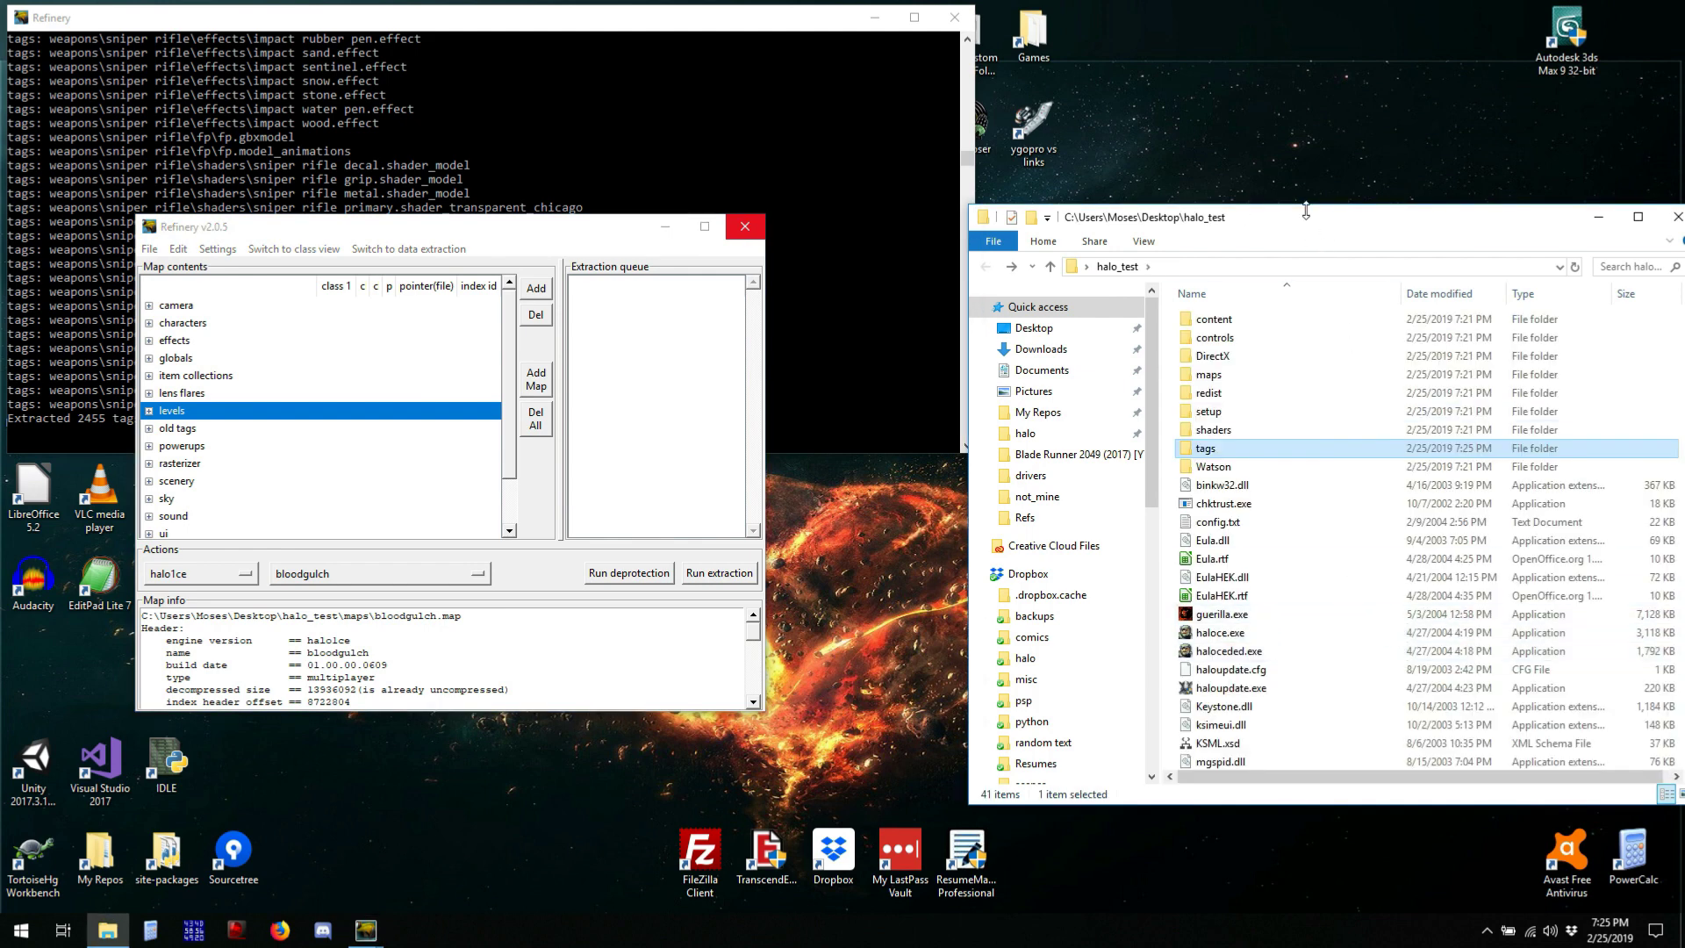
pyautogui.moveTo(1305, 206); pyautogui.dragTo(1305, 4)
pyautogui.scroll(-2, 1334, 623)
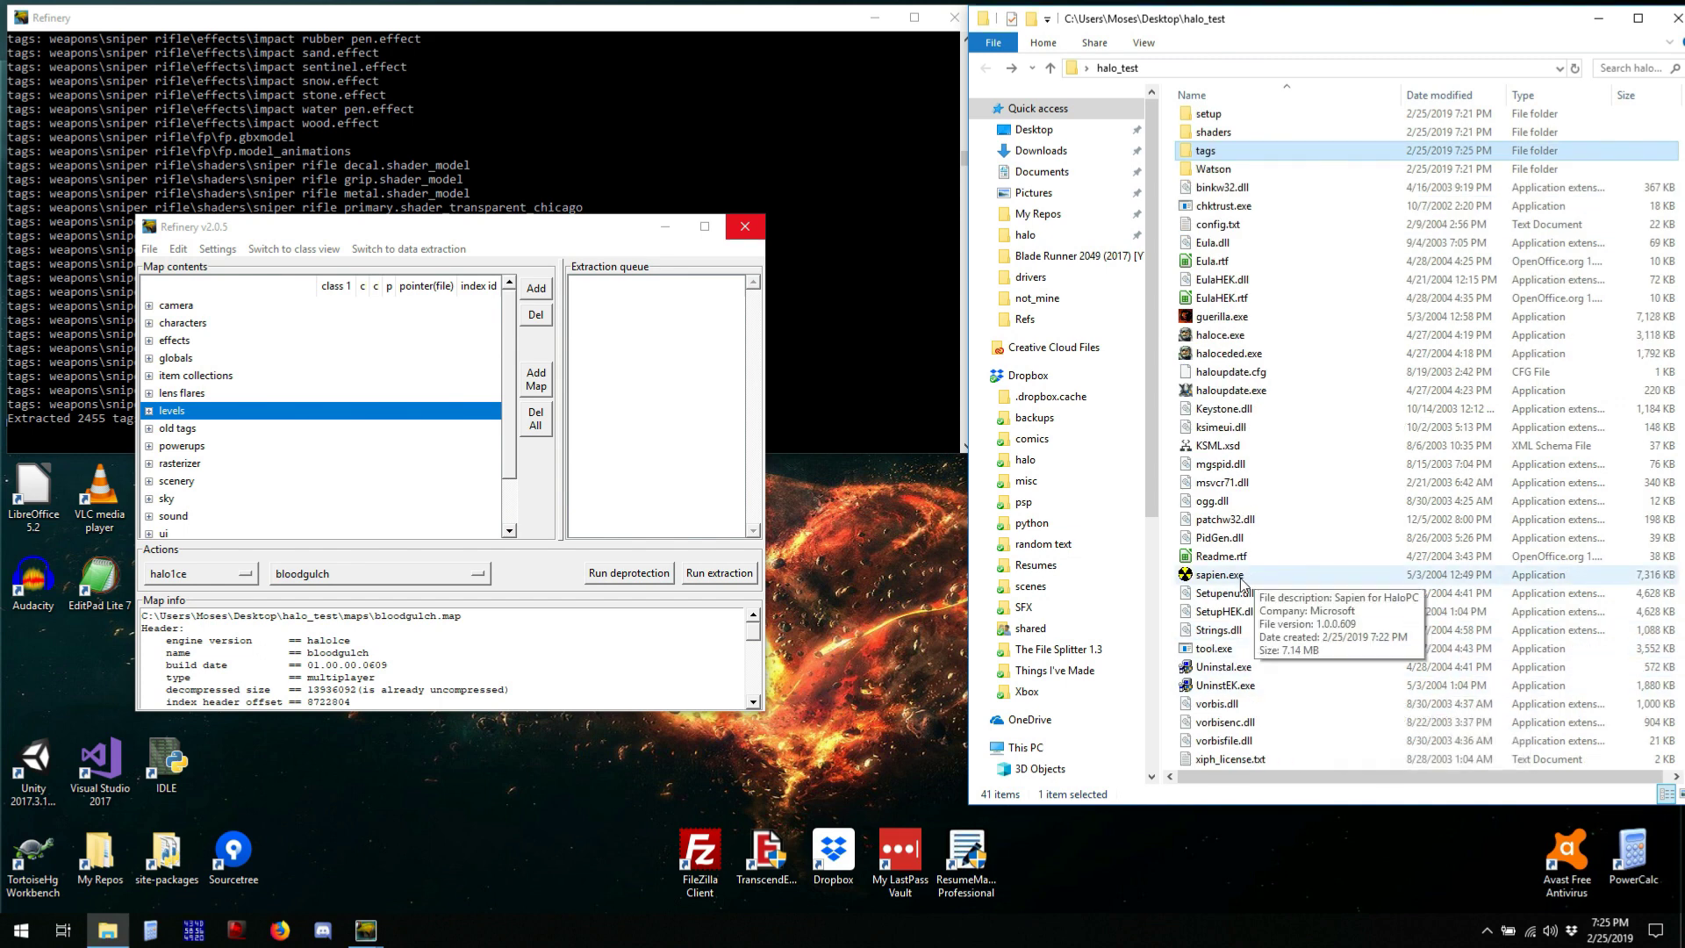
# Launch sapien.exe from halo_test and open bloodgulch.scenario, closing Refinery
pyautogui.click(1242, 578)
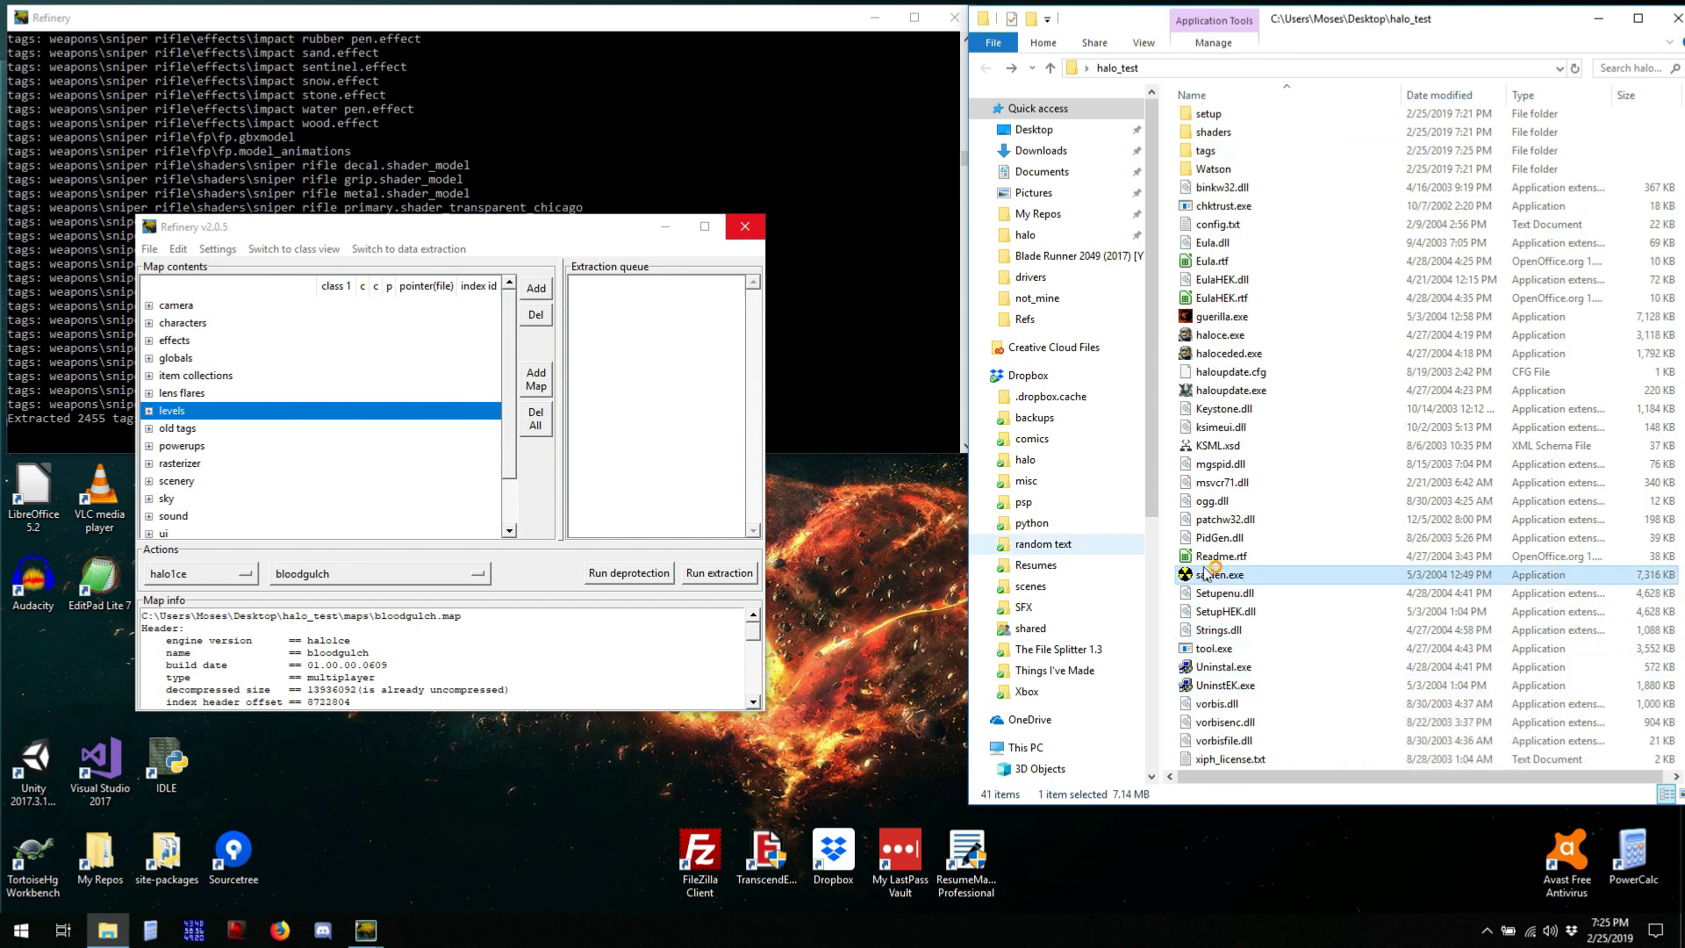
pyautogui.click(844, 207)
pyautogui.click(955, 18)
pyautogui.click(127, 160)
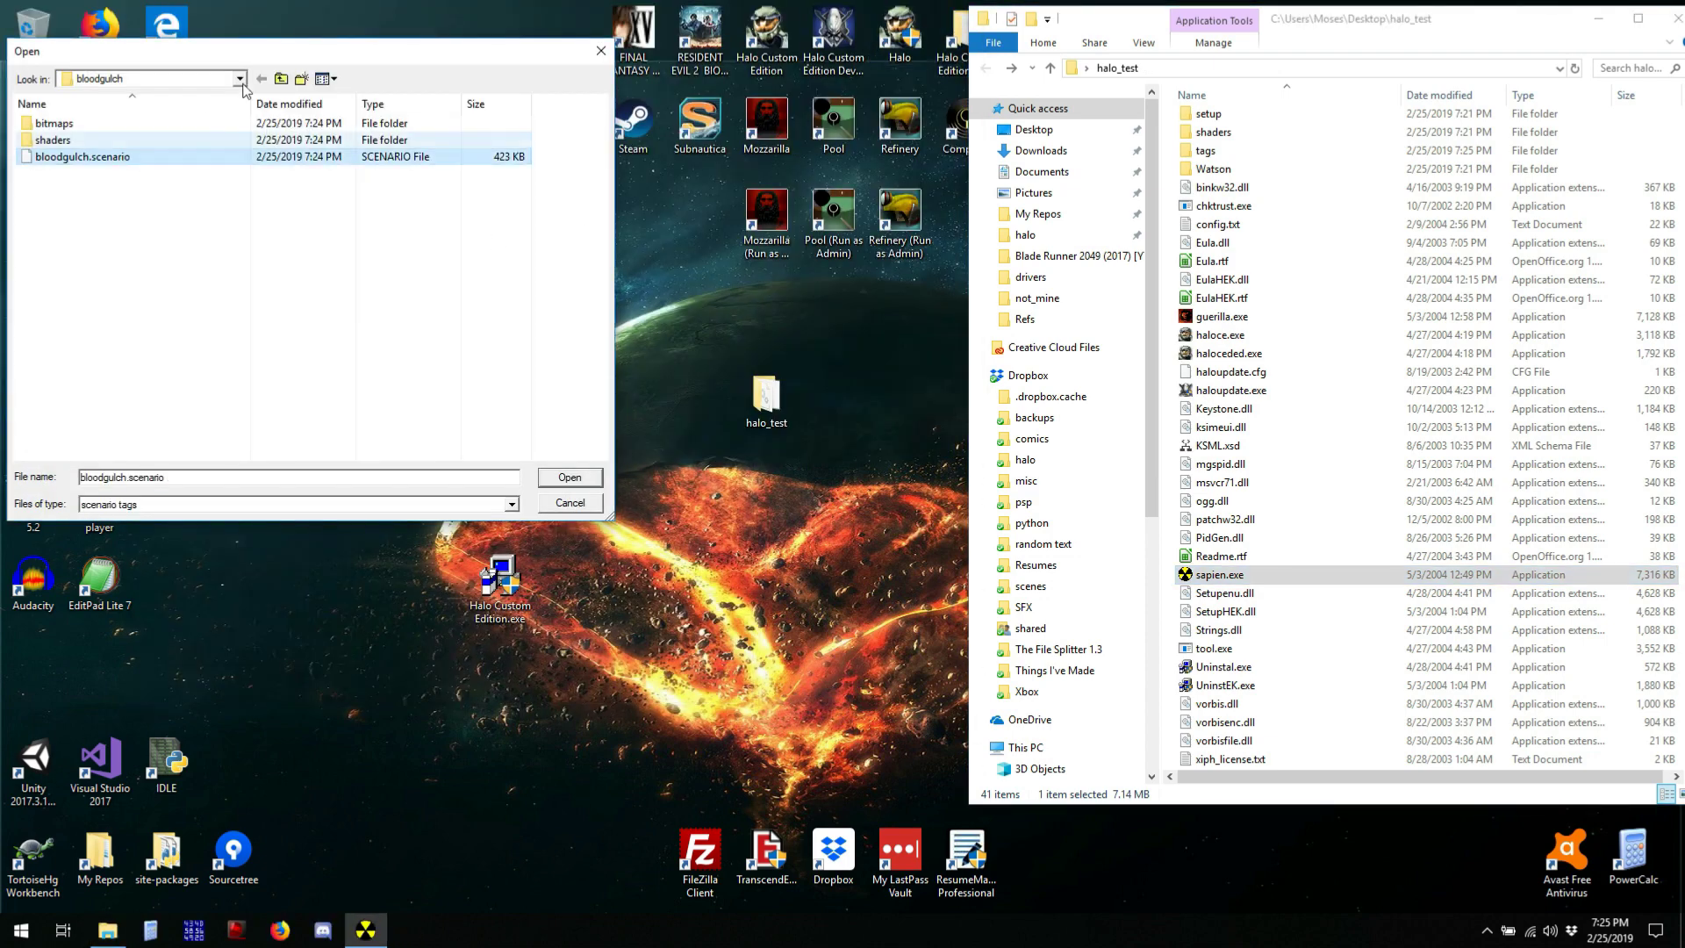
pyautogui.doubleClick(192, 160)
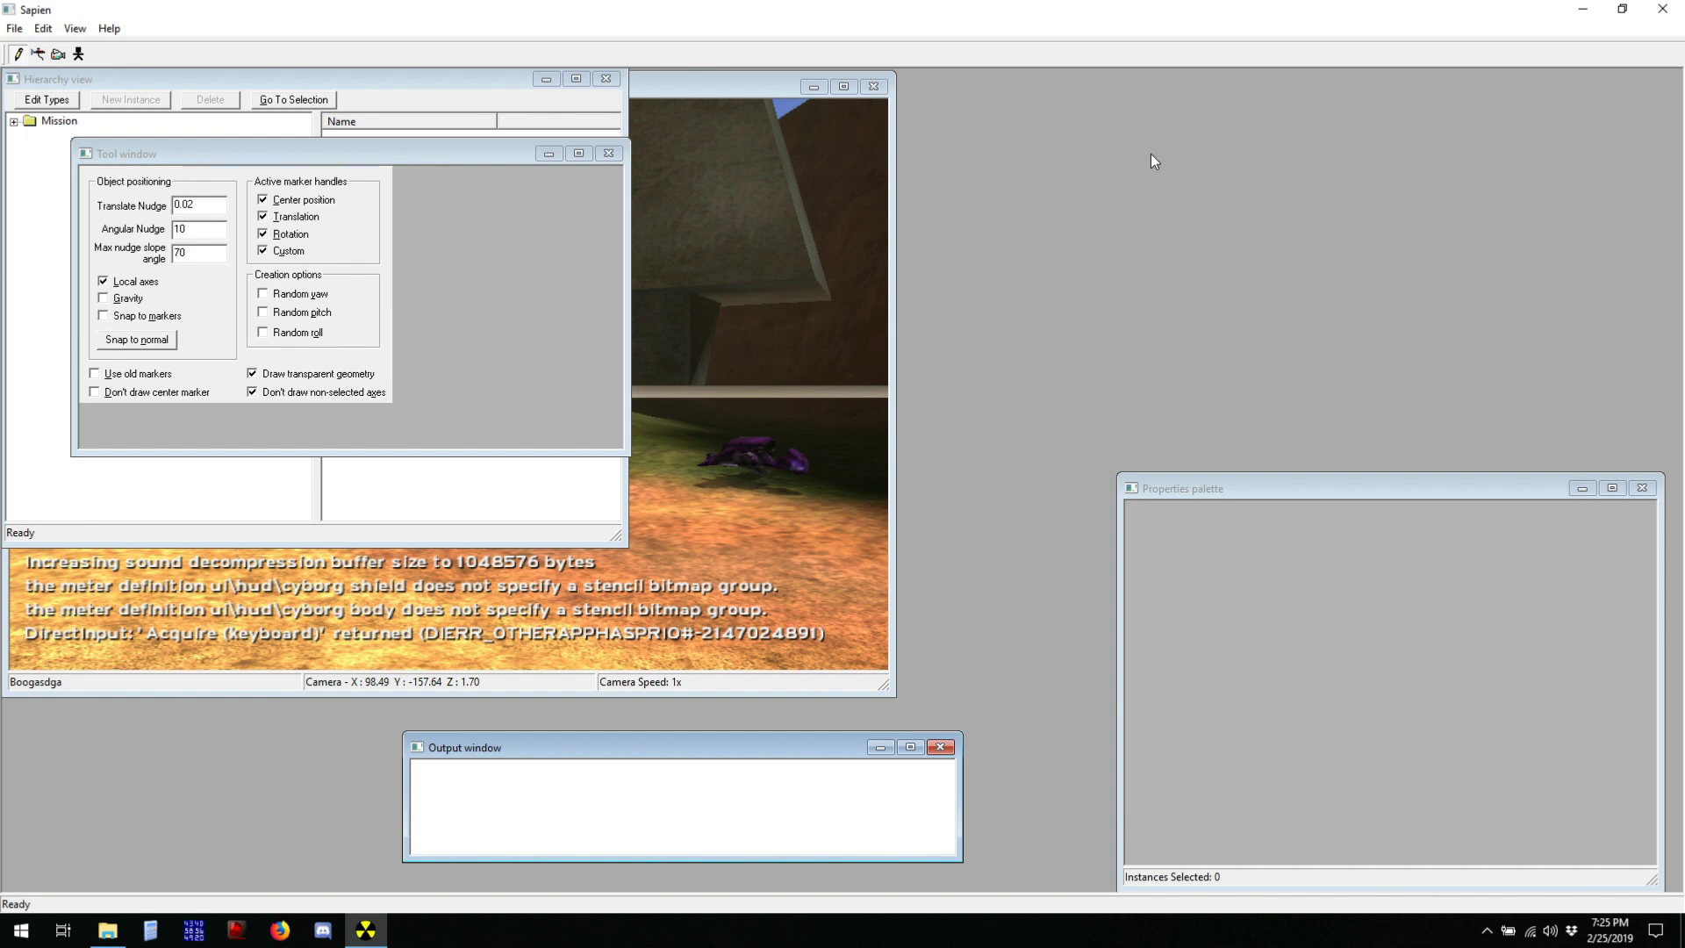
# Move the Tool and Game windows aside and expand the Mission hierarchy
pyautogui.moveTo(399, 153); pyautogui.dragTo(1358, 117)
pyautogui.moveTo(694, 87); pyautogui.dragTo(1006, 103)
pyautogui.doubleClick(31, 126)
pyautogui.moveTo(836, 102); pyautogui.dragTo(922, 97)
pyautogui.moveTo(808, 408); pyautogui.dragTo(767, 377, button='middle')
# Under Objects > Units > Bipeds, add cyborg_mp to the biped type palette
pyautogui.click(30, 137)
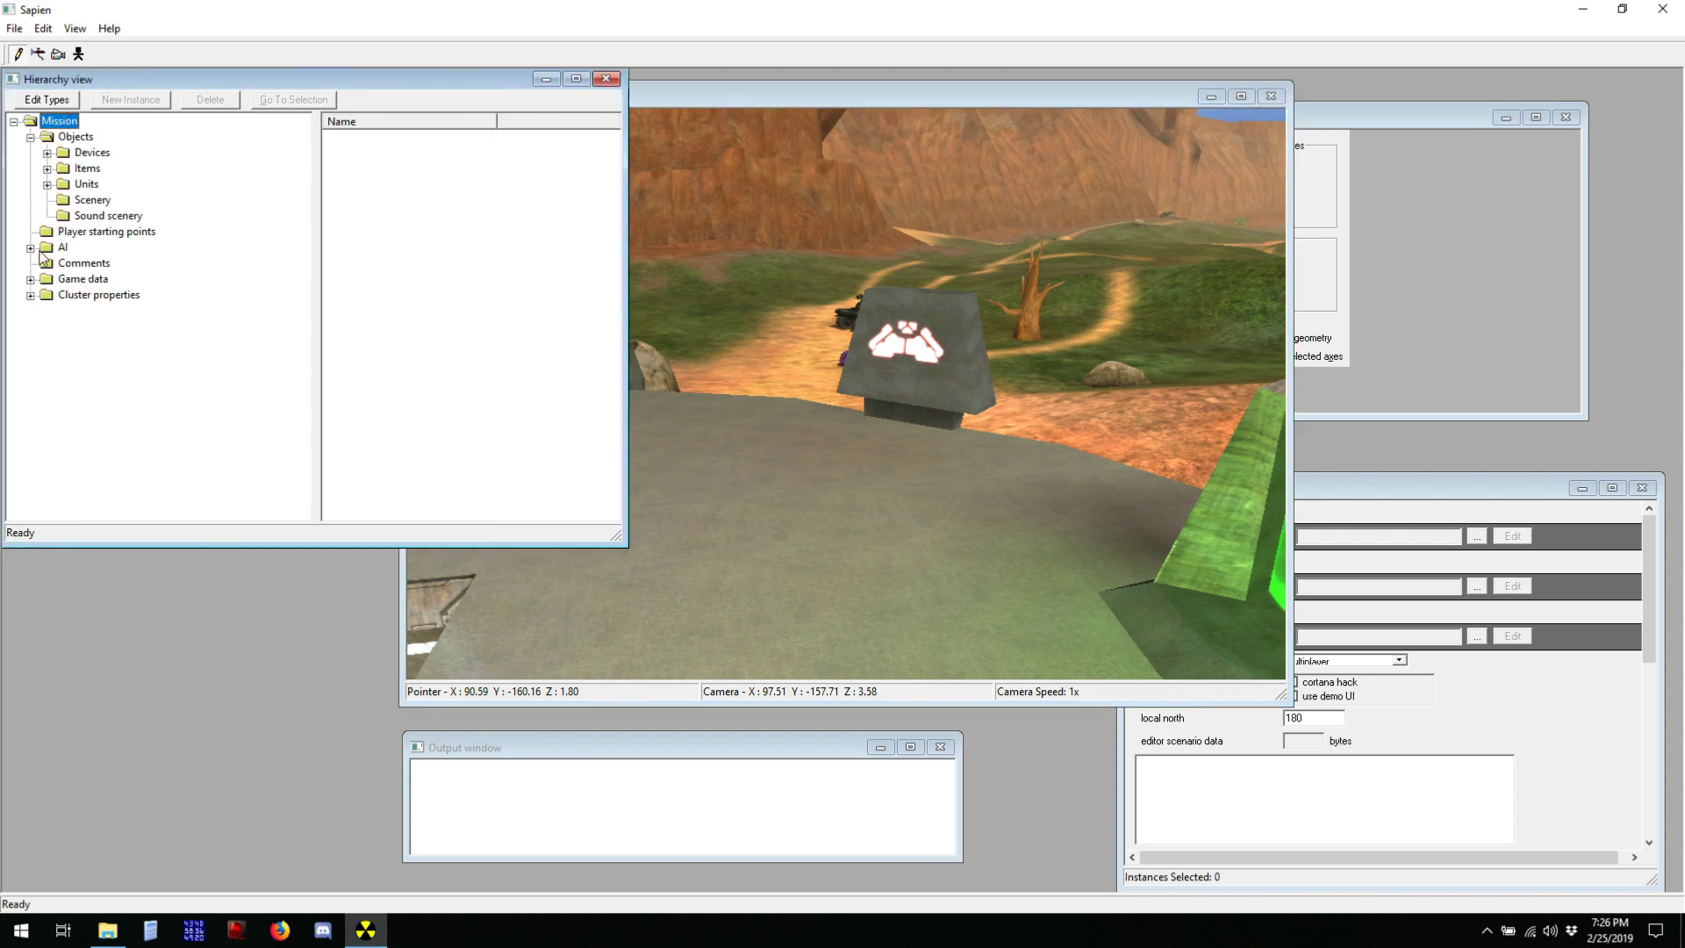
pyautogui.click(47, 184)
pyautogui.click(97, 201)
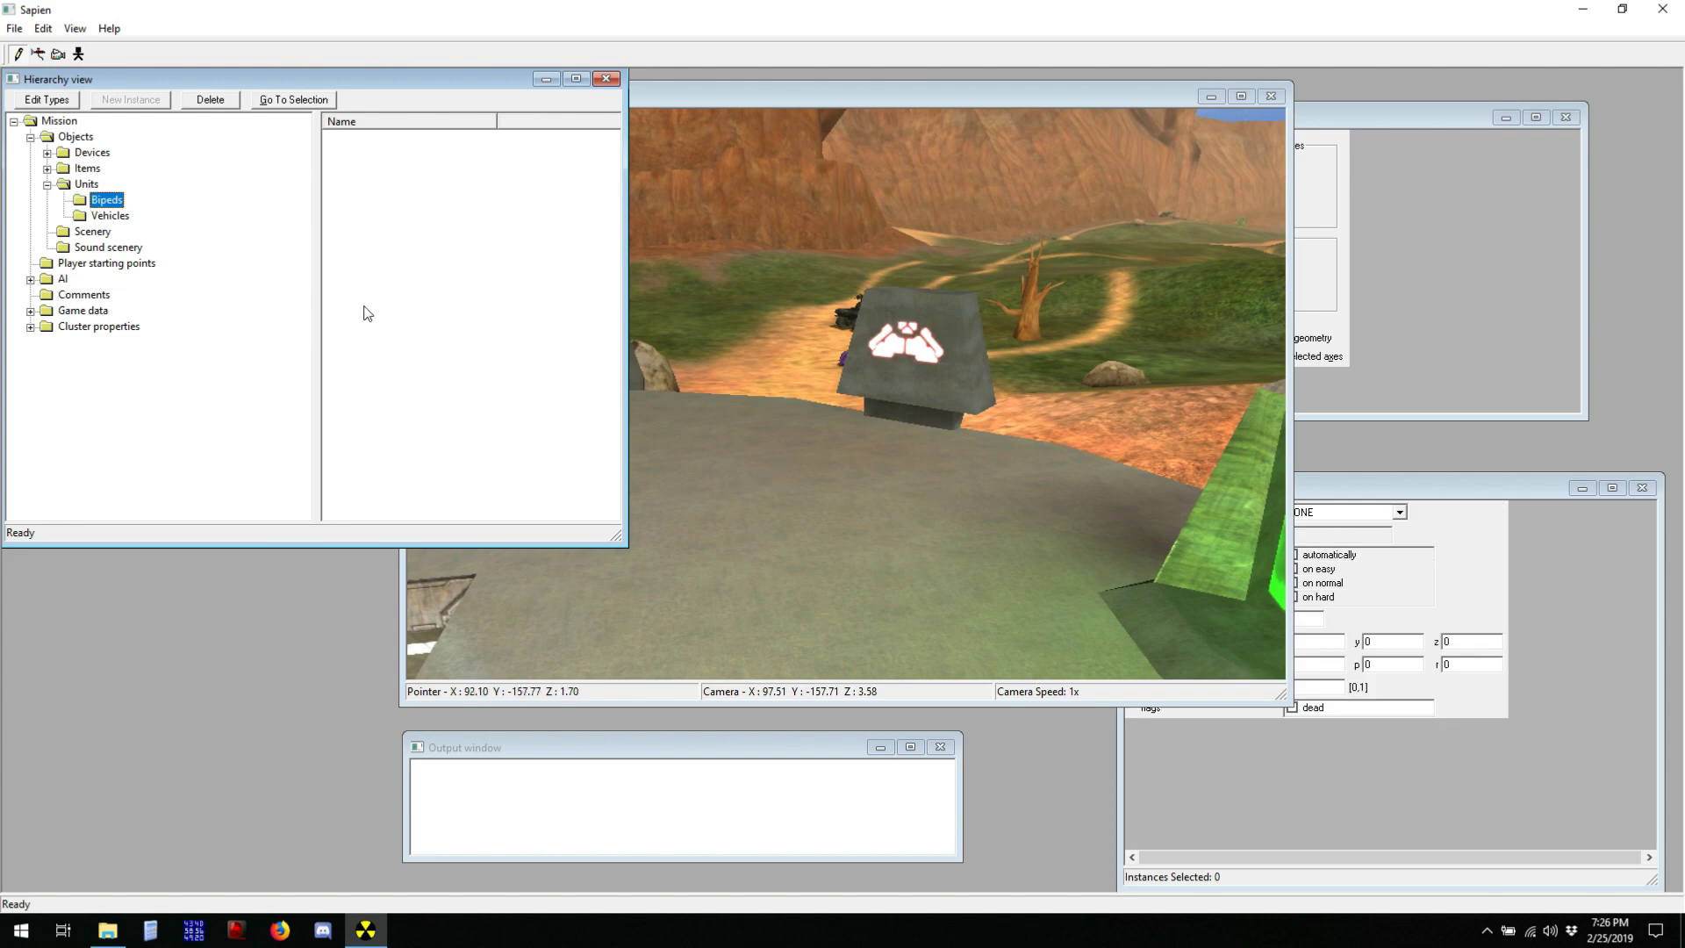
pyautogui.click(49, 100)
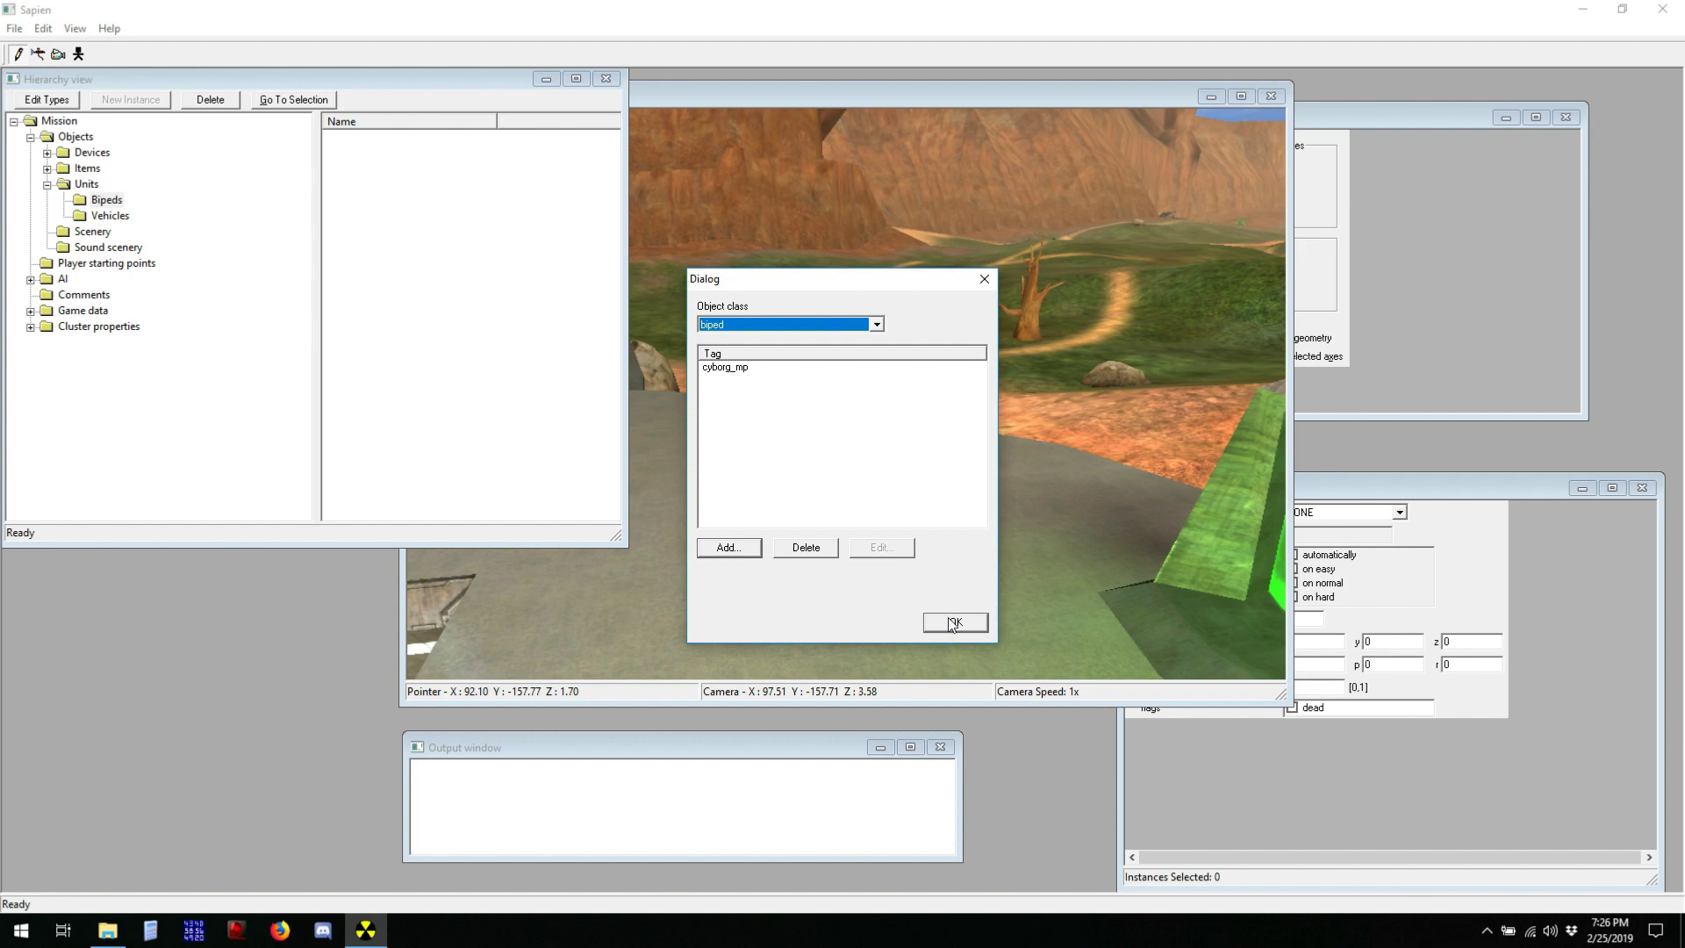
pyautogui.click(794, 377)
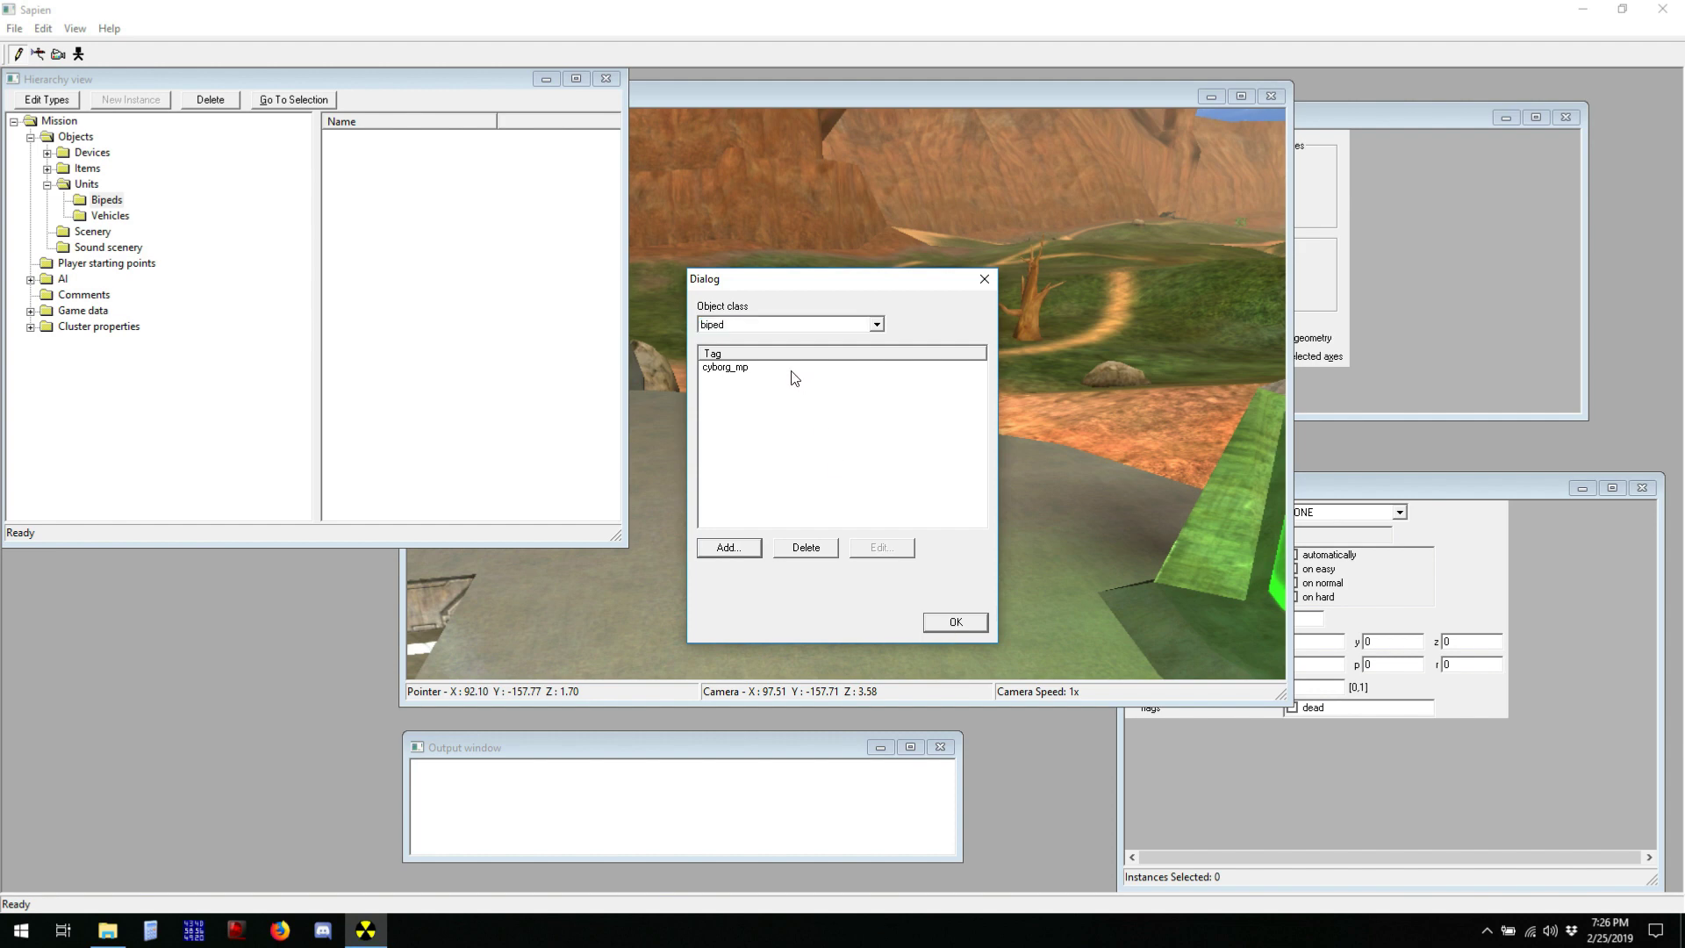
pyautogui.click(955, 622)
# Place a biped on the Blood Gulch terrain and set its type to cyborg_mp
pyautogui.moveTo(850, 523); pyautogui.dragTo(835, 522, button='middle')
pyautogui.click(850, 555)
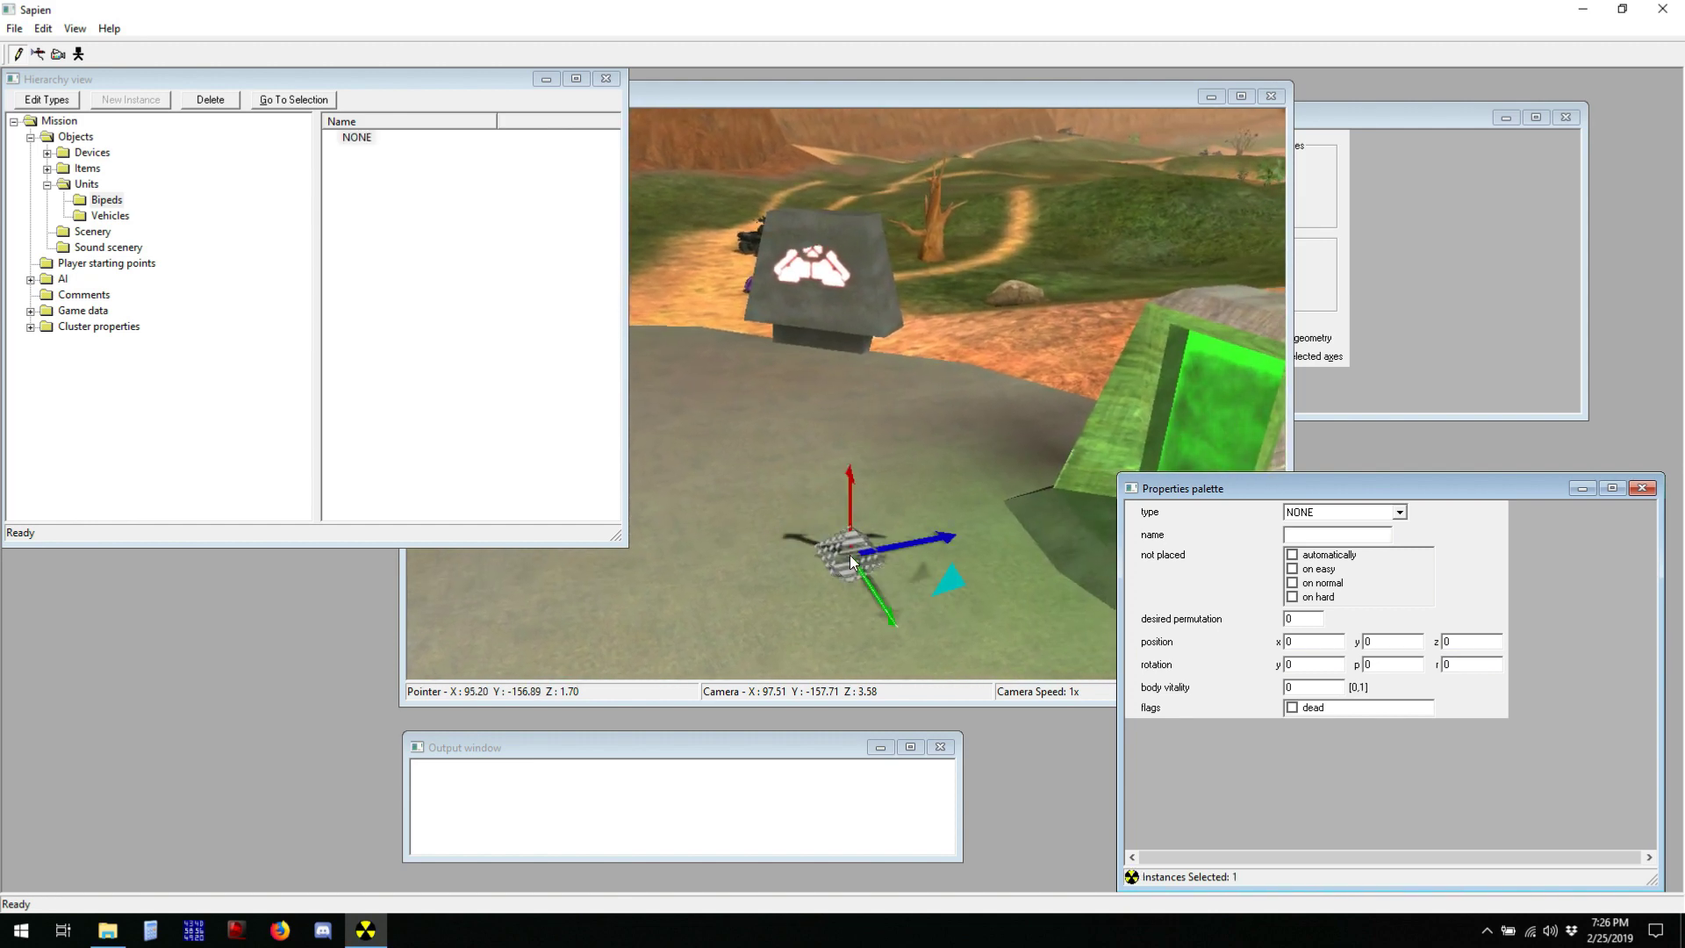
pyautogui.click(1342, 511)
pyautogui.click(1325, 540)
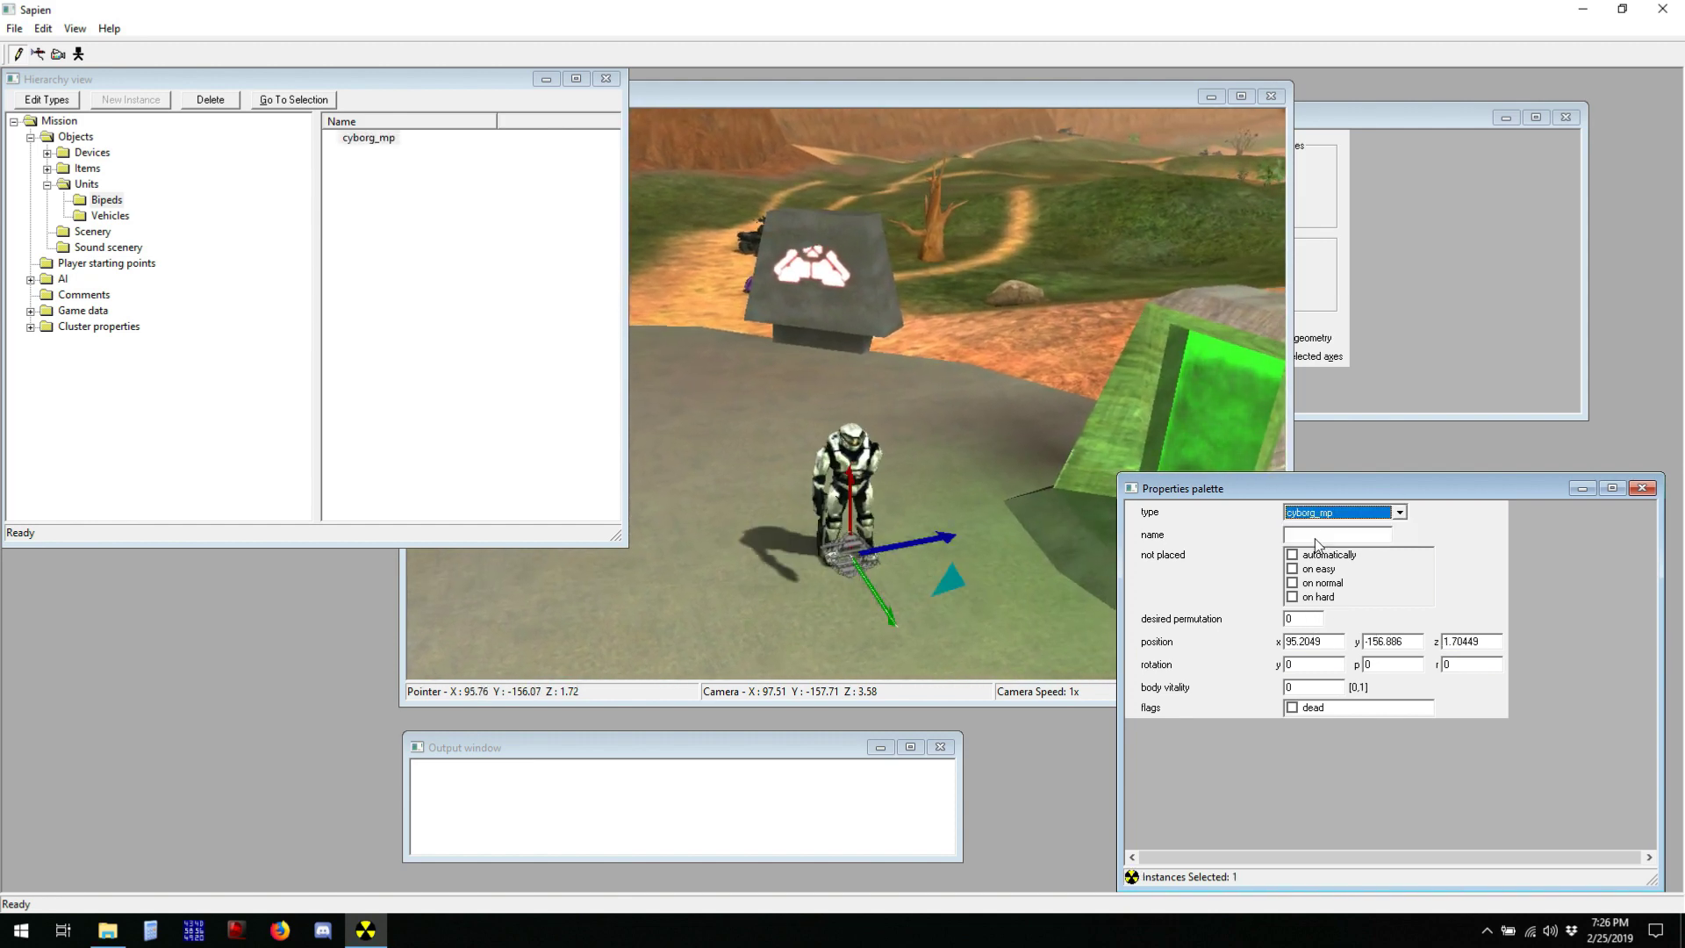
pyautogui.moveTo(850, 544); pyautogui.dragTo(849, 544, button='middle')
pyautogui.moveTo(916, 351); pyautogui.dragTo(950, 422, button='middle')
# Place a second cyborg_mp biped, save the scenario as 'test' in the levels folder, and close Sapien
pyautogui.rightClick(949, 421)
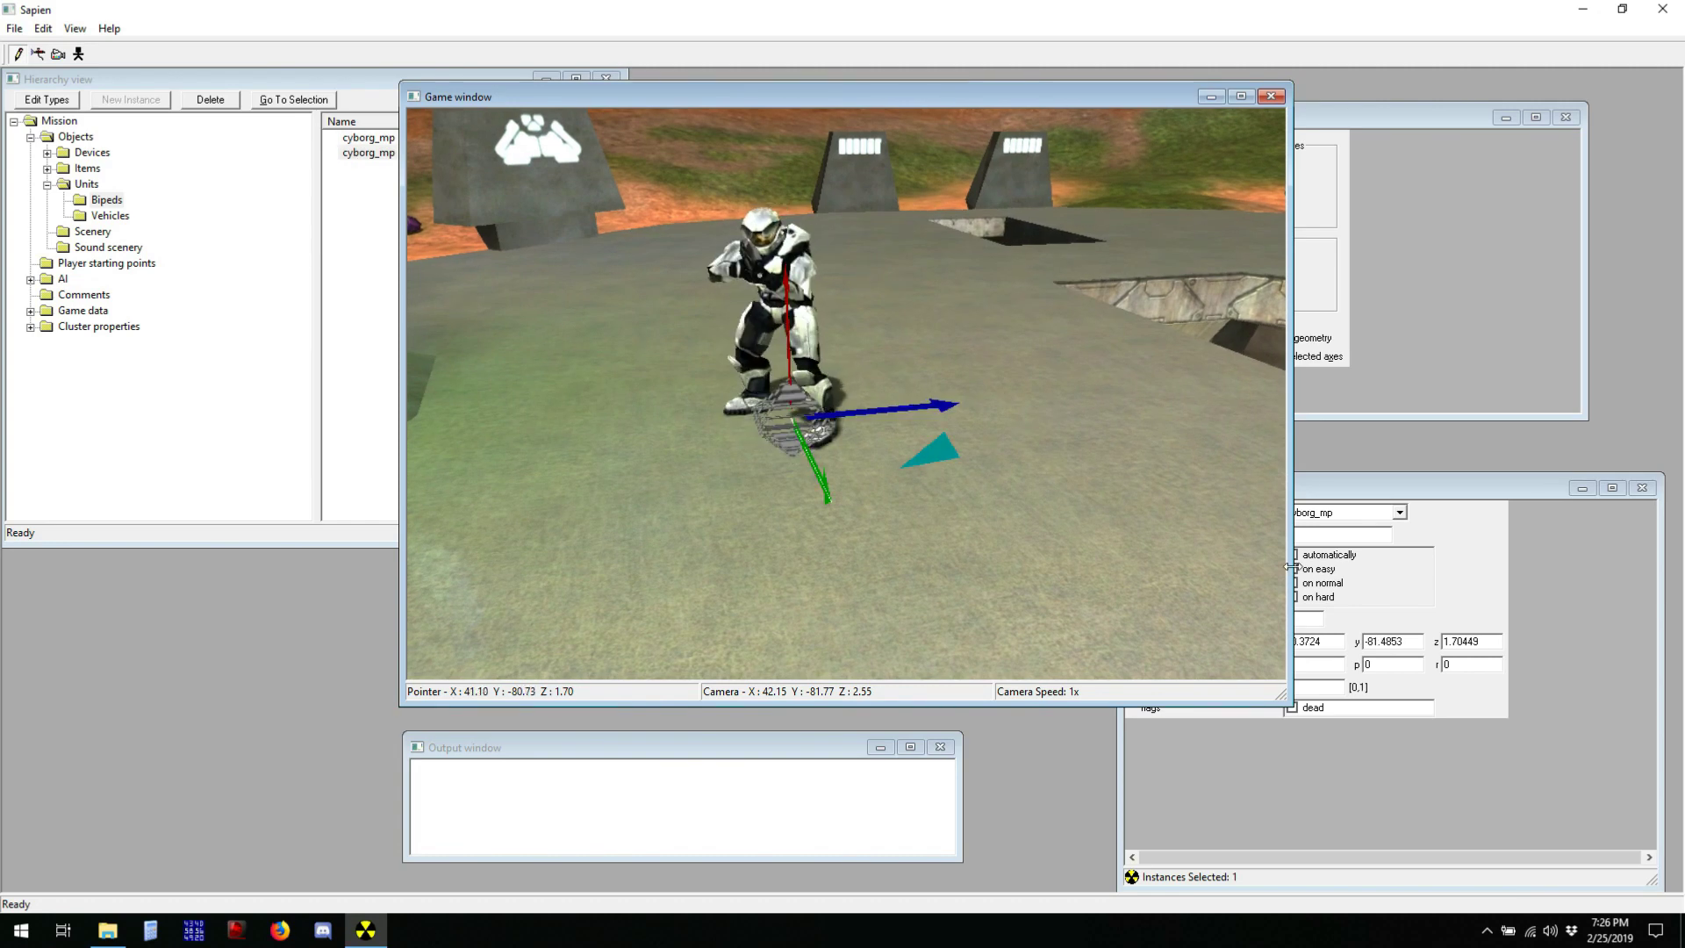
pyautogui.click(14, 28)
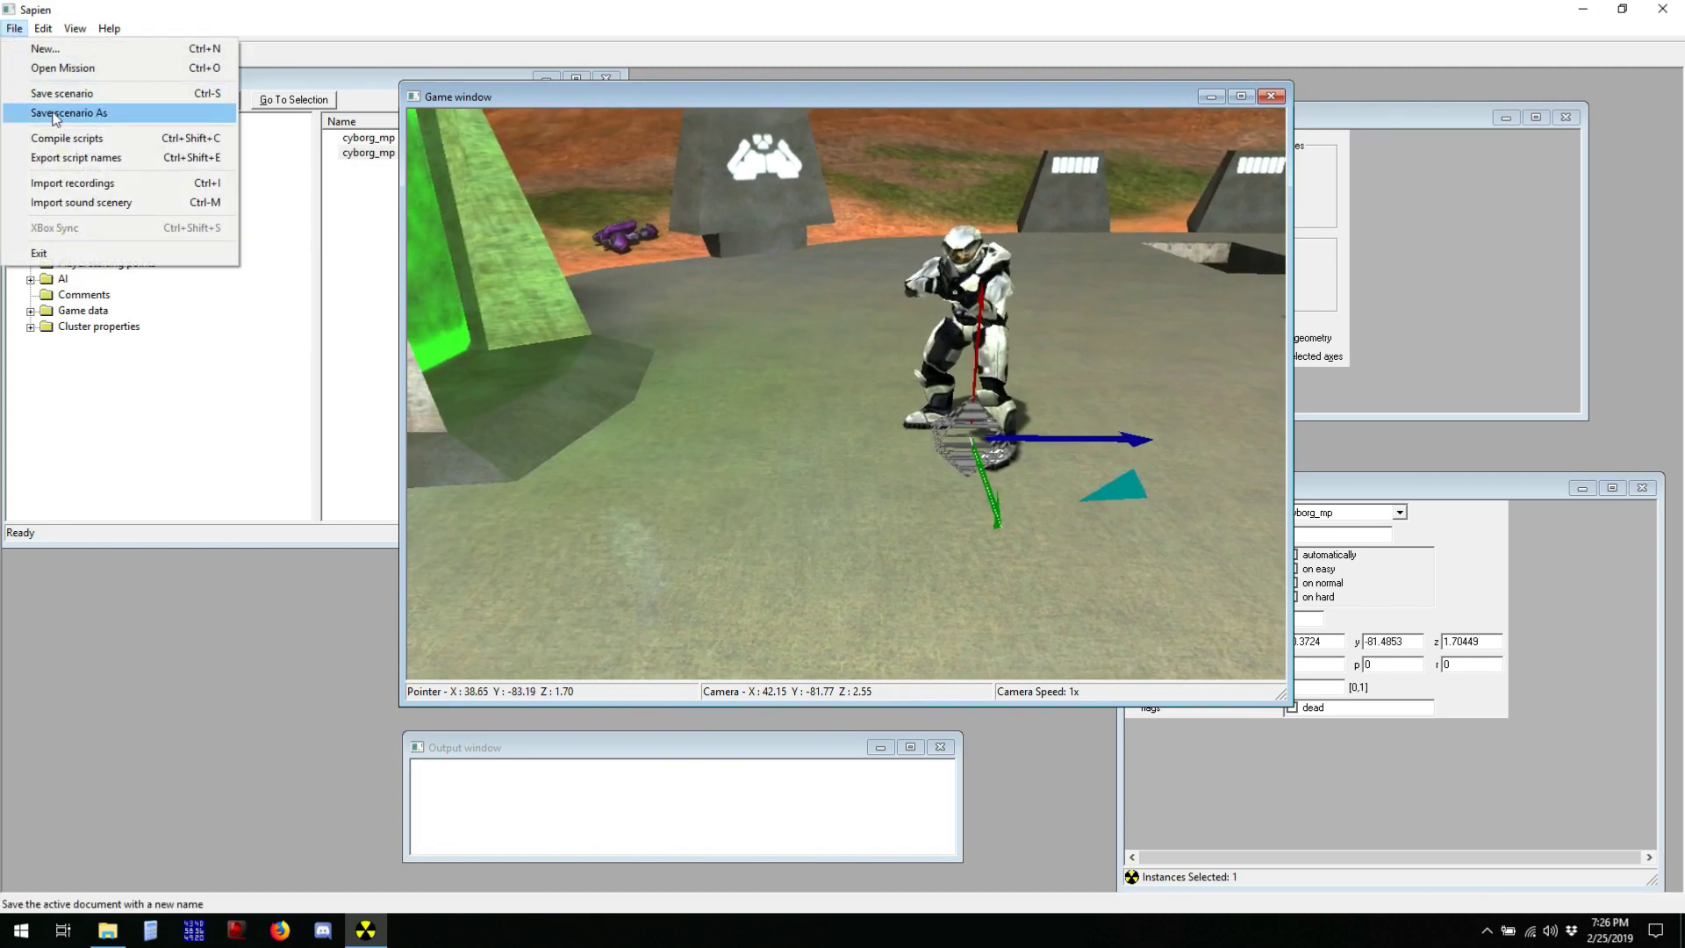
pyautogui.click(55, 114)
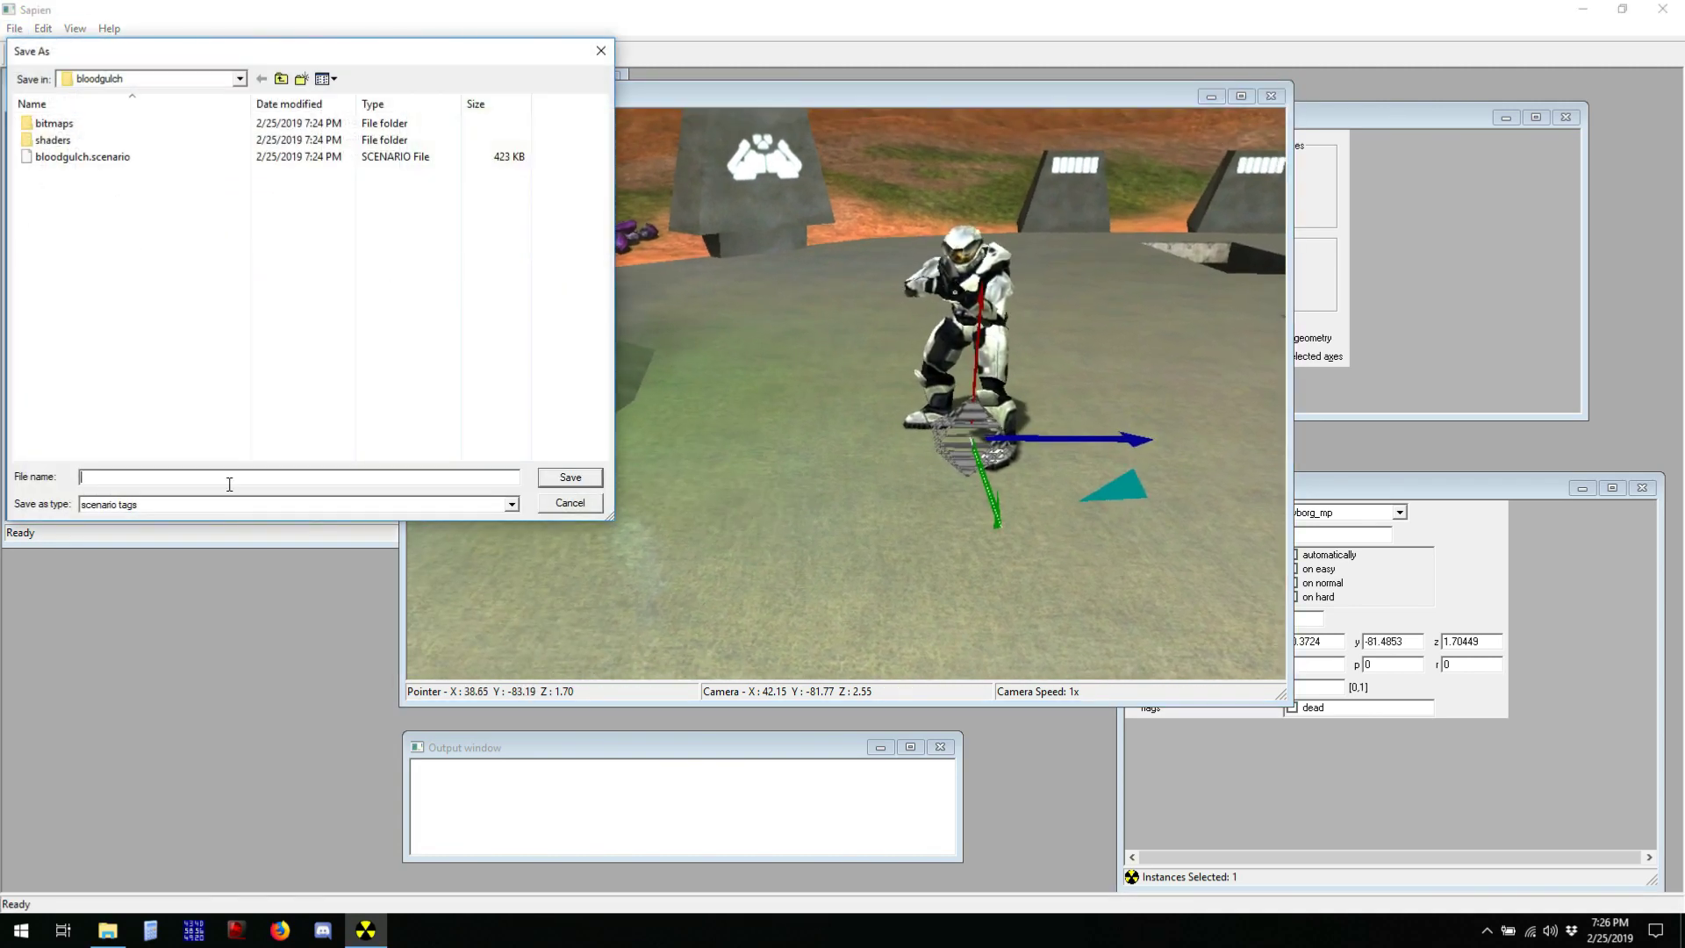
pyautogui.press('BackSpace')
pyautogui.press('BackSpace')
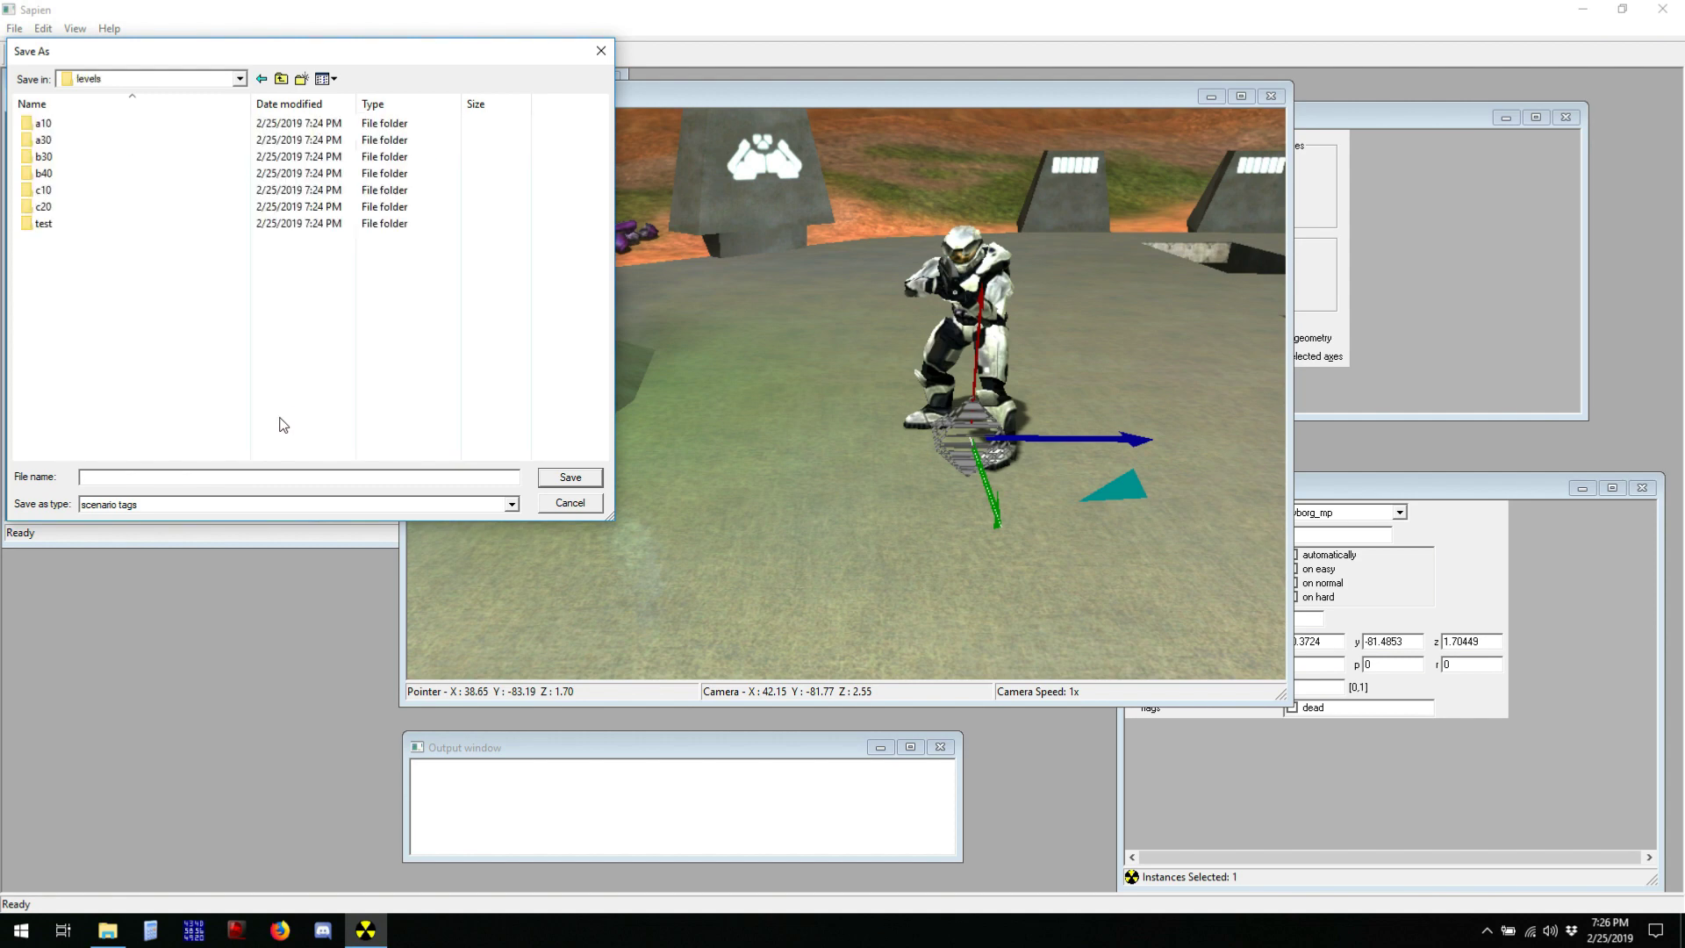
pyautogui.click(237, 477)
pyautogui.write('test.scenario')
pyautogui.press('Return')
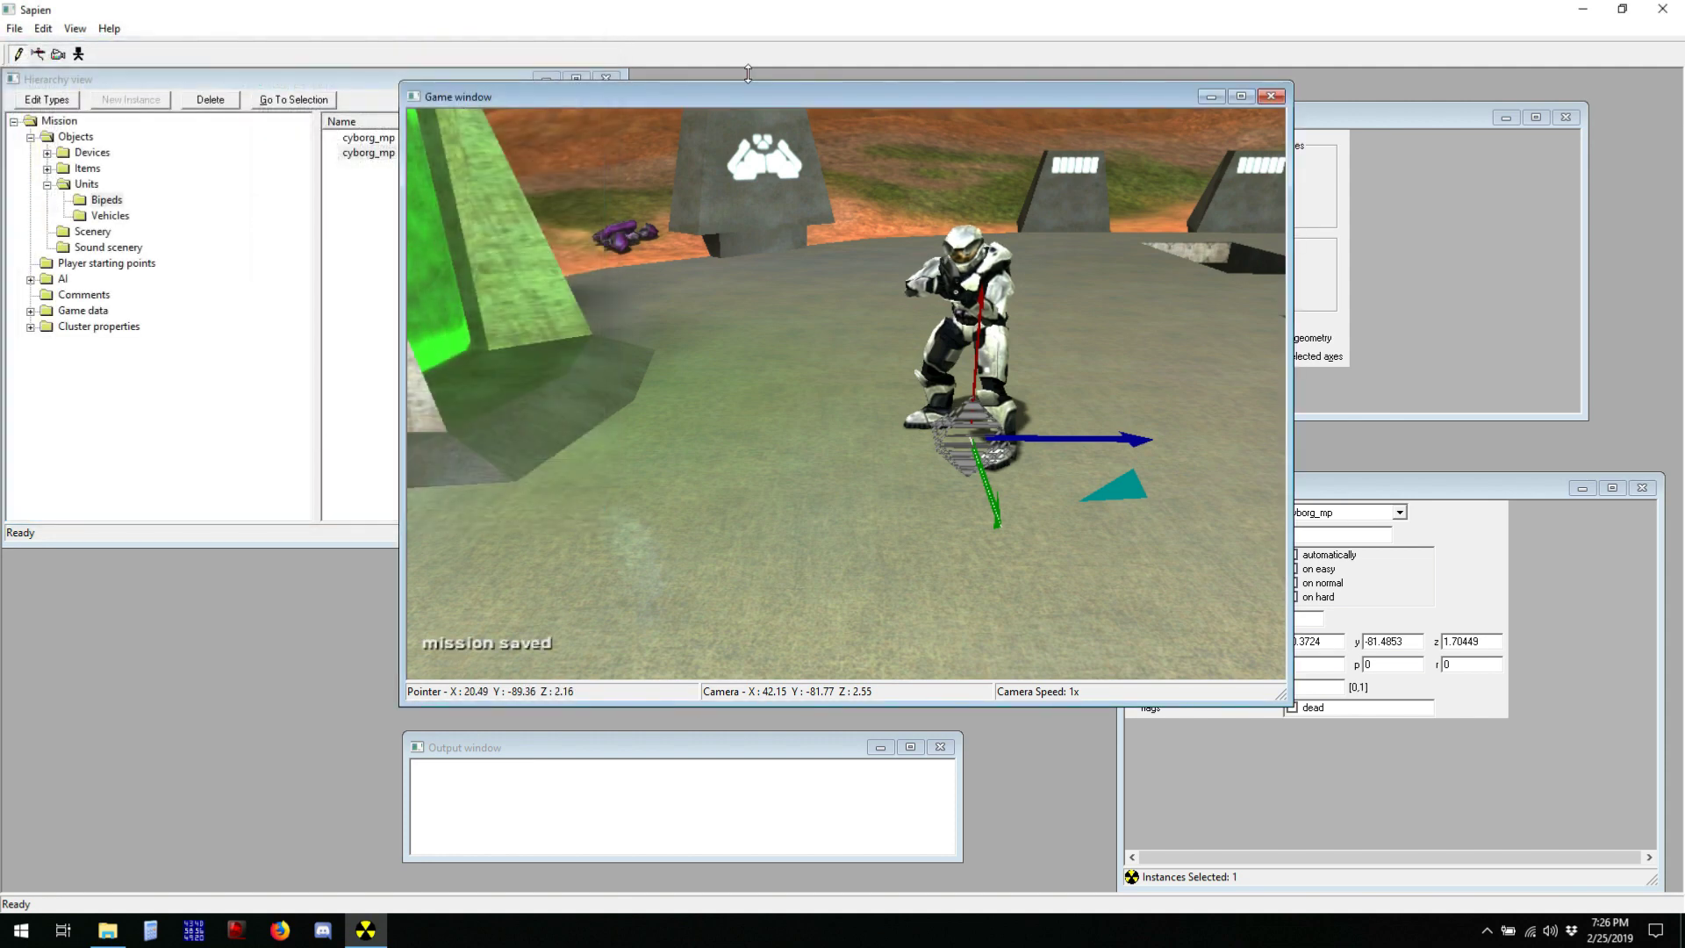
pyautogui.click(1662, 10)
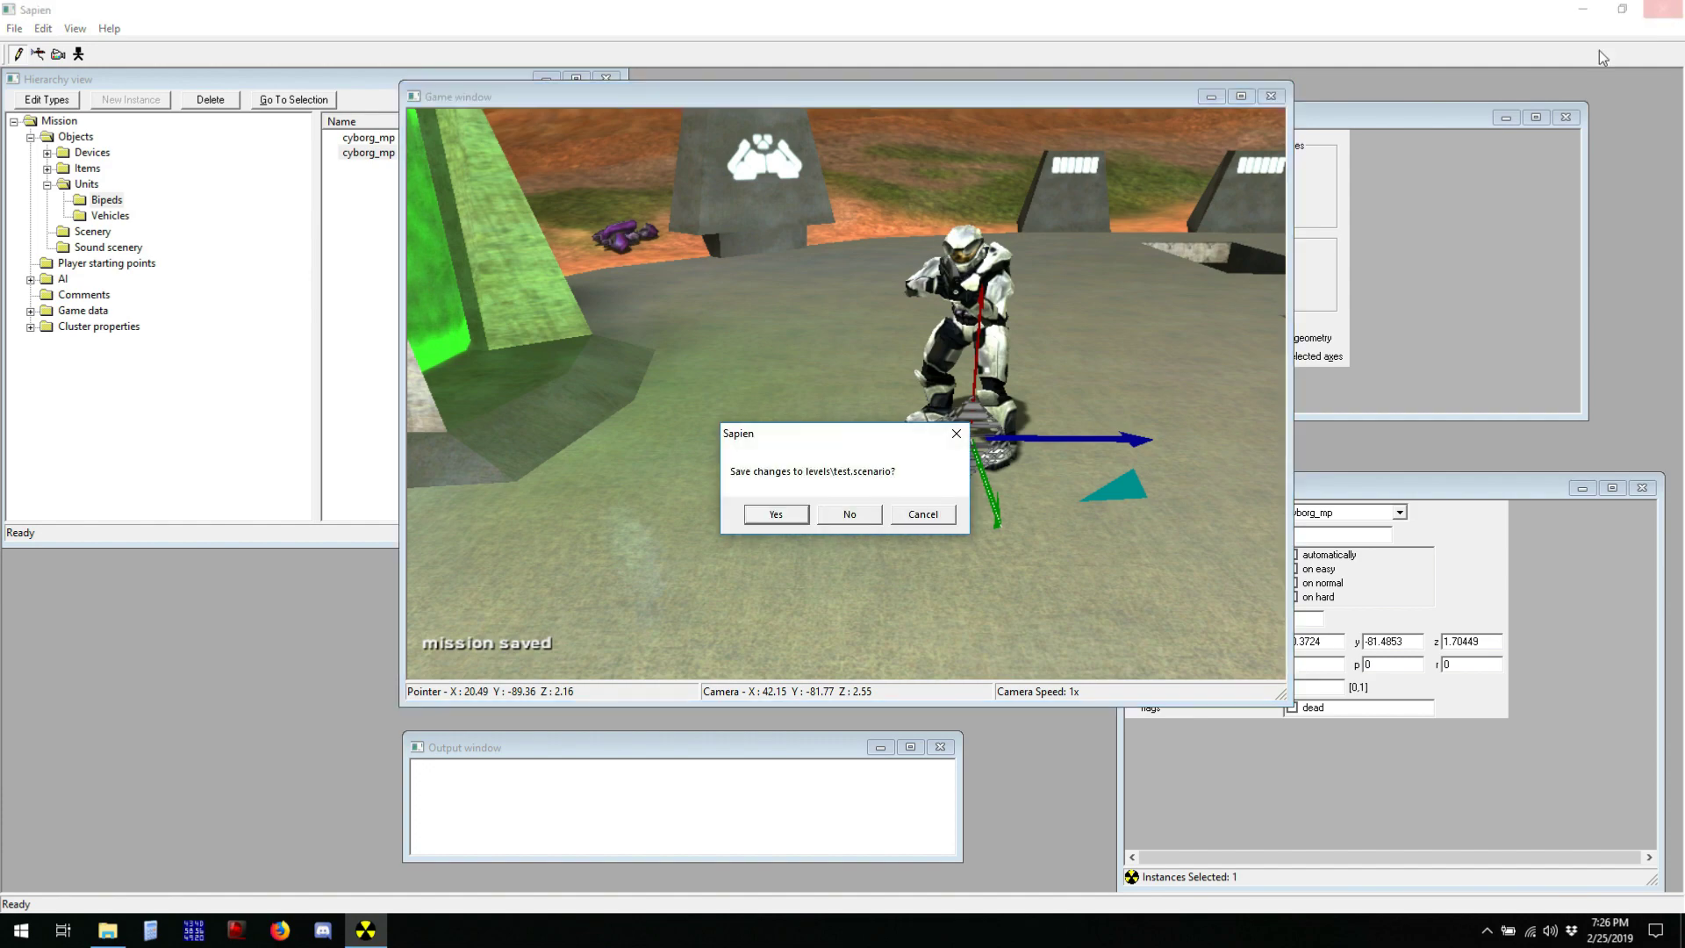
# Exit Sapien without saving again and select the maps folder inside halo_test
pyautogui.click(851, 515)
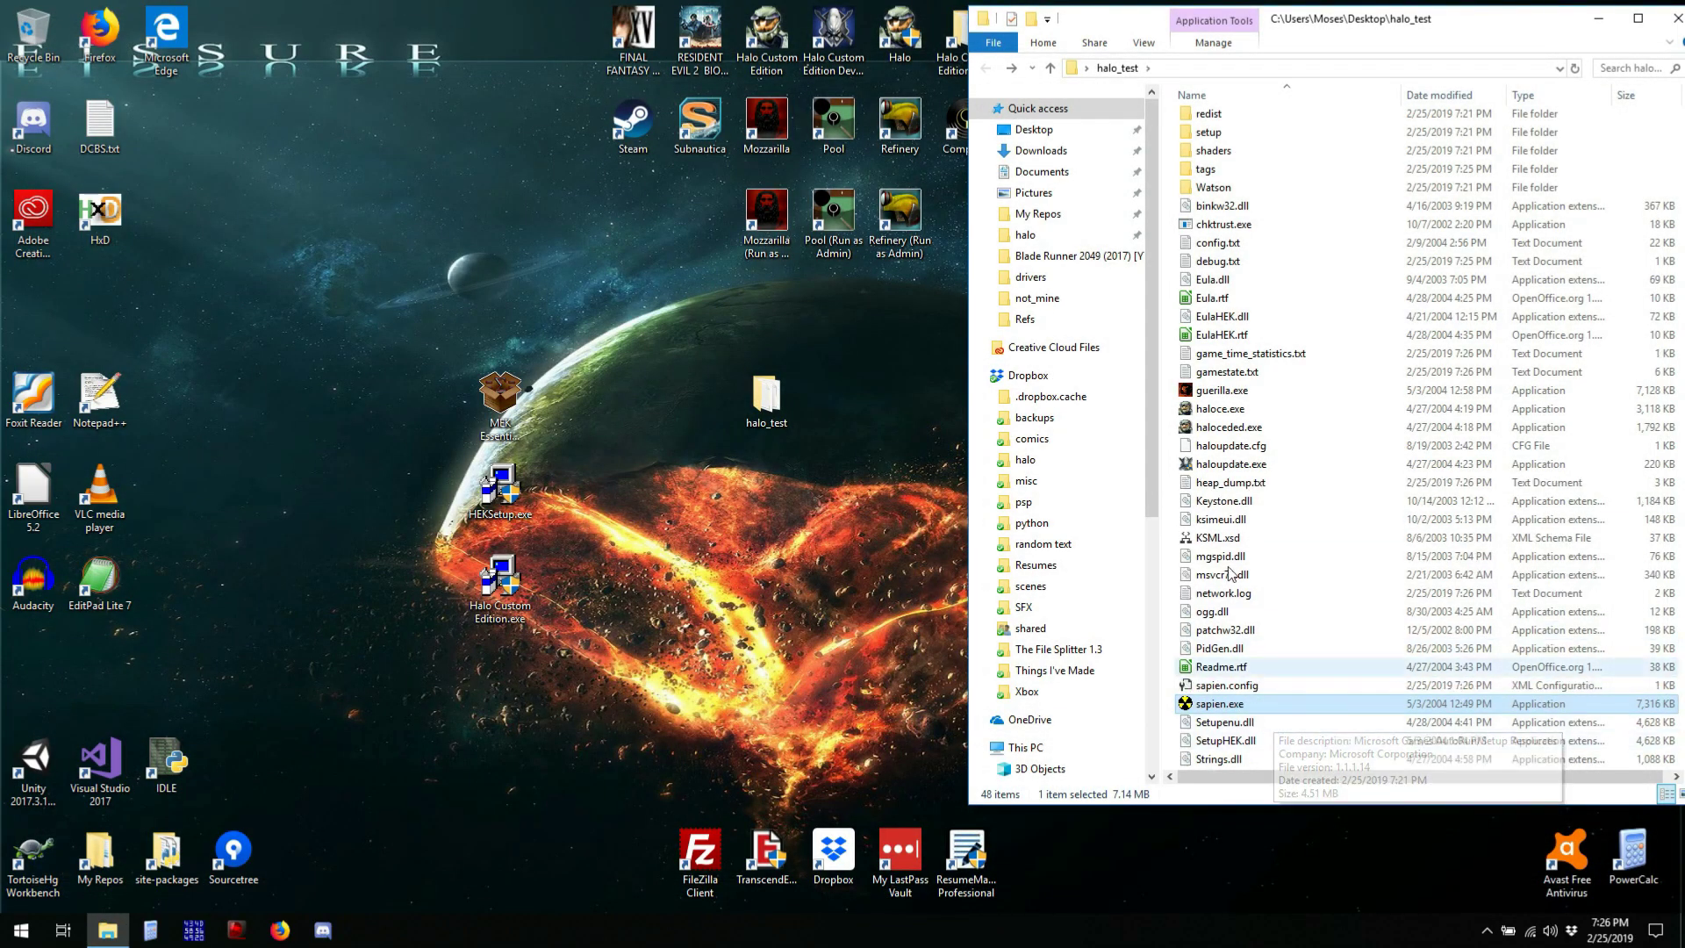
pyautogui.moveTo(1281, 26); pyautogui.dragTo(1280, 86)
pyautogui.scroll(2, 1233, 260)
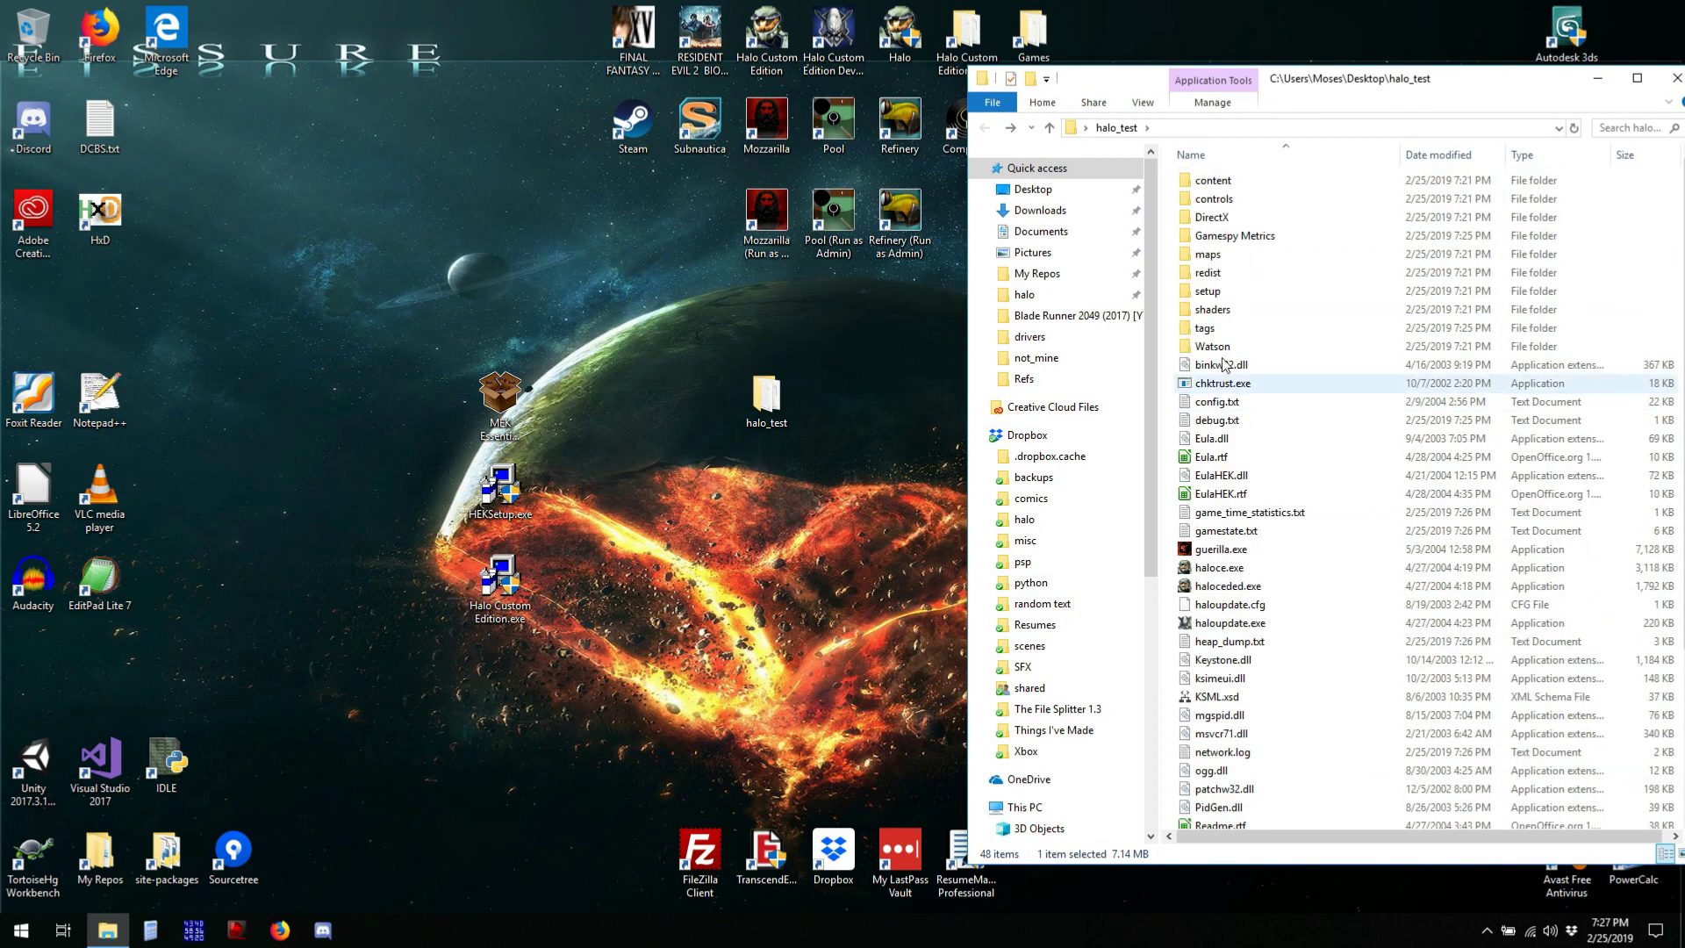
pyautogui.click(1211, 255)
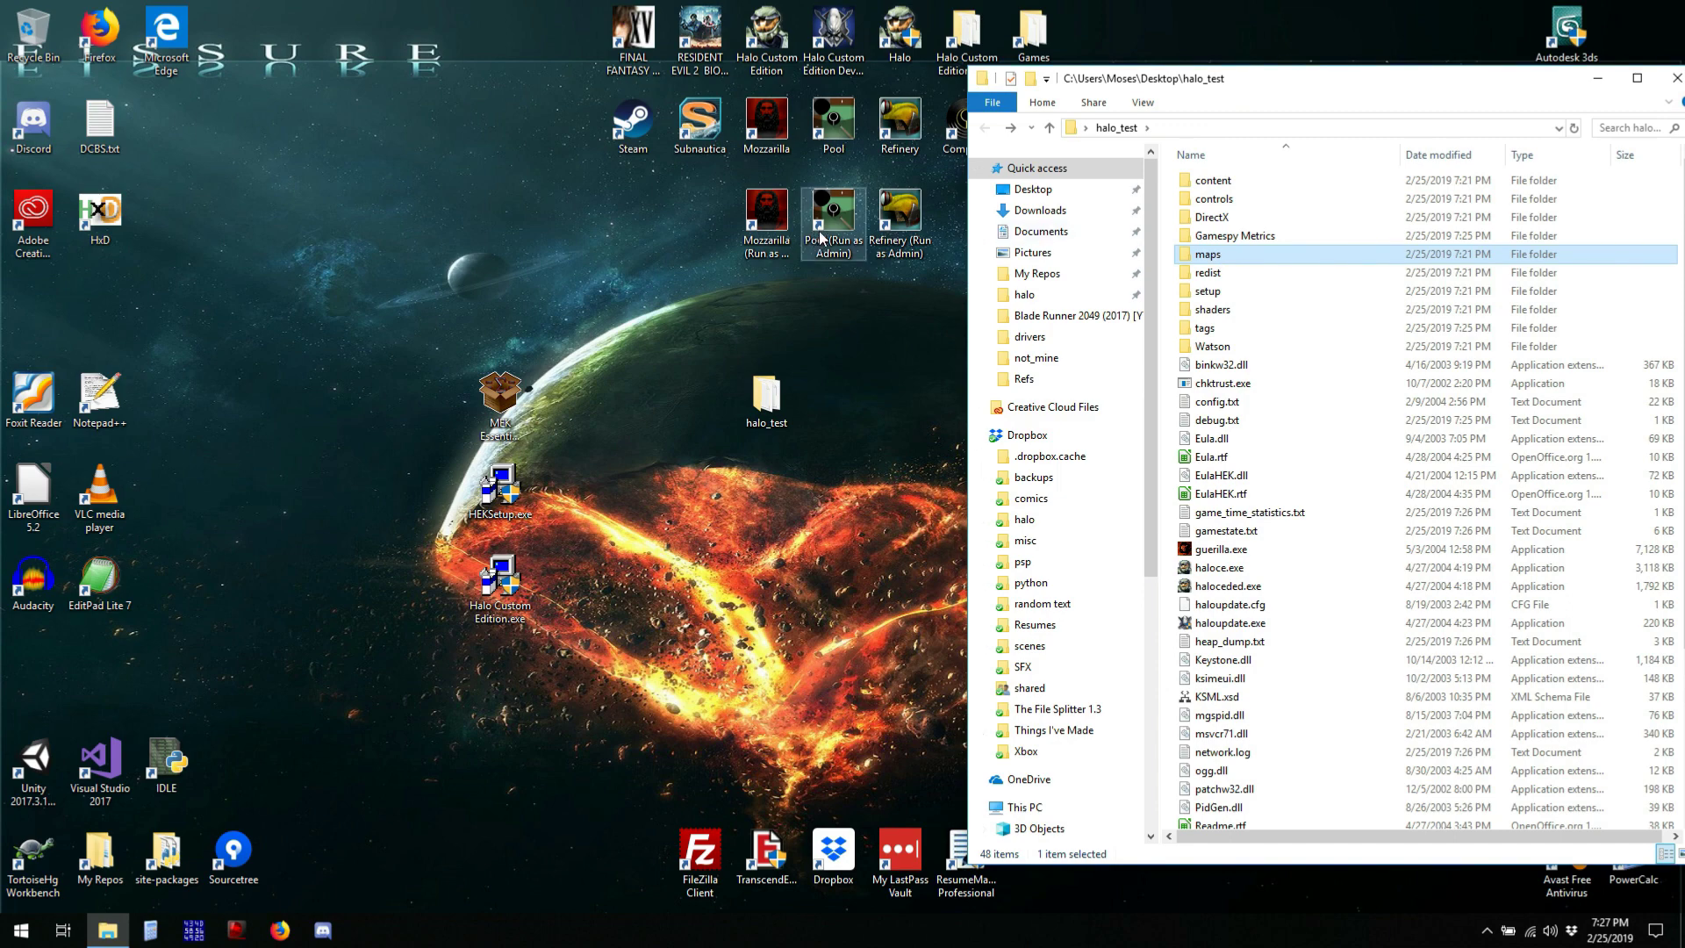
# Launch Pool and delete all existing commands from its list
pyautogui.click(828, 136)
pyautogui.doubleClick(828, 137)
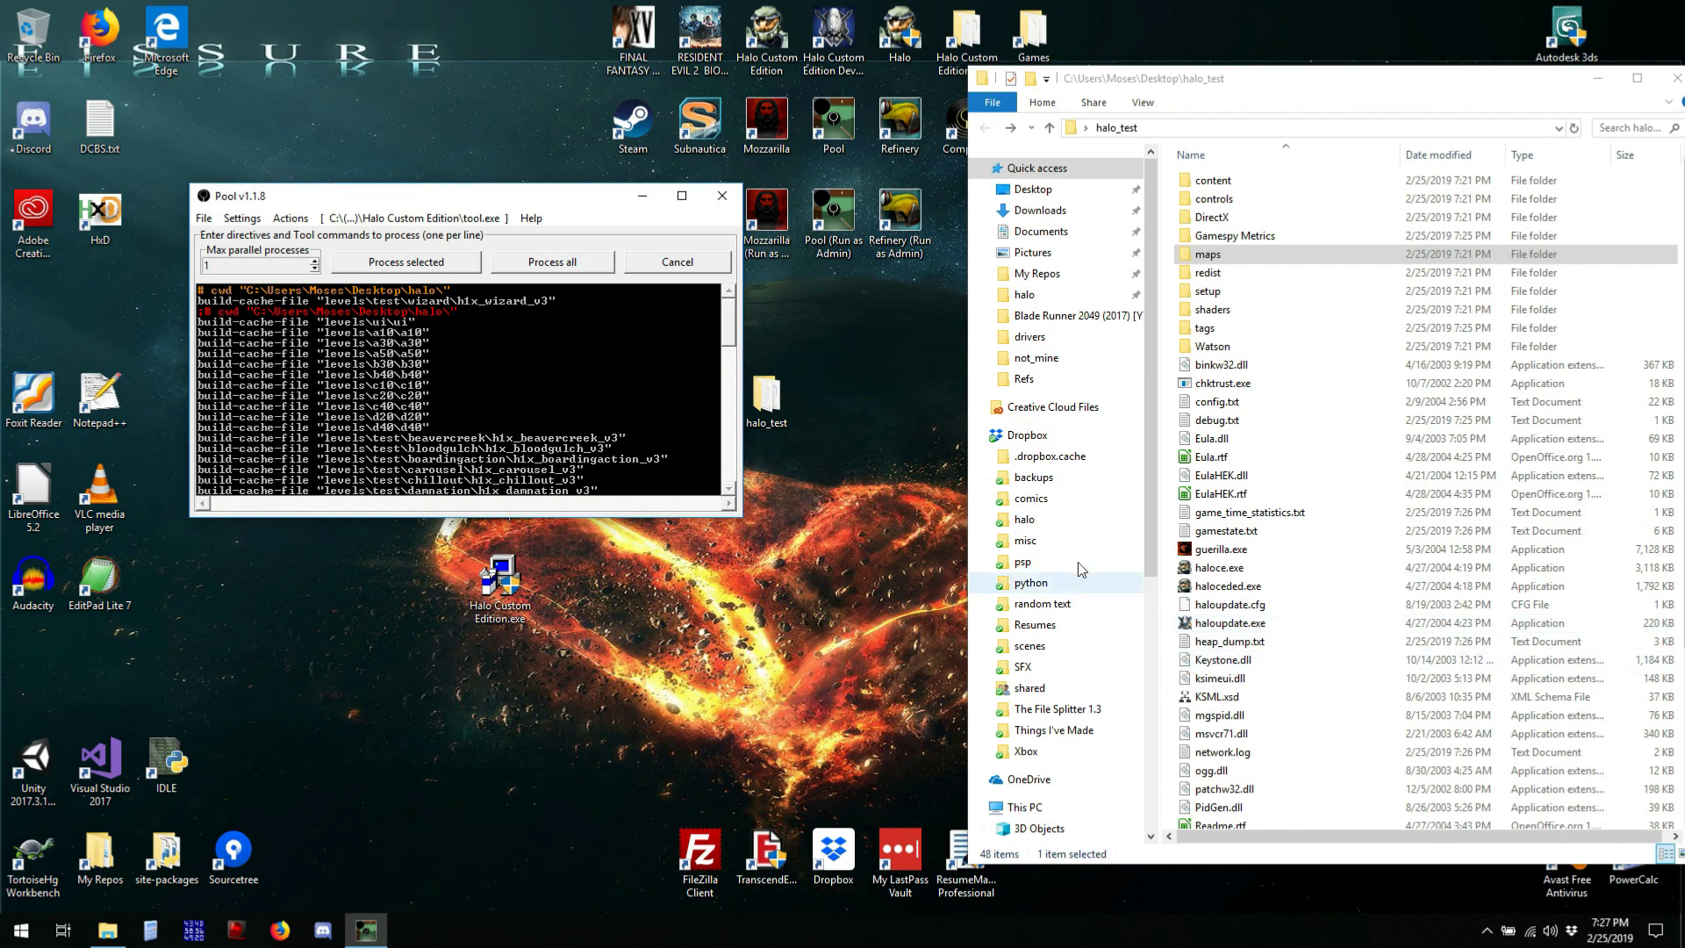
pyautogui.hotkey('ctrl', 'a')
pyautogui.press('Delete')
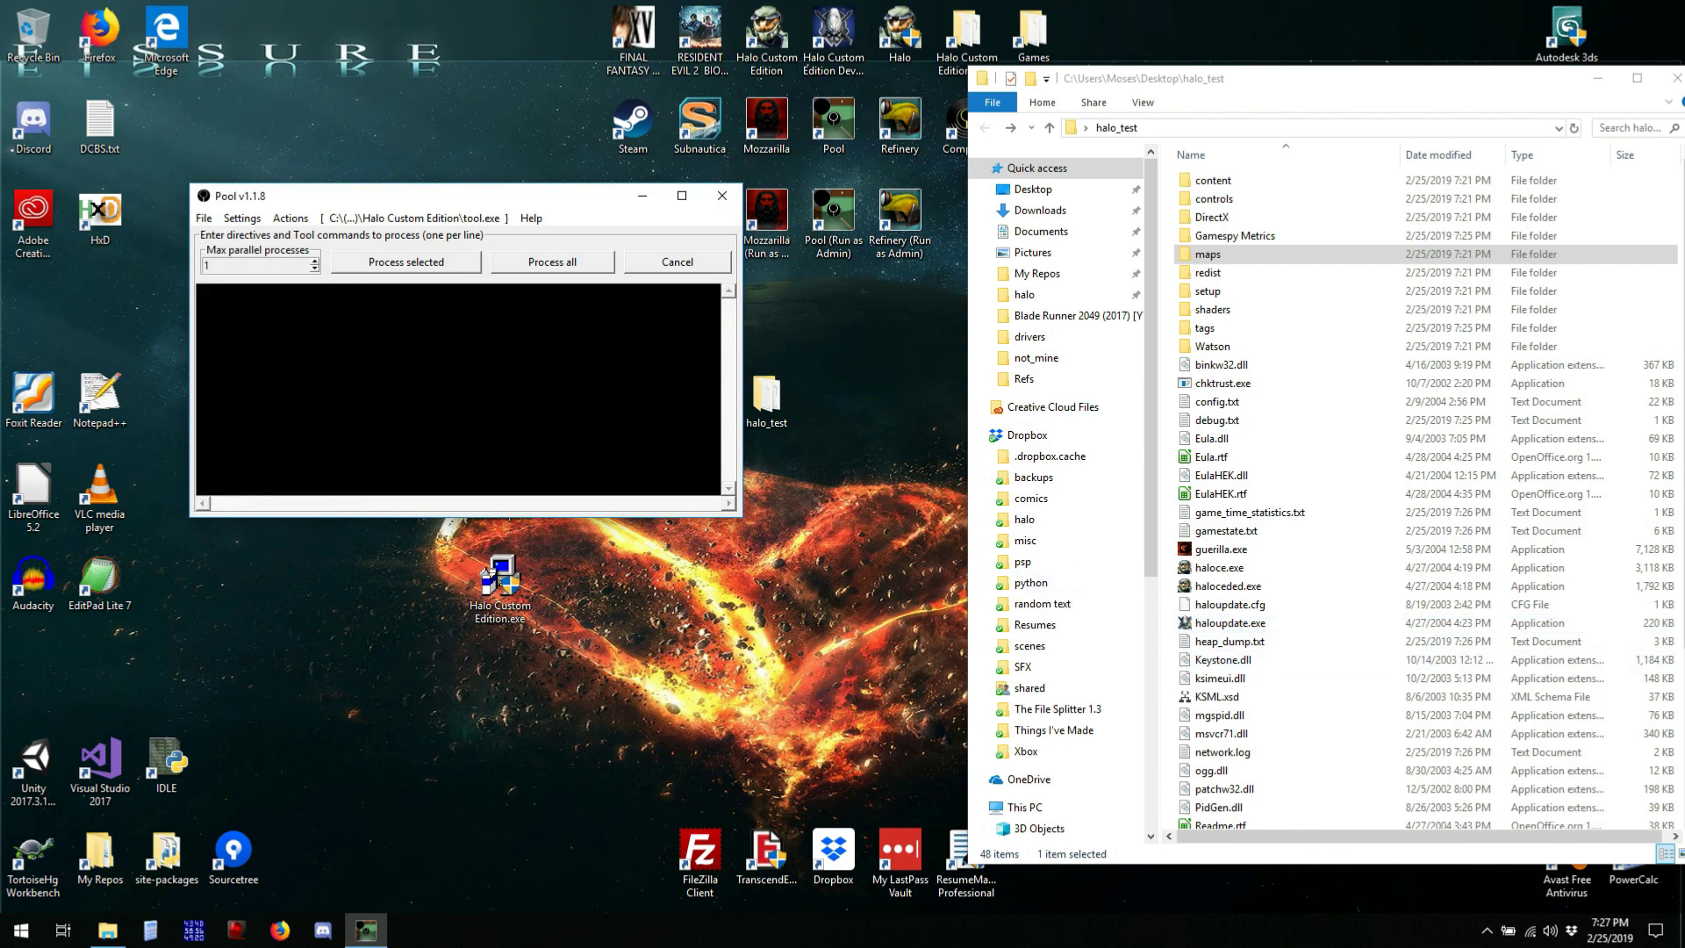
# Replace Pool's tool with tool.exe from the Desktop halo_test folder
pyautogui.click(391, 220)
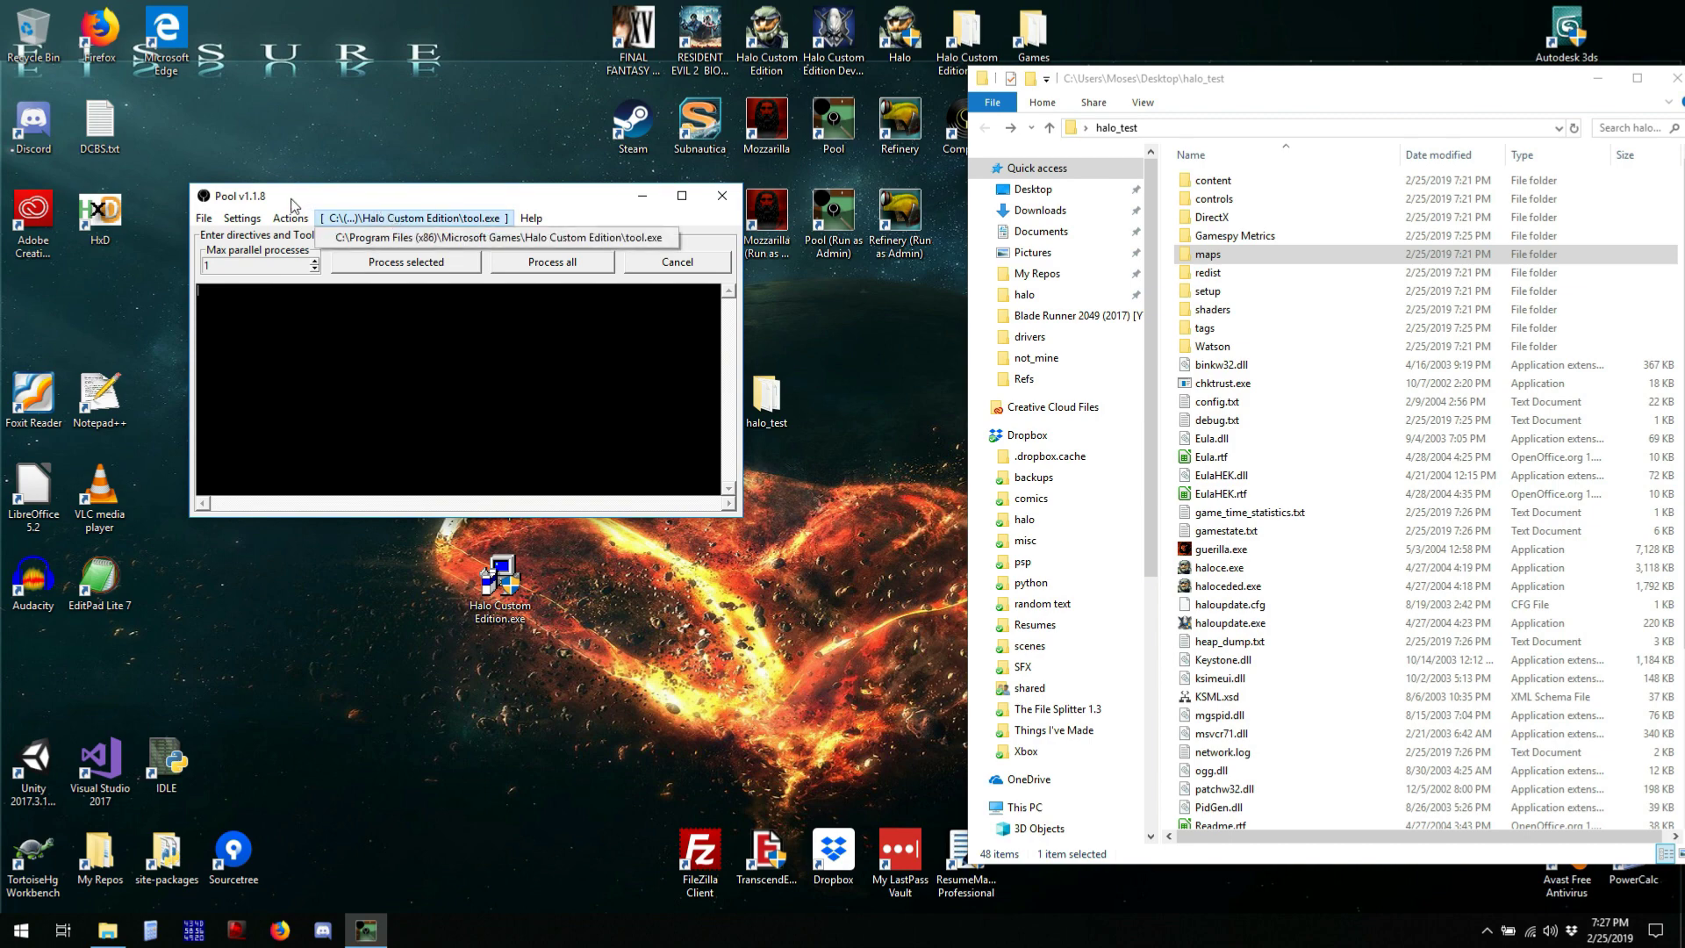
pyautogui.click(211, 219)
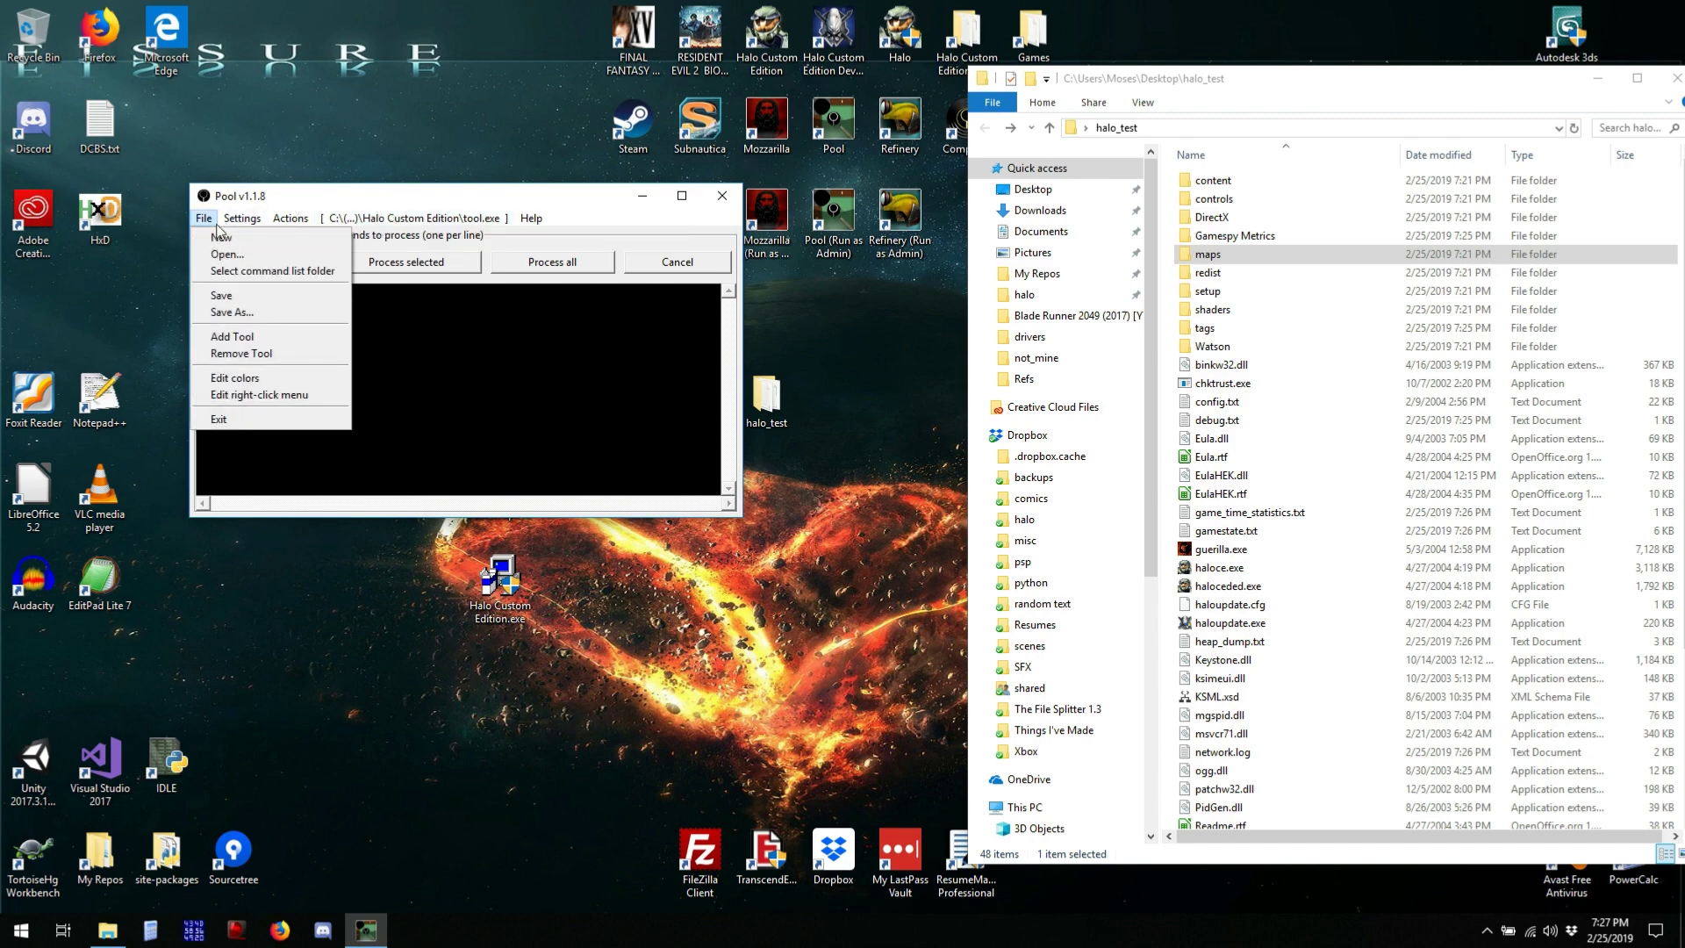
pyautogui.click(258, 353)
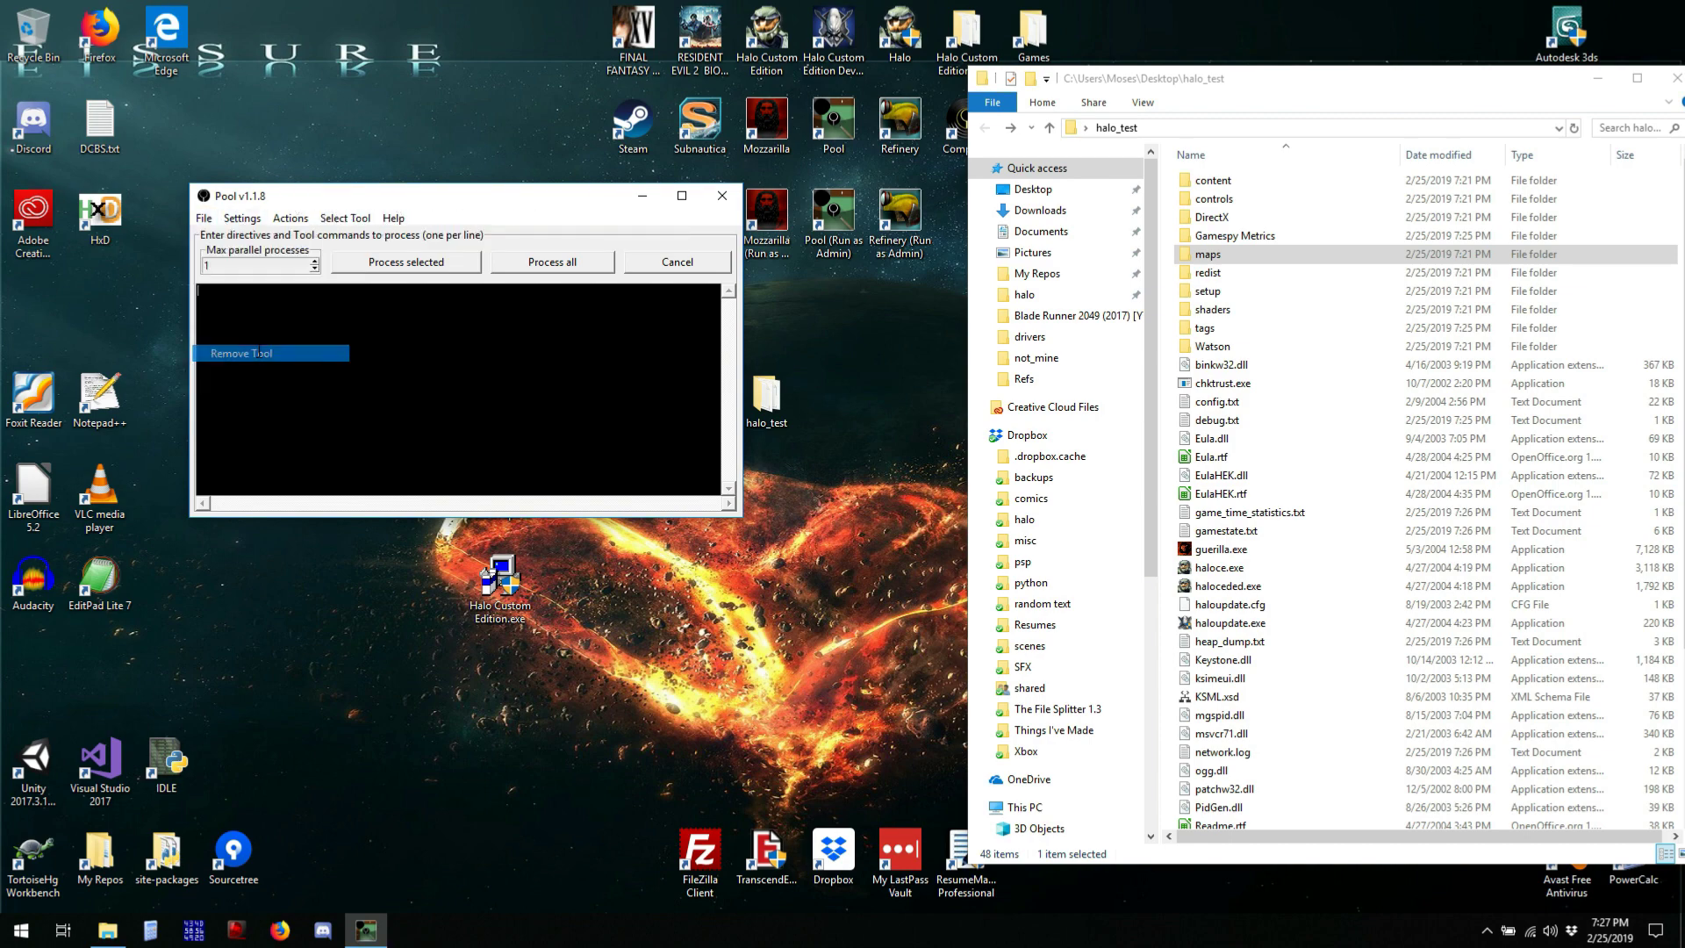
pyautogui.click(211, 221)
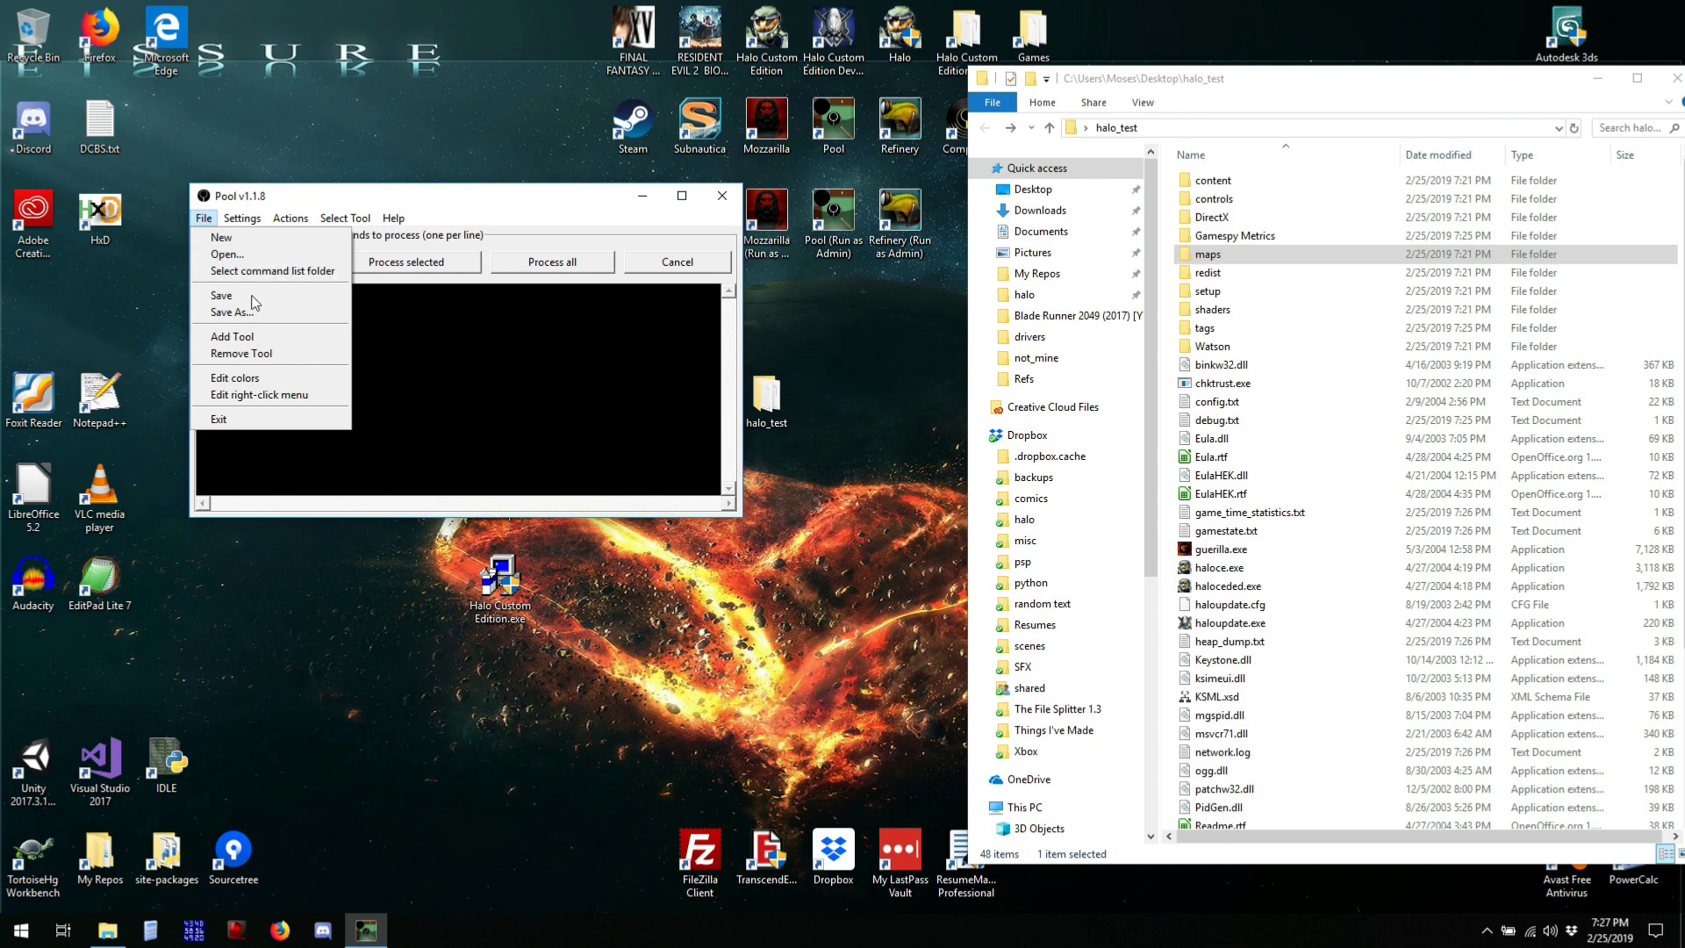
pyautogui.click(236, 337)
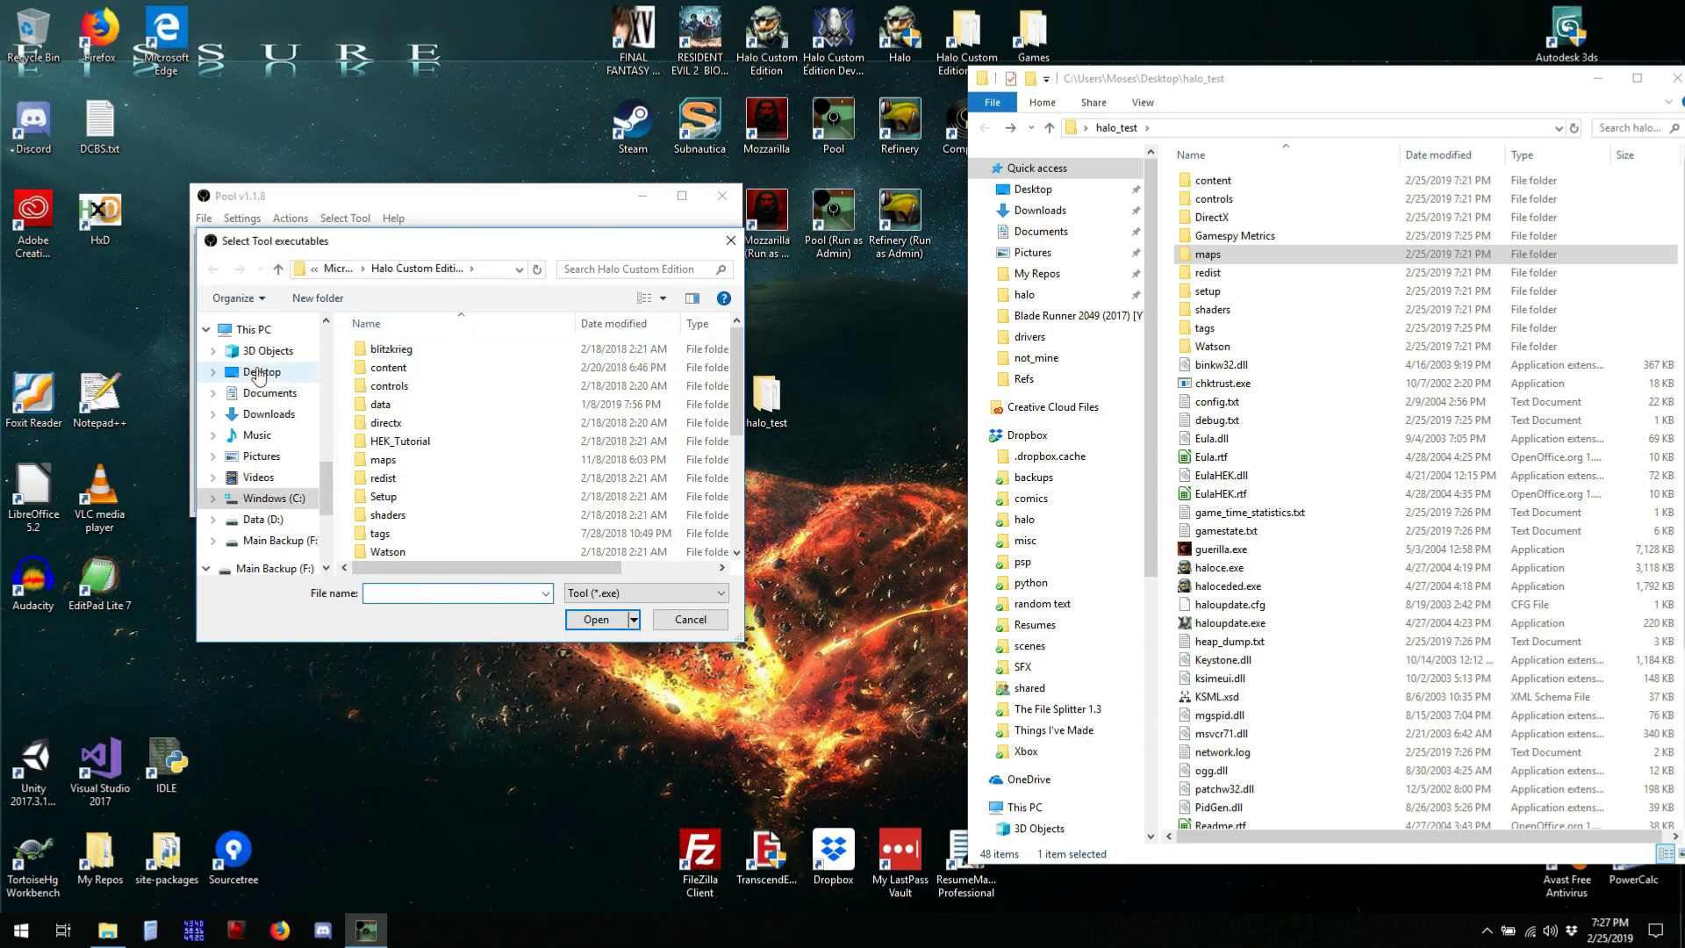
pyautogui.click(260, 375)
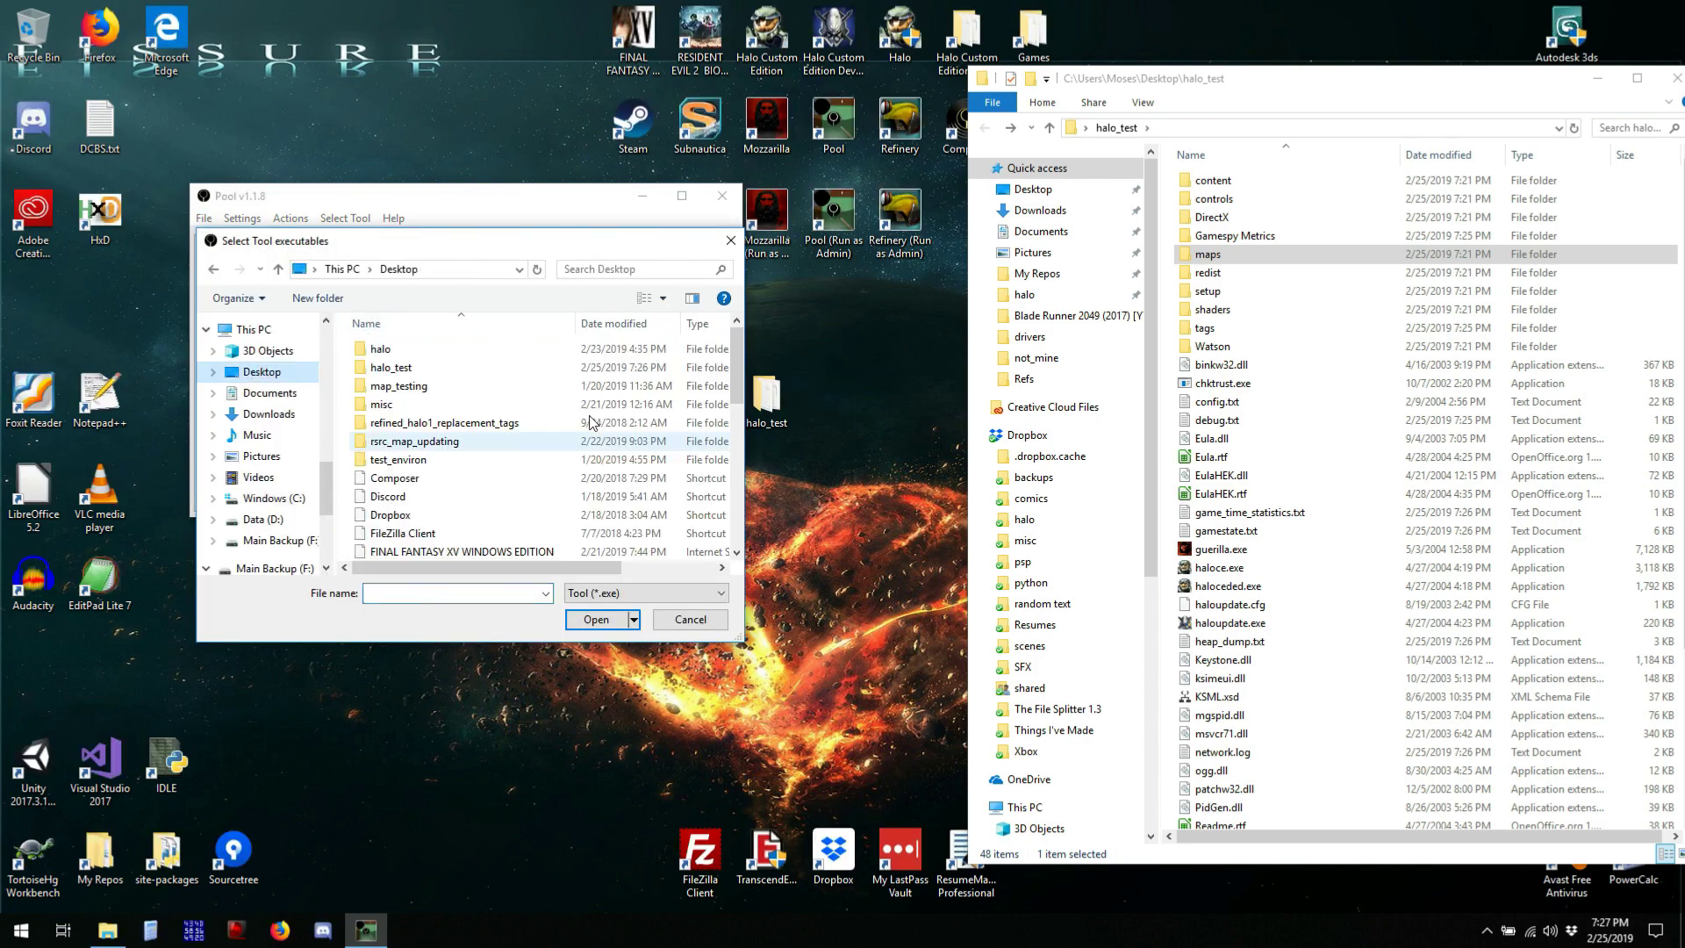
pyautogui.doubleClick(391, 367)
pyautogui.scroll(-3, 418, 514)
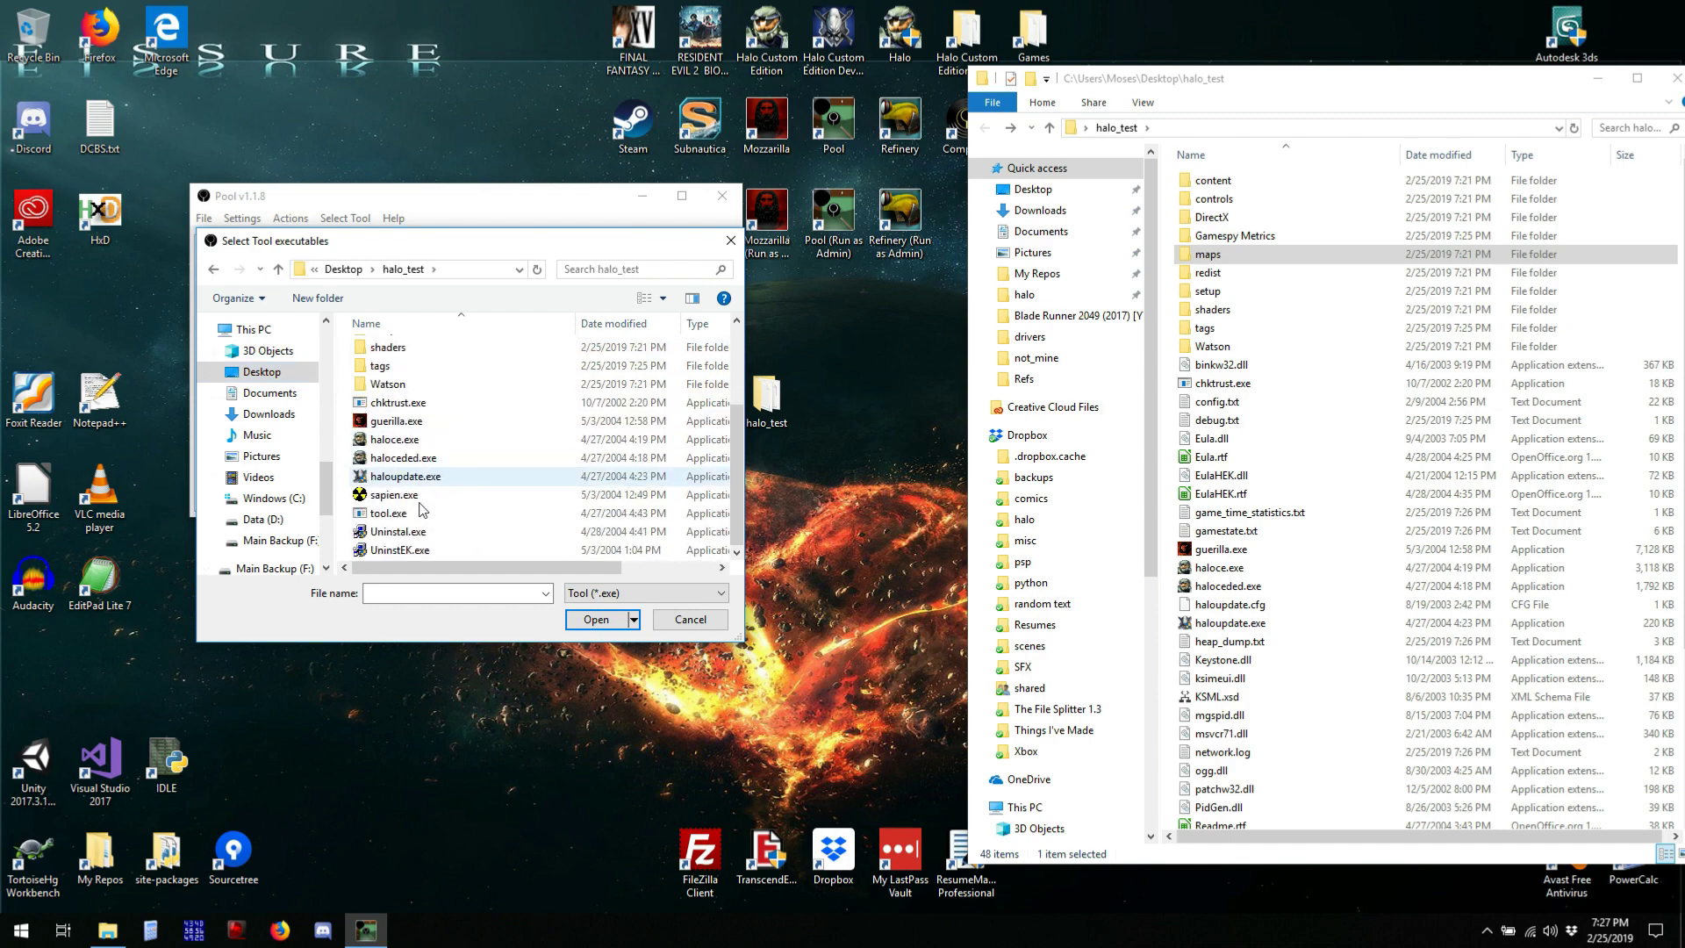
pyautogui.doubleClick(417, 514)
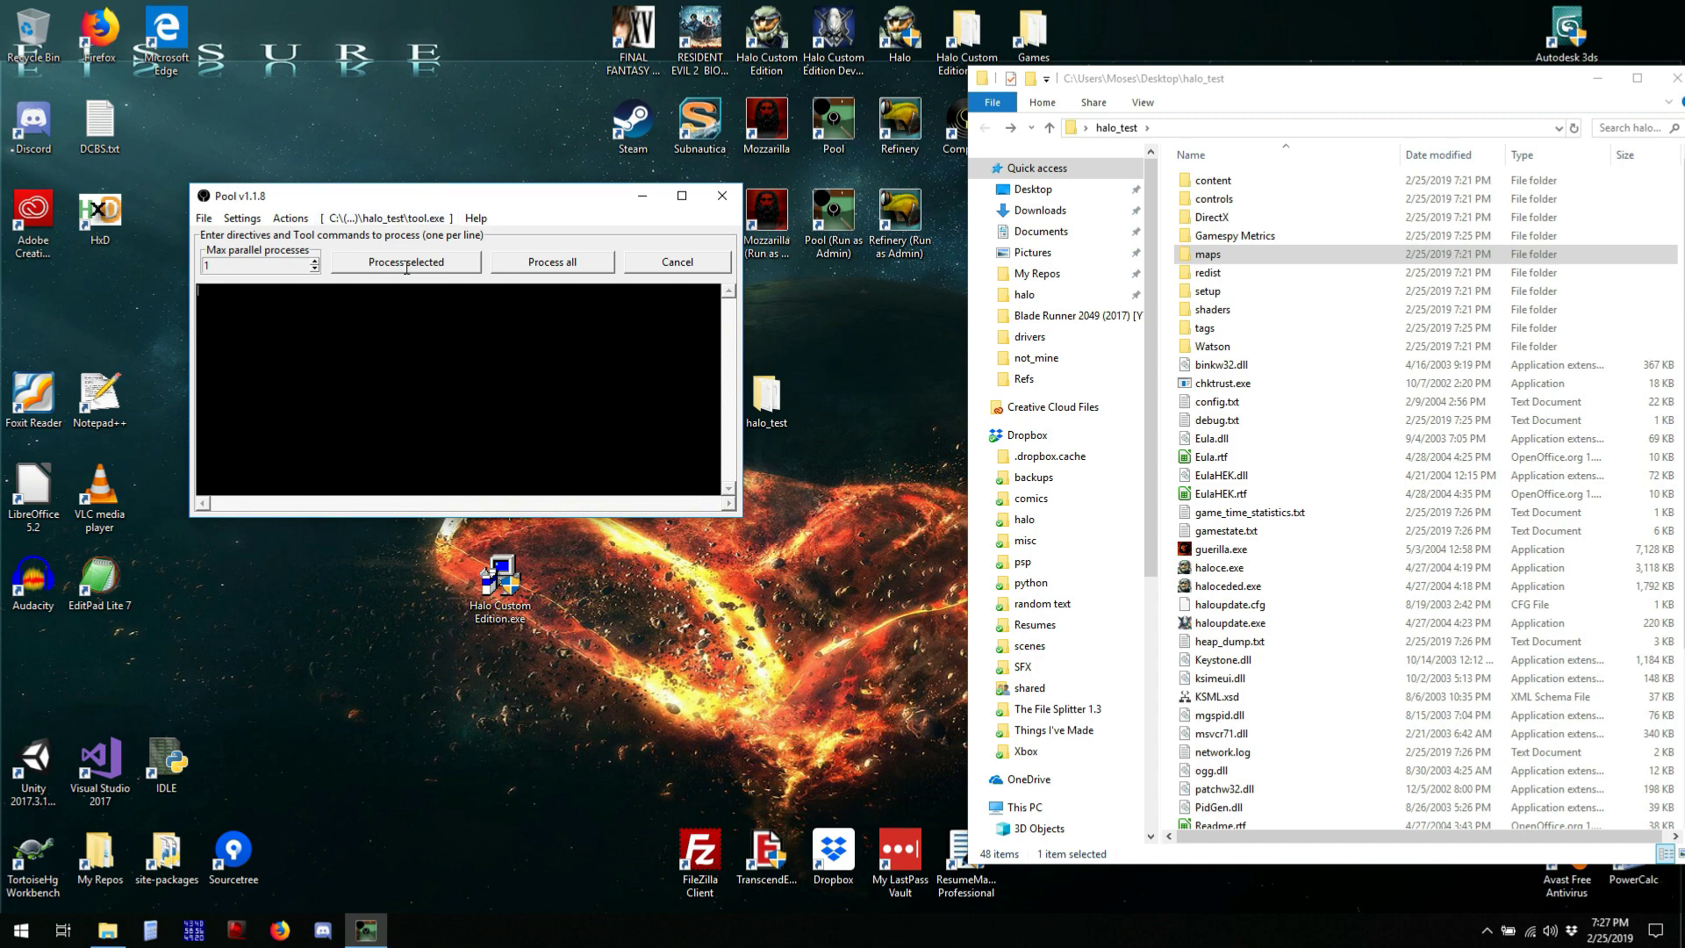
# Insert a build-cache-file command targeting levels\test.scenario, with an empty line added above it
pyautogui.rightClick(301, 328)
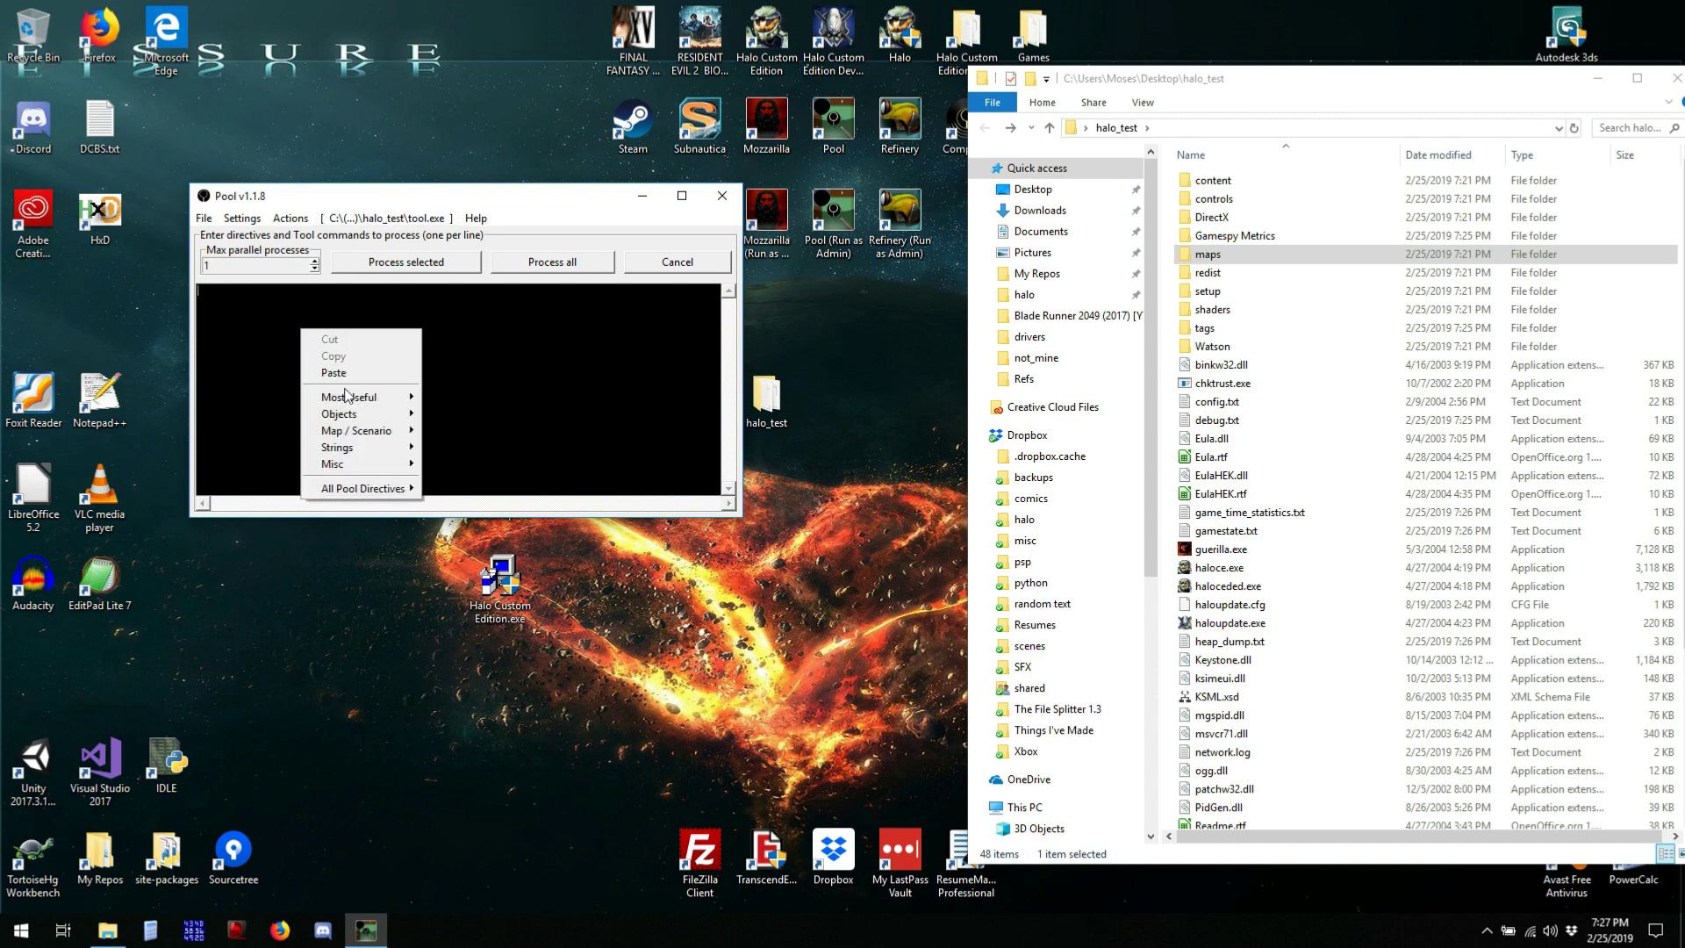
pyautogui.moveTo(351, 397)
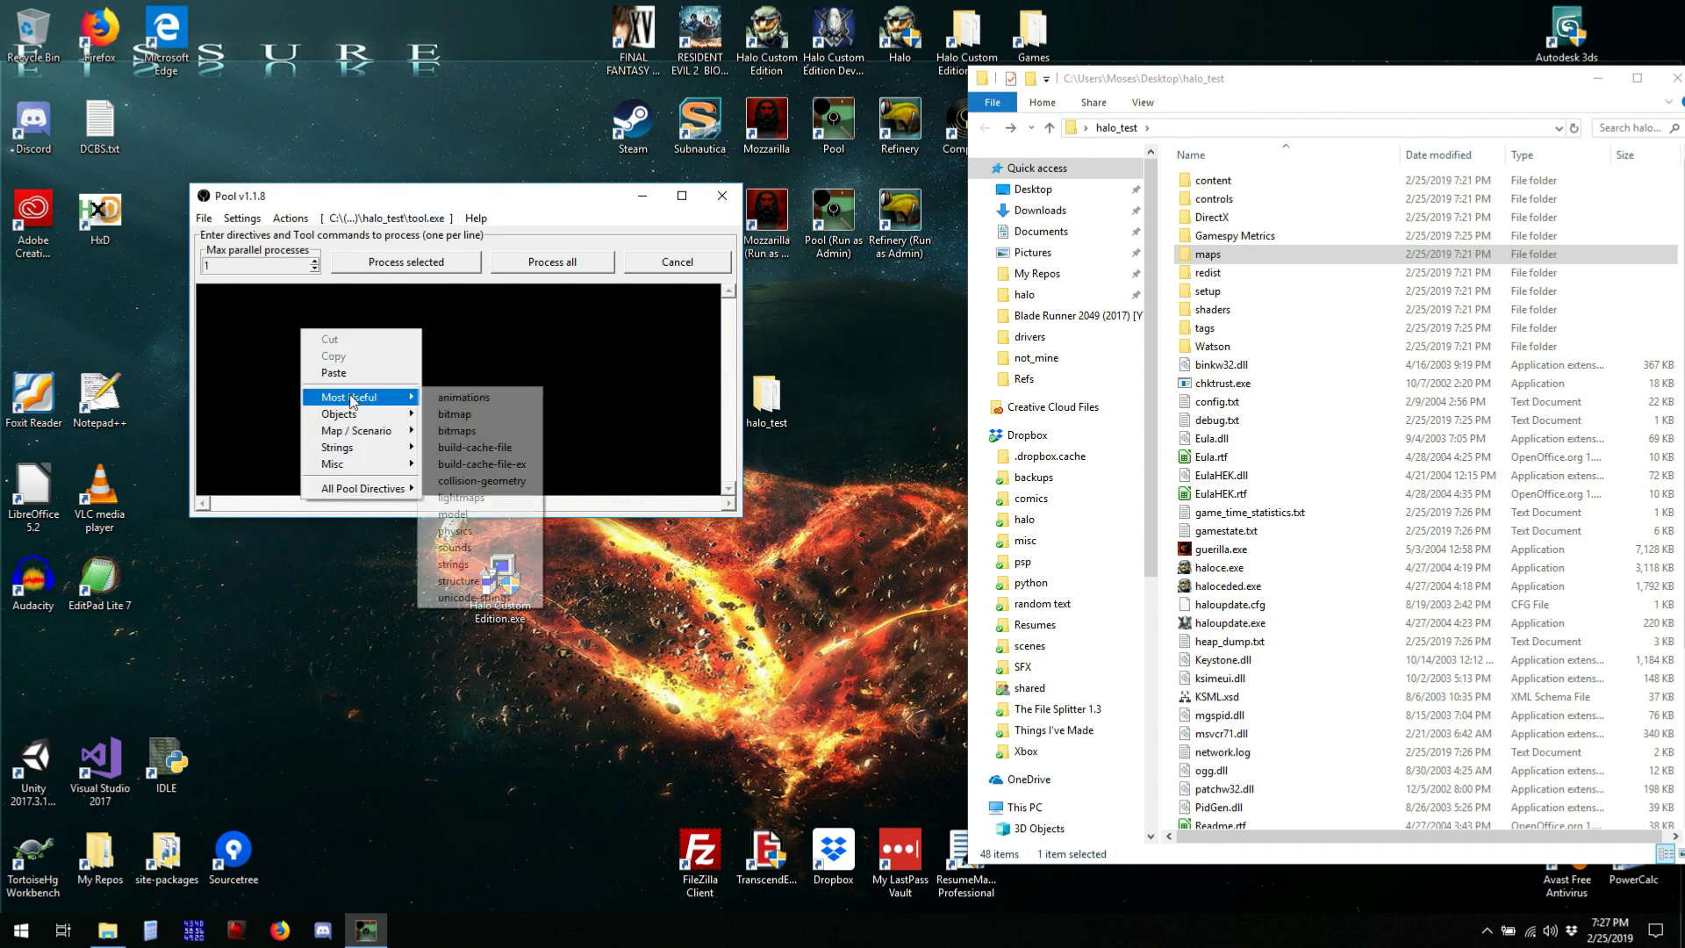
pyautogui.click(473, 448)
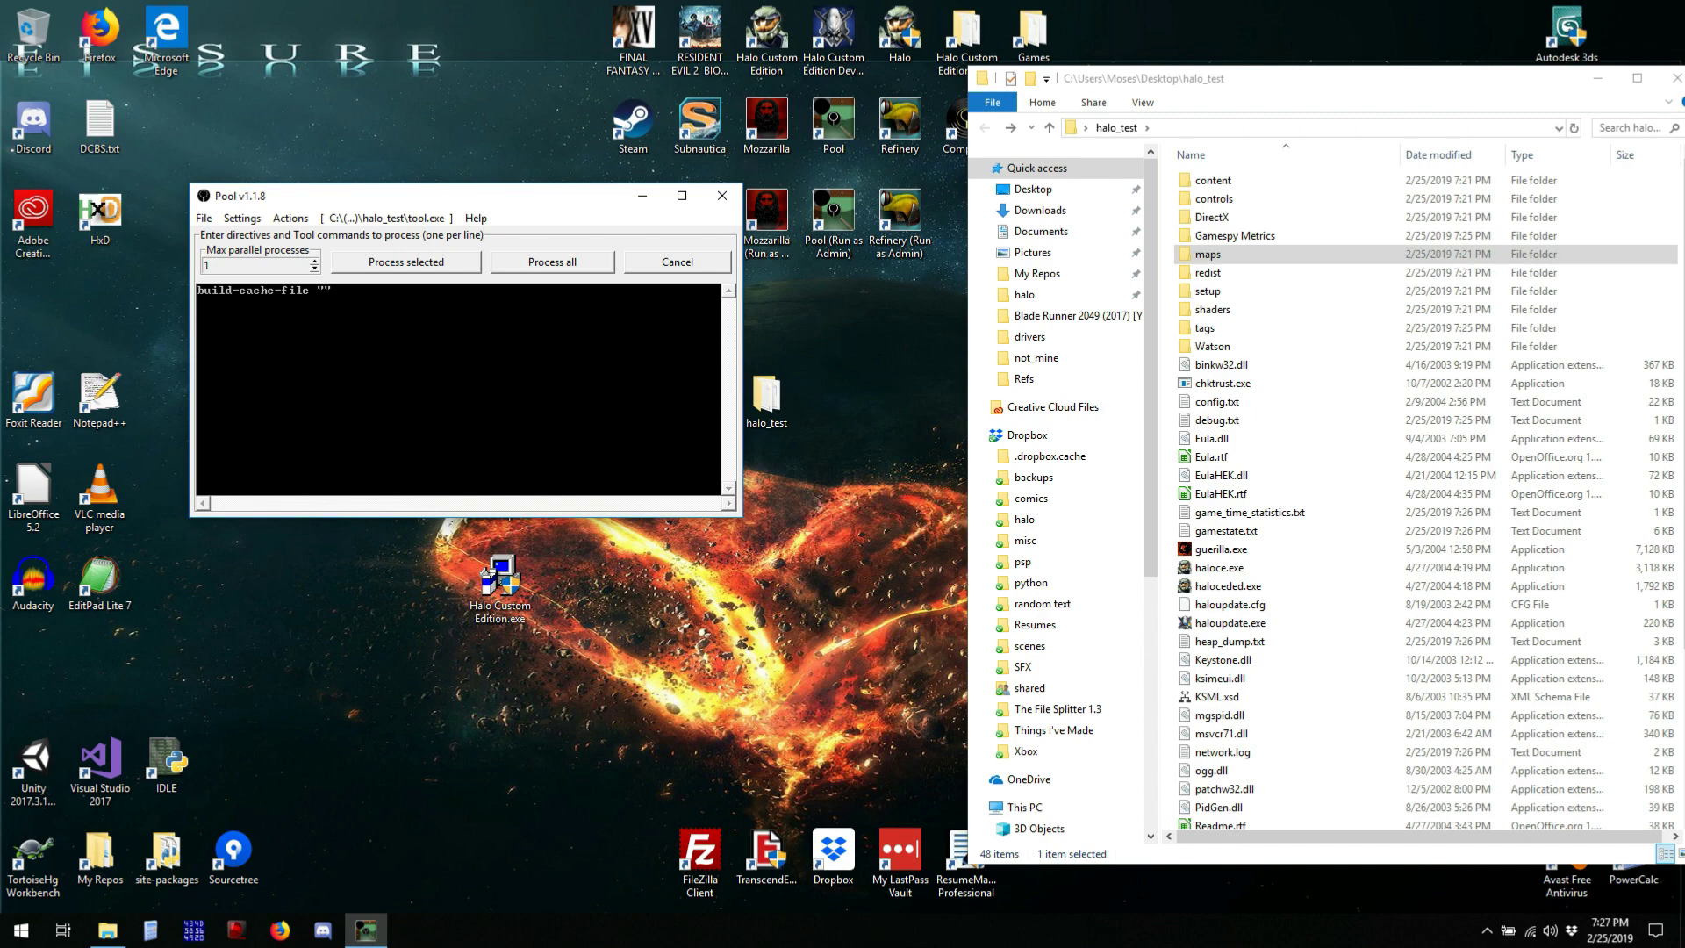
pyautogui.doubleClick(325, 290)
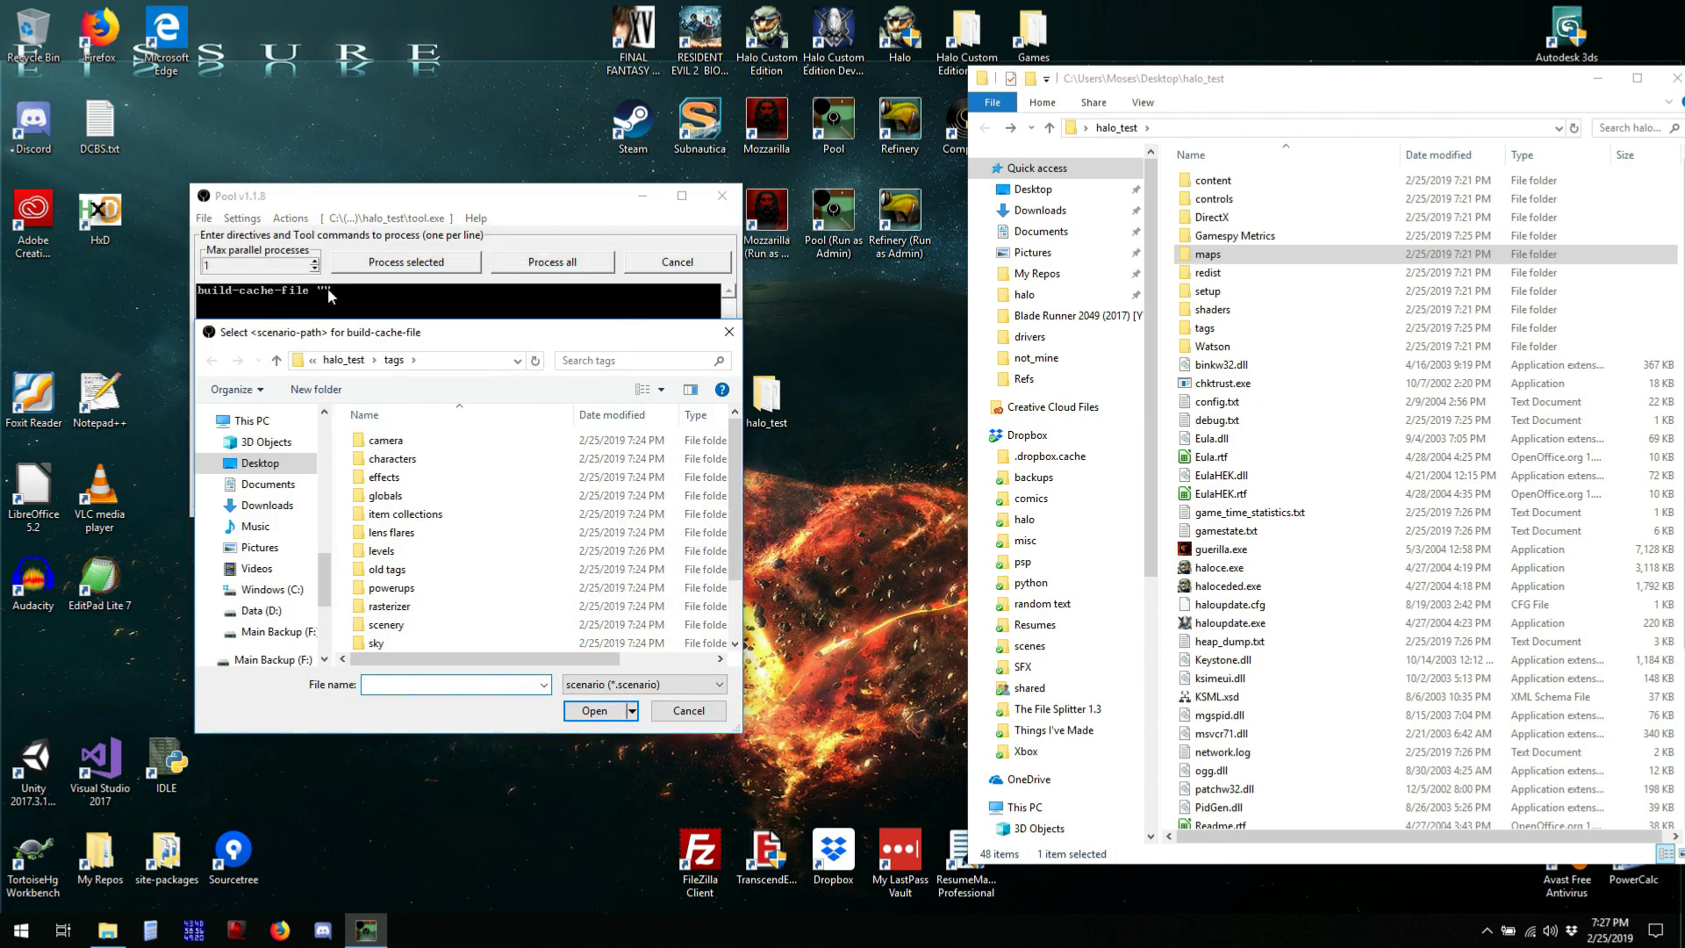
pyautogui.scroll(-2, 457, 566)
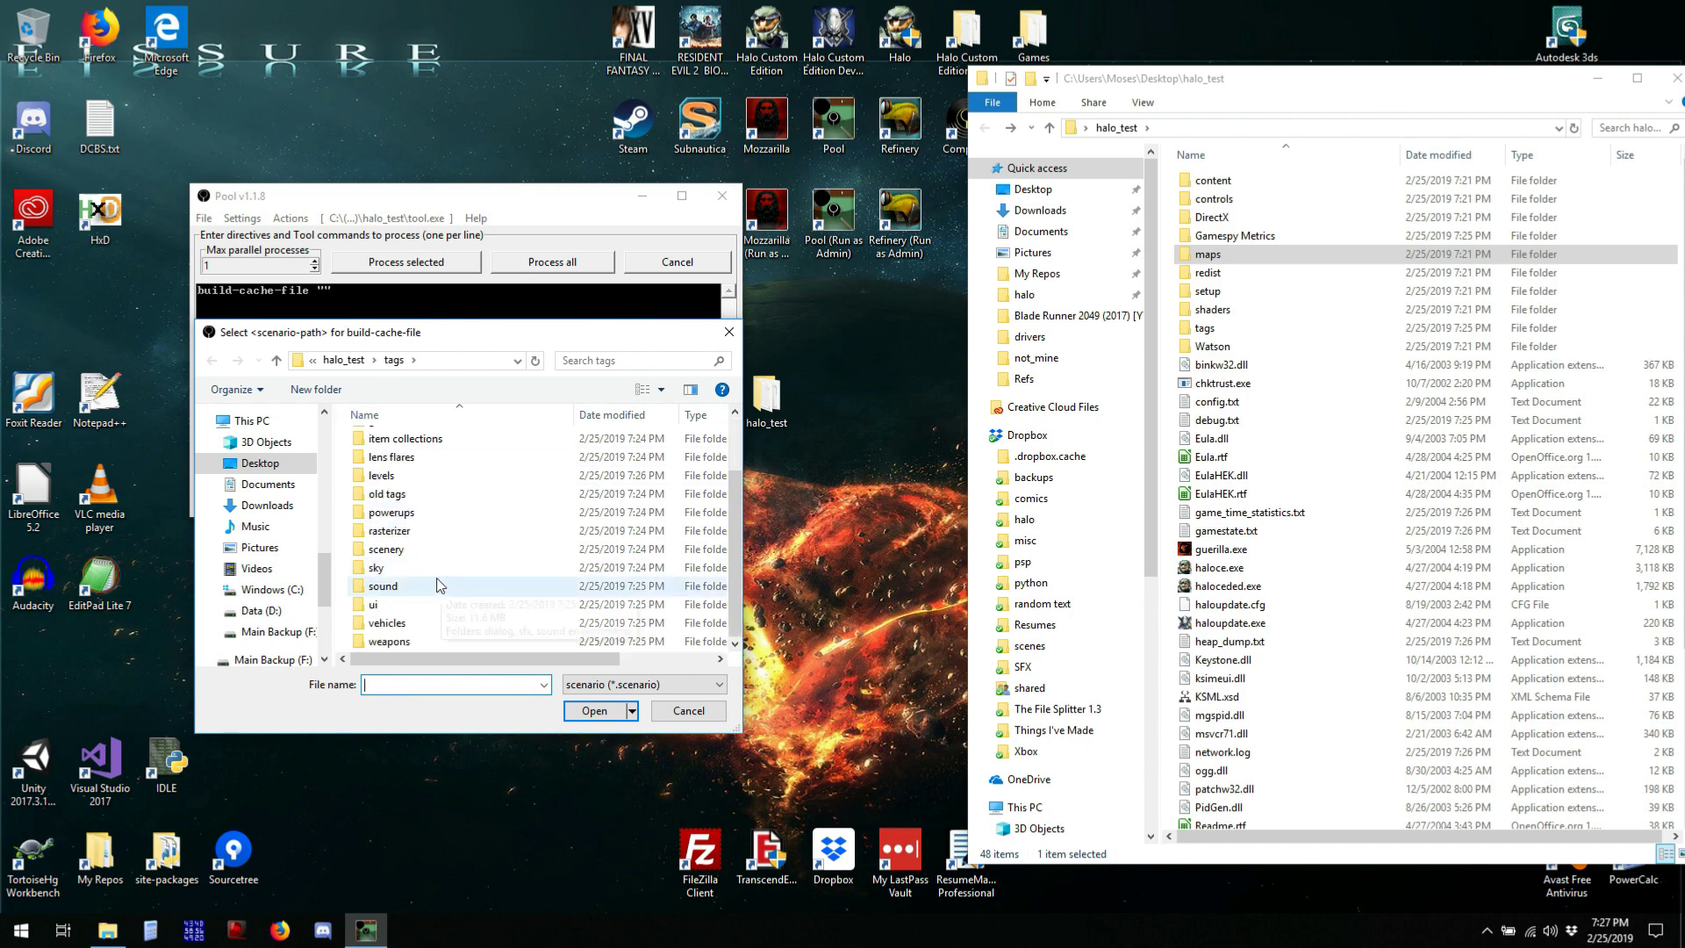
pyautogui.doubleClick(386, 475)
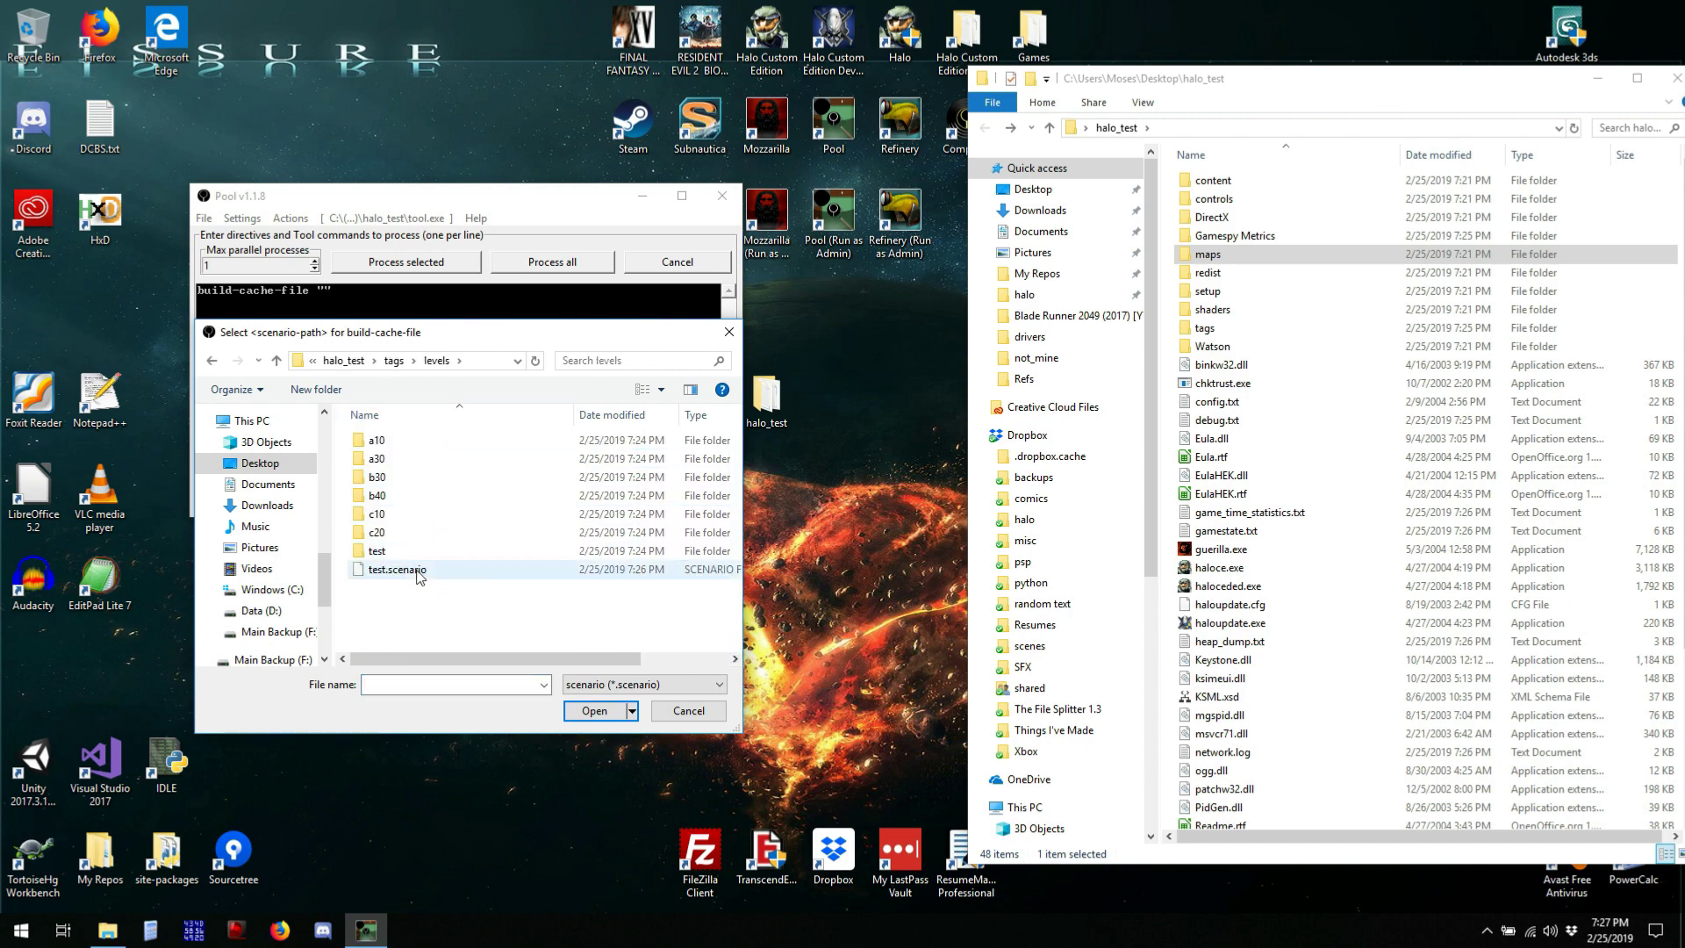
pyautogui.doubleClick(418, 572)
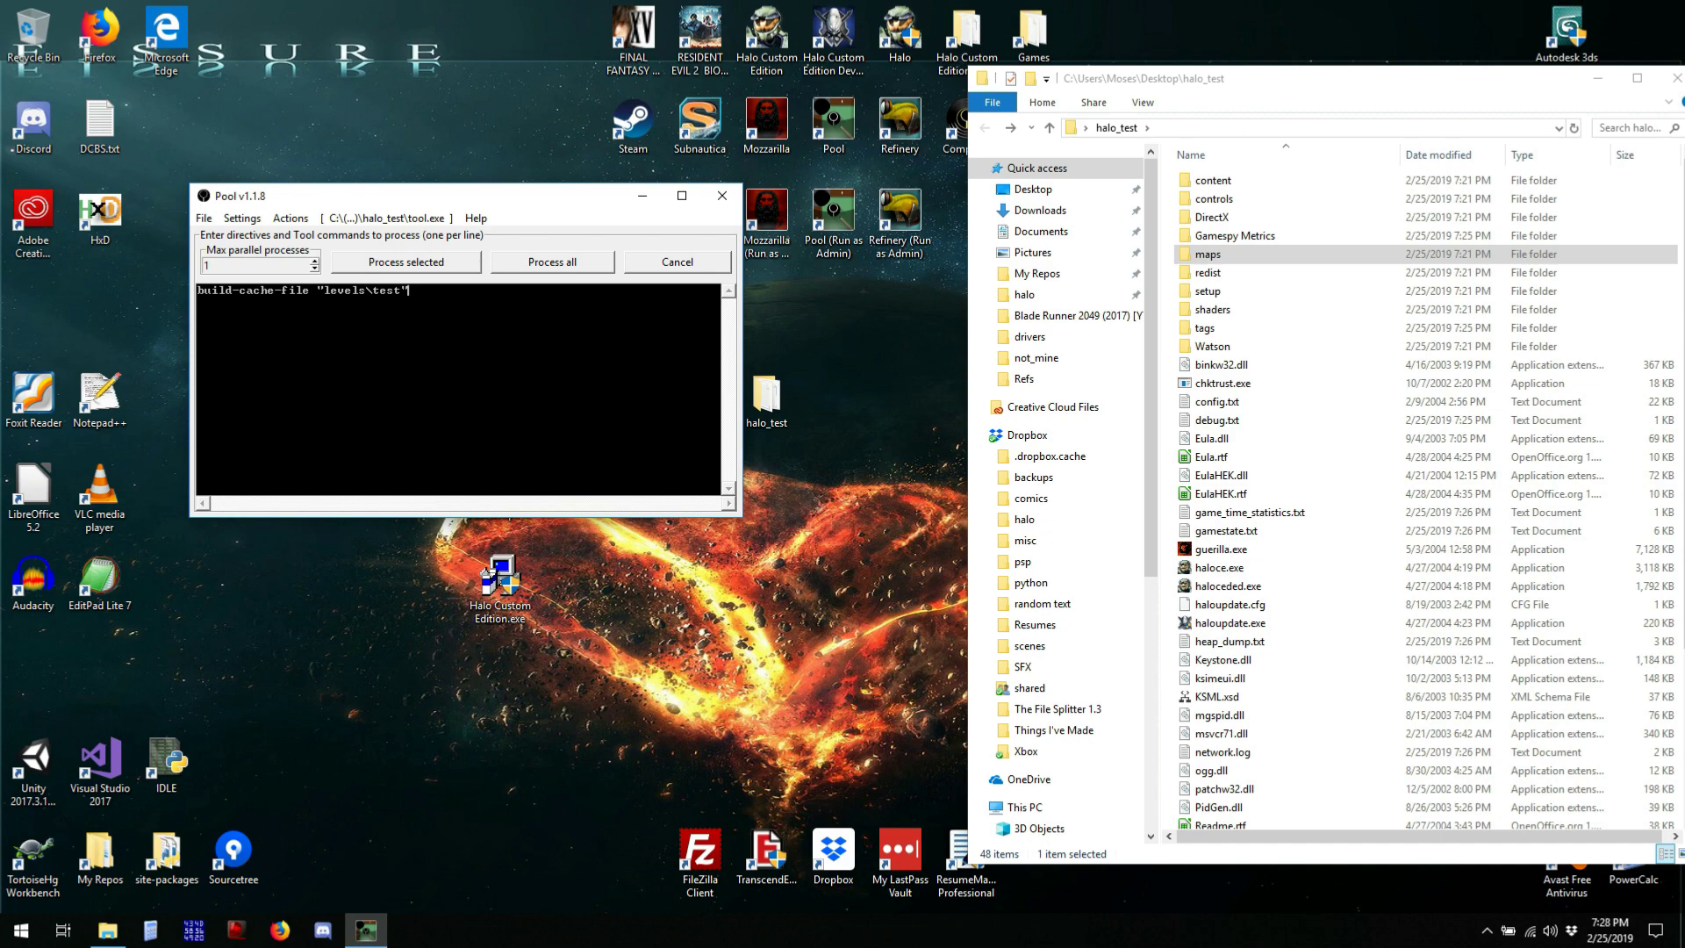
pyautogui.press('Return')
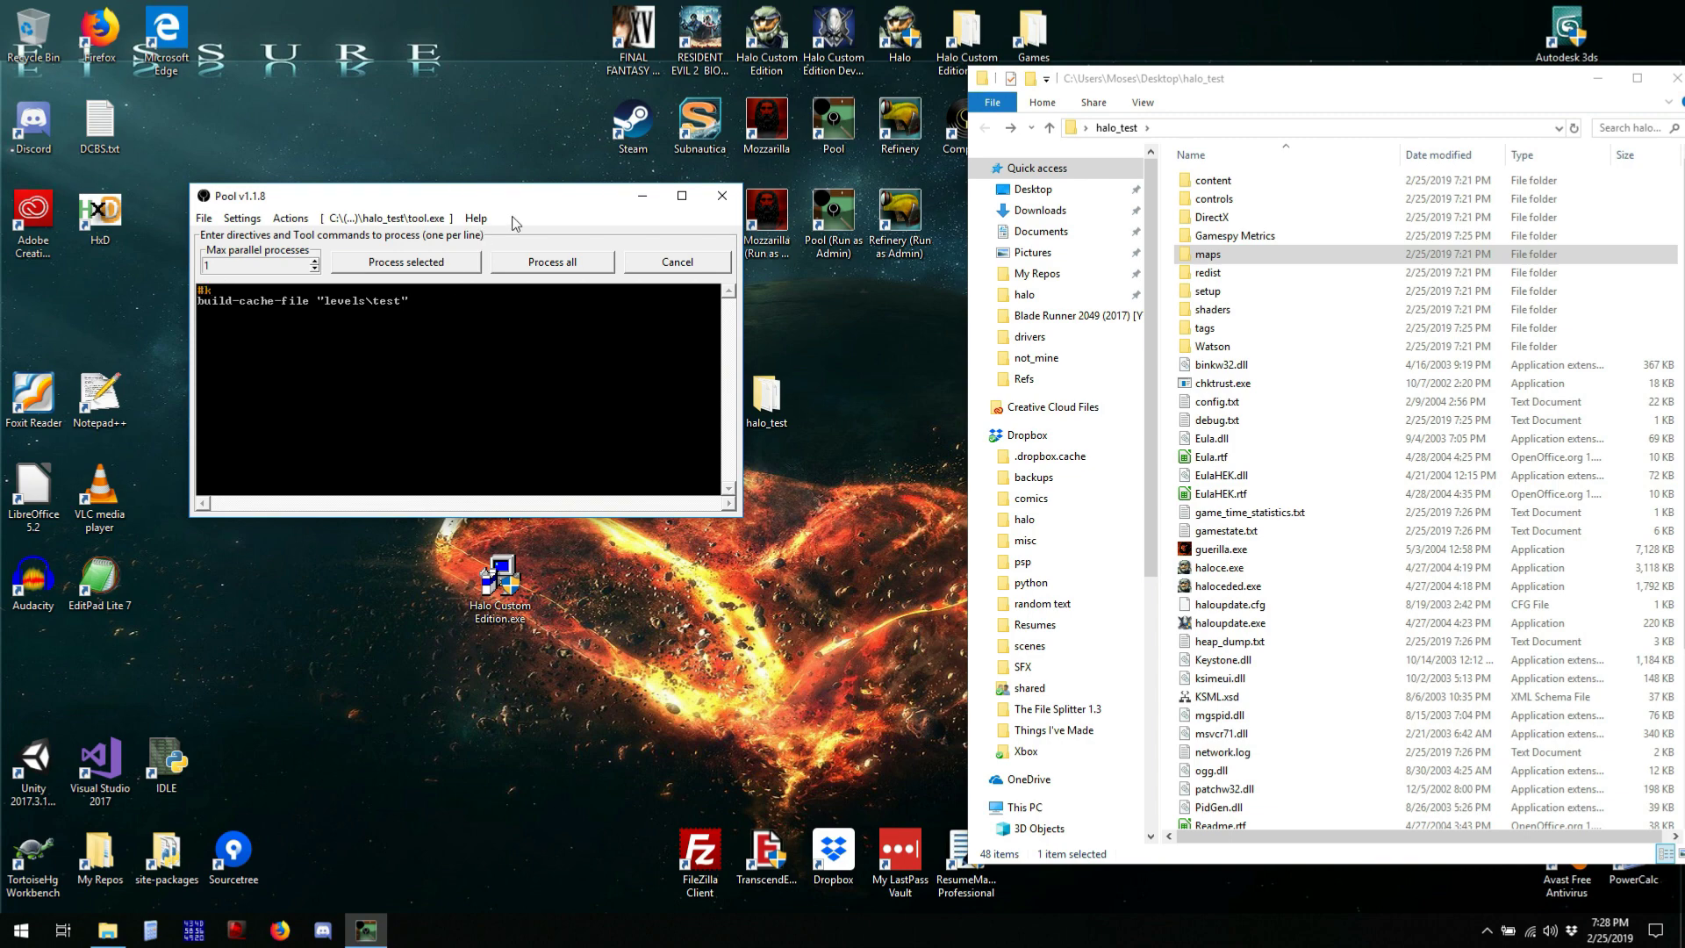
# Run the build, confirm test.map appears in halo_test\maps, and close the console window
pyautogui.click(545, 263)
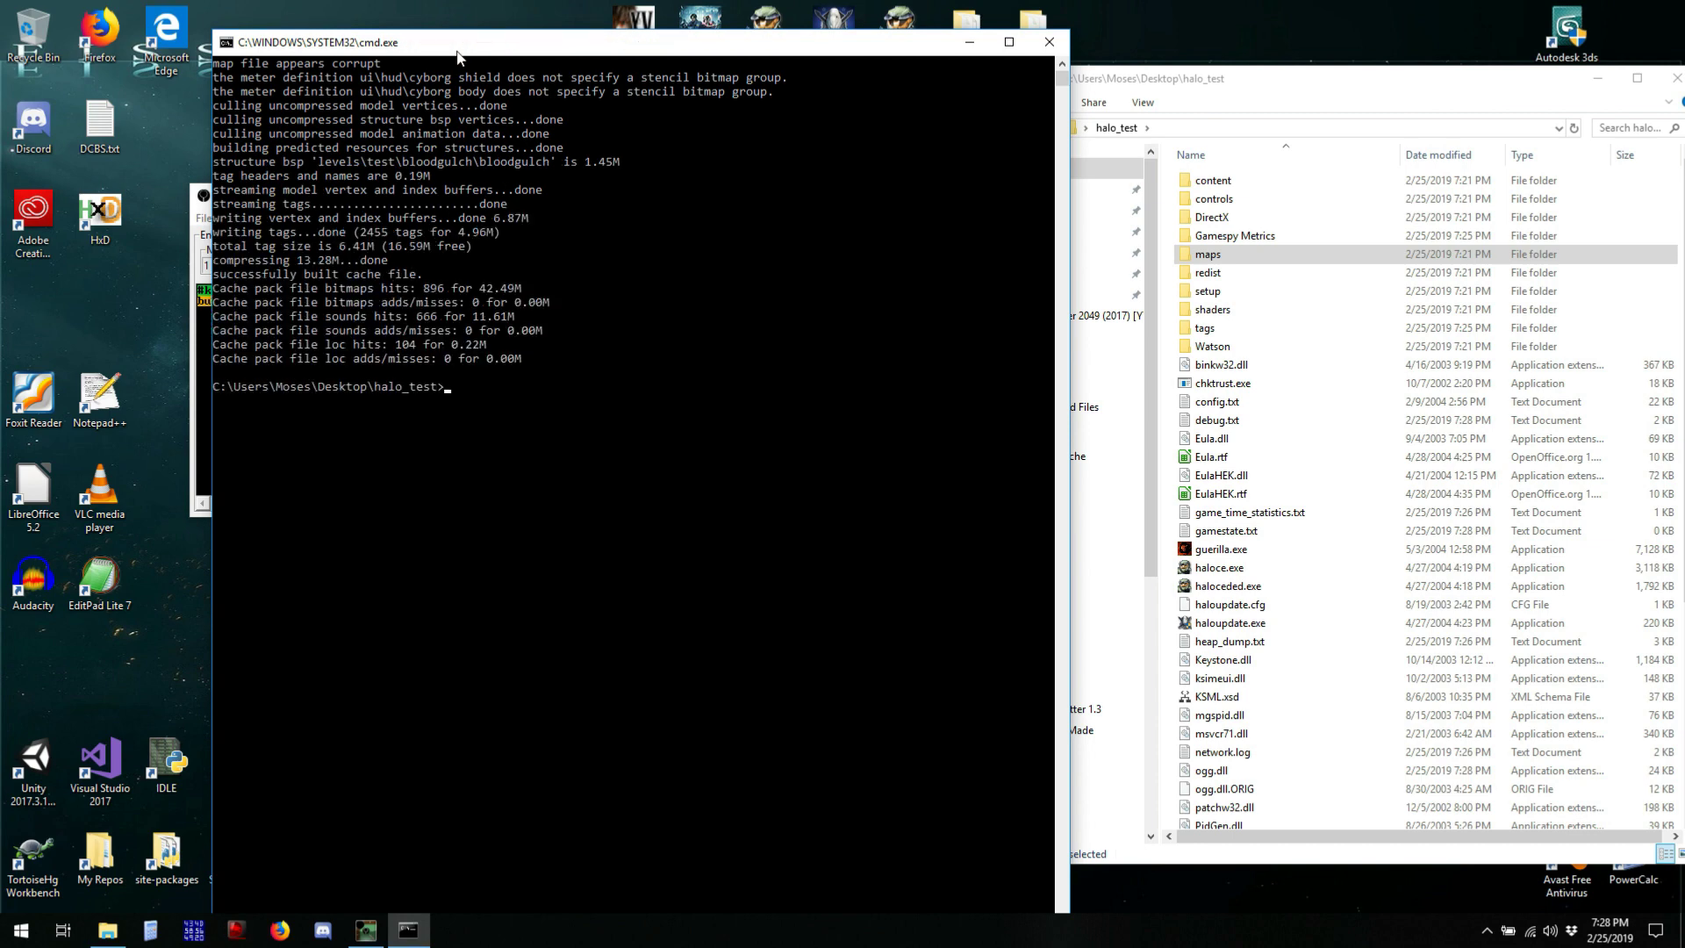
pyautogui.moveTo(453, 29)
pyautogui.mouseDown()
pyautogui.moveTo(453, 201)
pyautogui.moveTo(448, 33)
pyautogui.mouseUp()
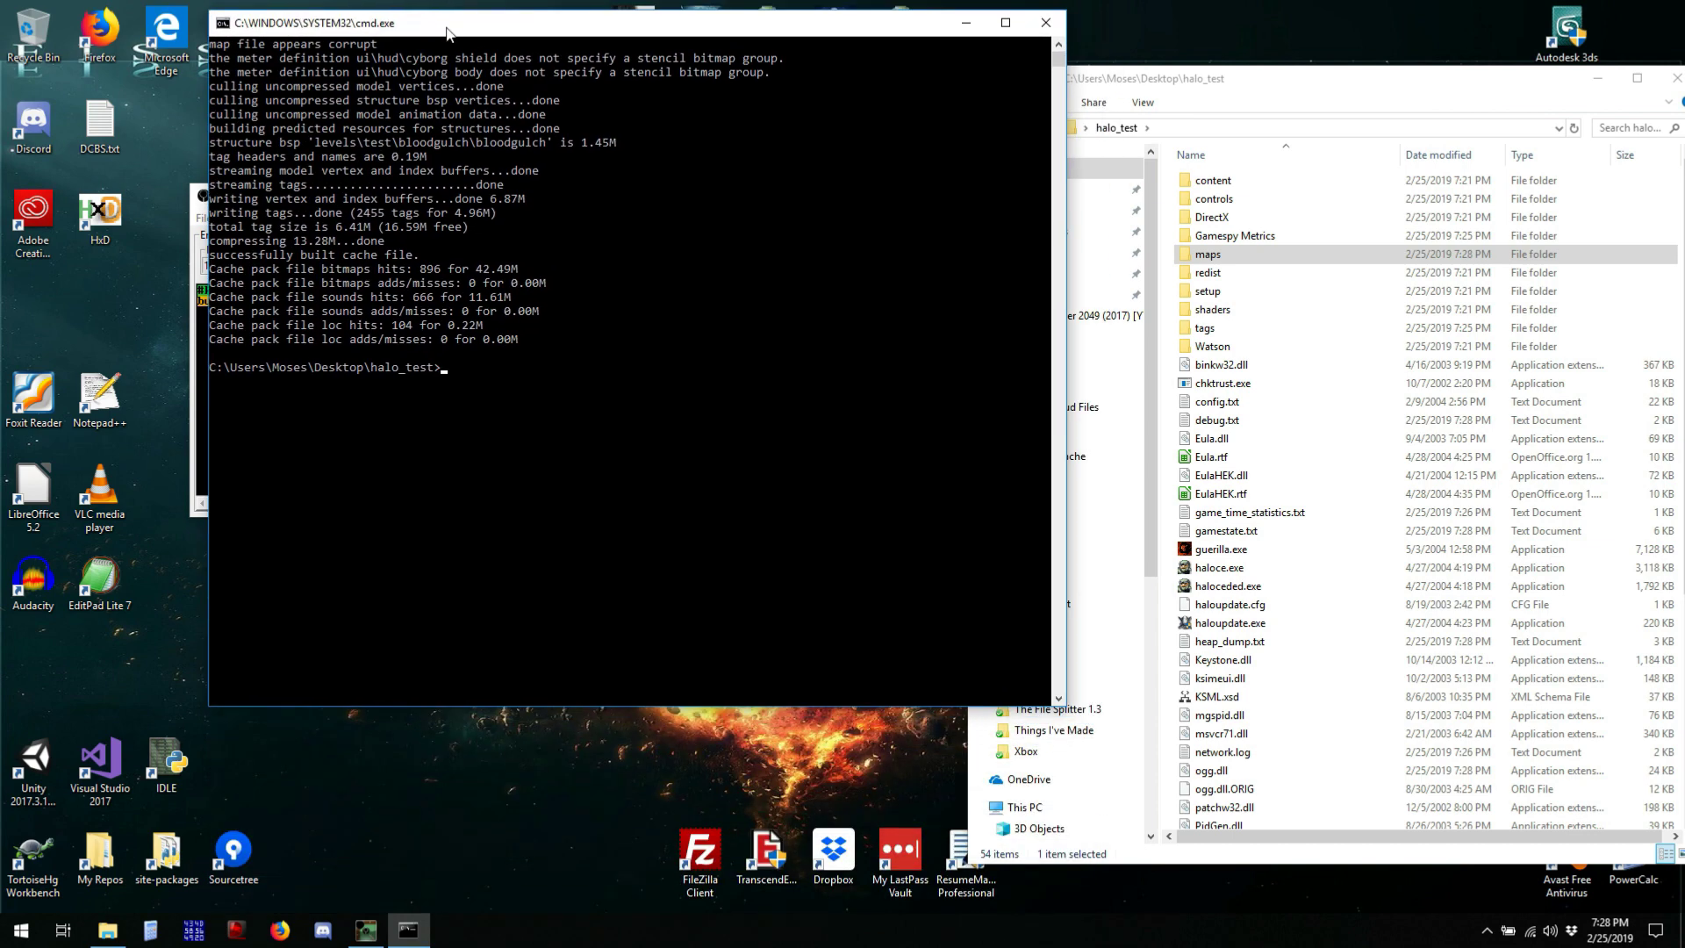
pyautogui.doubleClick(1267, 254)
pyautogui.click(1229, 550)
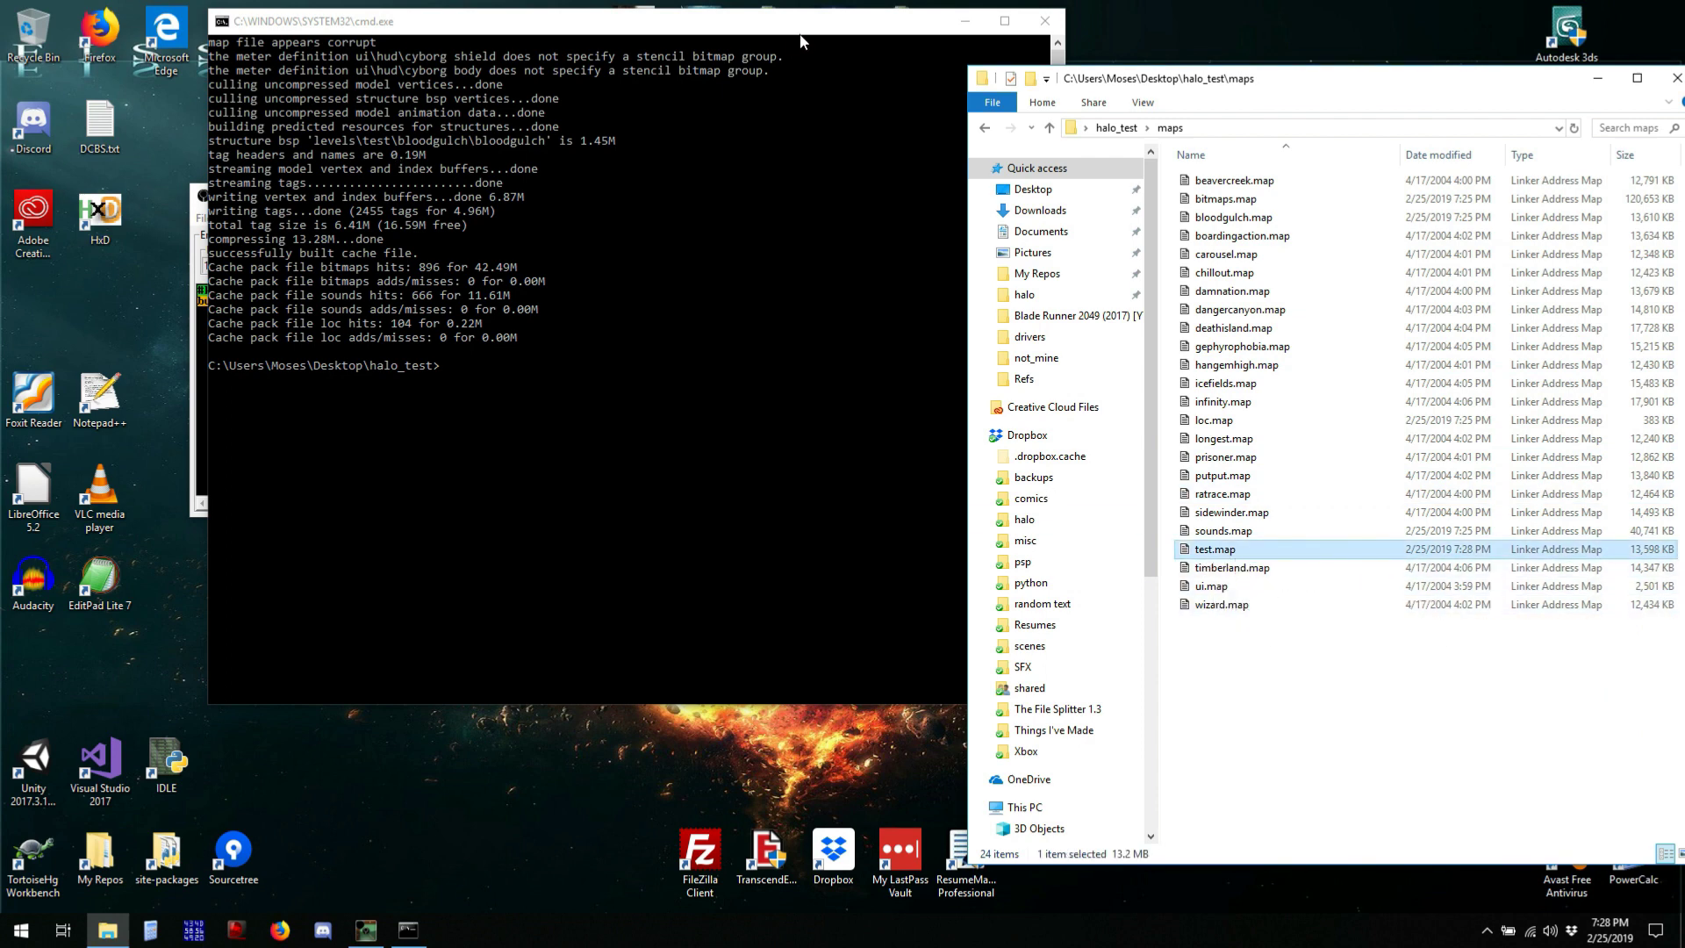
pyautogui.click(841, 58)
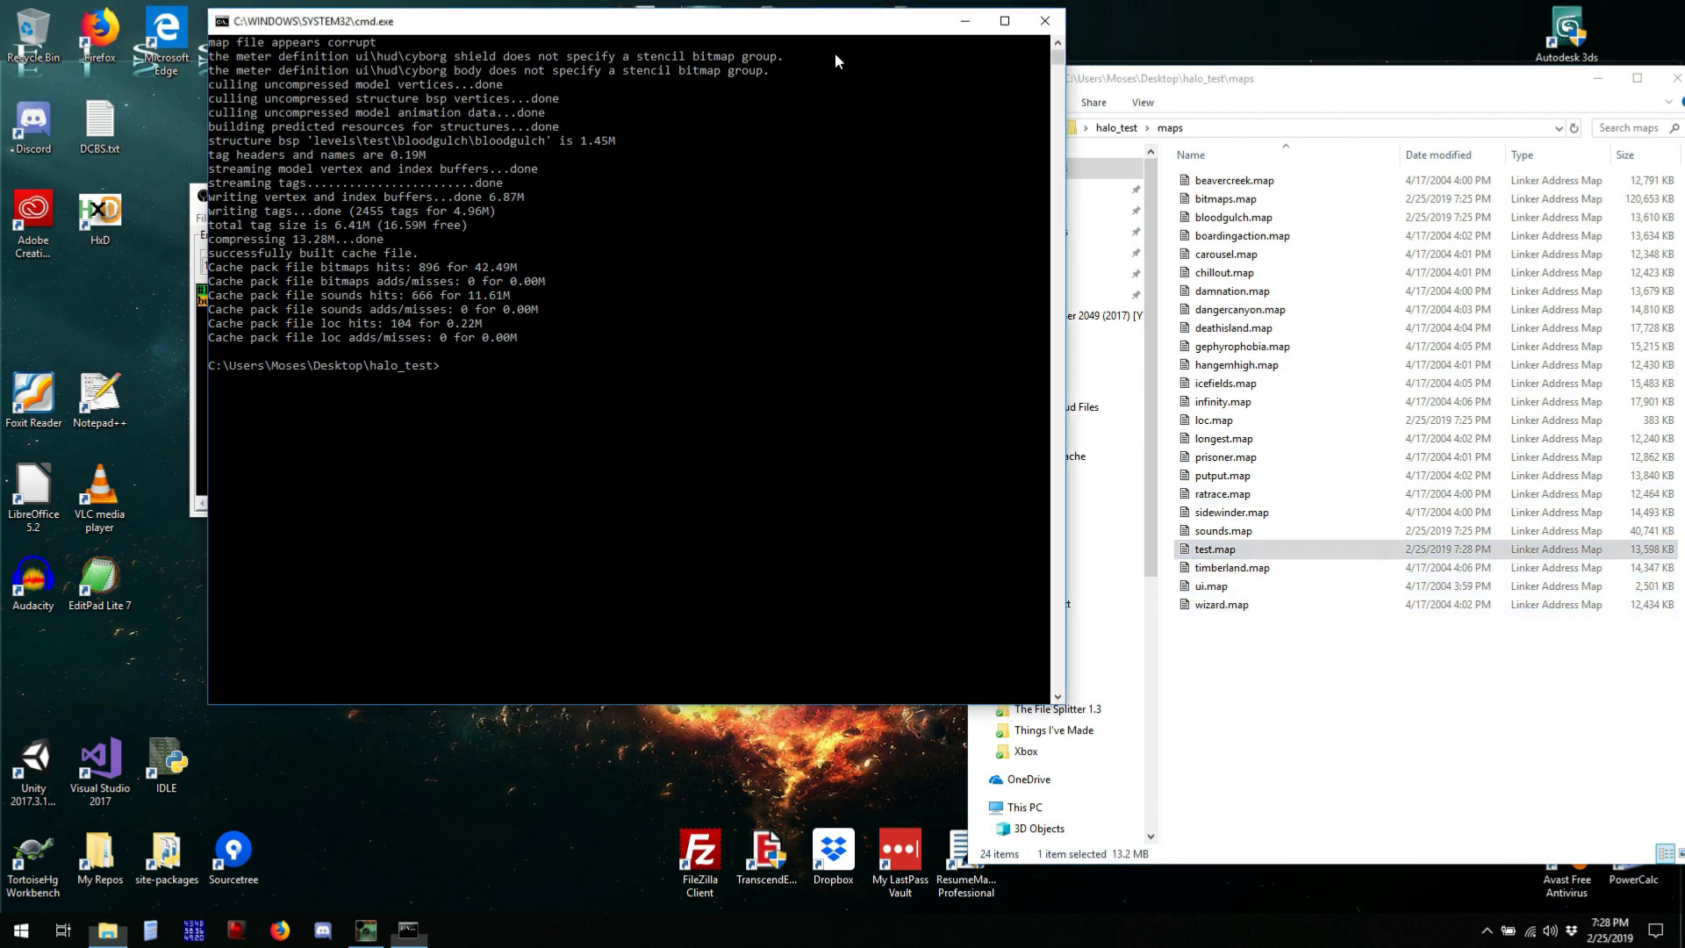
pyautogui.click(1044, 21)
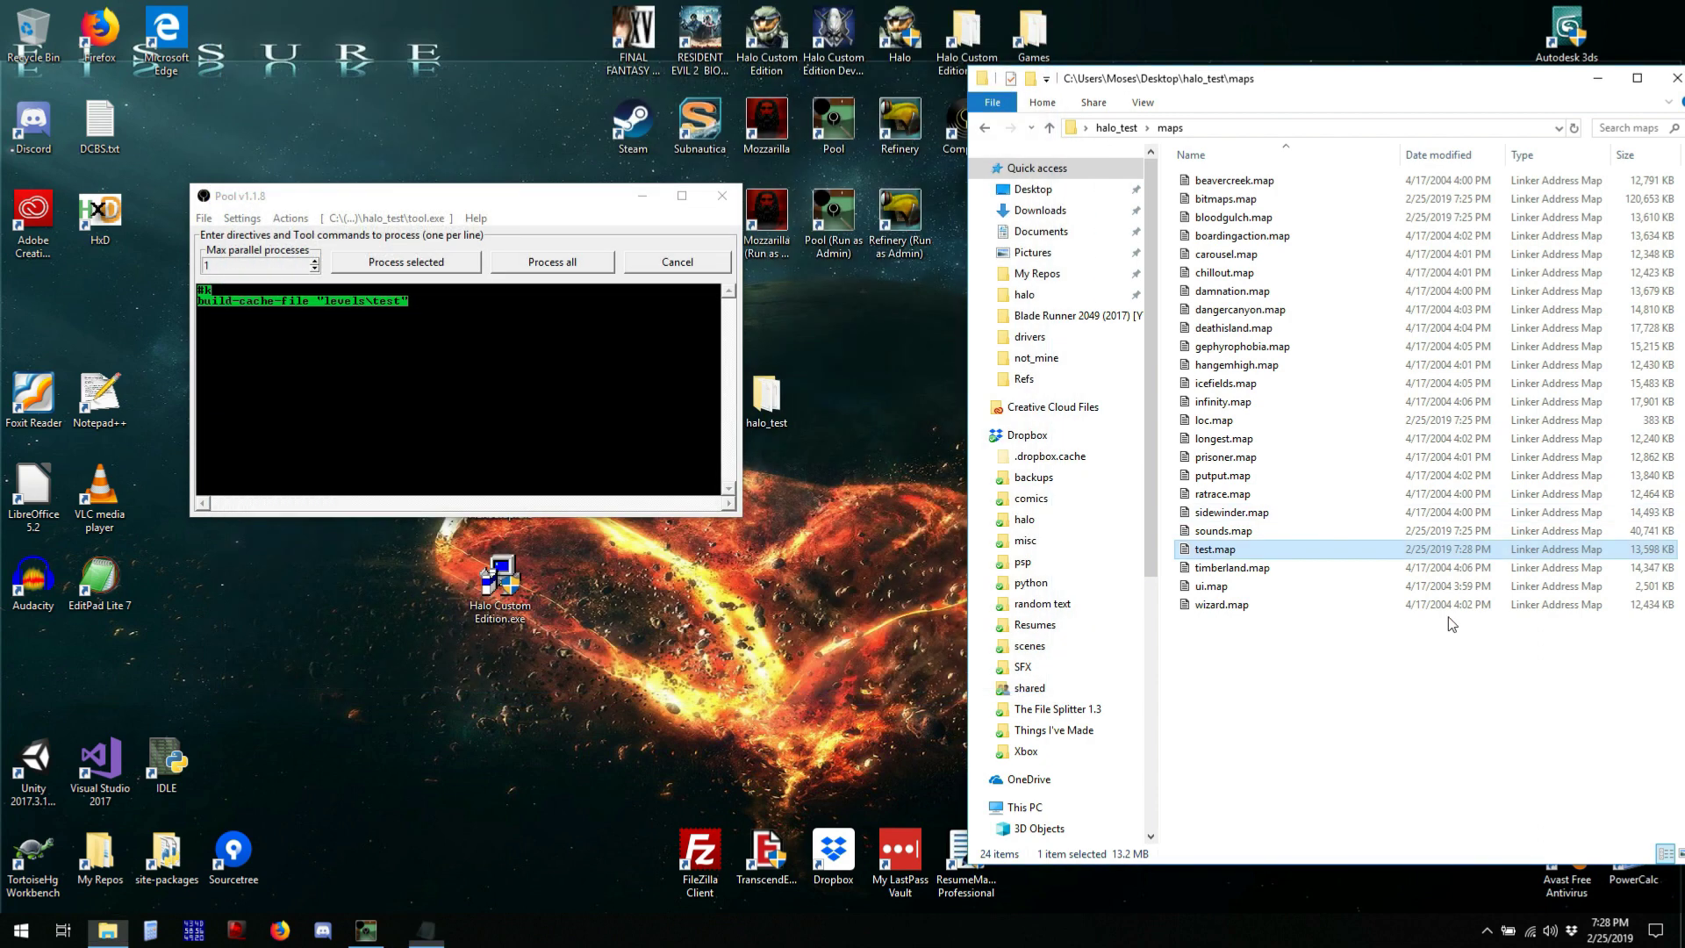
# Paste test.map into the Halo Custom Edition maps folder with administrator permission, then close that window
pyautogui.click(1251, 582)
pyautogui.click(1244, 548)
pyautogui.moveTo(579, 212); pyautogui.dragTo(484, 269)
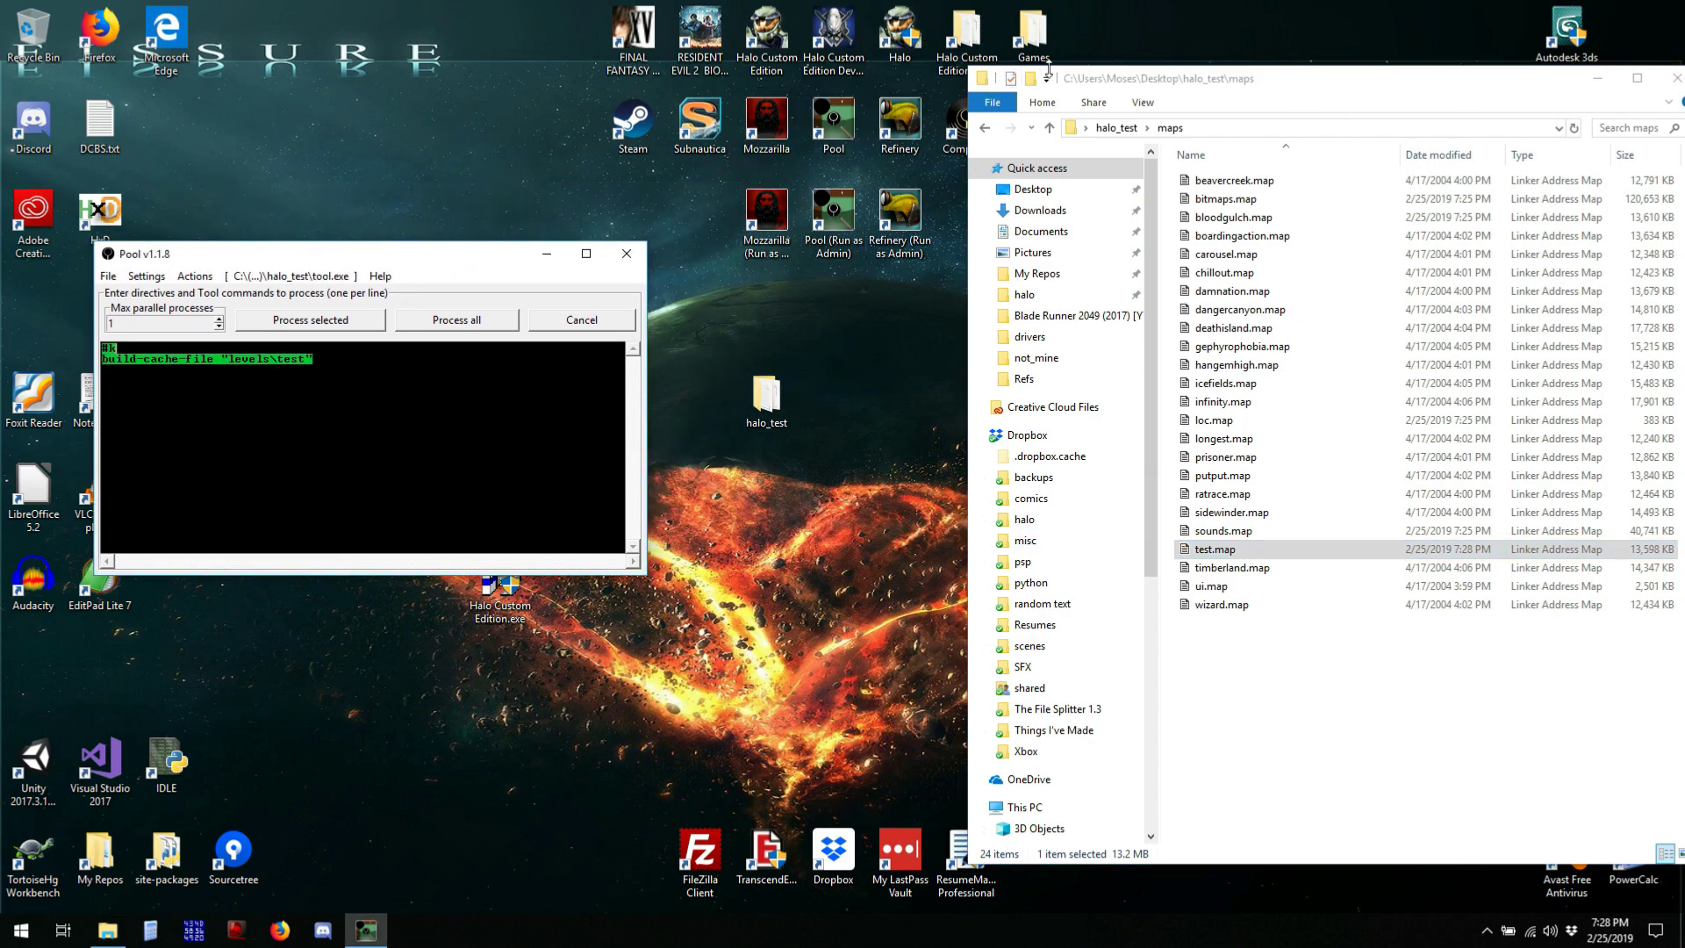
pyautogui.moveTo(1021, 69); pyautogui.dragTo(1021, 112)
pyautogui.doubleClick(966, 37)
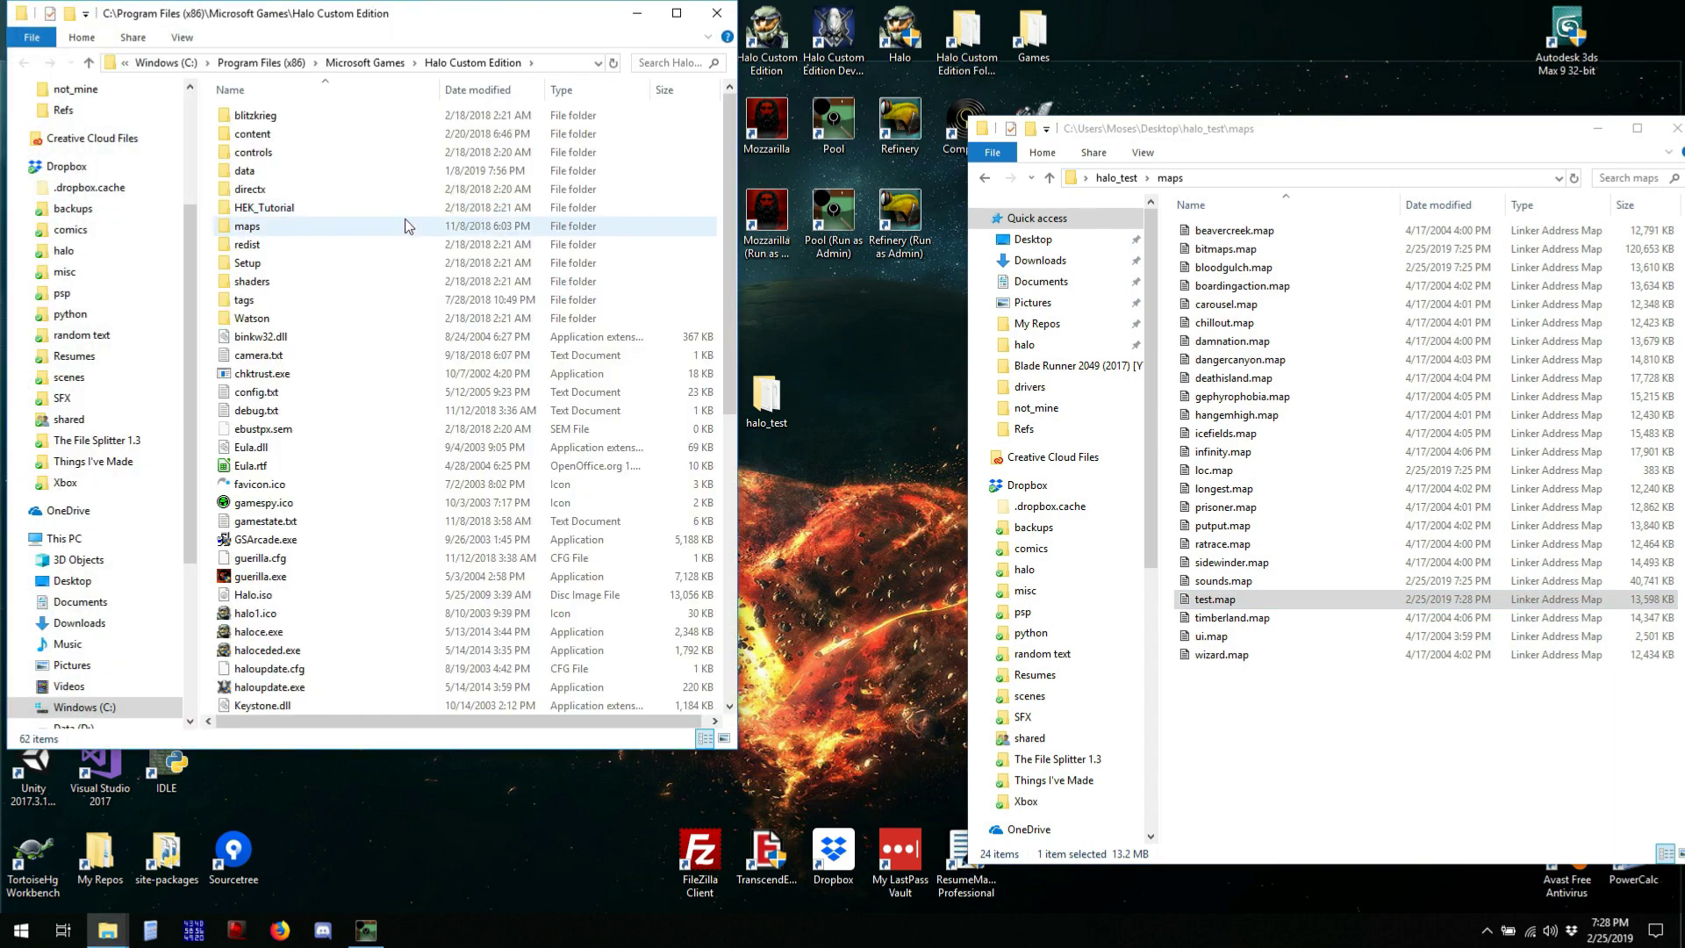
pyautogui.doubleClick(298, 232)
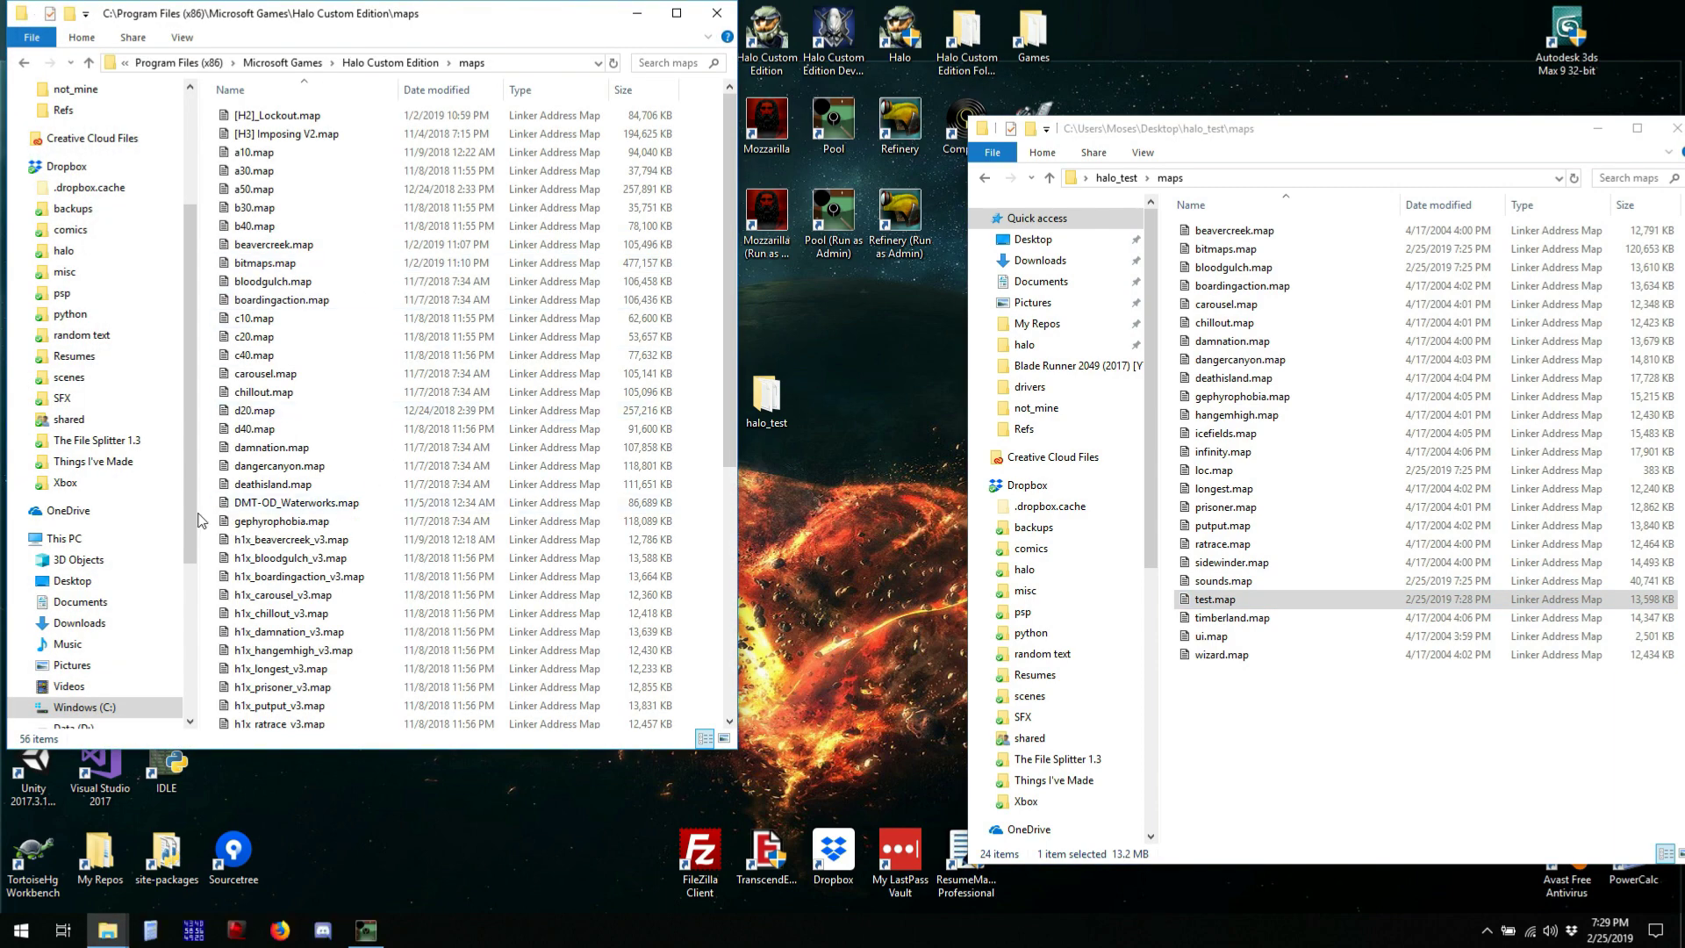
pyautogui.hotkey('ctrl', 'v')
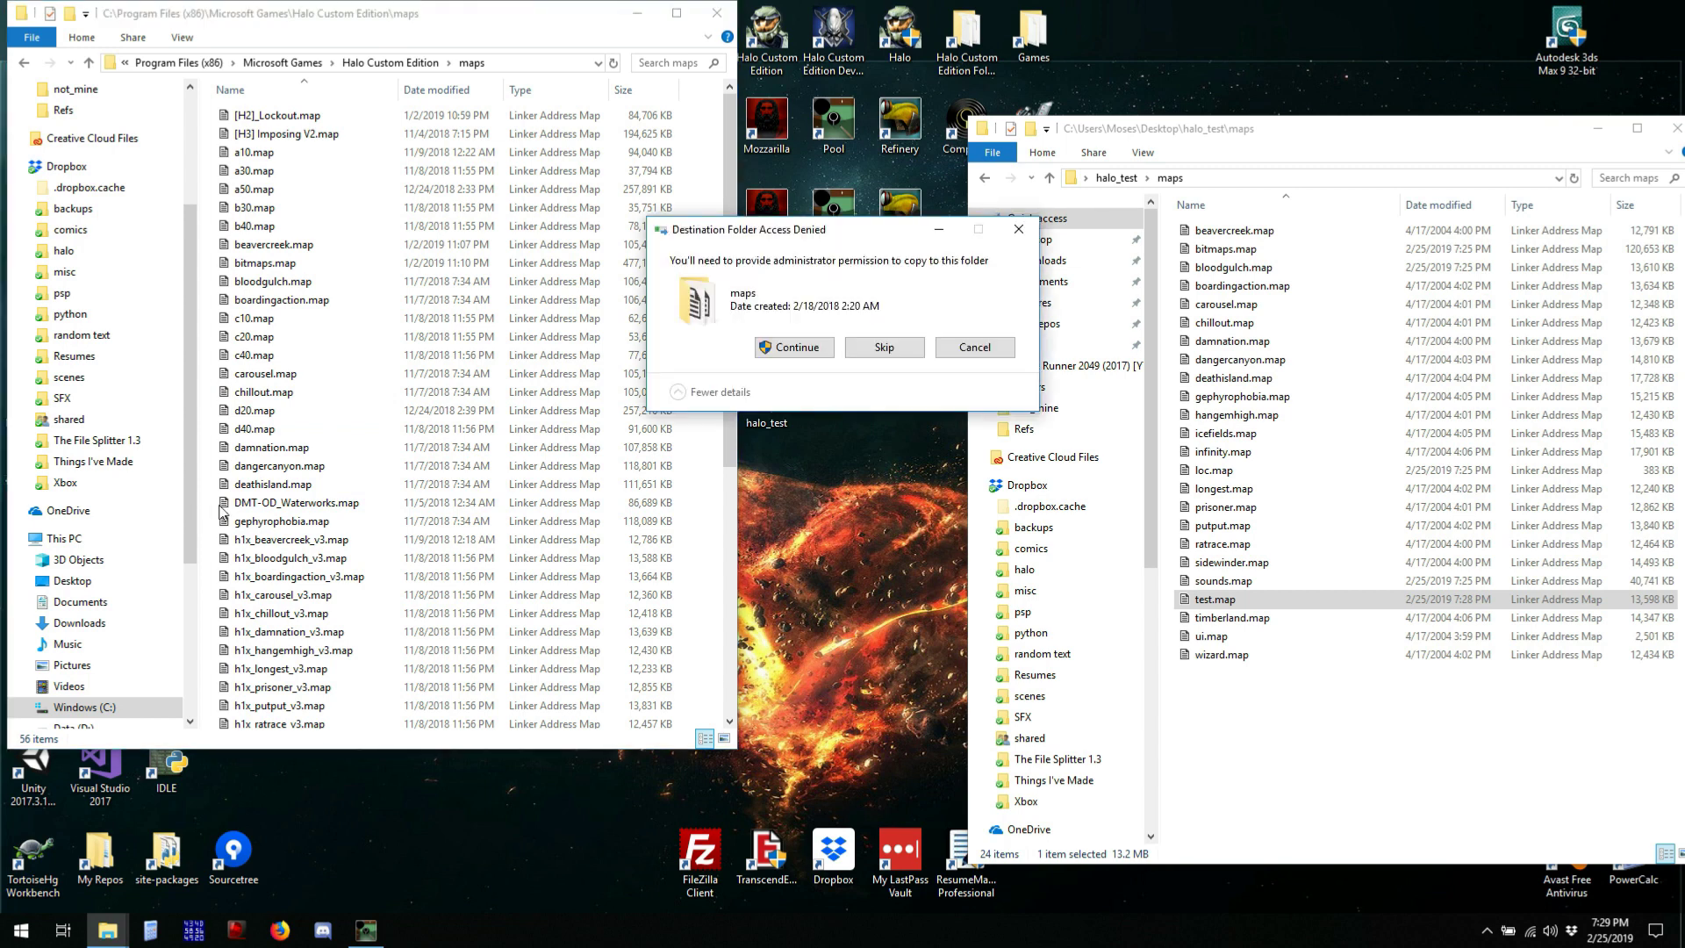
pyautogui.click(803, 345)
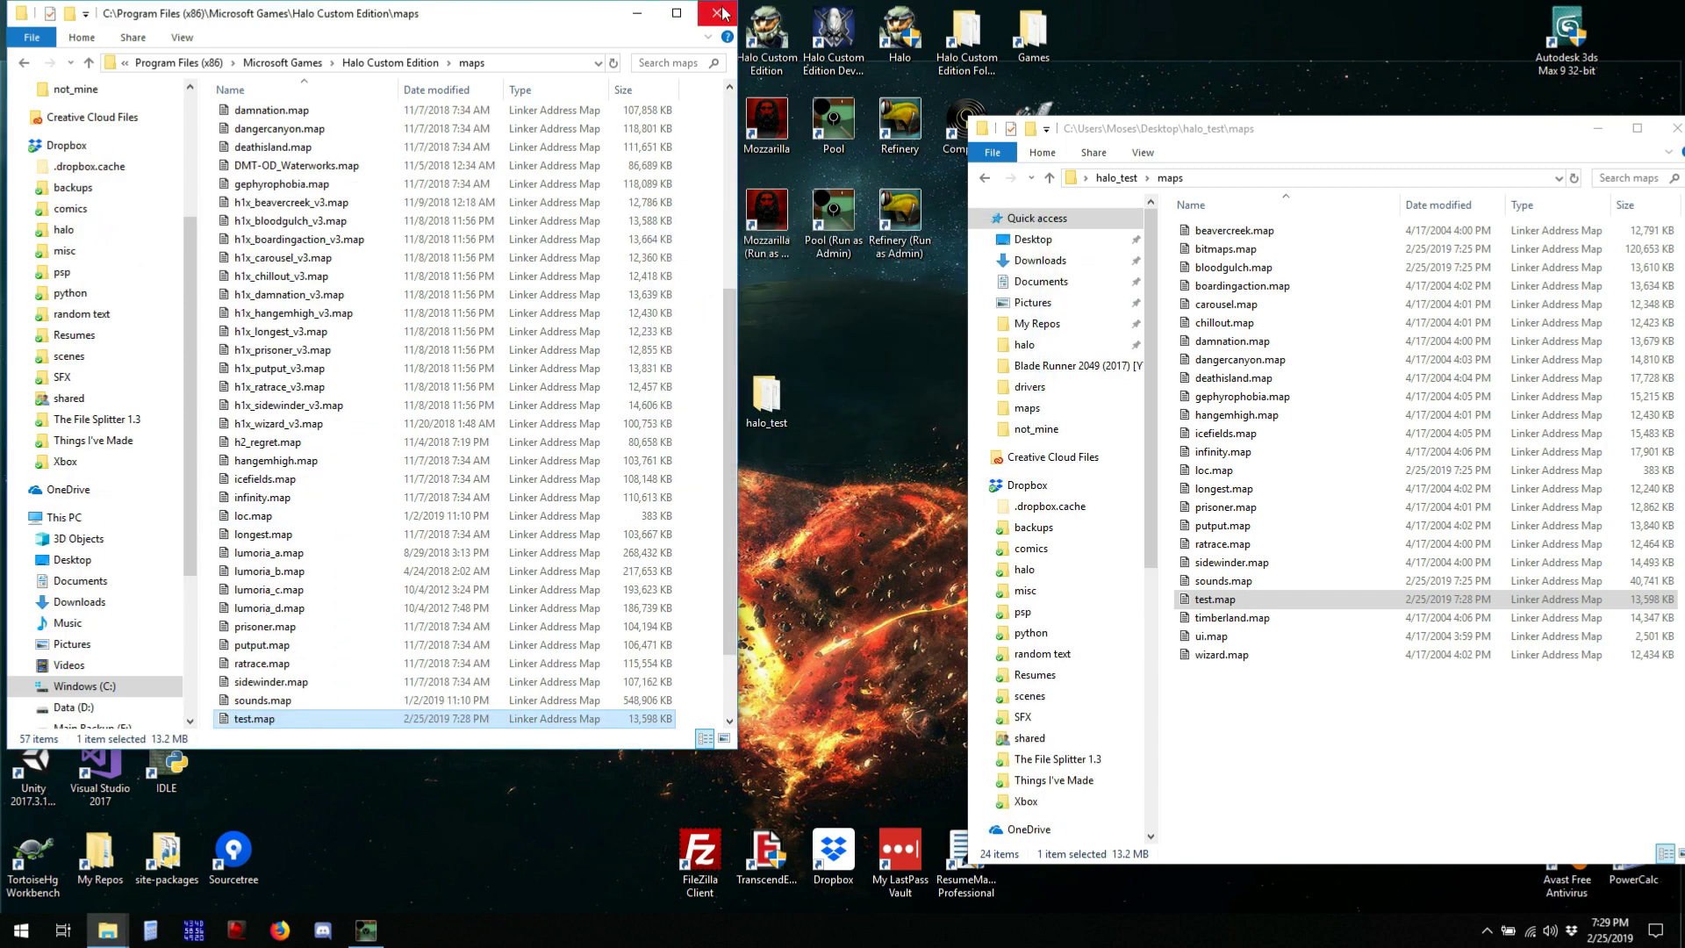
pyautogui.click(705, 16)
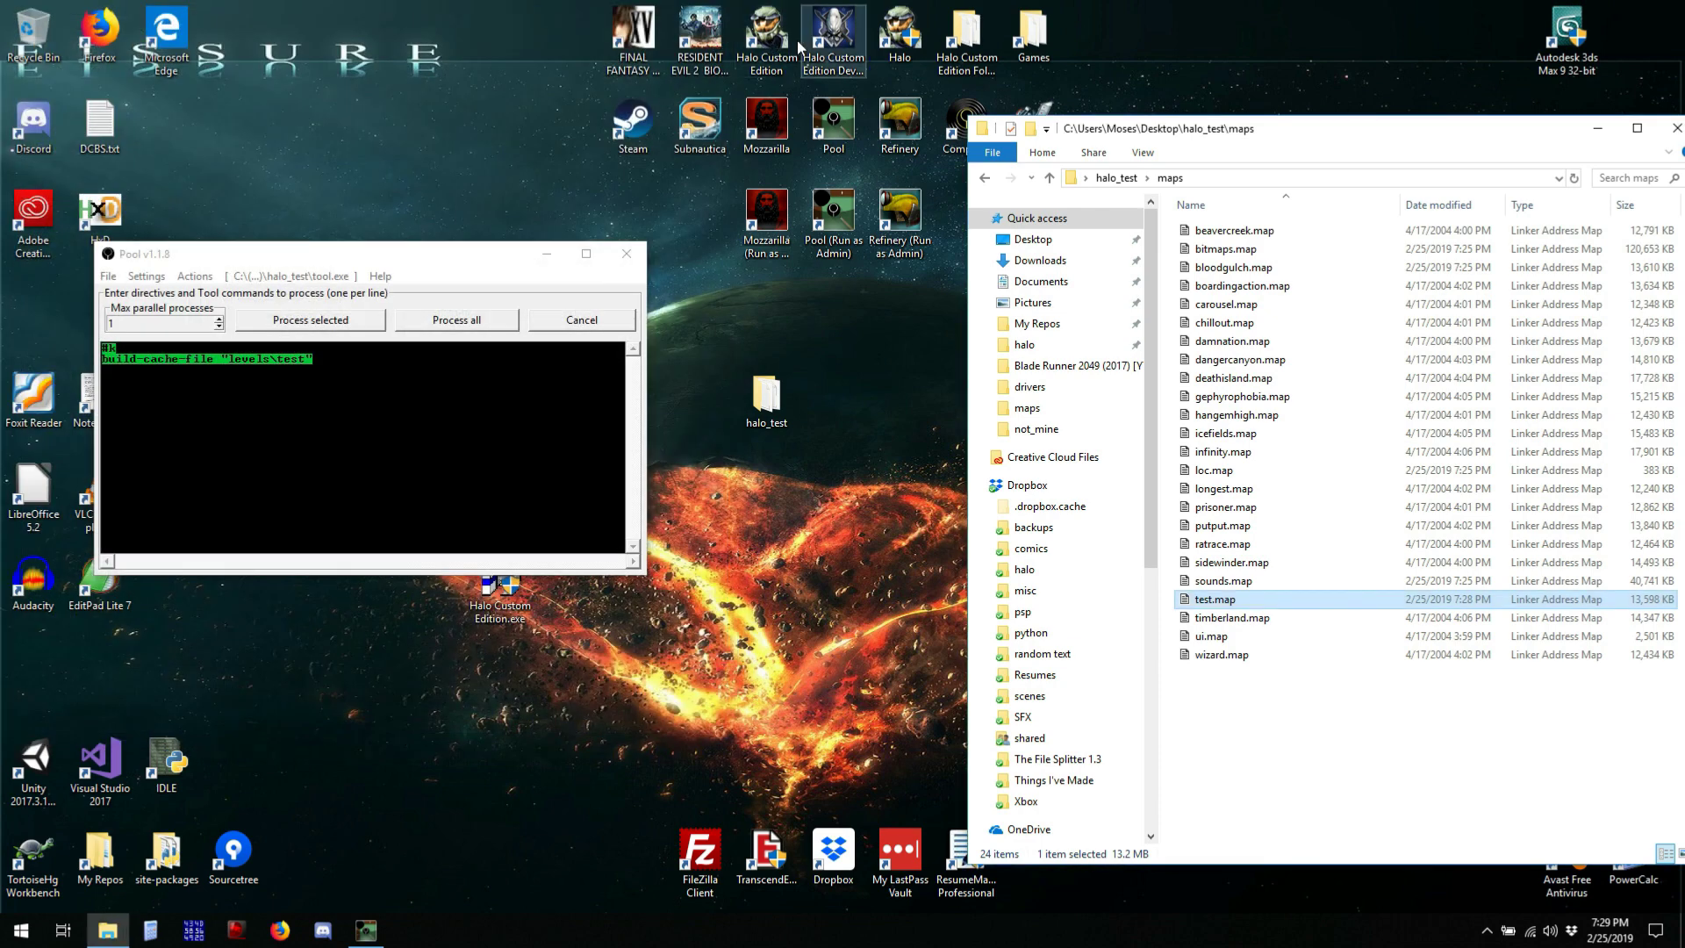
# Launch Halo Custom Edition in developer mode, continuing past the video hardware warning
pyautogui.click(821, 44)
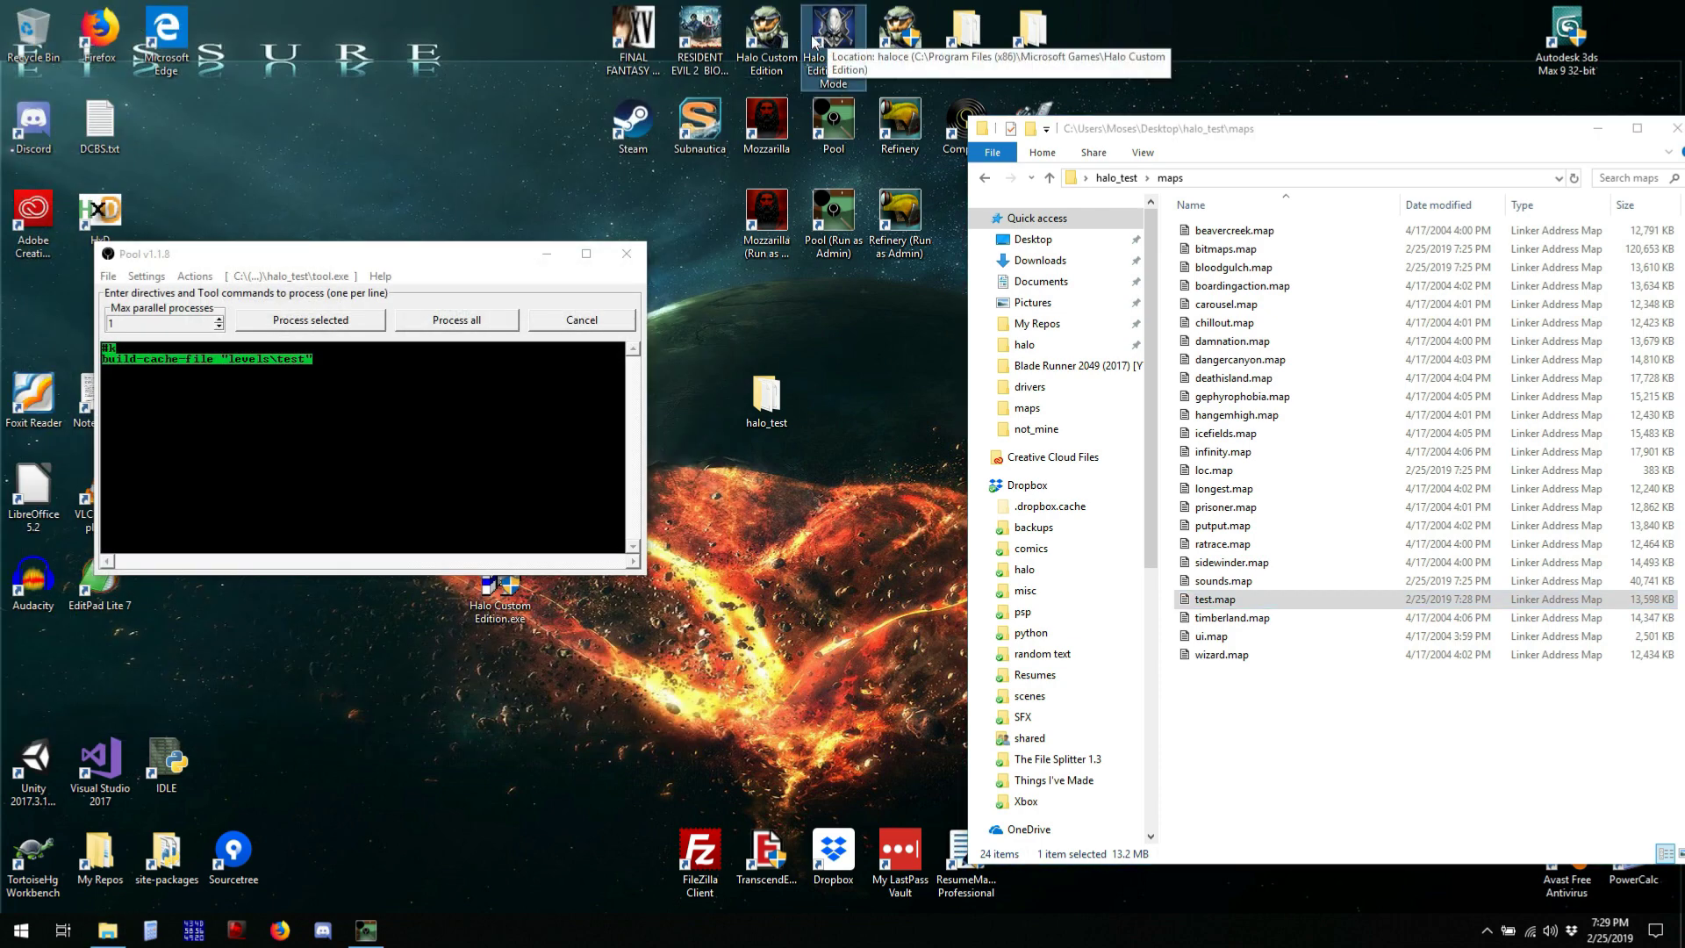
pyautogui.doubleClick(792, 41)
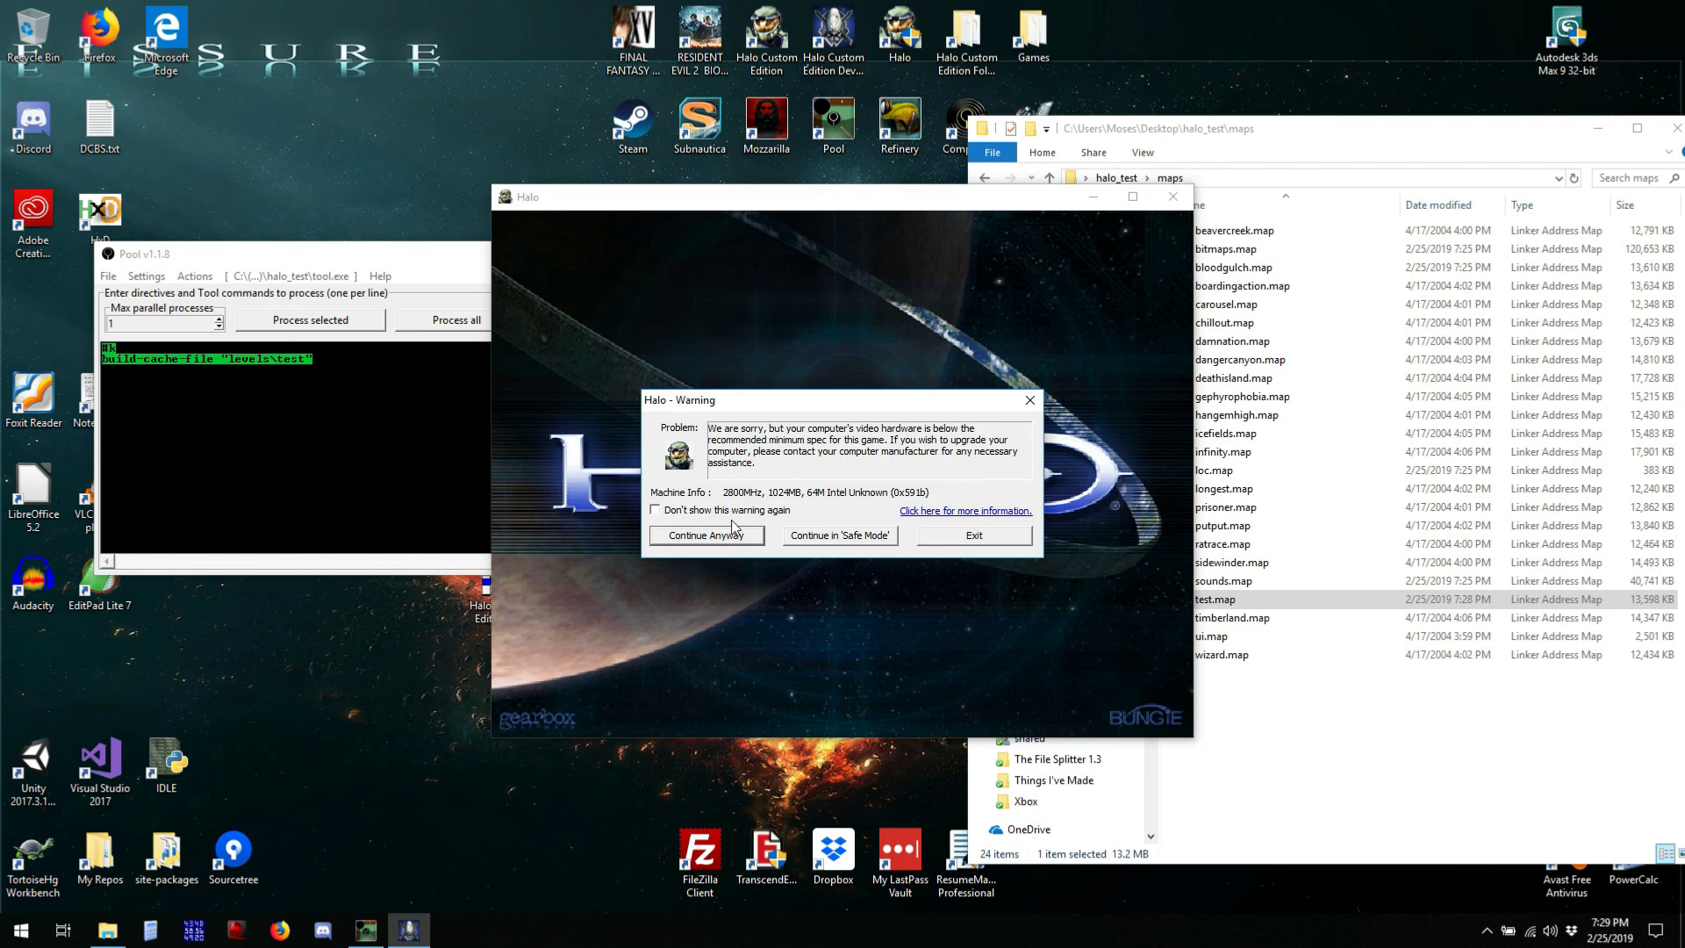
pyautogui.click(730, 535)
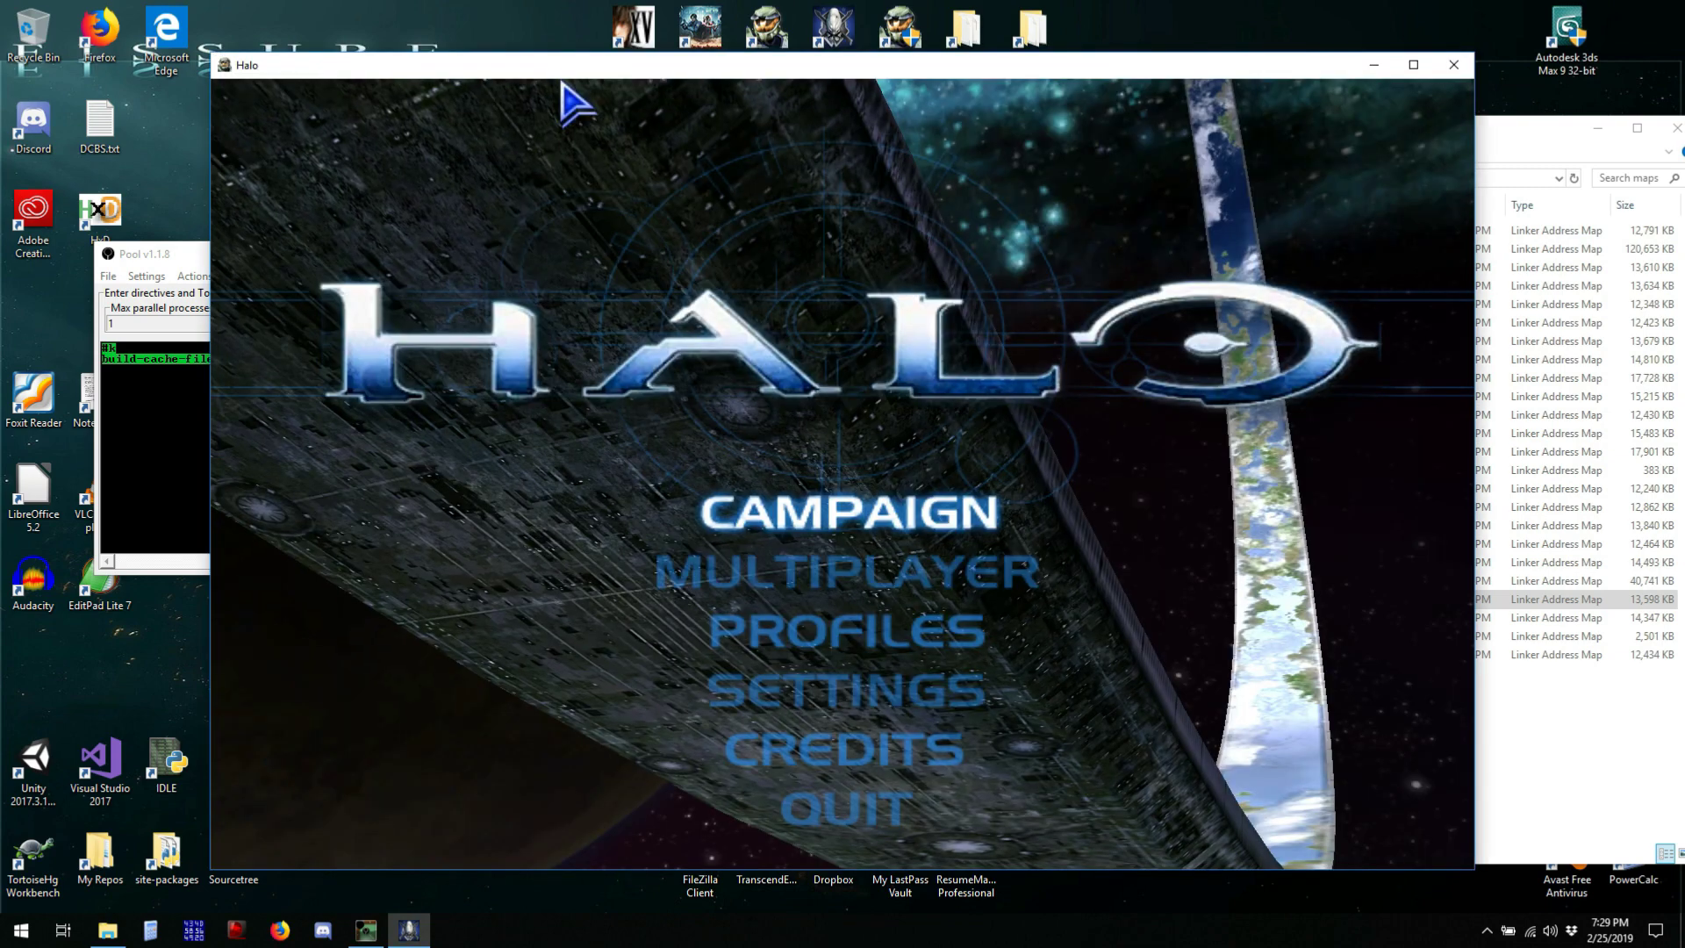
# Create a LAN multiplayer game on the test map with the Slayer gametype and start it
pyautogui.click(745, 581)
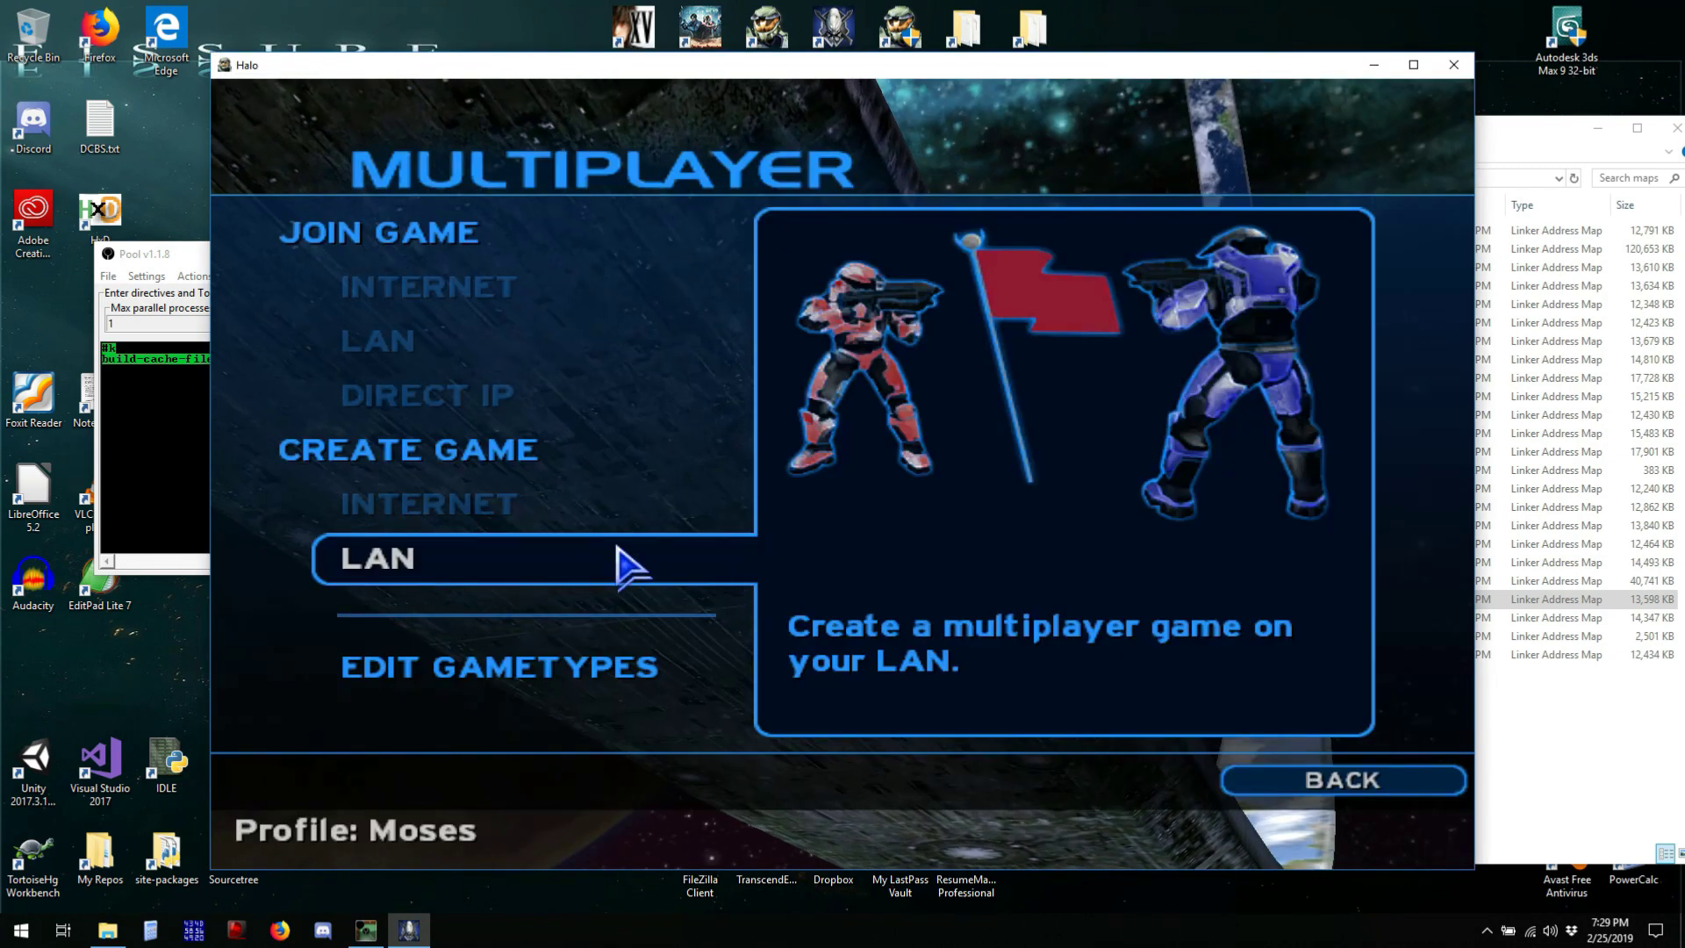
pyautogui.click(609, 560)
pyautogui.click(680, 579)
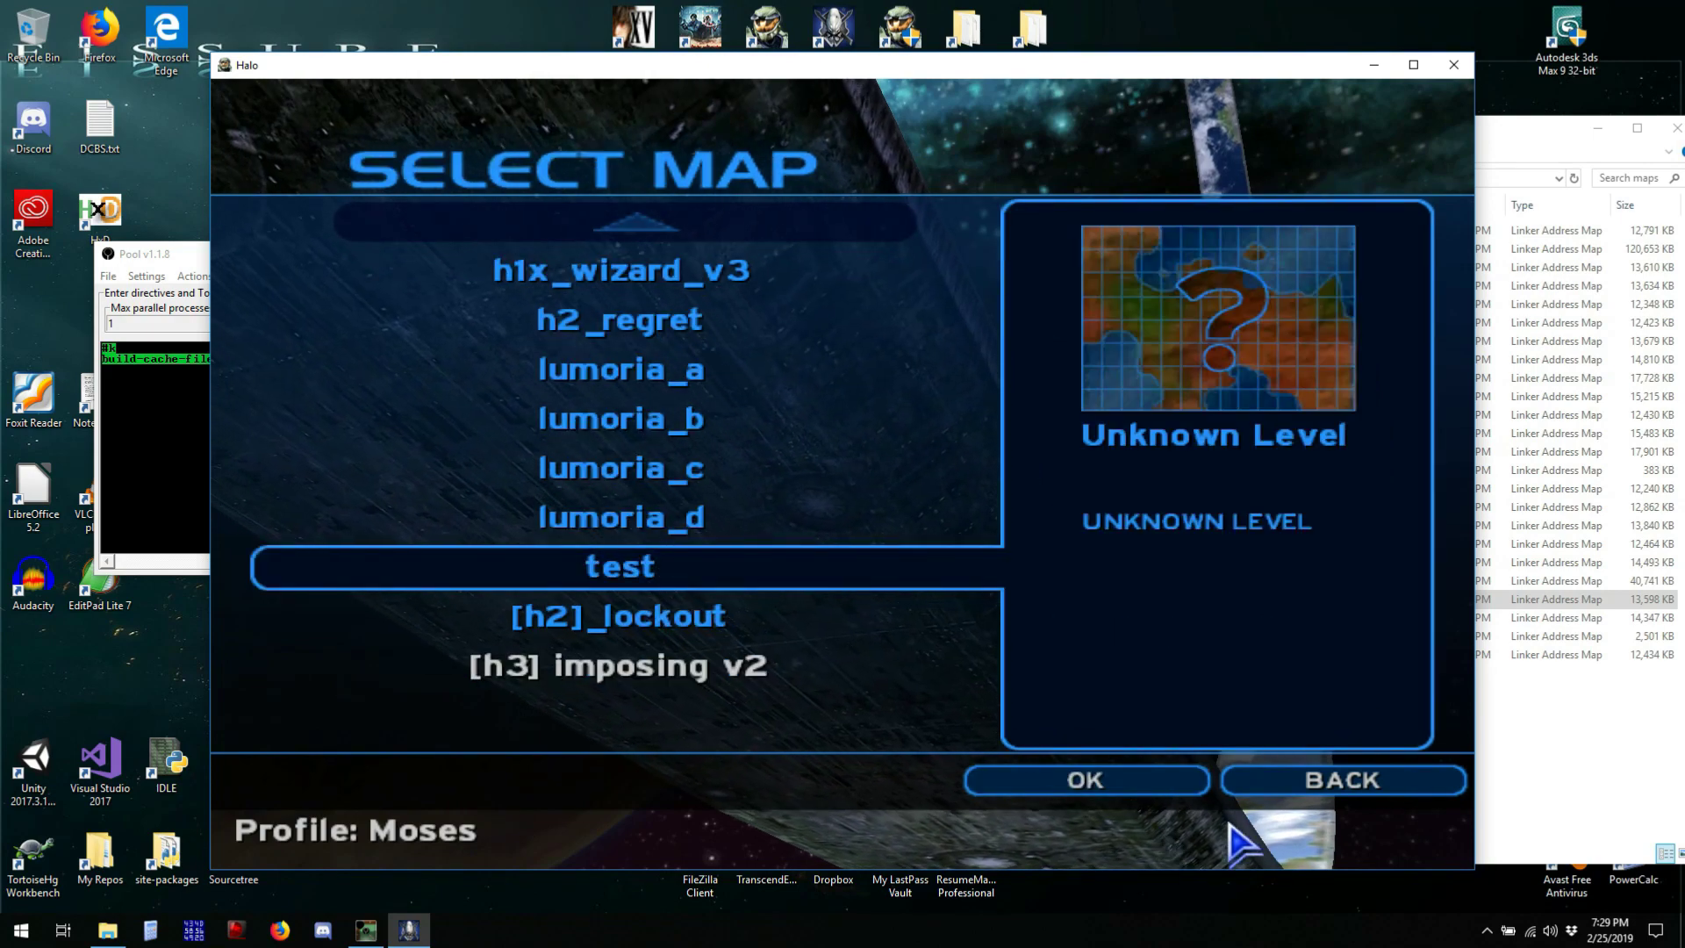
pyautogui.click(1091, 785)
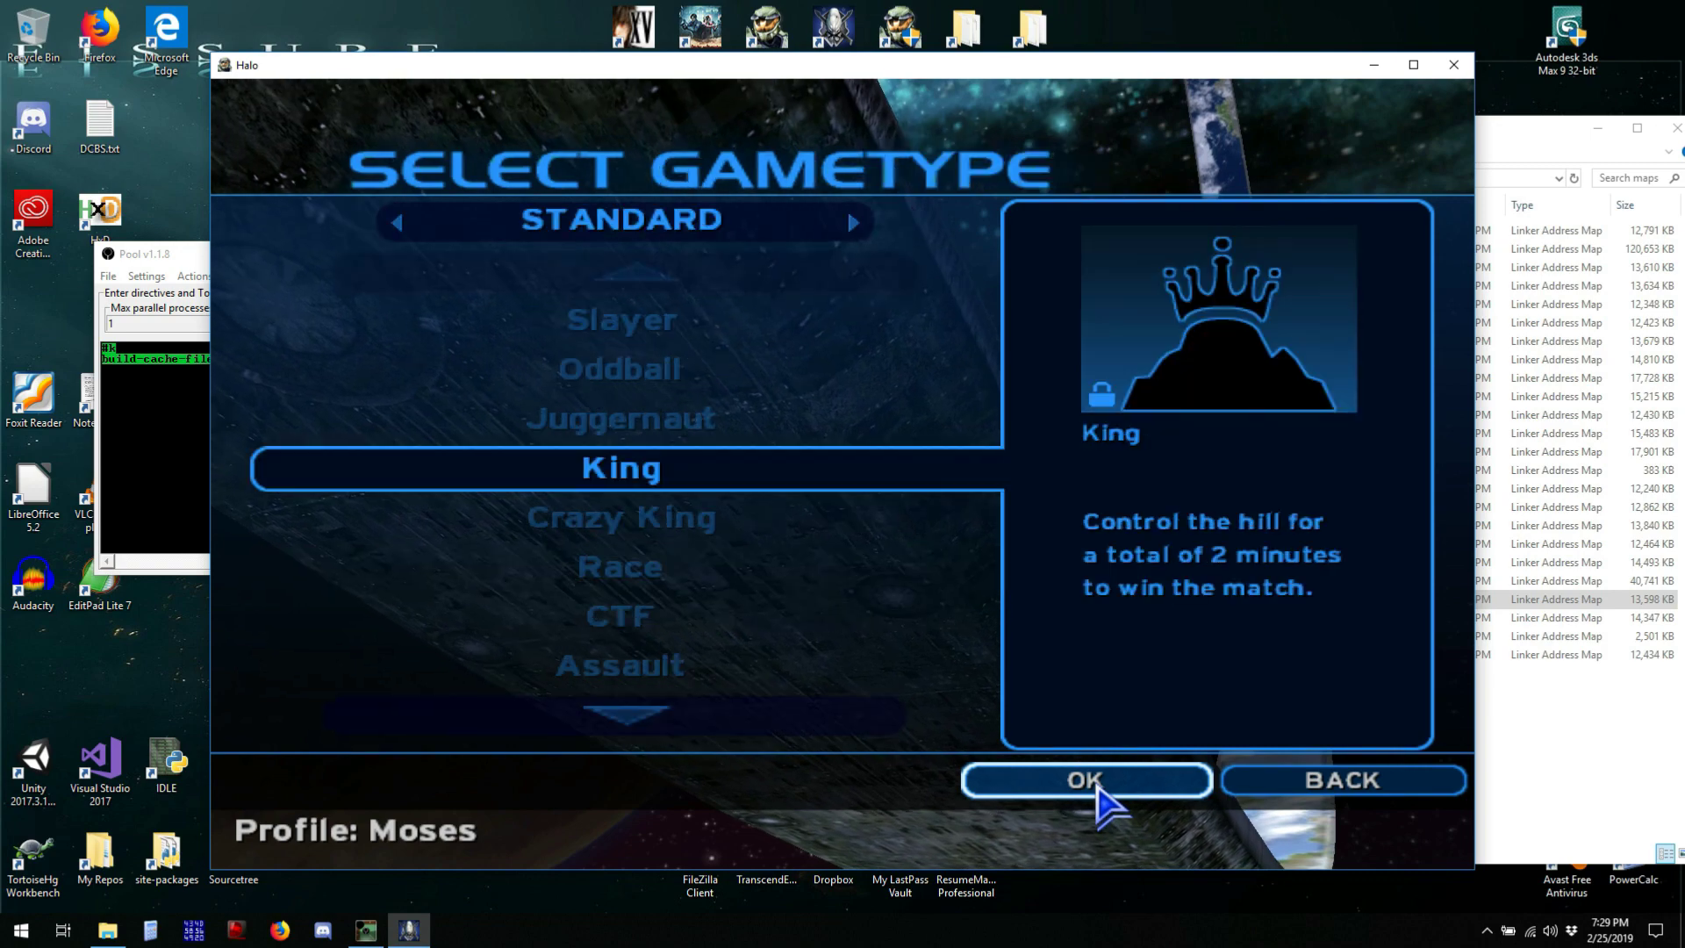
pyautogui.click(624, 319)
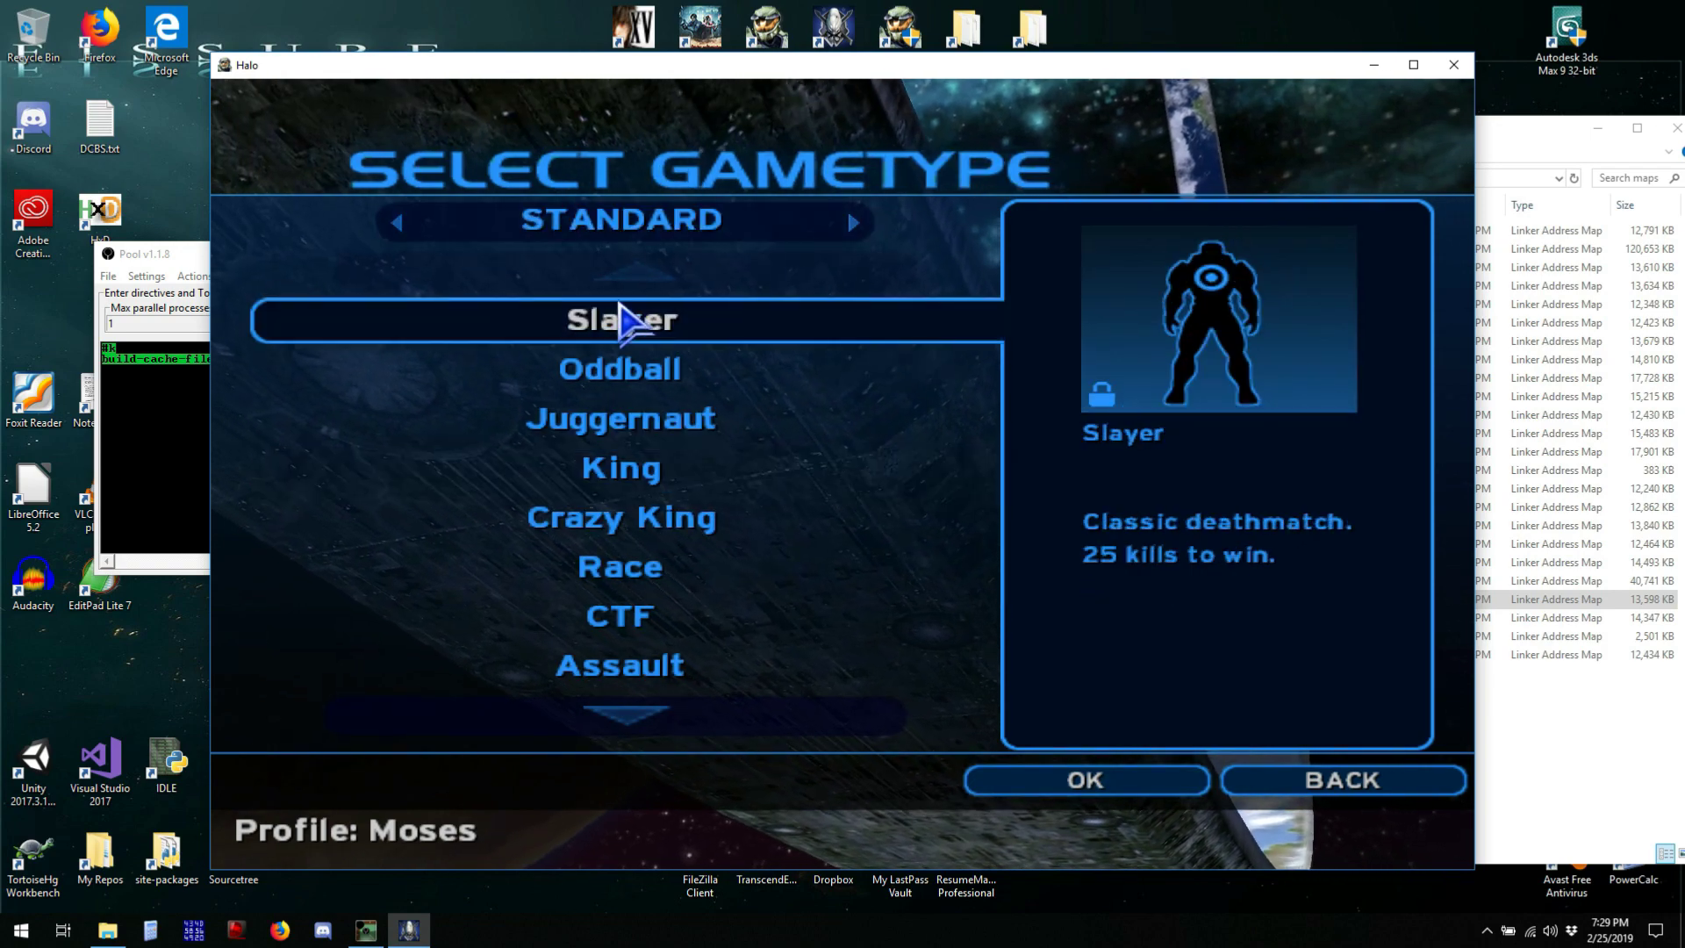
pyautogui.click(1018, 777)
pyautogui.click(1015, 789)
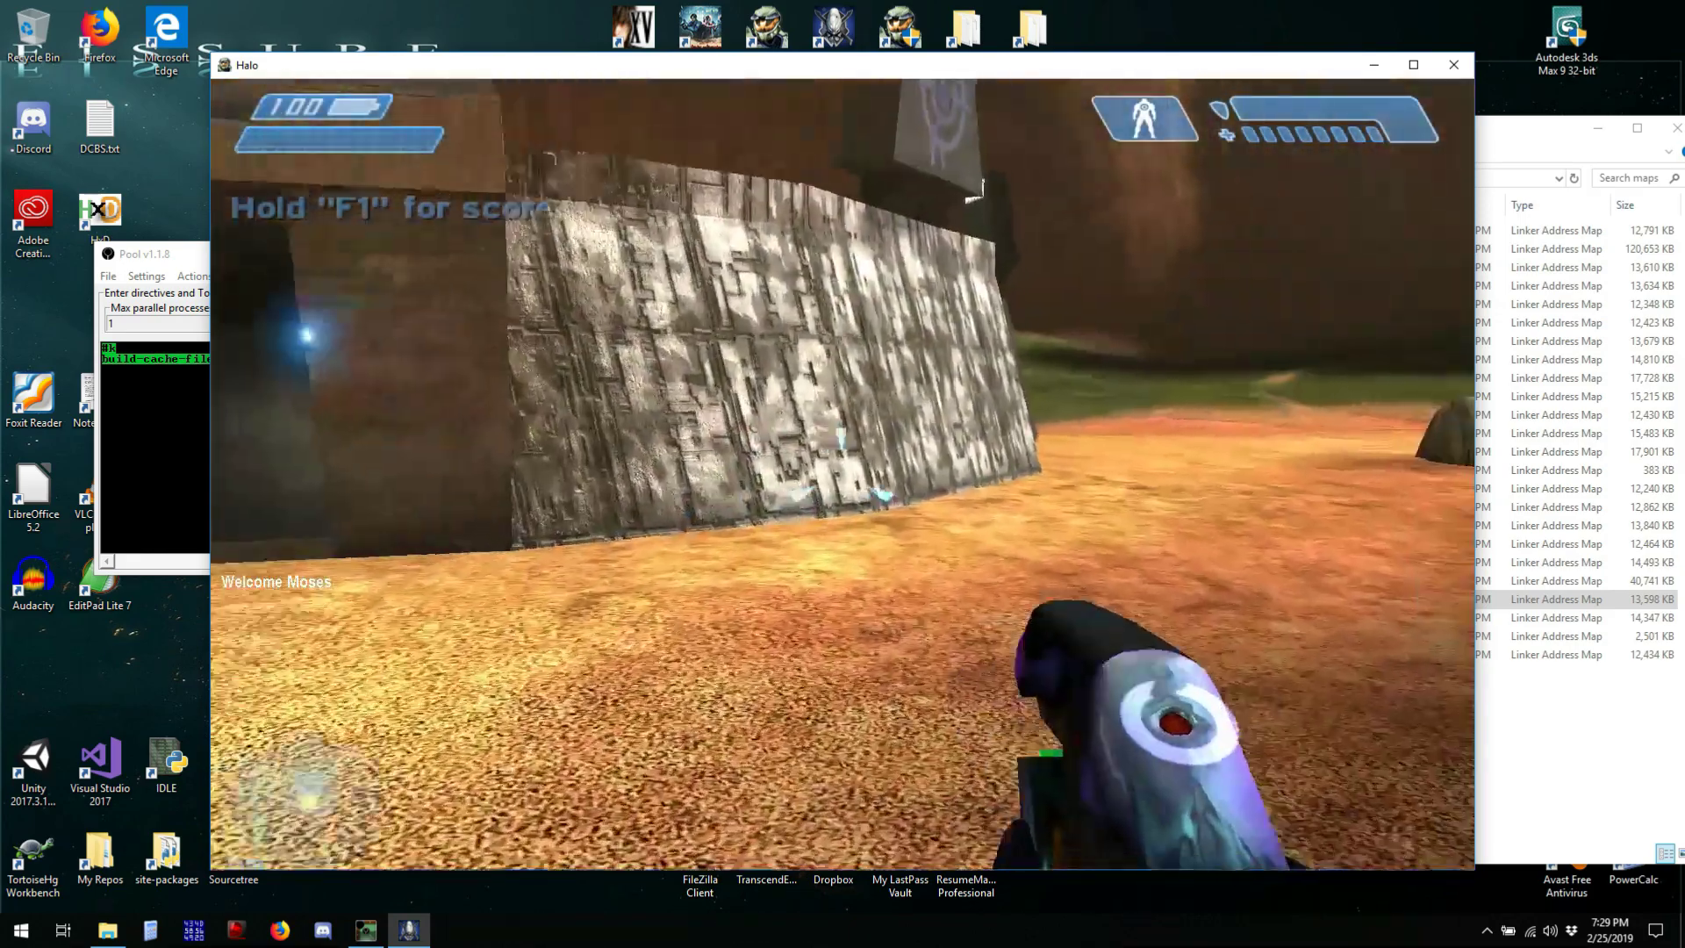
# Walk through the level, melee the white cyborg to death, and collect its grenades
pyautogui.press('w')
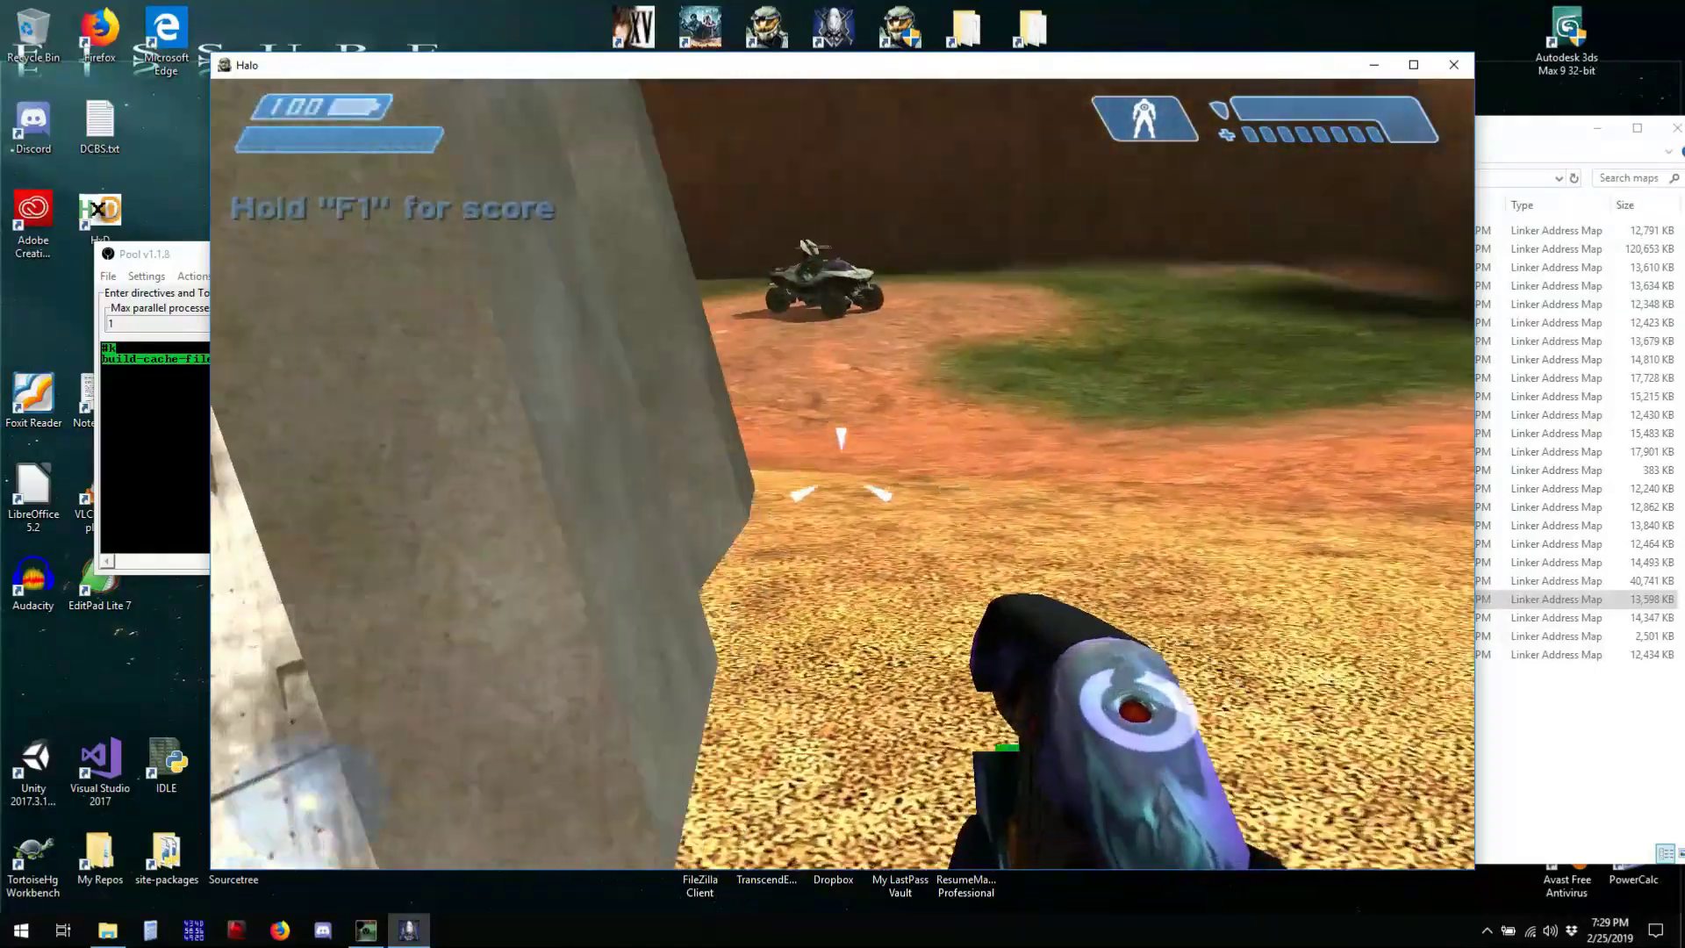
pyautogui.press('w')
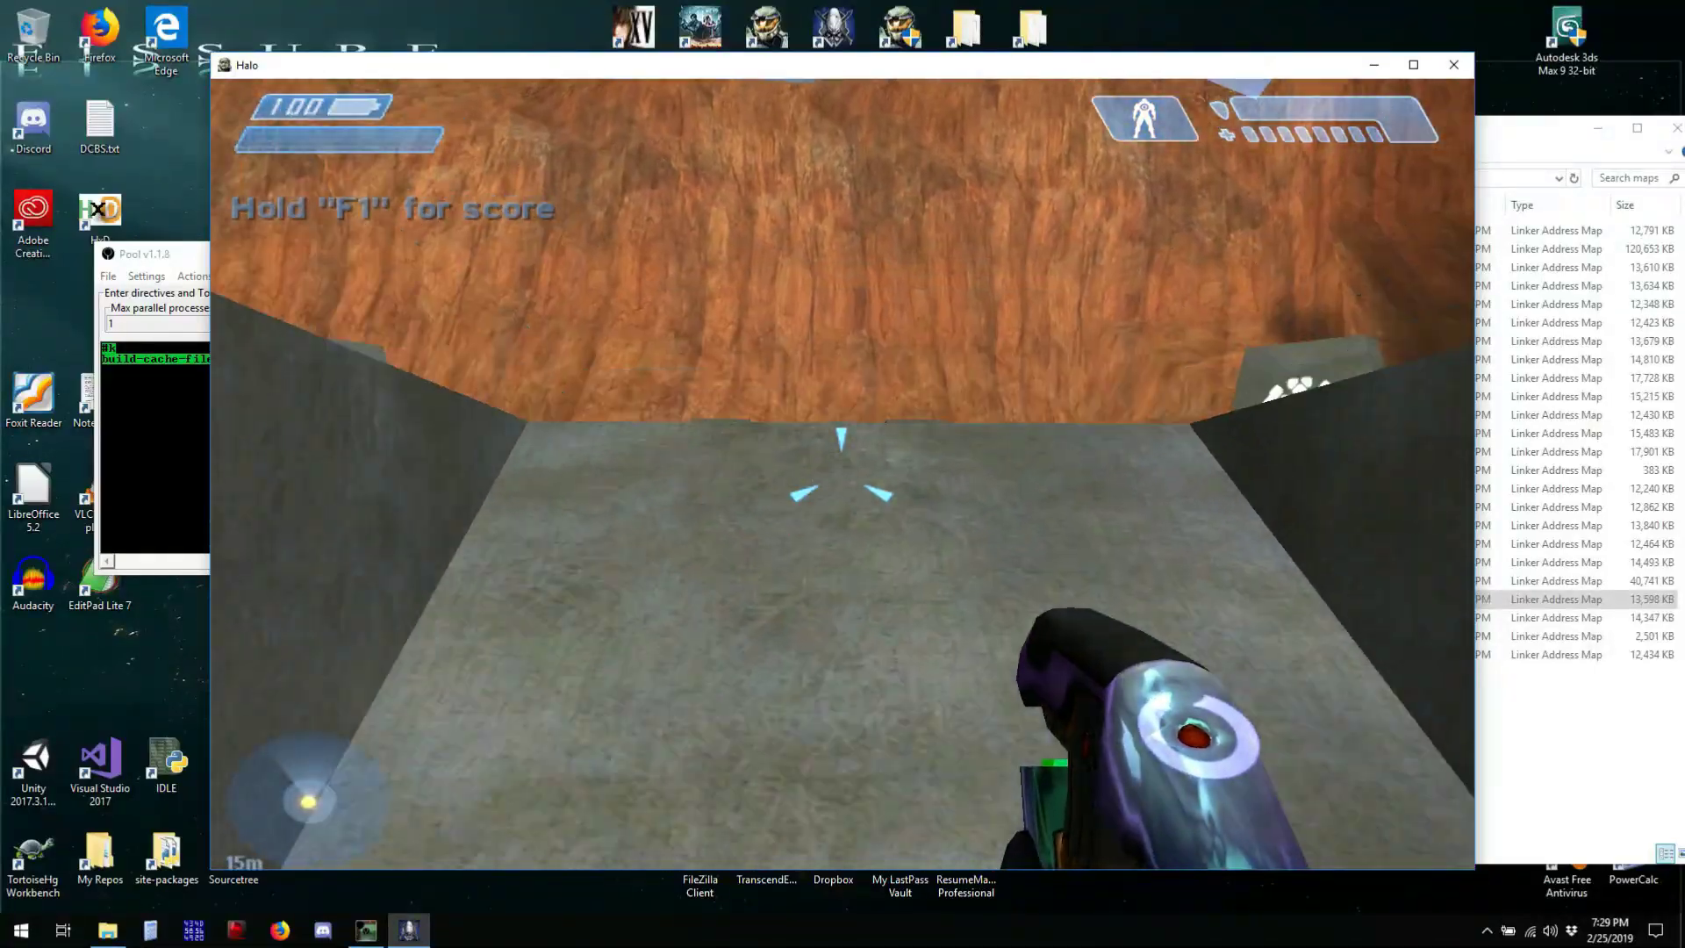
pyautogui.press('w')
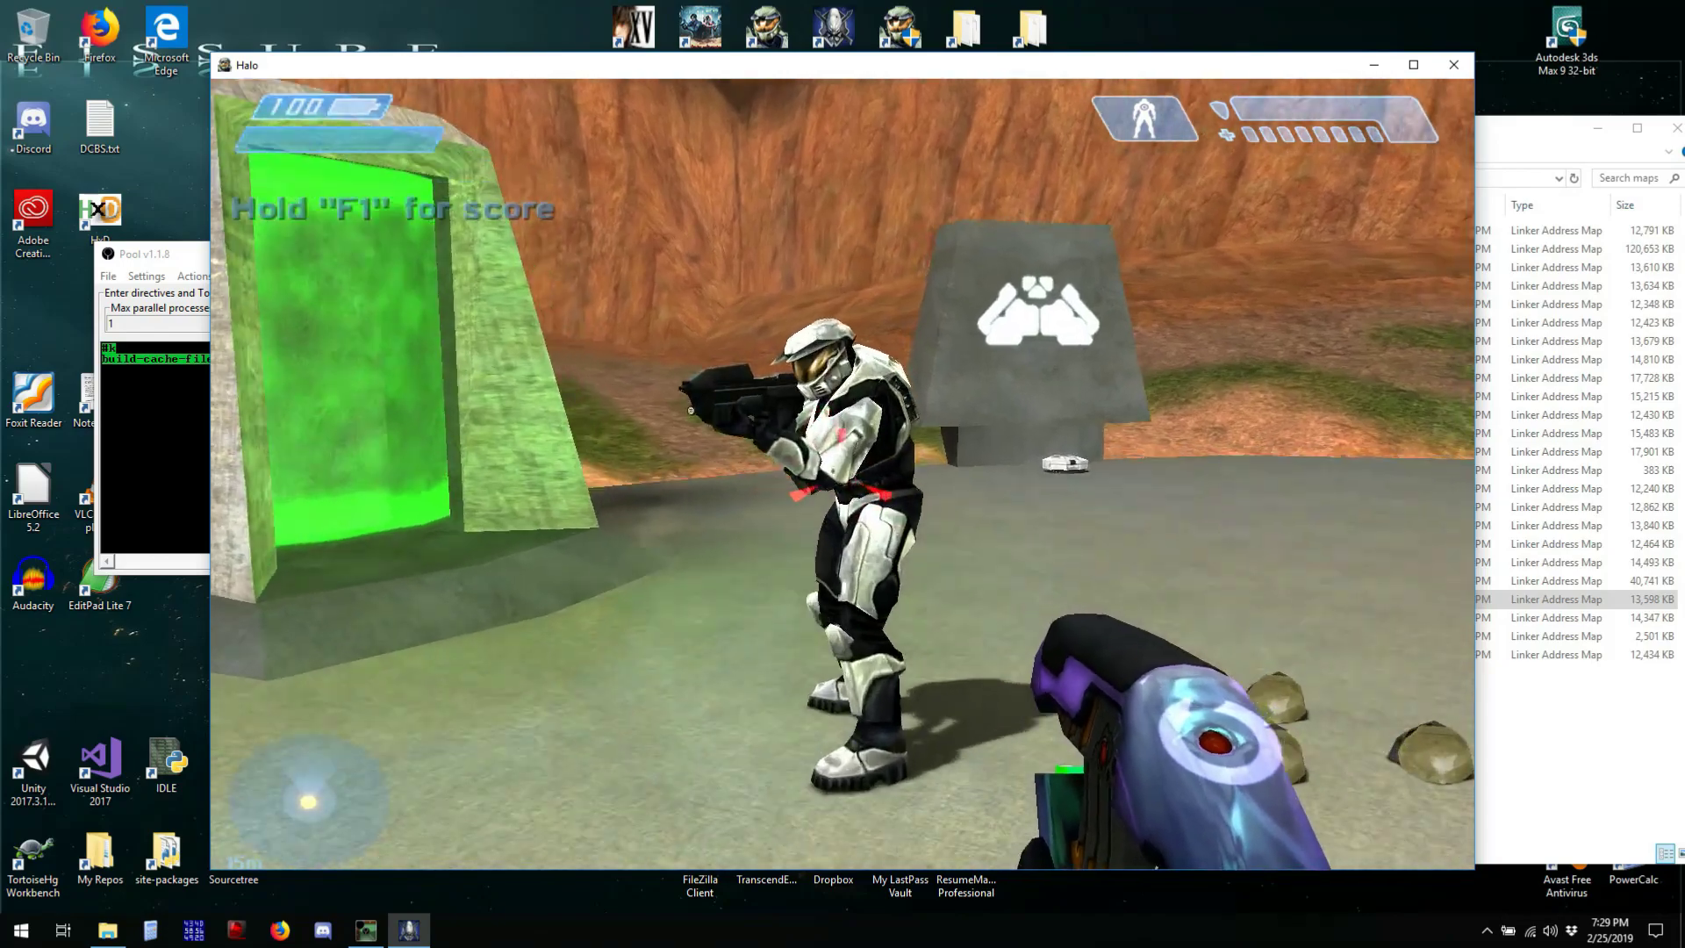
pyautogui.press('w')
pyautogui.press('s')
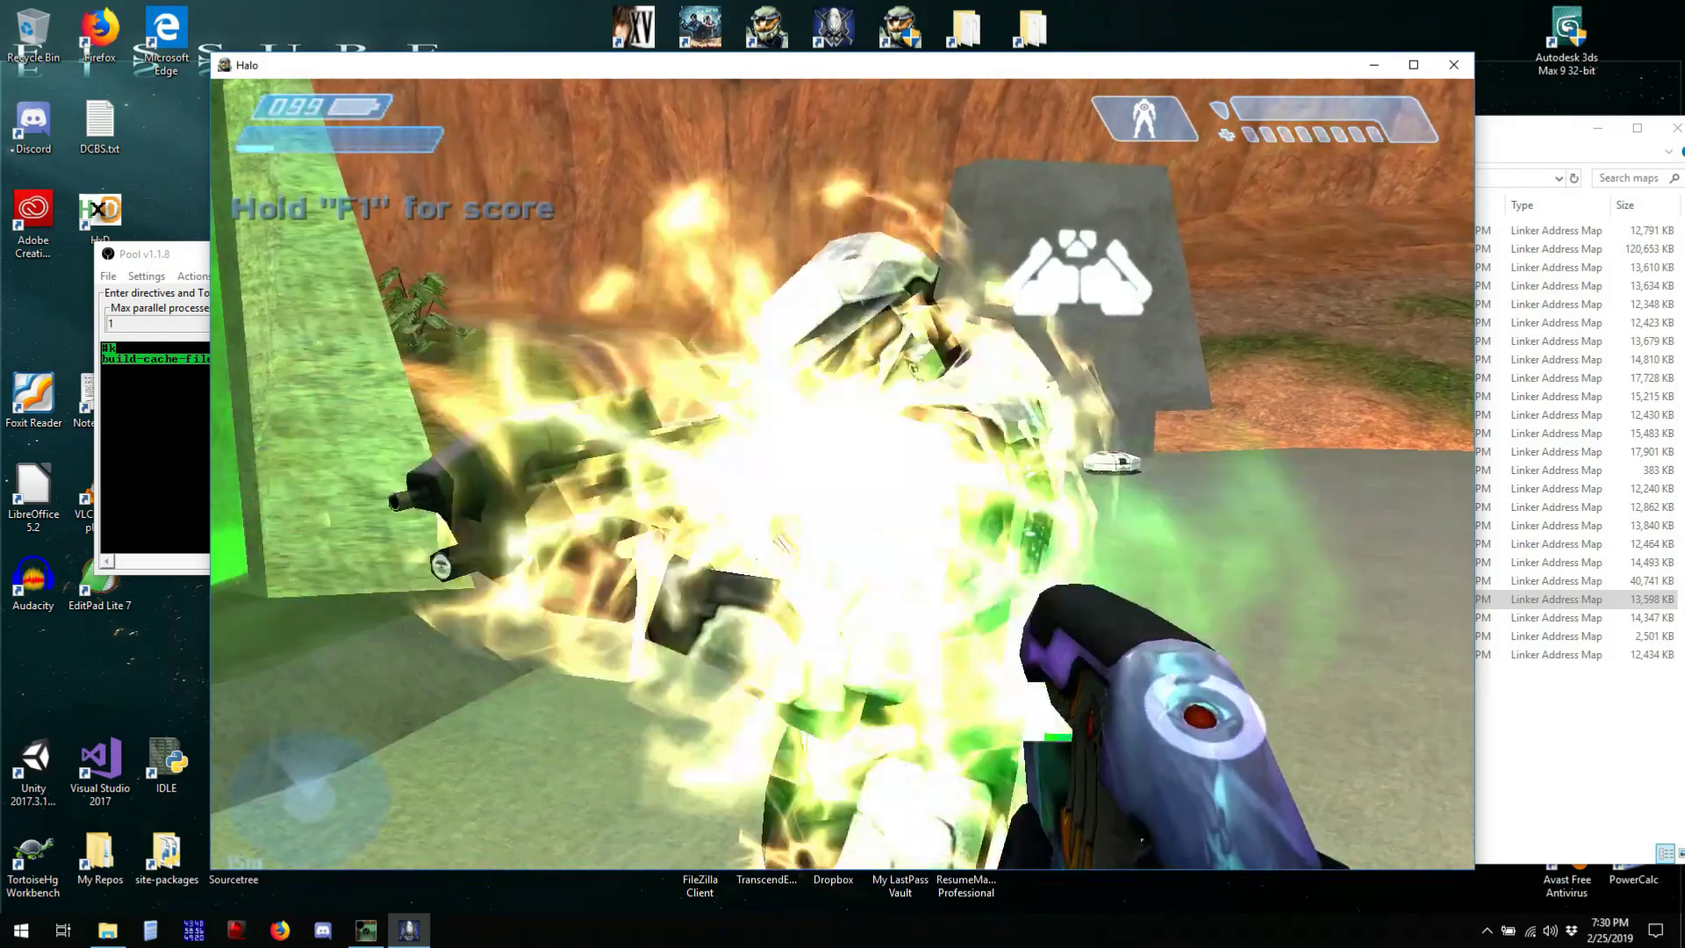
pyautogui.press('w')
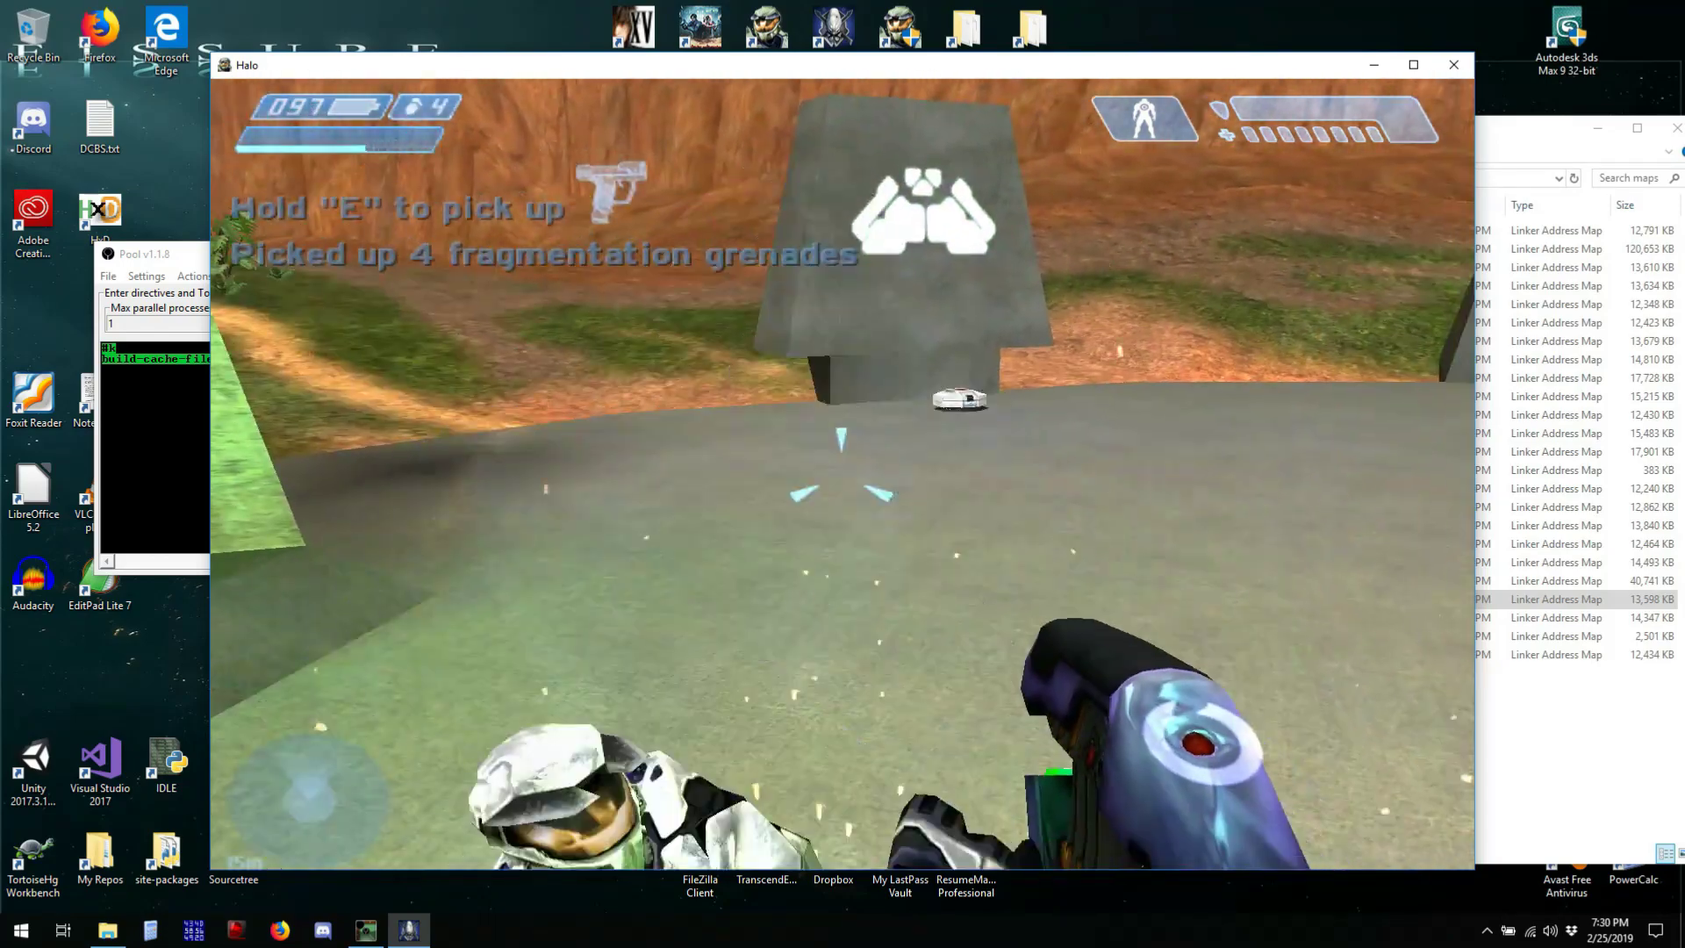
pyautogui.press('w')
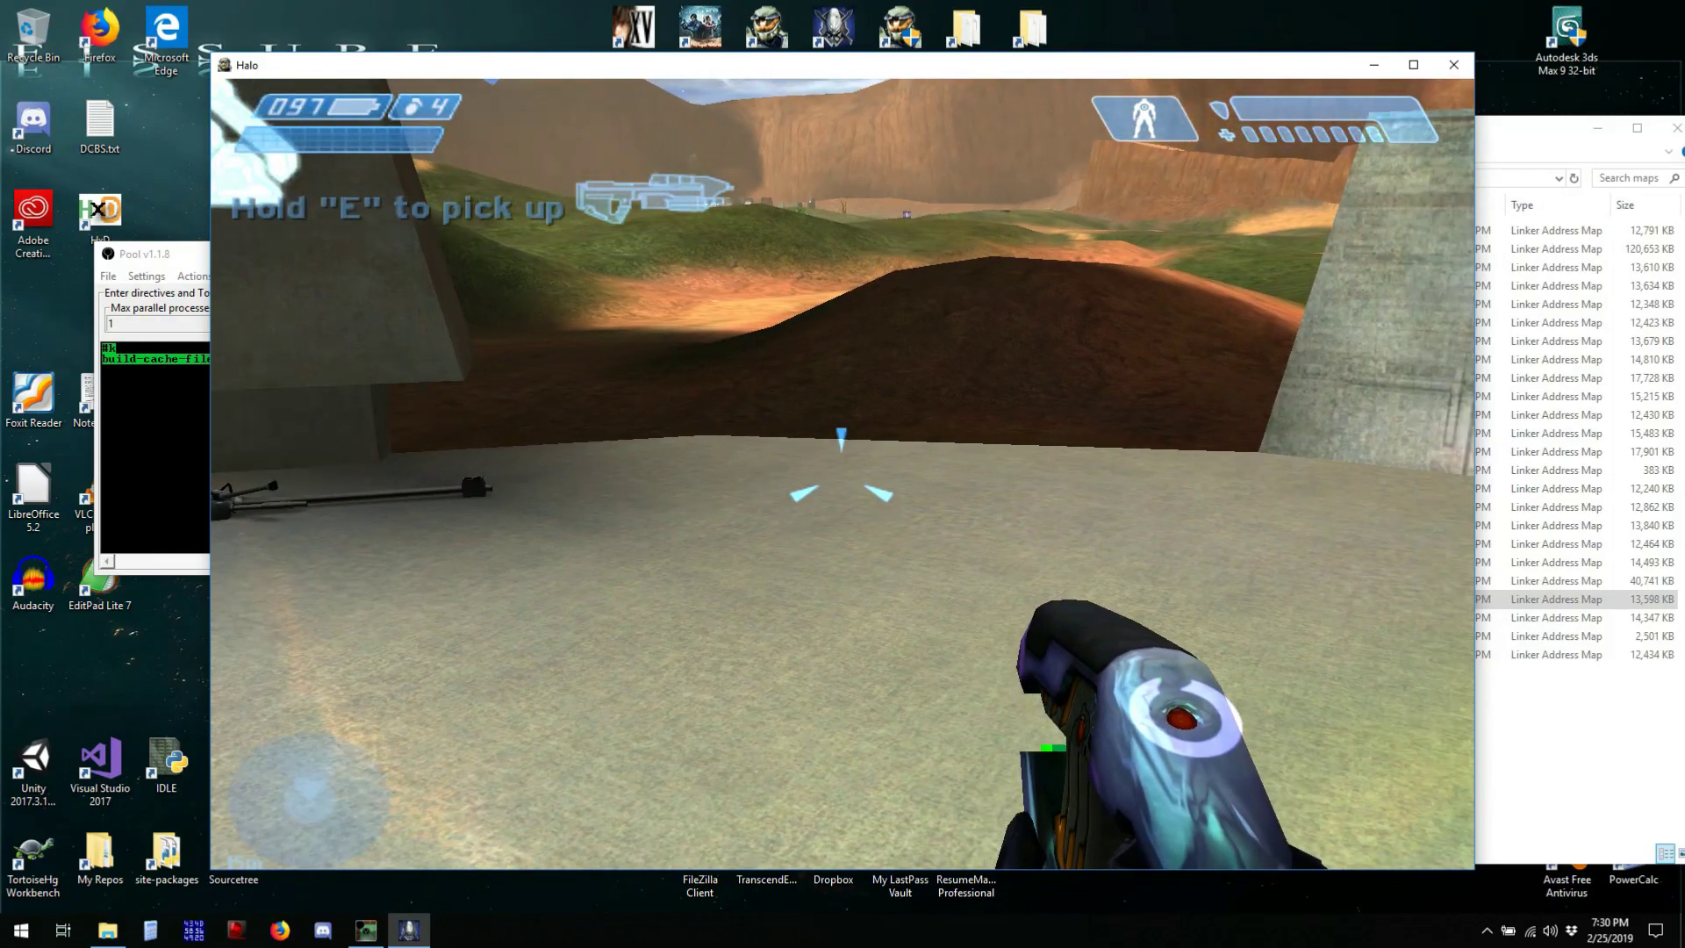
# Leave the match, quit Halo with confirmation, and return to the Pool window
pyautogui.press('Escape')
pyautogui.click(897, 601)
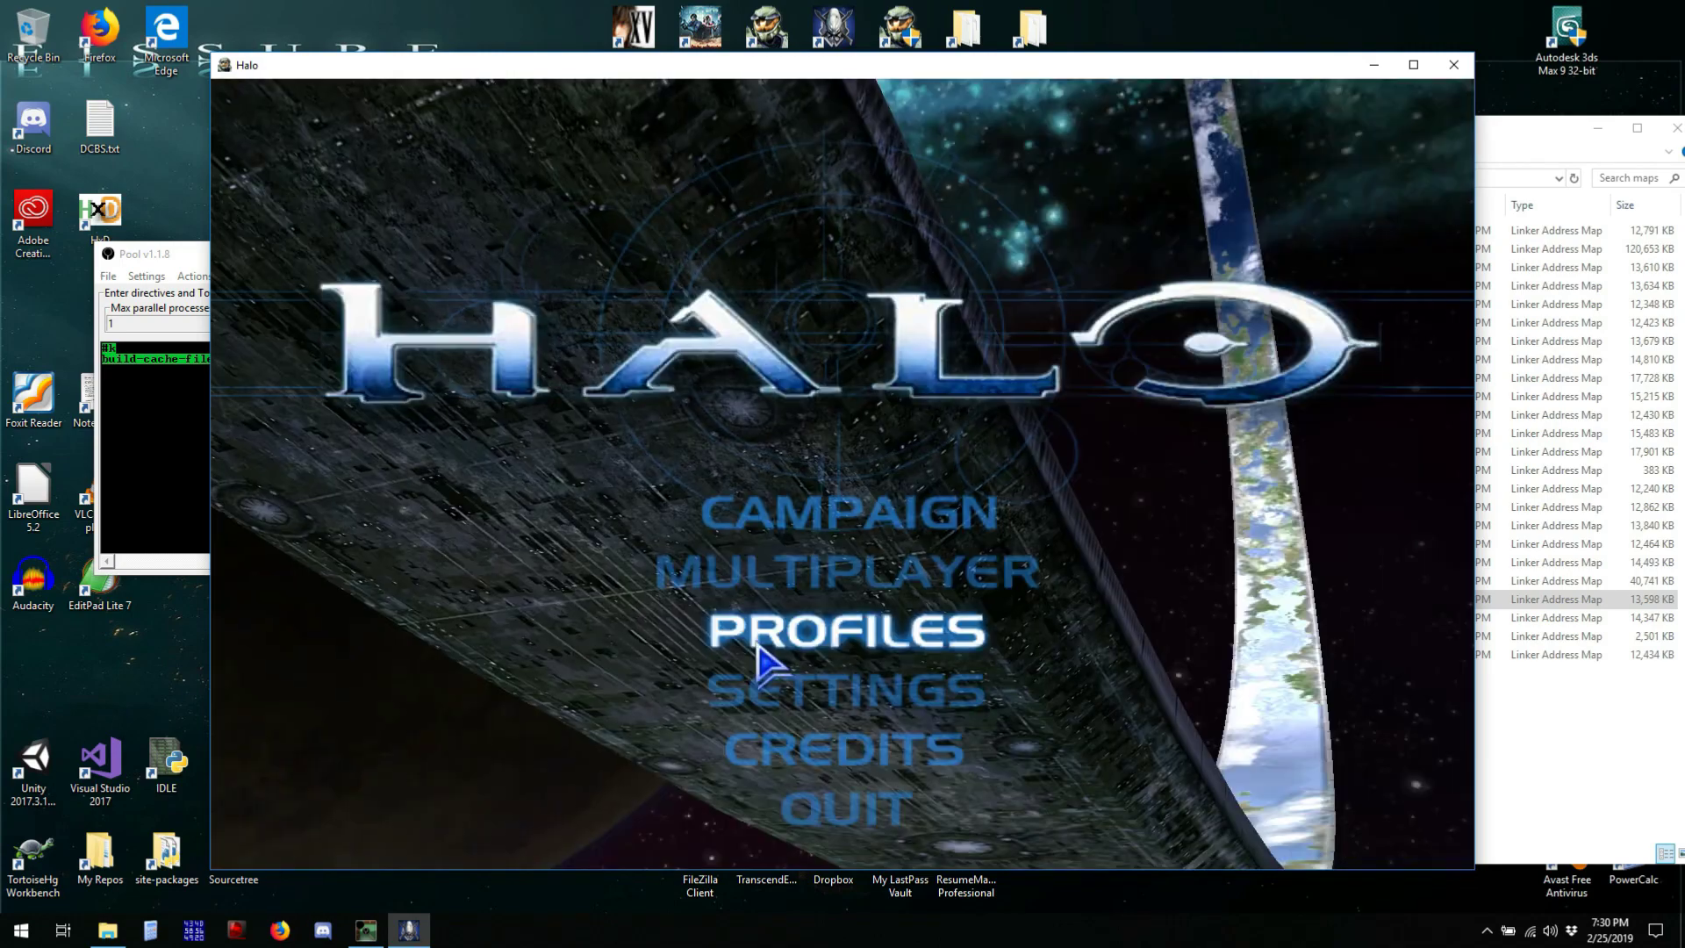
pyautogui.click(869, 812)
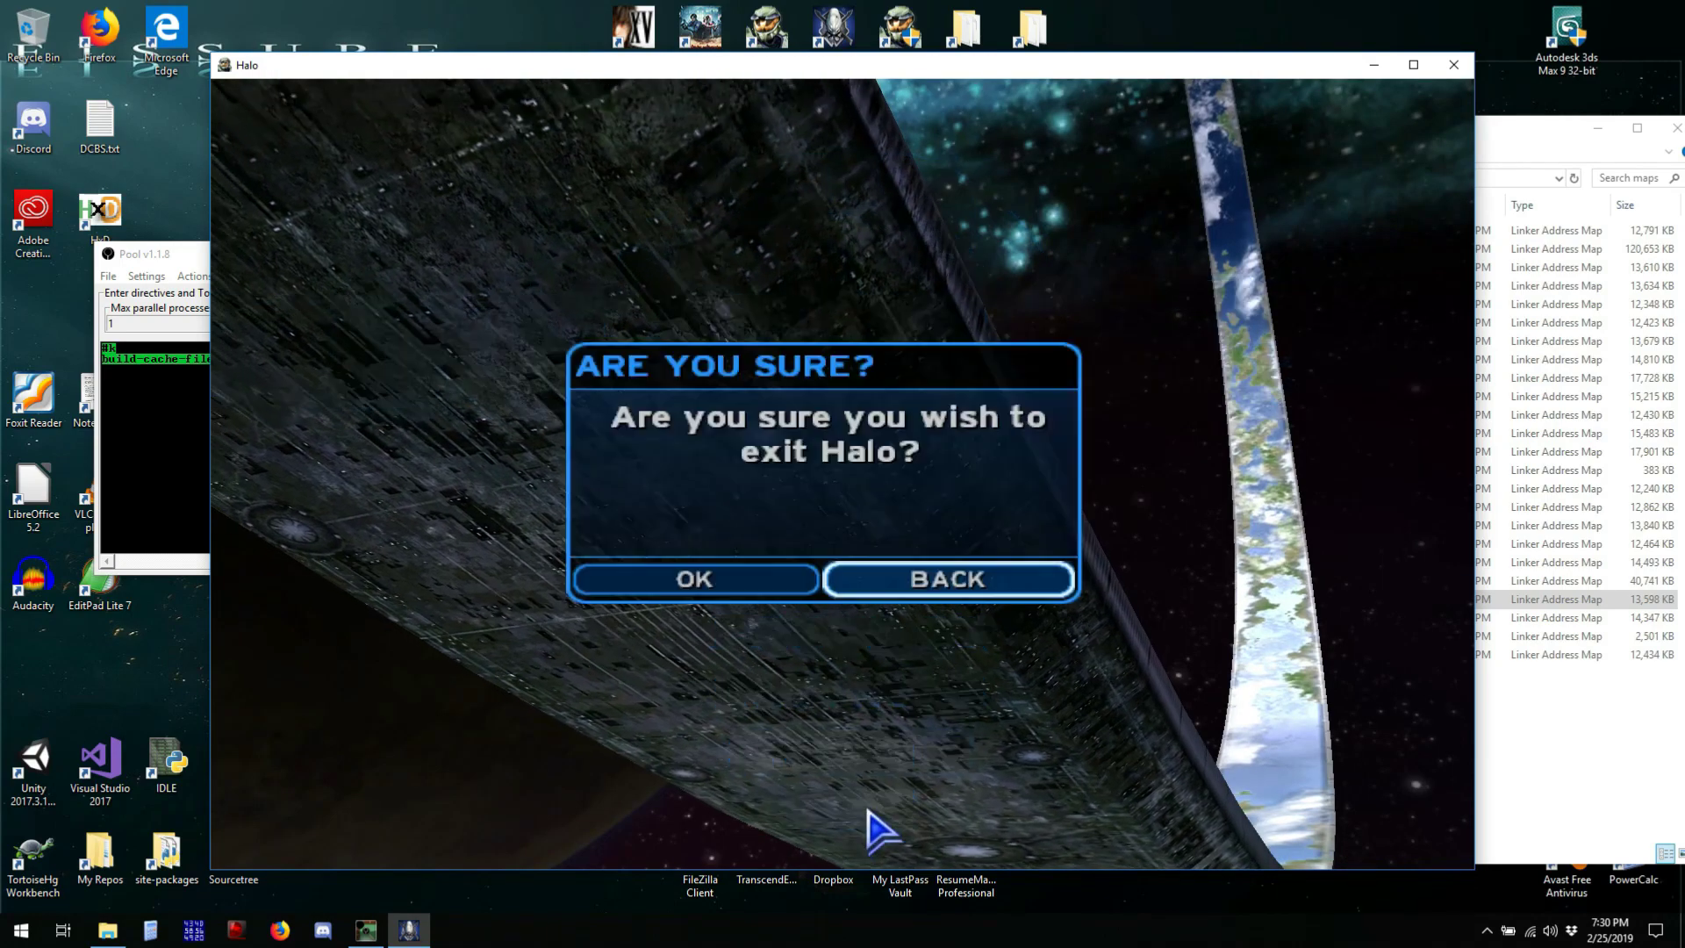
pyautogui.click(718, 585)
pyautogui.click(487, 268)
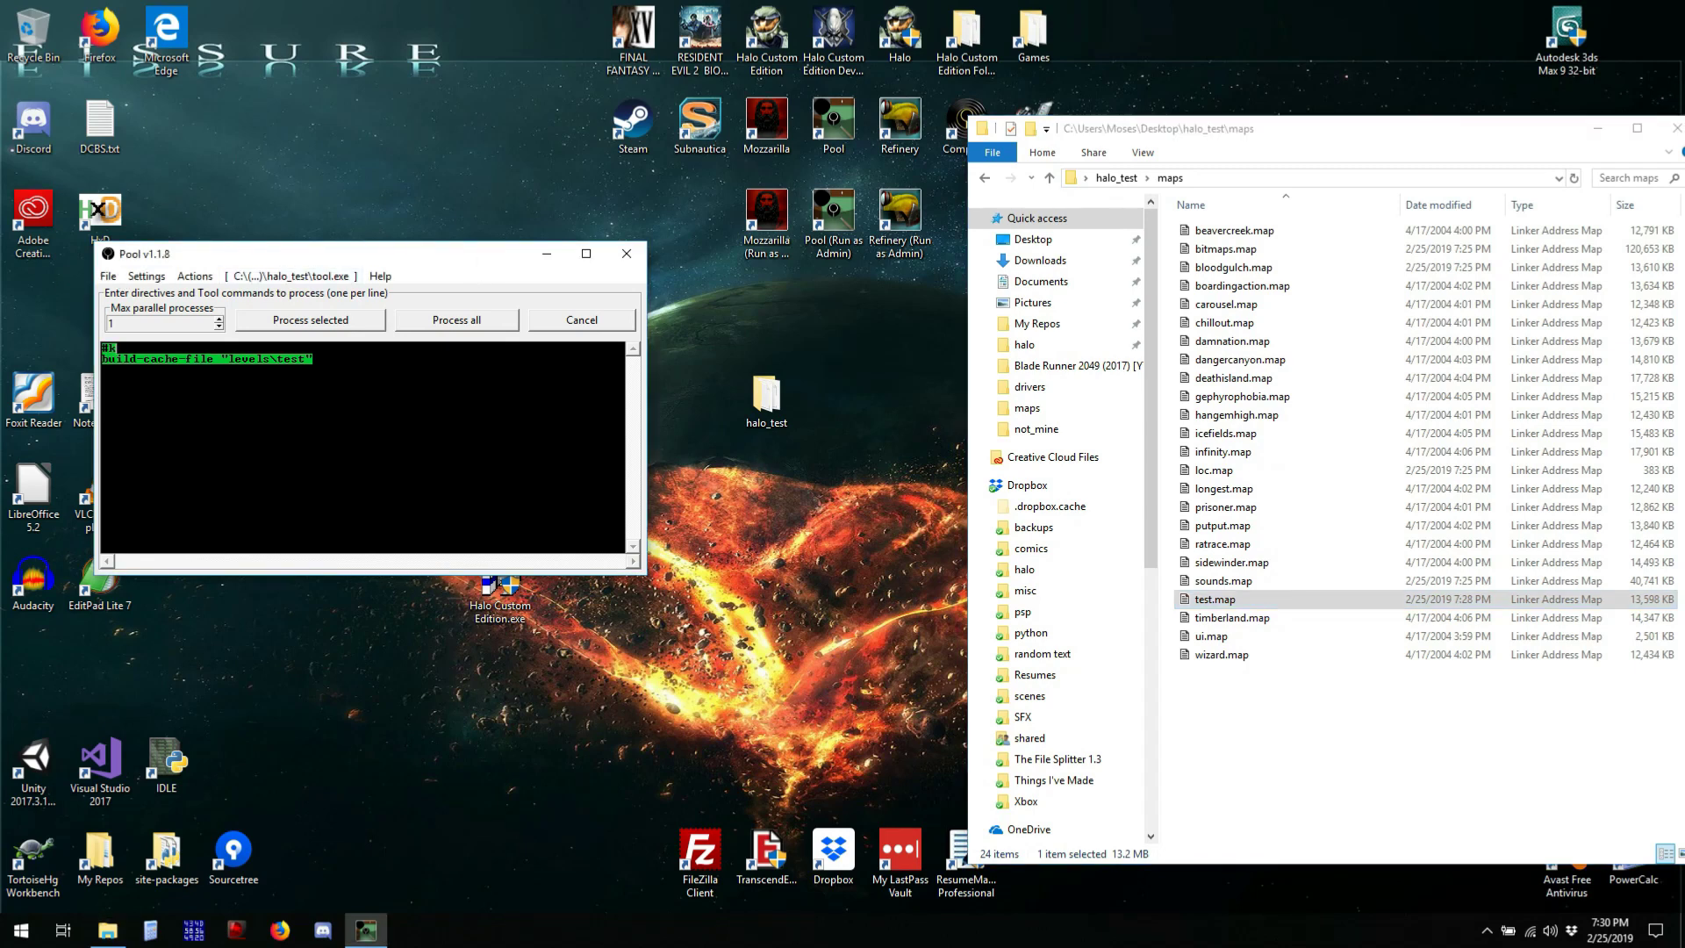